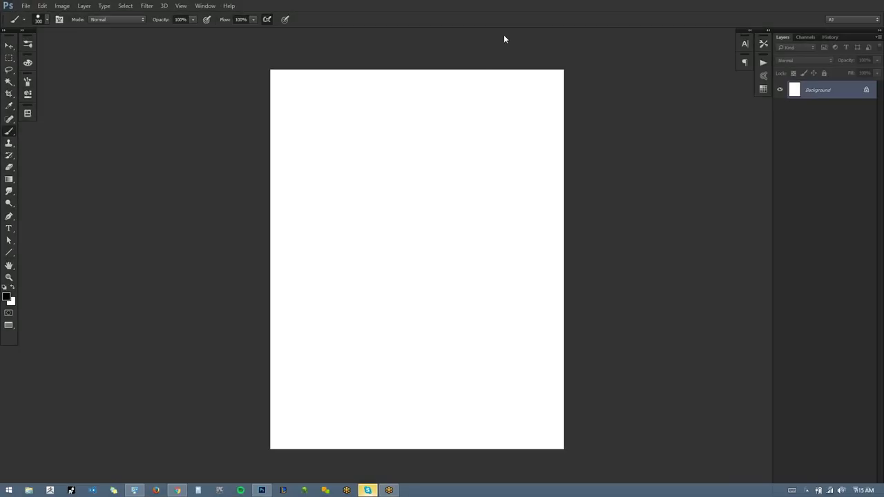
# Paint a rough angular head outline in soft gray strokes on the upper part of the blank canvas.
pyautogui.click(440, 113)
pyautogui.moveTo(444, 154); pyautogui.dragTo(467, 155)
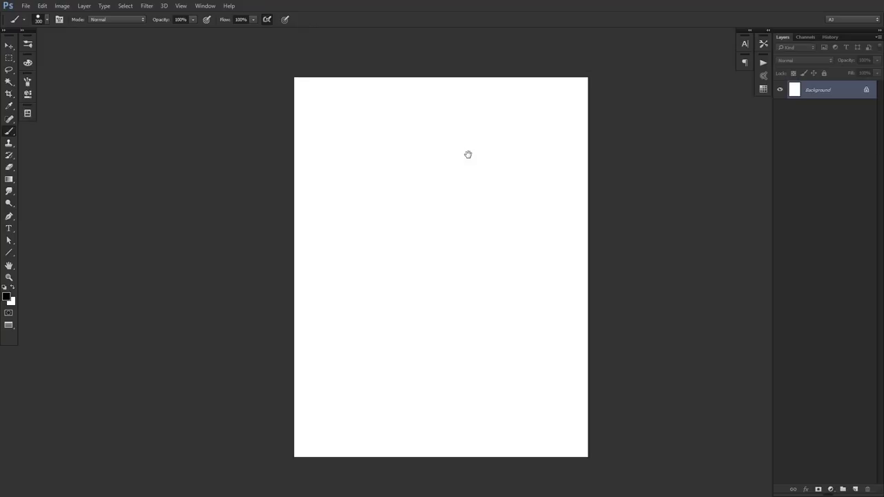
pyautogui.moveTo(483, 168)
pyautogui.mouseDown()
pyautogui.moveTo(450, 162)
pyautogui.moveTo(476, 177)
pyautogui.moveTo(482, 166)
pyautogui.mouseUp()
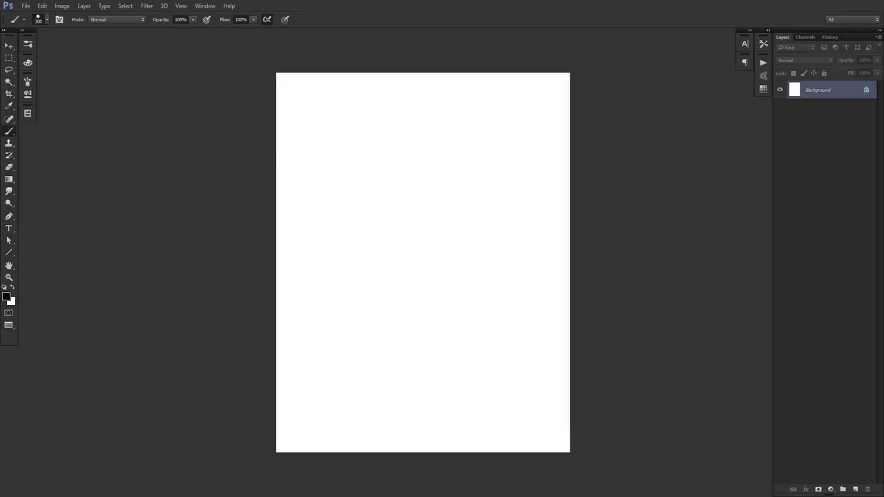
pyautogui.moveTo(440, 97)
pyautogui.mouseDown()
pyautogui.moveTo(408, 205)
pyautogui.moveTo(435, 229)
pyautogui.mouseUp()
pyautogui.hotkey('ctrl', 'z')
pyautogui.moveTo(453, 104); pyautogui.dragTo(394, 157)
pyautogui.moveTo(425, 106)
pyautogui.mouseDown()
pyautogui.moveTo(379, 148)
pyautogui.moveTo(371, 191)
pyautogui.moveTo(384, 203)
pyautogui.moveTo(442, 160)
pyautogui.mouseUp()
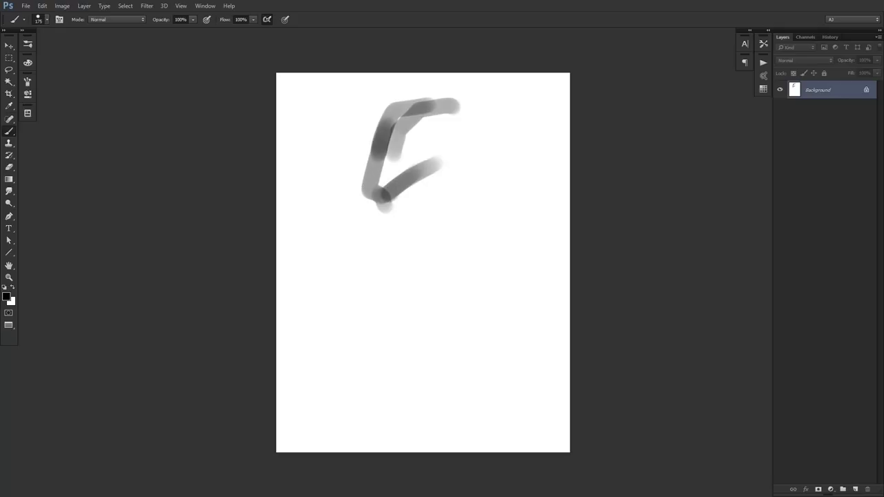
pyautogui.moveTo(455, 105); pyautogui.dragTo(442, 166)
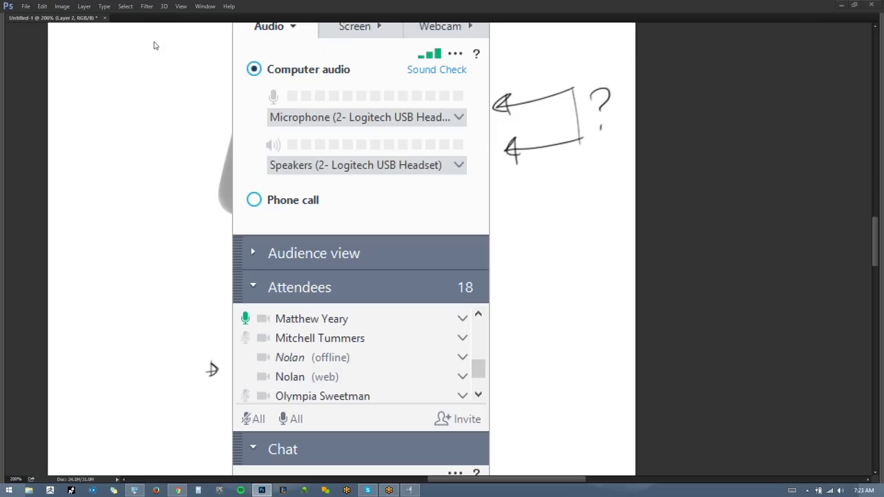
# Delete Layer 1 and Layer 2, leaving only the painted Background.
pyautogui.scroll(-4, 488, 143)
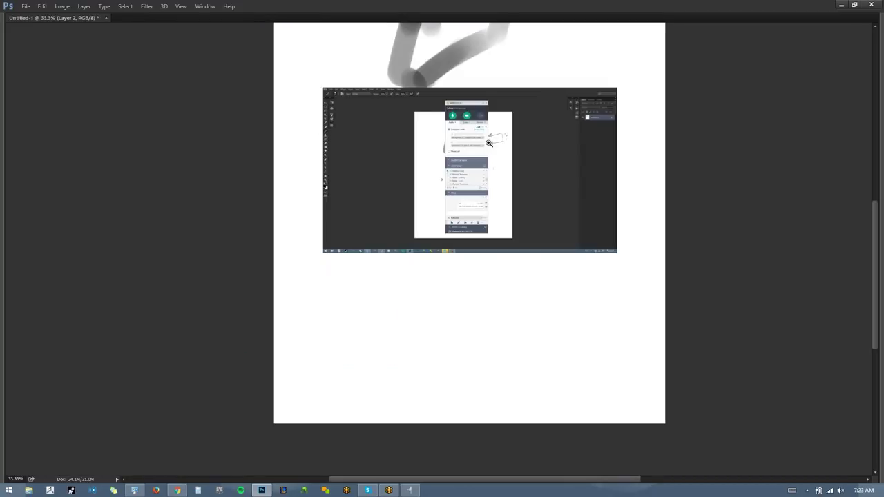
pyautogui.press('Tab')
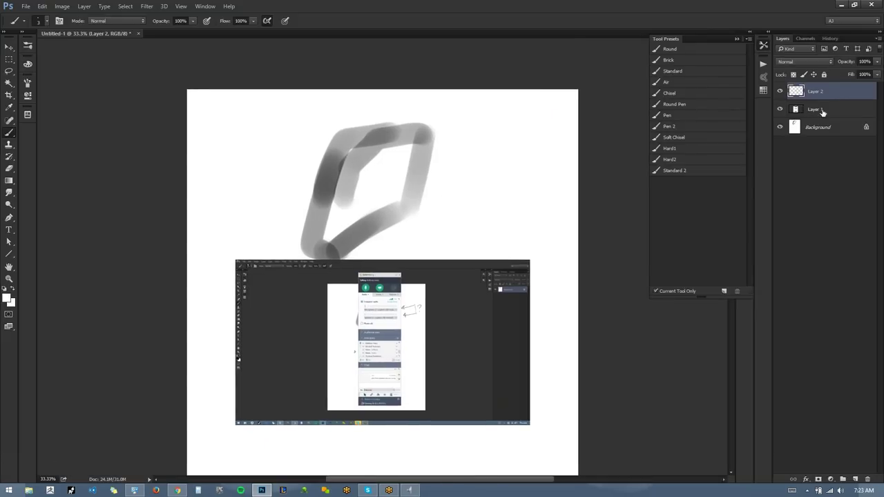
pyautogui.click(820, 112)
pyautogui.press('Delete')
pyautogui.click(818, 95)
pyautogui.press('Delete')
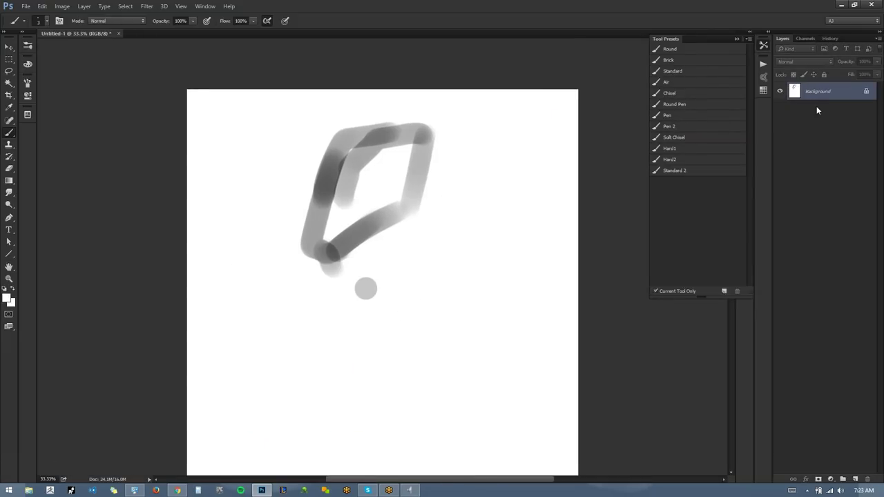
# Restore the default colors, enlarge the brush, and outline the cranium and face in black around the gray shape.
pyautogui.moveTo(409, 203)
pyautogui.mouseDown()
pyautogui.moveTo(426, 134)
pyautogui.moveTo(425, 147)
pyautogui.mouseUp()
pyautogui.press('d')
pyautogui.press(']')
pyautogui.moveTo(327, 205)
pyautogui.mouseDown()
pyautogui.moveTo(339, 218)
pyautogui.moveTo(315, 185)
pyautogui.moveTo(337, 97)
pyautogui.moveTo(350, 86)
pyautogui.moveTo(417, 61)
pyautogui.moveTo(470, 66)
pyautogui.moveTo(483, 89)
pyautogui.mouseUp()
pyautogui.moveTo(487, 98)
pyautogui.mouseDown()
pyautogui.moveTo(399, 227)
pyautogui.moveTo(419, 195)
pyautogui.mouseUp()
pyautogui.hotkey('ctrl', 'alt', 'z')
pyautogui.hotkey('ctrl', 'alt', 'z')
# Flip the canvas horizontally and draw the back of the head and nape in thick black strokes.
pyautogui.hotkey('ctrl', 'f')
pyautogui.moveTo(312, 88)
pyautogui.mouseDown()
pyautogui.moveTo(338, 168)
pyautogui.moveTo(369, 203)
pyautogui.moveTo(345, 169)
pyautogui.mouseUp()
pyautogui.moveTo(341, 169)
pyautogui.mouseDown()
pyautogui.moveTo(355, 202)
pyautogui.moveTo(334, 255)
pyautogui.mouseUp()
pyautogui.moveTo(334, 199); pyautogui.dragTo(323, 311)
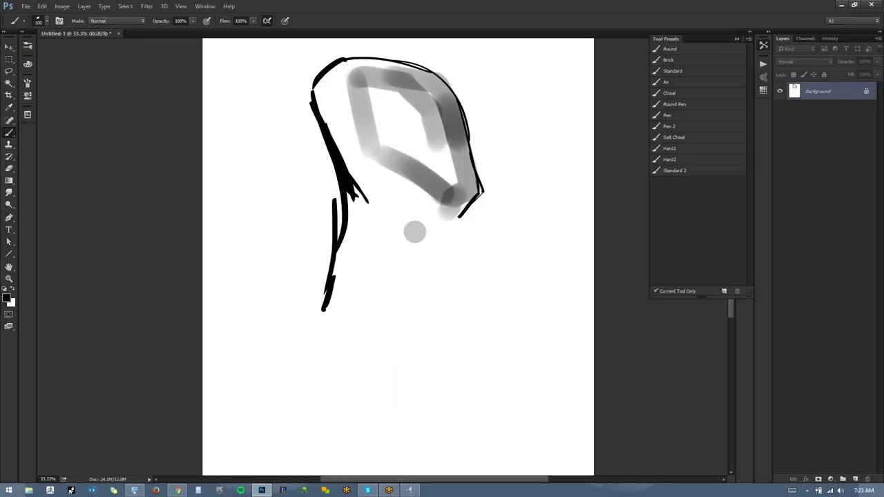
# Draw the jawline from the ear to the chin and start the front of the throat.
pyautogui.moveTo(363, 128); pyautogui.dragTo(379, 173)
pyautogui.moveTo(378, 173)
pyautogui.mouseDown()
pyautogui.moveTo(398, 172)
pyautogui.moveTo(418, 201)
pyautogui.mouseUp()
pyautogui.moveTo(385, 172)
pyautogui.mouseDown()
pyautogui.moveTo(447, 221)
pyautogui.moveTo(456, 215)
pyautogui.mouseUp()
pyautogui.moveTo(447, 223); pyautogui.dragTo(433, 241)
pyautogui.moveTo(431, 220); pyautogui.dragTo(418, 228)
pyautogui.moveTo(428, 218); pyautogui.dragTo(420, 269)
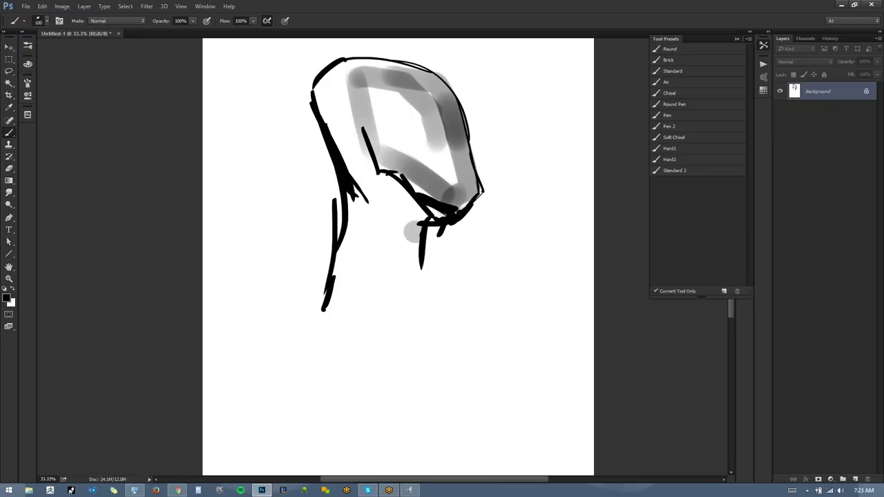
# Draw the back and front shoulder slopes and extend the throat line with small accent marks.
pyautogui.moveTo(339, 209); pyautogui.dragTo(273, 333)
pyautogui.moveTo(322, 278); pyautogui.dragTo(271, 335)
pyautogui.moveTo(426, 239); pyautogui.dragTo(423, 261)
pyautogui.moveTo(412, 264); pyautogui.dragTo(408, 268)
pyautogui.moveTo(414, 271)
pyautogui.mouseDown()
pyautogui.moveTo(407, 281)
pyautogui.moveTo(418, 290)
pyautogui.mouseUp()
pyautogui.moveTo(421, 258); pyautogui.dragTo(453, 321)
pyautogui.moveTo(432, 280); pyautogui.dragTo(481, 343)
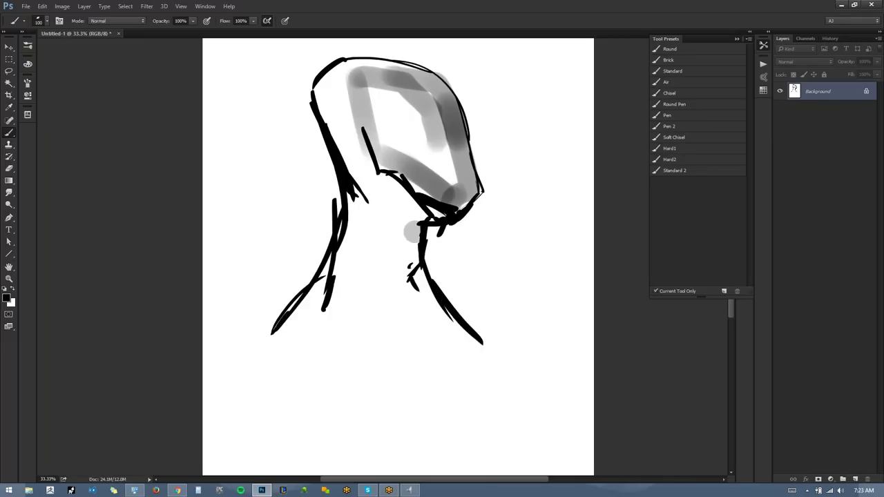
# Extend the back shoulder line and add accent strokes to the back of the head and beneath the ear.
pyautogui.moveTo(384, 338); pyautogui.dragTo(379, 260)
pyautogui.moveTo(342, 177); pyautogui.dragTo(268, 289)
pyautogui.moveTo(310, 282)
pyautogui.mouseDown()
pyautogui.moveTo(301, 339)
pyautogui.moveTo(321, 423)
pyautogui.mouseUp()
pyautogui.moveTo(318, 148); pyautogui.dragTo(329, 199)
pyautogui.moveTo(363, 248); pyautogui.dragTo(379, 255)
pyautogui.moveTo(356, 223)
pyautogui.mouseDown()
pyautogui.moveTo(379, 241)
pyautogui.moveTo(364, 242)
pyautogui.mouseUp()
# Draw the ear, a temple line running forward to the brow, the eye, and strokes reinforcing the chin.
pyautogui.moveTo(362, 178); pyautogui.dragTo(375, 198)
pyautogui.moveTo(346, 171)
pyautogui.mouseDown()
pyautogui.moveTo(384, 218)
pyautogui.moveTo(451, 179)
pyautogui.mouseUp()
pyautogui.moveTo(441, 176)
pyautogui.mouseDown()
pyautogui.moveTo(466, 174)
pyautogui.moveTo(472, 184)
pyautogui.moveTo(448, 182)
pyautogui.mouseUp()
pyautogui.moveTo(447, 182); pyautogui.dragTo(462, 183)
pyautogui.moveTo(464, 191); pyautogui.dragTo(466, 196)
pyautogui.moveTo(481, 246); pyautogui.dragTo(461, 269)
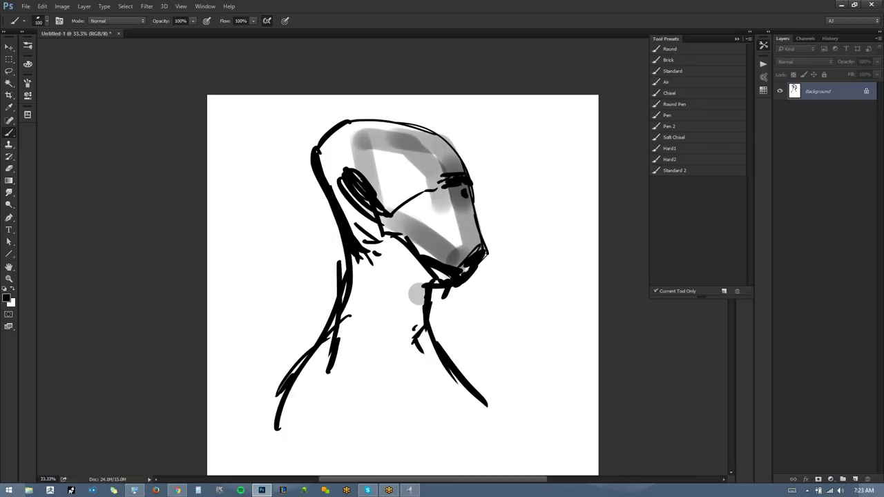
# Draw the lower visor line across the cheek and a dark visor block protruding at the eye.
pyautogui.moveTo(380, 217)
pyautogui.mouseDown()
pyautogui.moveTo(391, 229)
pyautogui.moveTo(464, 203)
pyautogui.mouseUp()
pyautogui.moveTo(449, 212); pyautogui.dragTo(469, 210)
pyautogui.moveTo(475, 183); pyautogui.dragTo(480, 209)
pyautogui.moveTo(470, 219); pyautogui.dragTo(474, 217)
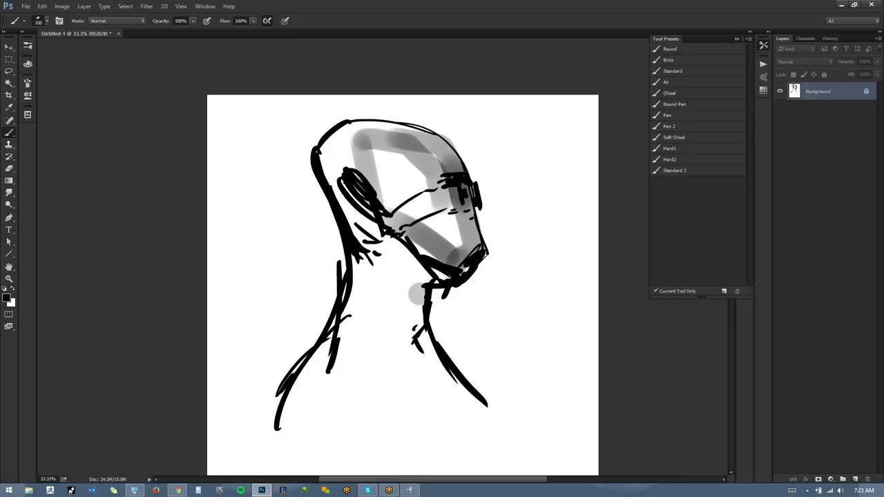
# Draw a knotted bun at the back of the head with a solid black mass below it.
pyautogui.moveTo(359, 178); pyautogui.dragTo(329, 160)
pyautogui.moveTo(330, 161); pyautogui.dragTo(316, 145)
pyautogui.moveTo(337, 185)
pyautogui.mouseDown()
pyautogui.moveTo(315, 157)
pyautogui.moveTo(326, 172)
pyautogui.mouseUp()
pyautogui.moveTo(326, 131)
pyautogui.mouseDown()
pyautogui.moveTo(311, 145)
pyautogui.moveTo(301, 183)
pyautogui.moveTo(335, 202)
pyautogui.mouseUp()
pyautogui.moveTo(309, 148)
pyautogui.mouseDown()
pyautogui.moveTo(291, 186)
pyautogui.moveTo(330, 208)
pyautogui.moveTo(325, 234)
pyautogui.moveTo(337, 222)
pyautogui.moveTo(329, 236)
pyautogui.mouseUp()
# Thicken the nape and the back shoulder contour with black strokes.
pyautogui.moveTo(312, 219)
pyautogui.mouseDown()
pyautogui.moveTo(350, 239)
pyautogui.moveTo(339, 235)
pyautogui.moveTo(343, 279)
pyautogui.mouseUp()
pyautogui.moveTo(330, 341); pyautogui.dragTo(325, 352)
pyautogui.moveTo(309, 431); pyautogui.dragTo(323, 350)
# Draw the neck muscle lines and collarbone accents, and reinforce the front of the throat.
pyautogui.moveTo(367, 174); pyautogui.dragTo(405, 258)
pyautogui.moveTo(366, 207); pyautogui.dragTo(400, 259)
pyautogui.moveTo(448, 216); pyautogui.dragTo(442, 286)
pyautogui.moveTo(353, 245); pyautogui.dragTo(399, 261)
pyautogui.moveTo(392, 276); pyautogui.dragTo(417, 312)
pyautogui.moveTo(447, 268); pyautogui.dragTo(456, 308)
pyautogui.moveTo(459, 316); pyautogui.dragTo(460, 325)
# Draw the collar line across the chest and reinforce both shoulder contours.
pyautogui.moveTo(338, 272)
pyautogui.mouseDown()
pyautogui.moveTo(333, 287)
pyautogui.moveTo(442, 341)
pyautogui.mouseUp()
pyautogui.moveTo(477, 304); pyautogui.dragTo(447, 341)
pyautogui.moveTo(325, 284)
pyautogui.mouseDown()
pyautogui.moveTo(282, 349)
pyautogui.moveTo(319, 350)
pyautogui.mouseUp()
pyautogui.moveTo(467, 293); pyautogui.dragTo(509, 349)
pyautogui.moveTo(483, 318); pyautogui.dragTo(511, 344)
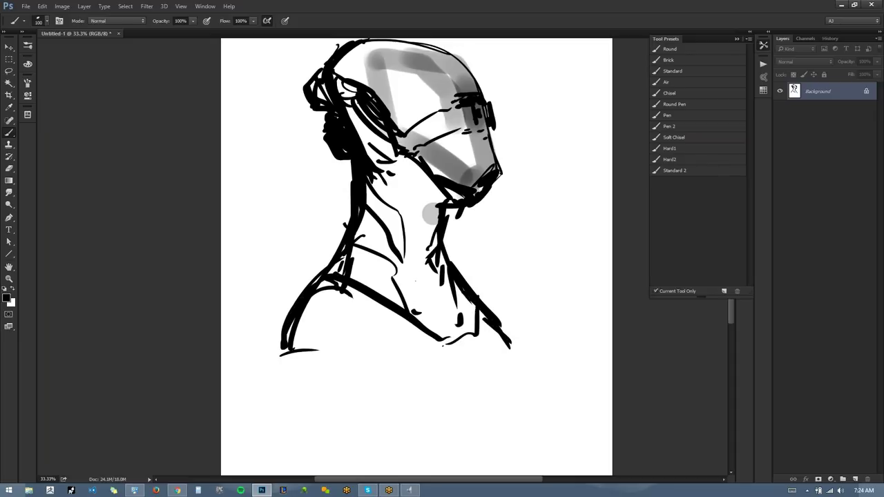
# Pick a brush preset, sample a gray from the head, shade the cranium, and flip the canvas horizontally.
pyautogui.scroll(2, 438, 278)
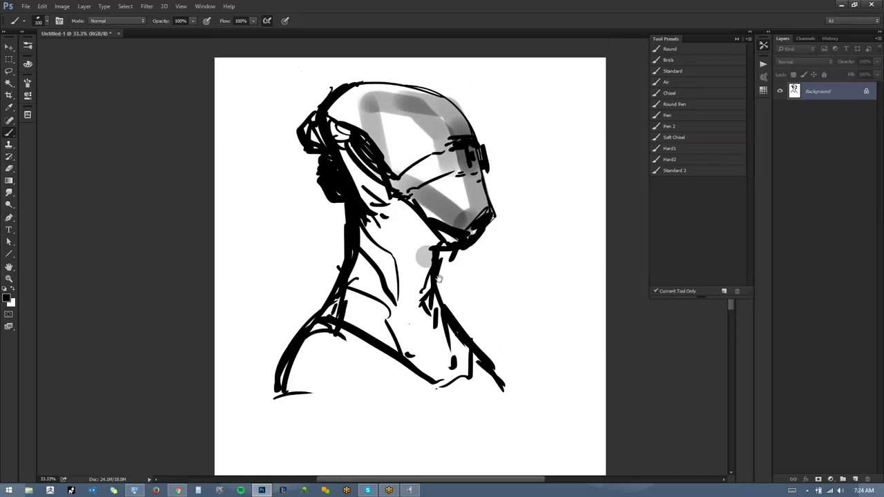
pyautogui.click(686, 54)
pyautogui.keyDown('alt'); pyautogui.click(387, 127); pyautogui.keyUp('alt')
pyautogui.moveTo(334, 109)
pyautogui.mouseDown()
pyautogui.moveTo(353, 96)
pyautogui.moveTo(384, 99)
pyautogui.moveTo(362, 127)
pyautogui.moveTo(423, 136)
pyautogui.moveTo(432, 199)
pyautogui.mouseUp()
pyautogui.moveTo(459, 176); pyautogui.dragTo(449, 230)
pyautogui.press('F2')
# Shade the front of the neck beneath the jaw, using a larger and a smaller brush.
pyautogui.press('d')
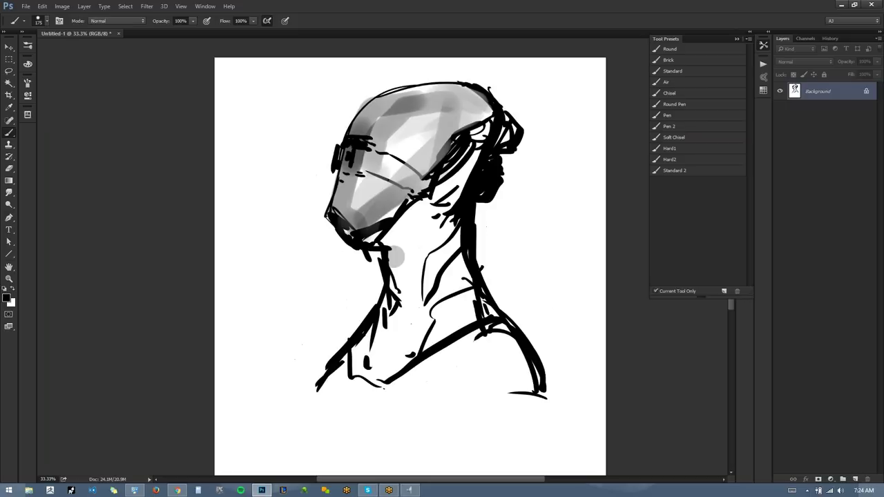
pyautogui.moveTo(390, 240); pyautogui.dragTo(399, 270)
pyautogui.moveTo(452, 193); pyautogui.dragTo(433, 297)
pyautogui.moveTo(393, 220); pyautogui.dragTo(410, 263)
pyautogui.press('[')
pyautogui.press('[')
pyautogui.press('[')
pyautogui.press('[')
pyautogui.press('[')
pyautogui.moveTo(403, 215)
pyautogui.mouseDown()
pyautogui.moveTo(424, 224)
pyautogui.moveTo(407, 288)
pyautogui.mouseUp()
# Shade the area behind the ear down the side of the neck with dark gray.
pyautogui.moveTo(482, 133)
pyautogui.mouseDown()
pyautogui.moveTo(431, 252)
pyautogui.moveTo(452, 172)
pyautogui.mouseUp()
pyautogui.moveTo(474, 155); pyautogui.dragTo(443, 217)
pyautogui.keyDown('alt'); pyautogui.click(452, 207); pyautogui.keyUp('alt')
pyautogui.moveTo(493, 125); pyautogui.dragTo(453, 214)
# Enlarge the brush to size 250 and lay broad gray shading down the side and front of the neck.
pyautogui.press(']')
pyautogui.press(']')
pyautogui.press(']')
pyautogui.press(']')
pyautogui.press(']')
pyautogui.press(']')
pyautogui.press(']')
pyautogui.moveTo(479, 148); pyautogui.dragTo(413, 348)
pyautogui.moveTo(409, 226); pyautogui.dragTo(375, 373)
# Shade the shoulders and upper chest in light gray, and flip the canvas back horizontally.
pyautogui.moveTo(382, 327)
pyautogui.mouseDown()
pyautogui.moveTo(334, 373)
pyautogui.moveTo(343, 400)
pyautogui.mouseUp()
pyautogui.moveTo(413, 336); pyautogui.dragTo(468, 292)
pyautogui.moveTo(451, 304); pyautogui.dragTo(491, 367)
pyautogui.moveTo(489, 327); pyautogui.dragTo(512, 358)
pyautogui.moveTo(511, 359); pyautogui.dragTo(367, 399)
pyautogui.hotkey('ctrl', 'shift', 'h')
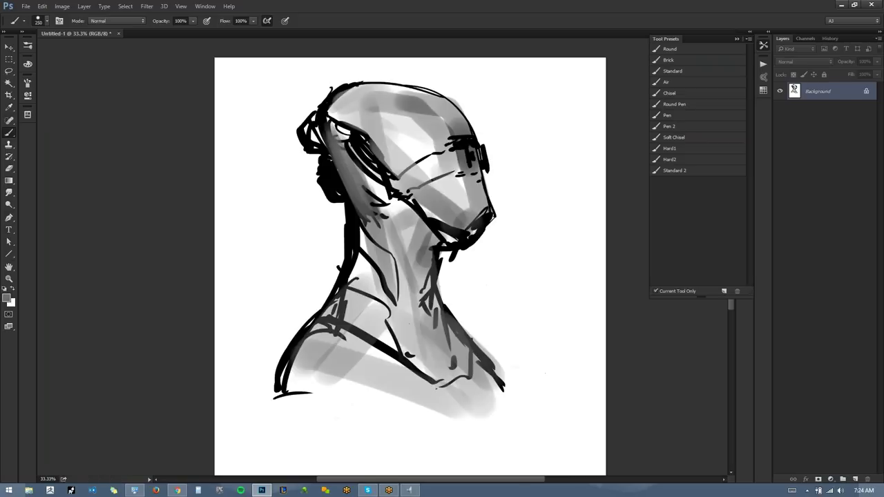
# Darken the lower face mask below the visor line with black on a size 100 brush.
pyautogui.press('d')
pyautogui.press('[')
pyautogui.press('[')
pyautogui.press('[')
pyautogui.press('[')
pyautogui.moveTo(464, 185)
pyautogui.mouseDown()
pyautogui.moveTo(432, 214)
pyautogui.moveTo(431, 206)
pyautogui.mouseUp()
pyautogui.moveTo(457, 180)
pyautogui.mouseDown()
pyautogui.moveTo(425, 200)
pyautogui.moveTo(461, 179)
pyautogui.mouseUp()
pyautogui.moveTo(416, 192)
pyautogui.mouseDown()
pyautogui.moveTo(458, 177)
pyautogui.moveTo(489, 188)
pyautogui.mouseUp()
pyautogui.moveTo(459, 207)
pyautogui.mouseDown()
pyautogui.moveTo(478, 193)
pyautogui.moveTo(445, 218)
pyautogui.mouseUp()
pyautogui.moveTo(481, 200)
pyautogui.mouseDown()
pyautogui.moveTo(453, 226)
pyautogui.moveTo(421, 208)
pyautogui.mouseUp()
# Clean up the front edge of the face and visor with white strokes.
pyautogui.press('x')
pyautogui.moveTo(491, 180); pyautogui.dragTo(491, 201)
pyautogui.moveTo(493, 166); pyautogui.dragTo(491, 136)
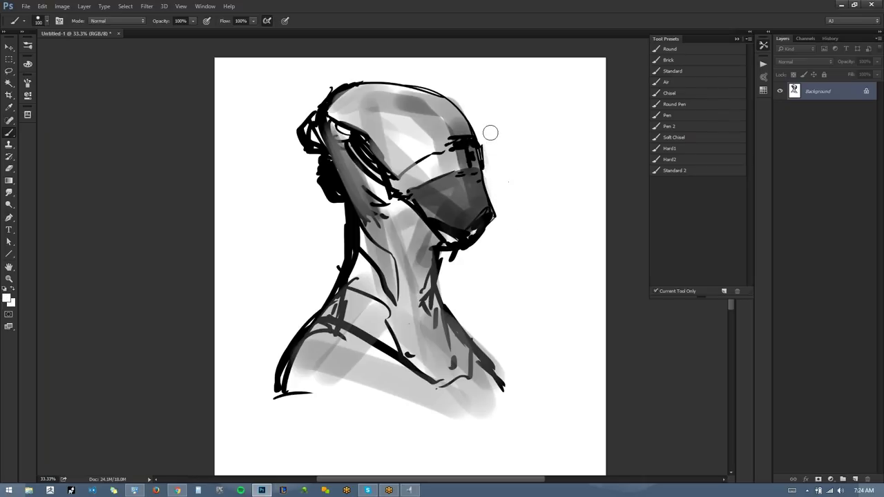
# Flip the canvas horizontally and shade the temple above the ear with a sampled dark gray.
pyautogui.hotkey('ctrl', 'f')
pyautogui.keyDown('alt'); pyautogui.click(367, 213); pyautogui.keyUp('alt')
pyautogui.moveTo(401, 205); pyautogui.dragTo(370, 225)
pyautogui.moveTo(420, 159); pyautogui.dragTo(474, 116)
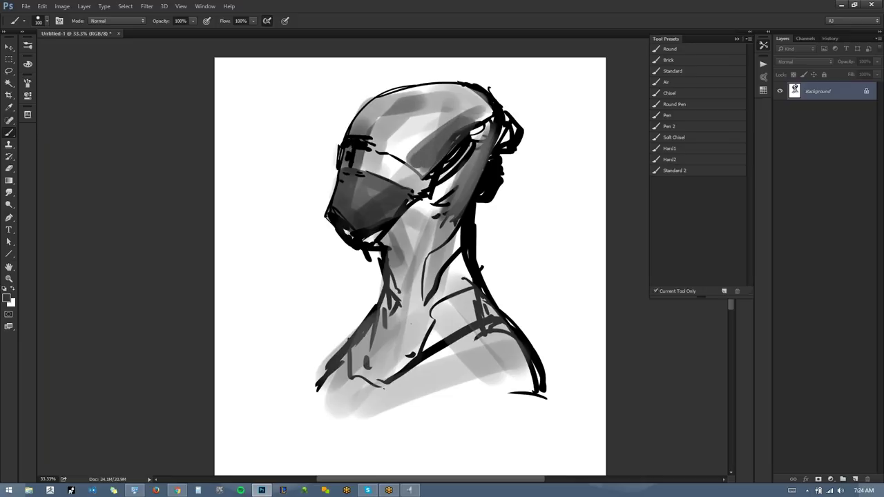
# Flip the canvas back and shade the temple and upper cranium with a sampled gray.
pyautogui.hotkey('ctrl', 'h')
pyautogui.keyDown('alt'); pyautogui.click(392, 169); pyautogui.keyUp('alt')
pyautogui.moveTo(398, 175)
pyautogui.mouseDown()
pyautogui.moveTo(433, 148)
pyautogui.moveTo(421, 152)
pyautogui.mouseUp()
pyautogui.moveTo(460, 120)
pyautogui.mouseDown()
pyautogui.moveTo(433, 100)
pyautogui.moveTo(359, 89)
pyautogui.moveTo(339, 111)
pyautogui.moveTo(390, 103)
pyautogui.mouseUp()
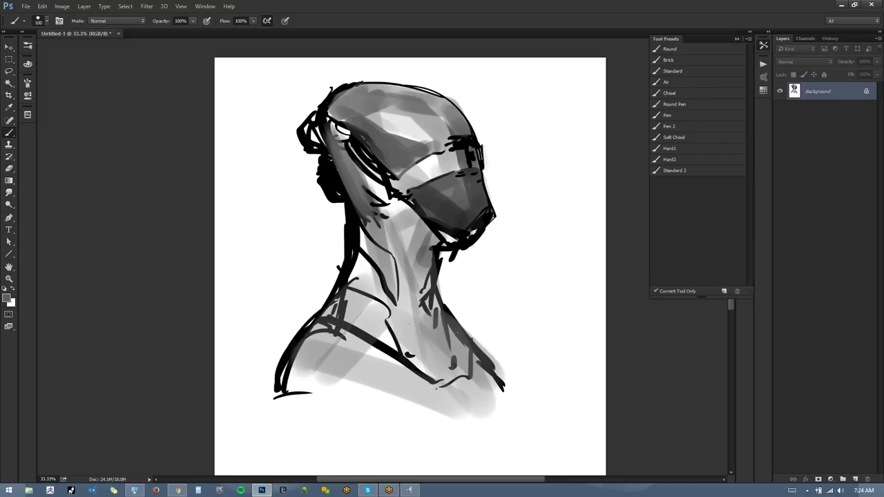
# Shade the front, base and back of the neck with mid-gray strokes down to the collar.
pyautogui.moveTo(373, 201)
pyautogui.mouseDown()
pyautogui.moveTo(388, 205)
pyautogui.moveTo(411, 259)
pyautogui.moveTo(435, 247)
pyautogui.moveTo(420, 279)
pyautogui.moveTo(424, 336)
pyautogui.mouseUp()
pyautogui.moveTo(434, 254)
pyautogui.mouseDown()
pyautogui.moveTo(428, 333)
pyautogui.moveTo(406, 351)
pyautogui.mouseUp()
pyautogui.moveTo(441, 317); pyautogui.dragTo(456, 362)
pyautogui.moveTo(406, 332); pyautogui.dragTo(459, 383)
pyautogui.moveTo(378, 316); pyautogui.dragTo(412, 358)
pyautogui.moveTo(363, 248); pyautogui.dragTo(350, 297)
pyautogui.moveTo(360, 204); pyautogui.dragTo(356, 289)
pyautogui.moveTo(349, 189)
pyautogui.mouseDown()
pyautogui.moveTo(346, 308)
pyautogui.moveTo(325, 320)
pyautogui.mouseUp()
pyautogui.moveTo(362, 296)
pyautogui.mouseDown()
pyautogui.moveTo(337, 322)
pyautogui.moveTo(383, 327)
pyautogui.mouseUp()
# Shade the shoulders and sweep gray strokes across the upper chest.
pyautogui.moveTo(329, 333)
pyautogui.mouseDown()
pyautogui.moveTo(282, 377)
pyautogui.moveTo(283, 391)
pyautogui.mouseUp()
pyautogui.moveTo(349, 331)
pyautogui.mouseDown()
pyautogui.moveTo(304, 378)
pyautogui.moveTo(514, 420)
pyautogui.mouseUp()
pyautogui.moveTo(479, 358); pyautogui.dragTo(502, 401)
pyautogui.moveTo(473, 399); pyautogui.dragTo(404, 394)
# Fill the bun with gray, flip the canvas horizontally, and draw a black line separating the bun from the head.
pyautogui.moveTo(329, 111)
pyautogui.mouseDown()
pyautogui.moveTo(302, 137)
pyautogui.moveTo(316, 141)
pyautogui.mouseUp()
pyautogui.hotkey('ctrl', 'shift', 'h')
pyautogui.press('d')
pyautogui.moveTo(497, 105); pyautogui.dragTo(480, 131)
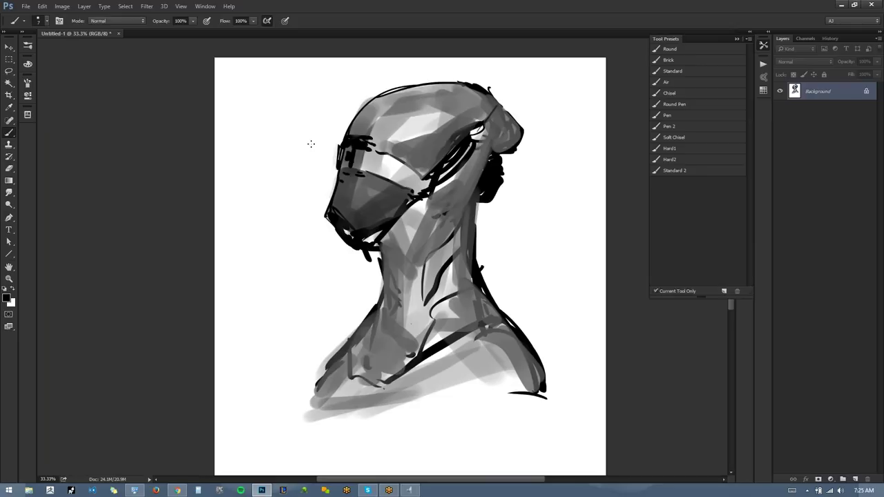
# Draw a thin line from the throat along the underside of the jaw, ending in a dark accent.
pyautogui.moveTo(403, 199); pyautogui.dragTo(399, 223)
pyautogui.hotkey('ctrl', 'alt', 'z')
pyautogui.moveTo(380, 242); pyautogui.dragTo(417, 225)
# Flip the canvas, darken the area beneath the ear and jaw using a brush up to size 80, and flip it back.
pyautogui.keyDown('alt'); pyautogui.click(413, 240); pyautogui.keyUp('alt')
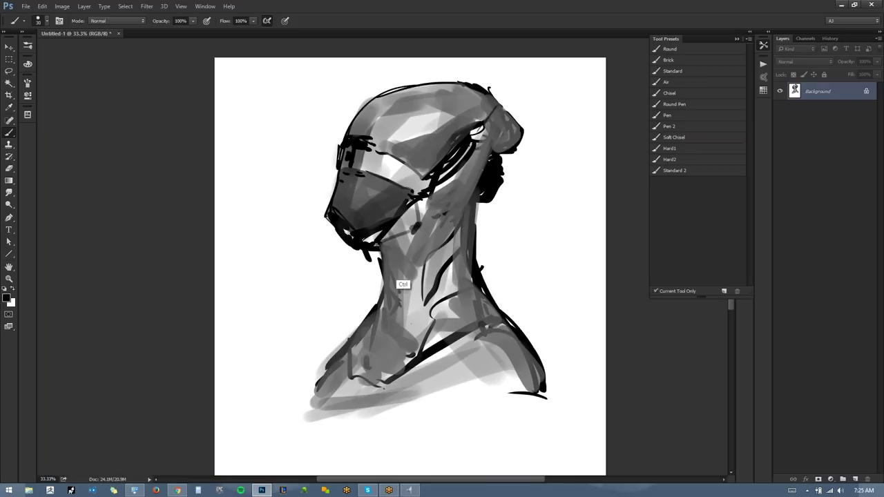
pyautogui.hotkey('ctrl', 'f')
pyautogui.moveTo(483, 269); pyautogui.dragTo(441, 261)
pyautogui.moveTo(326, 170)
pyautogui.mouseDown()
pyautogui.moveTo(343, 199)
pyautogui.moveTo(355, 201)
pyautogui.moveTo(334, 188)
pyautogui.moveTo(353, 198)
pyautogui.moveTo(328, 170)
pyautogui.moveTo(367, 198)
pyautogui.moveTo(374, 187)
pyautogui.mouseUp()
pyautogui.press(']')
pyautogui.press(']')
pyautogui.press(']')
pyautogui.press(']')
pyautogui.moveTo(348, 158)
pyautogui.mouseDown()
pyautogui.moveTo(374, 177)
pyautogui.moveTo(387, 164)
pyautogui.moveTo(369, 176)
pyautogui.moveTo(408, 185)
pyautogui.mouseUp()
pyautogui.press('F2')
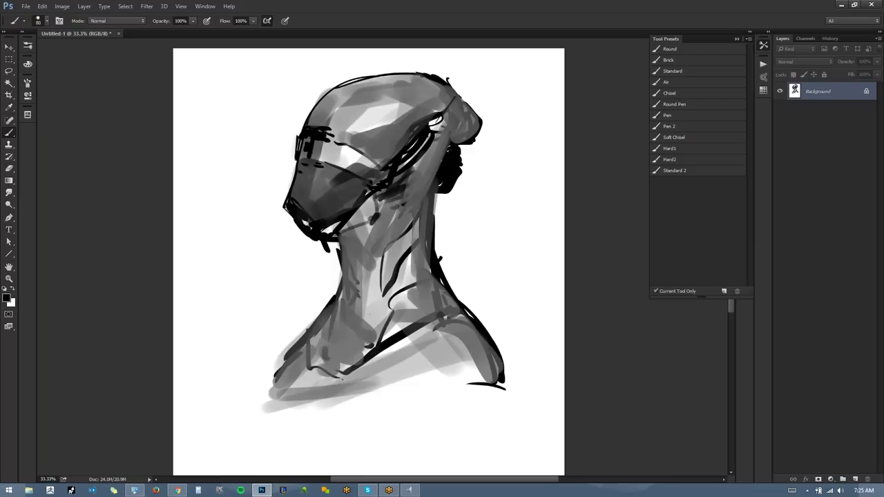
# Paint a dark band down the front of the throat, darken the underside of the jaw, and flip the canvas horizontally.
pyautogui.moveTo(333, 237)
pyautogui.mouseDown()
pyautogui.moveTo(352, 234)
pyautogui.moveTo(365, 314)
pyautogui.mouseUp()
pyautogui.moveTo(364, 229)
pyautogui.mouseDown()
pyautogui.moveTo(360, 302)
pyautogui.moveTo(353, 268)
pyautogui.moveTo(358, 304)
pyautogui.moveTo(367, 229)
pyautogui.moveTo(335, 234)
pyautogui.mouseUp()
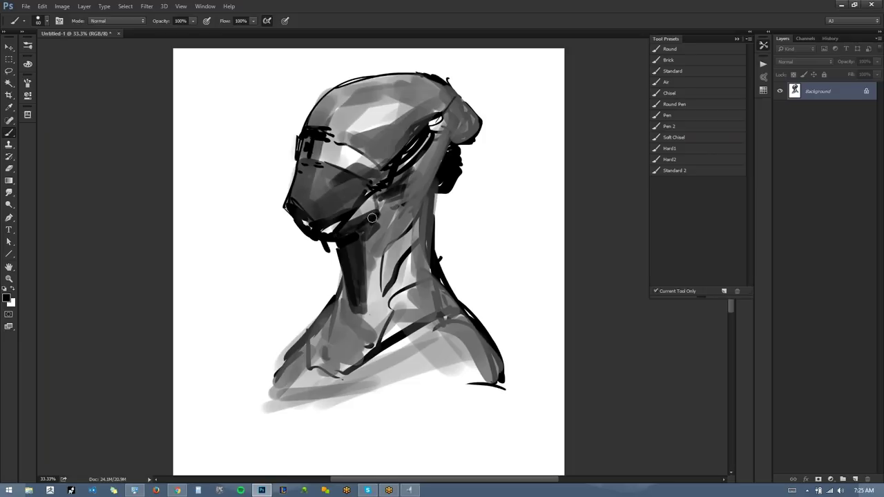
pyautogui.press('h')
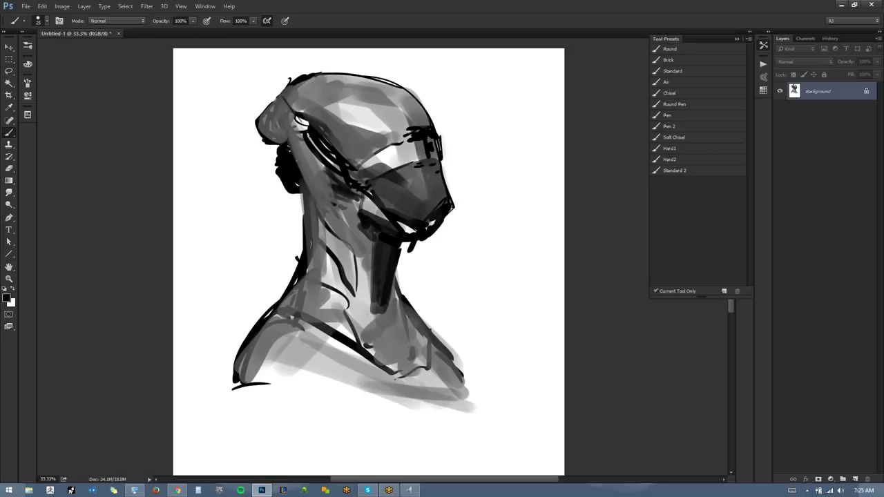
# Fill a black rounded mass beneath the bun, draw a thin seam from the bun across the head, and flip the canvas back and forth.
pyautogui.moveTo(330, 195)
pyautogui.mouseDown()
pyautogui.moveTo(301, 180)
pyautogui.moveTo(311, 172)
pyautogui.moveTo(300, 168)
pyautogui.moveTo(304, 144)
pyautogui.moveTo(310, 152)
pyautogui.moveTo(288, 189)
pyautogui.moveTo(312, 173)
pyautogui.mouseUp()
pyautogui.press(']')
pyautogui.press(']')
pyautogui.press(']')
pyautogui.press(']')
pyautogui.moveTo(265, 154)
pyautogui.mouseDown()
pyautogui.moveTo(276, 186)
pyautogui.moveTo(324, 173)
pyautogui.moveTo(332, 181)
pyautogui.mouseUp()
pyautogui.moveTo(271, 140); pyautogui.dragTo(352, 88)
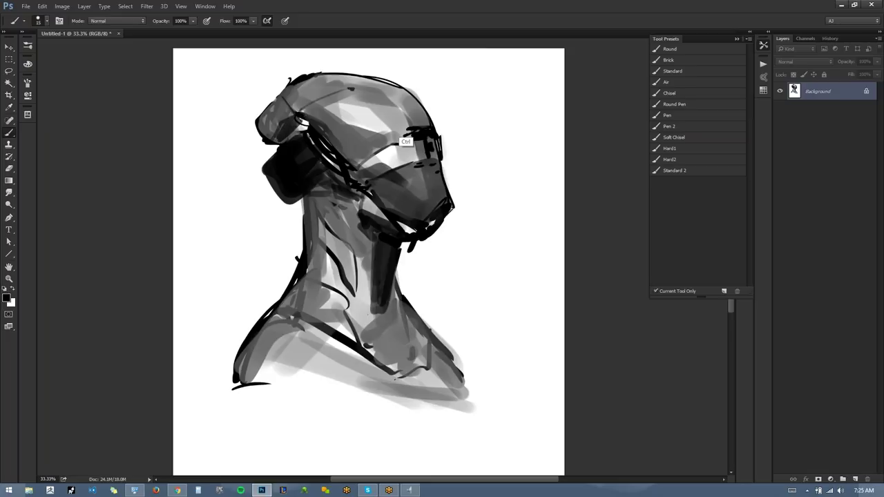
pyautogui.hotkey('ctrl', 'h')
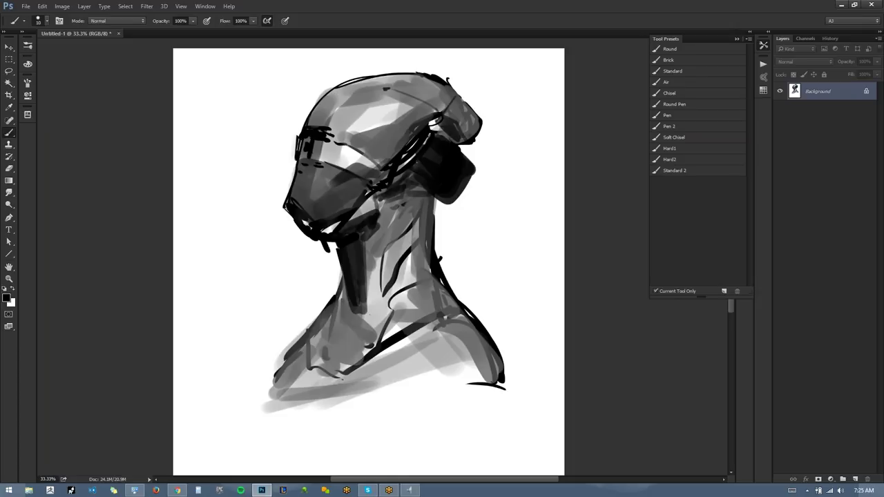
pyautogui.press('h')
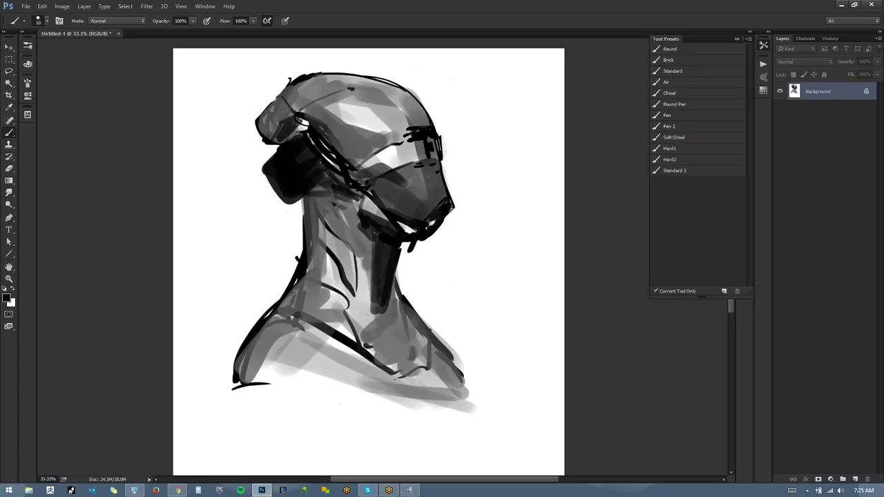
# Clean up the outline along the back of the neck with sampled white, undoing the last unwanted strokes.
pyautogui.keyDown('alt'); pyautogui.click(290, 247); pyautogui.keyUp('alt')
pyautogui.press(']')
pyautogui.press(']')
pyautogui.press(']')
pyautogui.press(']')
pyautogui.moveTo(302, 251); pyautogui.dragTo(299, 266)
pyautogui.moveTo(303, 212)
pyautogui.mouseDown()
pyautogui.moveTo(304, 262)
pyautogui.moveTo(294, 268)
pyautogui.mouseUp()
pyautogui.moveTo(302, 236); pyautogui.dragTo(286, 288)
pyautogui.hotkey('ctrl', 'alt', 'z')
pyautogui.hotkey('ctrl', 'alt', 'z')
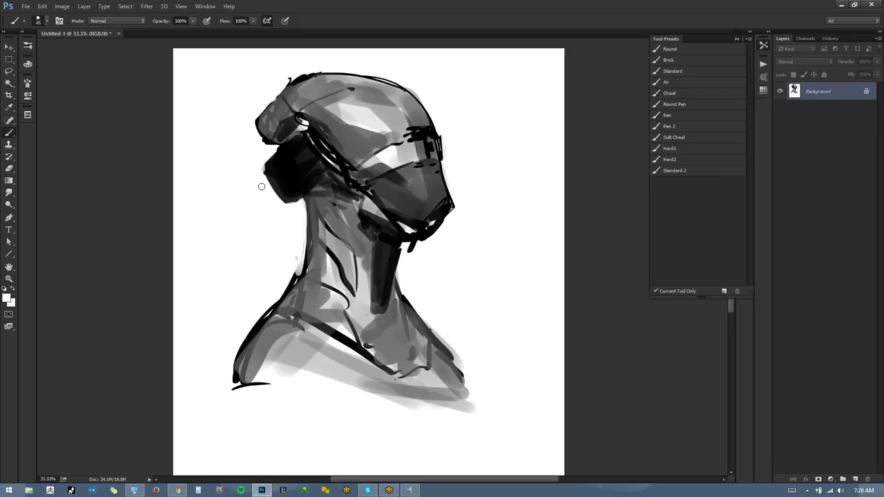
# Draw a thin dark line from the visor's upper edge down onto the mask and flip the canvas horizontally.
pyautogui.moveTo(318, 236); pyautogui.dragTo(283, 250)
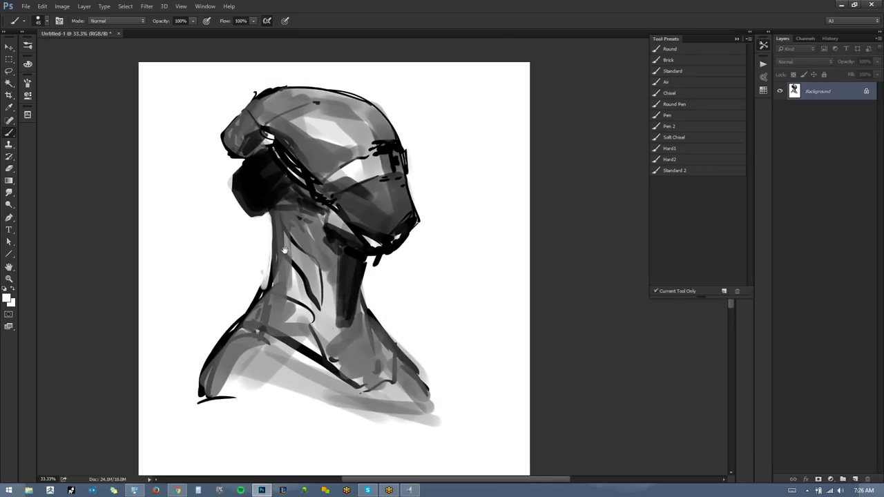
pyautogui.keyDown('alt'); pyautogui.click(377, 152); pyautogui.keyUp('alt')
pyautogui.keyDown('alt'); pyautogui.click(374, 146); pyautogui.keyUp('alt')
pyautogui.moveTo(367, 150); pyautogui.dragTo(377, 201)
pyautogui.press('F2')
pyautogui.press('x')
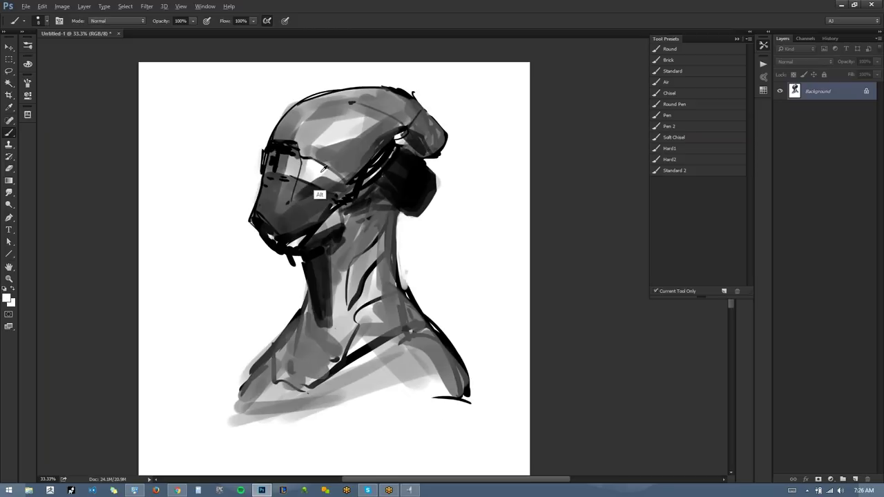
# Add gray shading to the forehead just above the visor, flipping the canvas back and forth.
pyautogui.moveTo(314, 147)
pyautogui.mouseDown()
pyautogui.moveTo(335, 122)
pyautogui.moveTo(355, 130)
pyautogui.moveTo(321, 150)
pyautogui.mouseUp()
pyautogui.keyDown('alt'); pyautogui.click(309, 170); pyautogui.keyUp('alt')
pyautogui.press('F2')
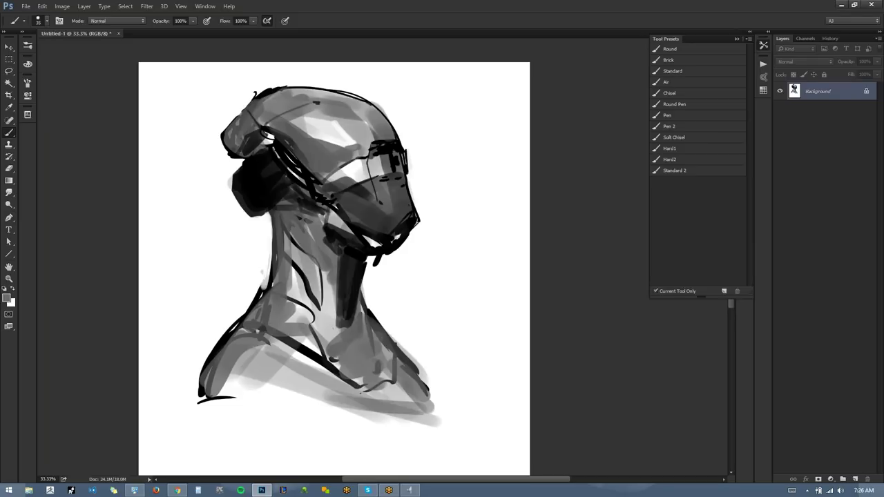
pyautogui.press('d')
pyautogui.moveTo(364, 127); pyautogui.dragTo(387, 121)
pyautogui.press('h')
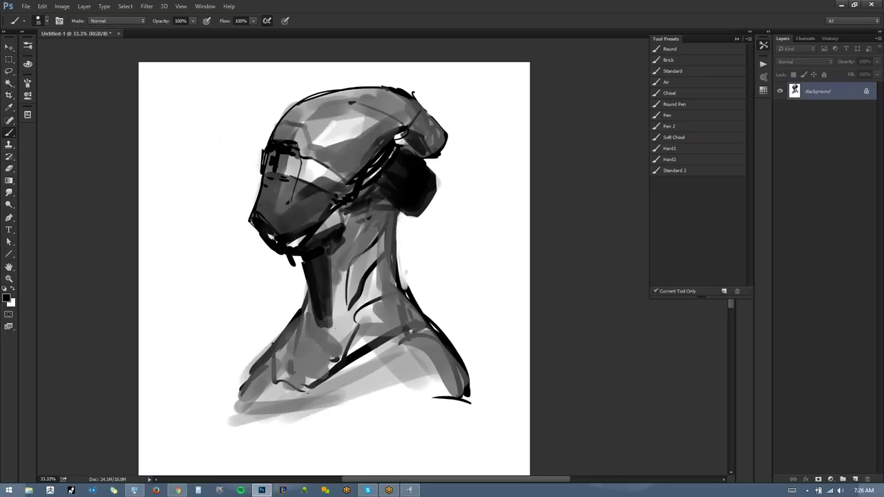
# Paint a dark diagonal strip on the lower neck, continuing the throat band to the collar, and flip the canvas.
pyautogui.moveTo(331, 326); pyautogui.dragTo(293, 388)
pyautogui.moveTo(314, 325); pyautogui.dragTo(292, 381)
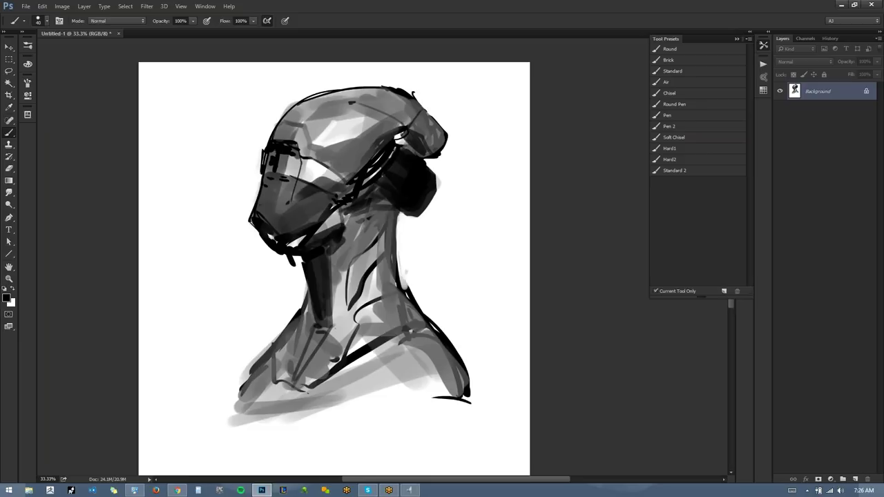
pyautogui.press('h')
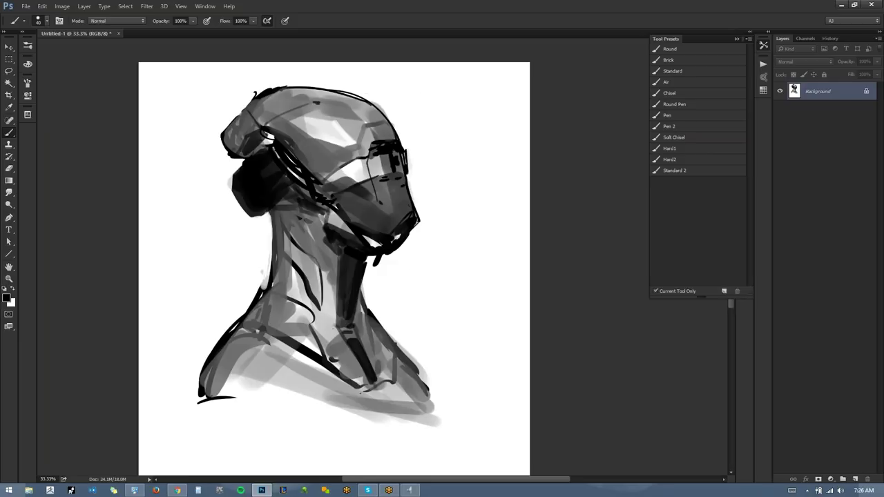
# Block in a dark collar band across the upper chest, add a short dark accent at its shoulder end, and flip the canvas.
pyautogui.moveTo(293, 350)
pyautogui.mouseDown()
pyautogui.moveTo(322, 390)
pyautogui.moveTo(357, 405)
pyautogui.mouseUp()
pyautogui.press('[')
pyautogui.moveTo(393, 370)
pyautogui.mouseDown()
pyautogui.moveTo(406, 398)
pyautogui.moveTo(360, 395)
pyautogui.moveTo(400, 403)
pyautogui.moveTo(357, 402)
pyautogui.mouseUp()
pyautogui.click(288, 348)
pyautogui.press('[')
pyautogui.press('[')
pyautogui.press('[')
pyautogui.press('[')
pyautogui.press('[')
pyautogui.moveTo(287, 339); pyautogui.dragTo(293, 327)
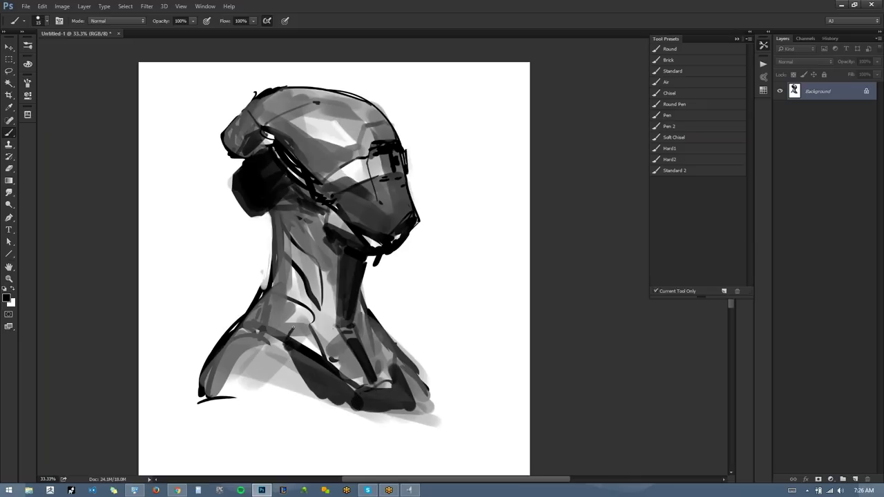
pyautogui.hotkey('ctrl', 'f')
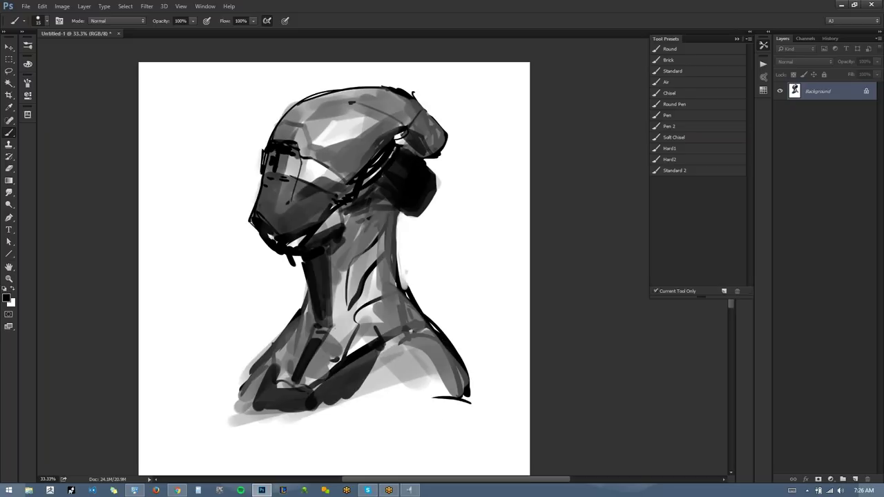
# Lasso the whole bust, scale it to about 44%, move it into the canvas's upper-left corner, and deselect it.
pyautogui.press('z')
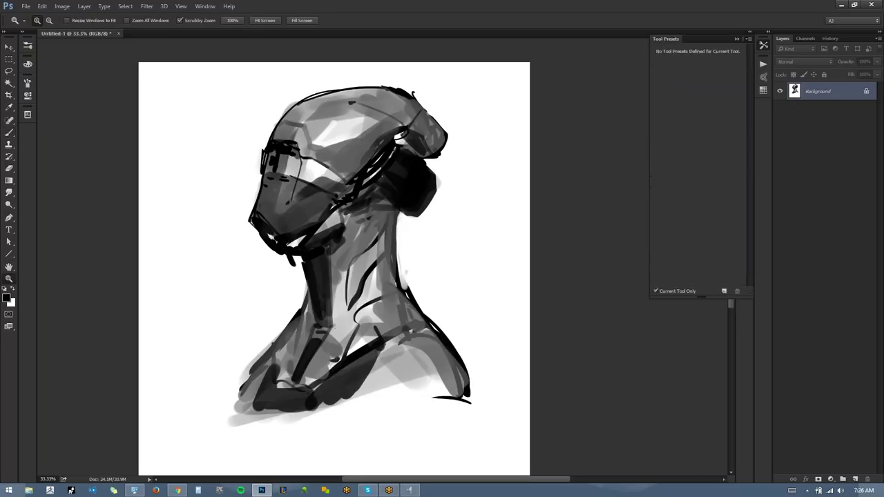
pyautogui.keyDown('alt'); pyautogui.click(380, 341); pyautogui.keyUp('alt')
pyautogui.press('l')
pyautogui.moveTo(481, 95)
pyautogui.mouseDown()
pyautogui.moveTo(517, 212)
pyautogui.moveTo(510, 356)
pyautogui.moveTo(257, 336)
pyautogui.moveTo(276, 149)
pyautogui.moveTo(340, 82)
pyautogui.moveTo(496, 89)
pyautogui.mouseUp()
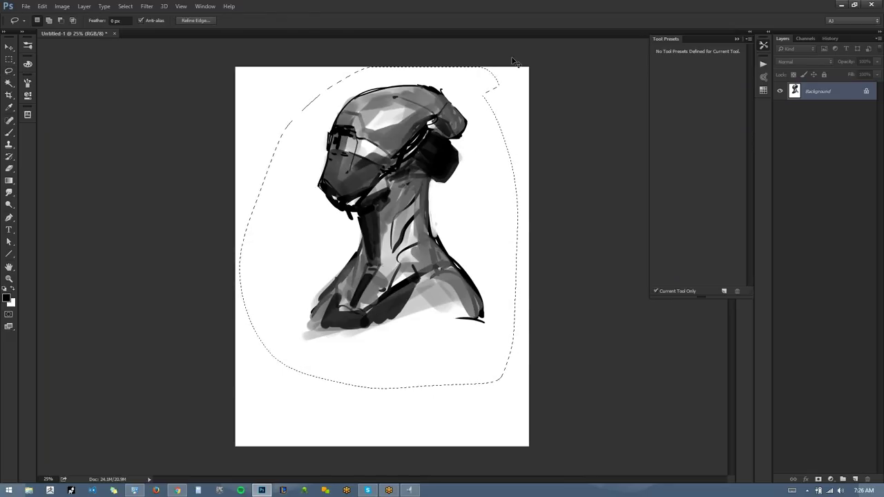
pyautogui.hotkey('ctrl', 't')
pyautogui.moveTo(516, 68); pyautogui.dragTo(444, 158)
pyautogui.moveTo(425, 201); pyautogui.dragTo(342, 114)
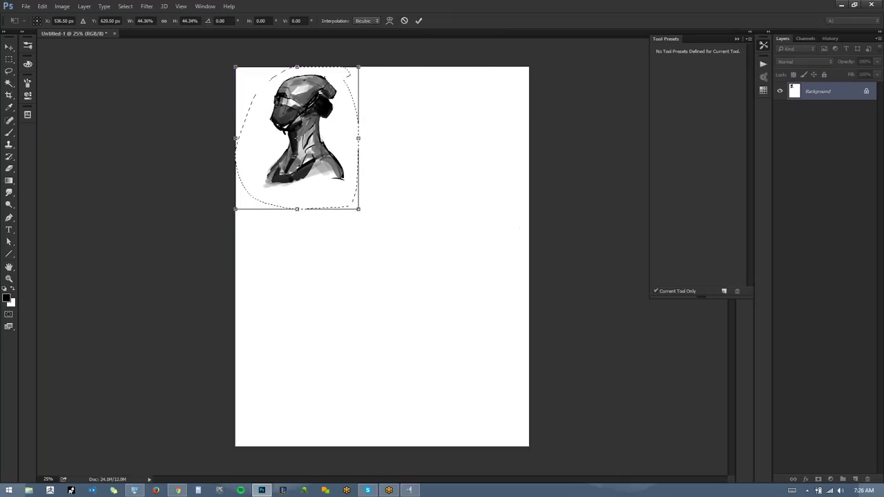
pyautogui.press('Return')
pyautogui.press('z')
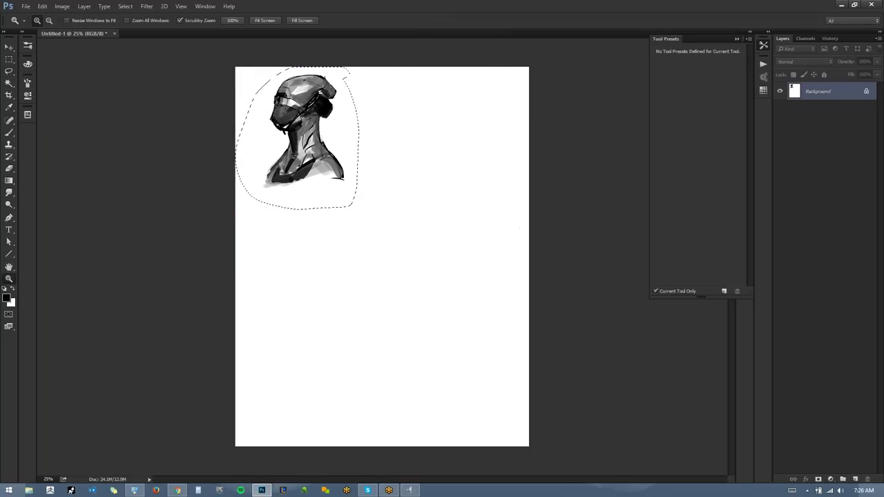
pyautogui.click(340, 218)
pyautogui.moveTo(340, 217); pyautogui.dragTo(312, 344)
pyautogui.hotkey('ctrl', 'd')
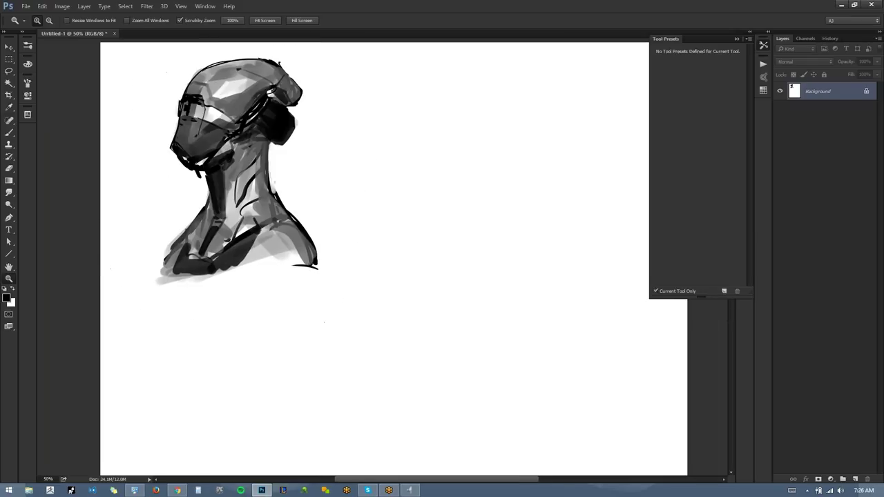
# Flip the canvas and clean the edges of the black mass and the back of the neck in white with the Hard1 brush.
pyautogui.moveTo(370, 189); pyautogui.dragTo(352, 235)
pyautogui.moveTo(418, 315); pyautogui.dragTo(335, 275)
pyautogui.hotkey('ctrl', 'shift', 'h')
pyautogui.press('b')
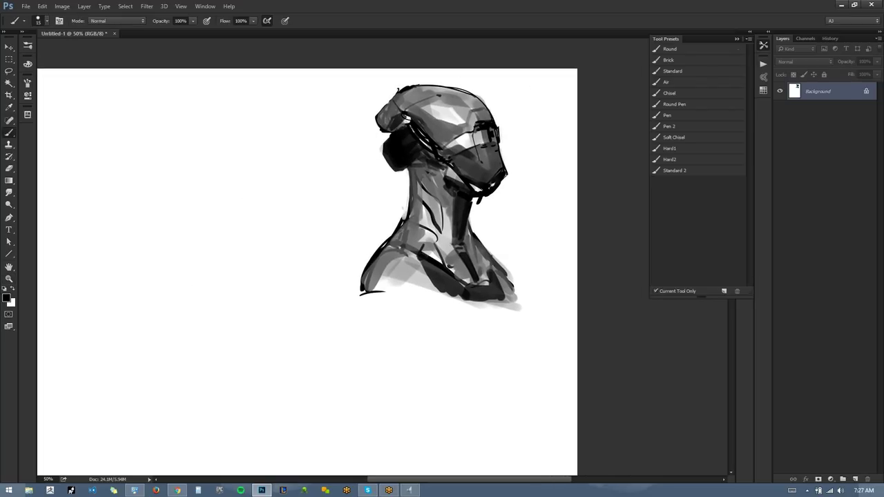
pyautogui.click(684, 159)
pyautogui.hotkey('ctrl', '+')
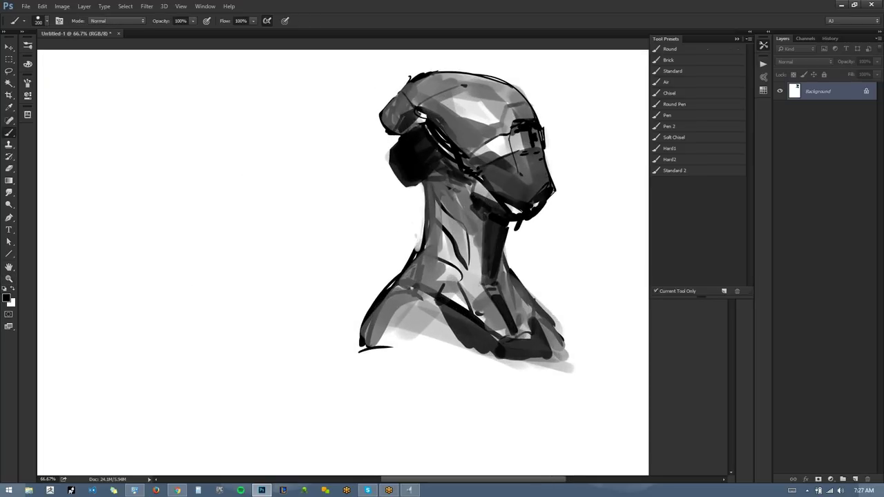
pyautogui.click(689, 149)
pyautogui.press('x')
pyautogui.press('[')
pyautogui.moveTo(390, 143)
pyautogui.mouseDown()
pyautogui.moveTo(388, 171)
pyautogui.moveTo(413, 188)
pyautogui.mouseUp()
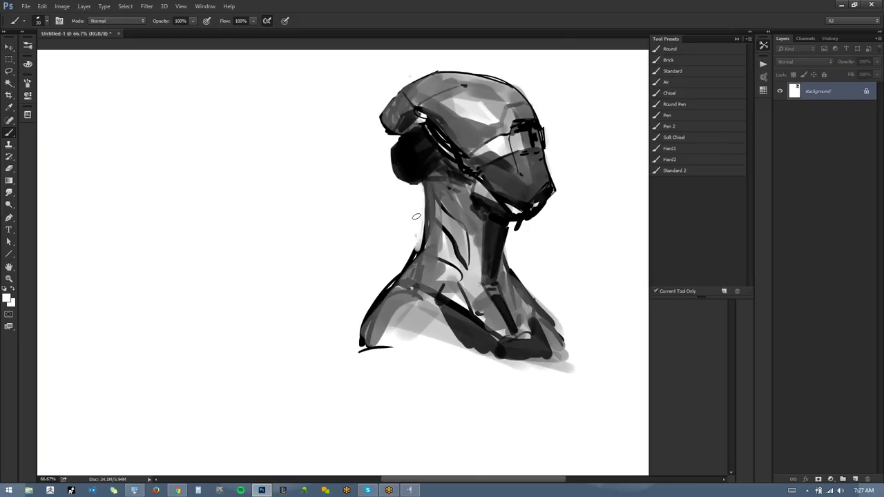
pyautogui.moveTo(417, 219); pyautogui.dragTo(421, 253)
pyautogui.moveTo(422, 193)
pyautogui.mouseDown()
pyautogui.moveTo(420, 246)
pyautogui.moveTo(399, 268)
pyautogui.mouseUp()
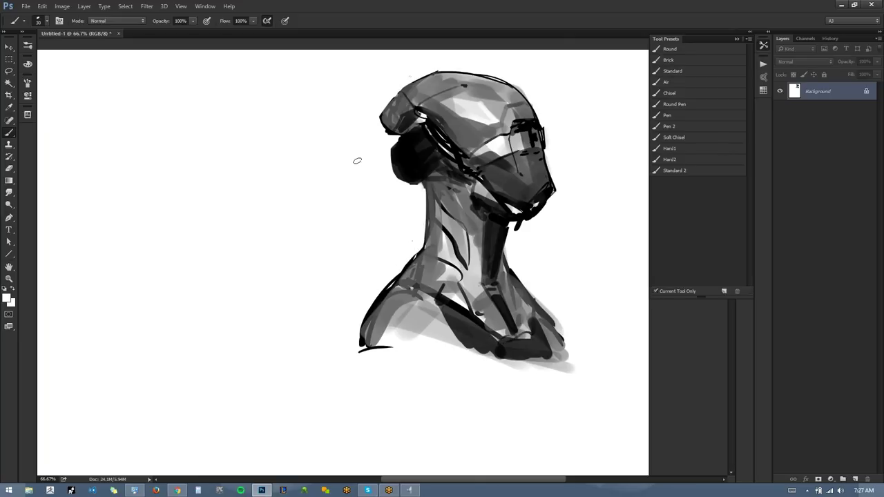
# Flip the canvas back and forth, sketch a small gray dab below the mask's snout, and view the bust at 100%.
pyautogui.moveTo(358, 167); pyautogui.dragTo(309, 170)
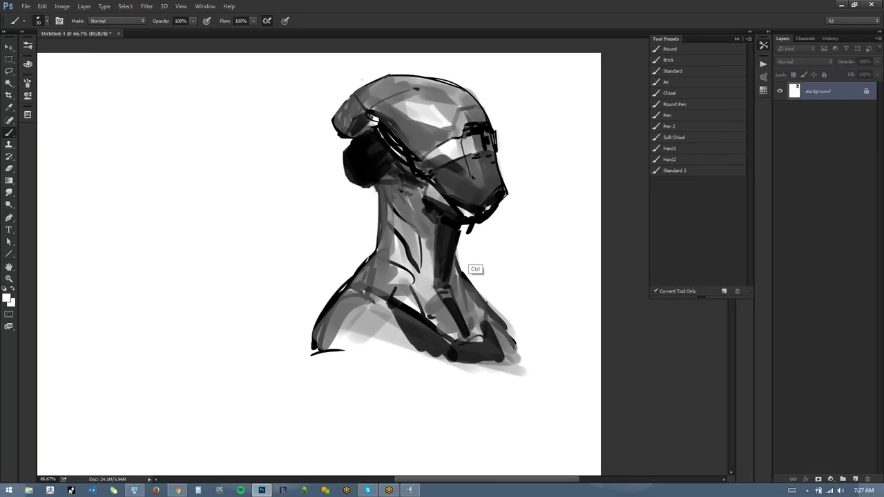
pyautogui.hotkey('ctrl', 'shift', 'h')
pyautogui.moveTo(298, 231); pyautogui.dragTo(627, 201)
pyautogui.moveTo(351, 191); pyautogui.dragTo(376, 252)
pyautogui.press('x')
pyautogui.hotkey('ctrl', '1')
pyautogui.press('x')
pyautogui.press('x')
pyautogui.moveTo(280, 249); pyautogui.dragTo(312, 234)
pyautogui.hotkey('ctrl', 'shift', 'h')
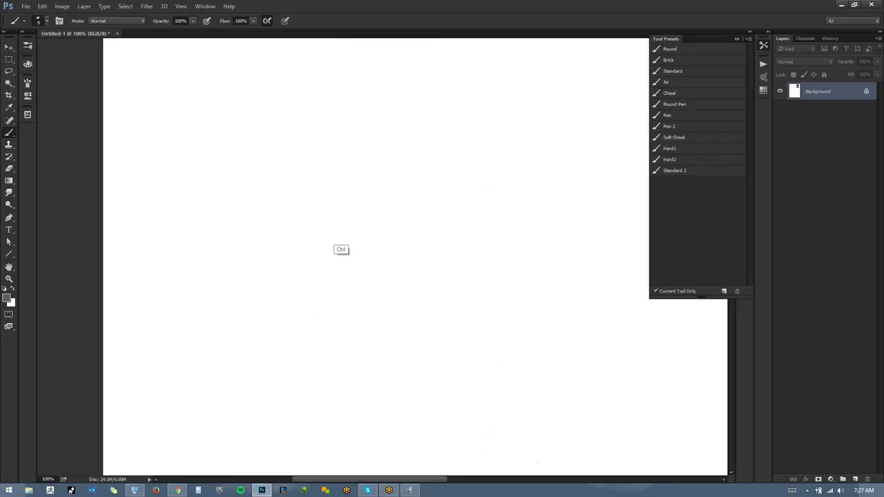
pyautogui.moveTo(460, 230); pyautogui.dragTo(160, 239)
pyautogui.moveTo(501, 208); pyautogui.dragTo(115, 216)
pyautogui.moveTo(412, 207); pyautogui.dragTo(346, 180)
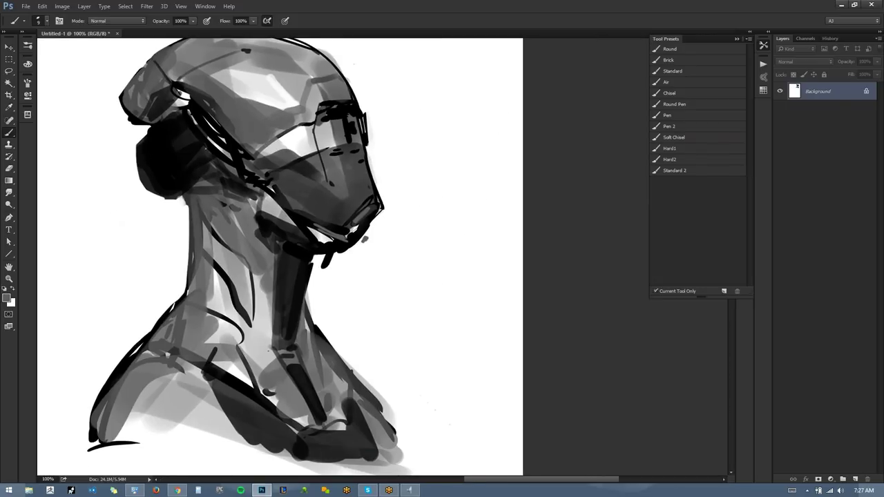
# Draw thin light highlights along the visor's upper edge and along the top edge of the mask.
pyautogui.moveTo(258, 155); pyautogui.dragTo(294, 129)
pyautogui.moveTo(255, 155)
pyautogui.mouseDown()
pyautogui.moveTo(318, 105)
pyautogui.moveTo(350, 97)
pyautogui.mouseUp()
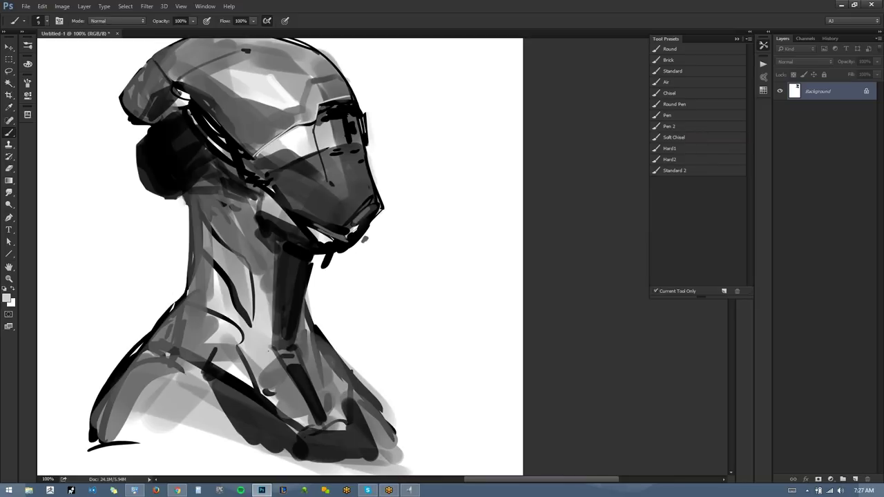
pyautogui.keyDown('alt'); pyautogui.click(332, 154); pyautogui.keyUp('alt')
pyautogui.moveTo(333, 148)
pyautogui.mouseDown()
pyautogui.moveTo(366, 144)
pyautogui.moveTo(356, 148)
pyautogui.mouseUp()
# Undo the stray stroke at the front of the visor and paint a solid black block protruding there.
pyautogui.moveTo(361, 112)
pyautogui.mouseDown()
pyautogui.moveTo(367, 147)
pyautogui.moveTo(355, 108)
pyautogui.mouseUp()
pyautogui.hotkey('ctrl', 'z')
pyautogui.keyDown('alt'); pyautogui.click(365, 133); pyautogui.keyUp('alt')
pyautogui.moveTo(362, 112); pyautogui.dragTo(371, 145)
pyautogui.moveTo(367, 112); pyautogui.dragTo(368, 144)
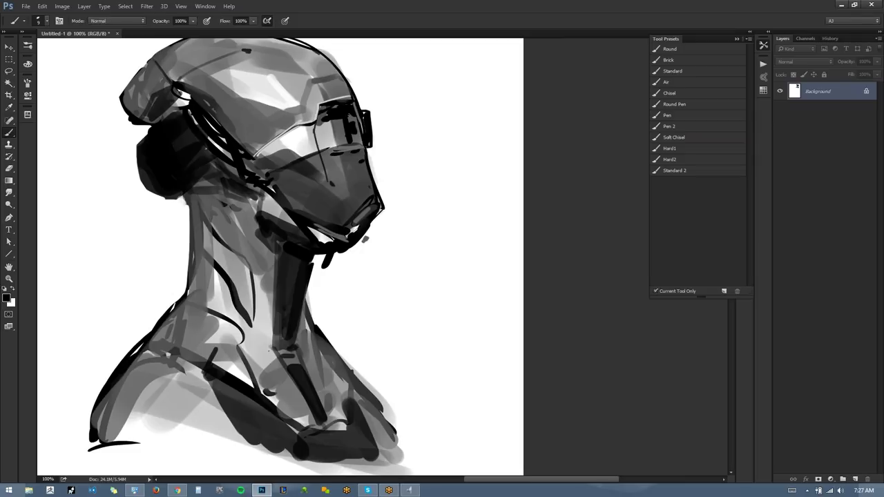
# Paint a dark oval ring with a gray center on the mask's snout and flip the canvas horizontally.
pyautogui.keyDown('alt'); pyautogui.click(360, 216); pyautogui.keyUp('alt')
pyautogui.keyDown('alt'); pyautogui.click(369, 204); pyautogui.keyUp('alt')
pyautogui.moveTo(359, 205); pyautogui.dragTo(348, 225)
pyautogui.press('z')
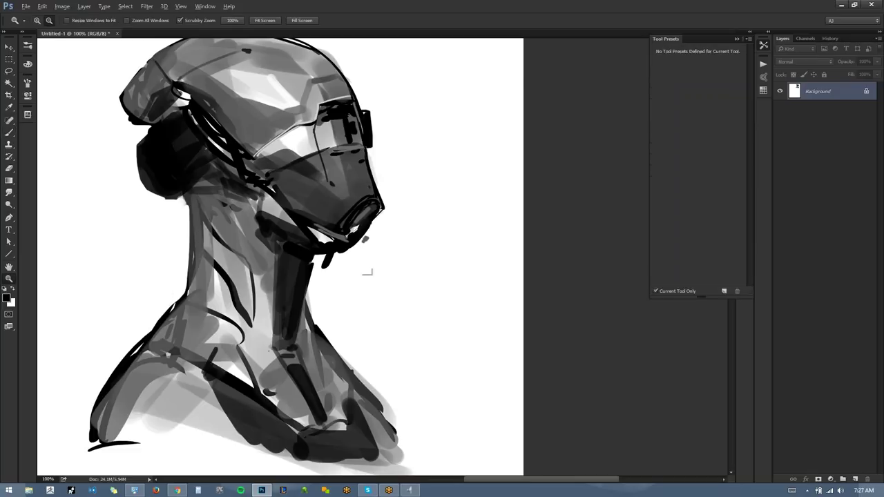
pyautogui.keyDown('alt'); pyautogui.click(366, 259); pyautogui.keyUp('alt')
pyautogui.keyDown('alt'); pyautogui.click(366, 259); pyautogui.keyUp('alt')
pyautogui.keyDown('alt'); pyautogui.click(366, 259); pyautogui.keyUp('alt')
pyautogui.hotkey('ctrl', 'shift', 'h')
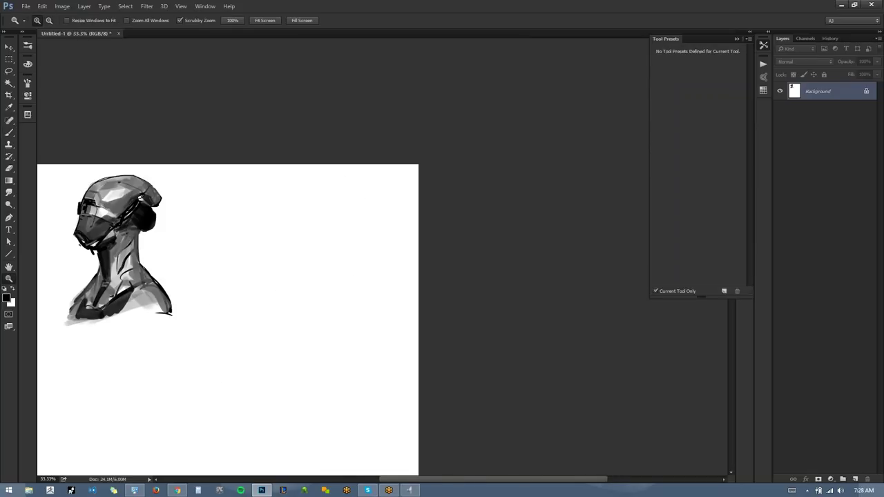
pyautogui.hotkey('ctrl', '+')
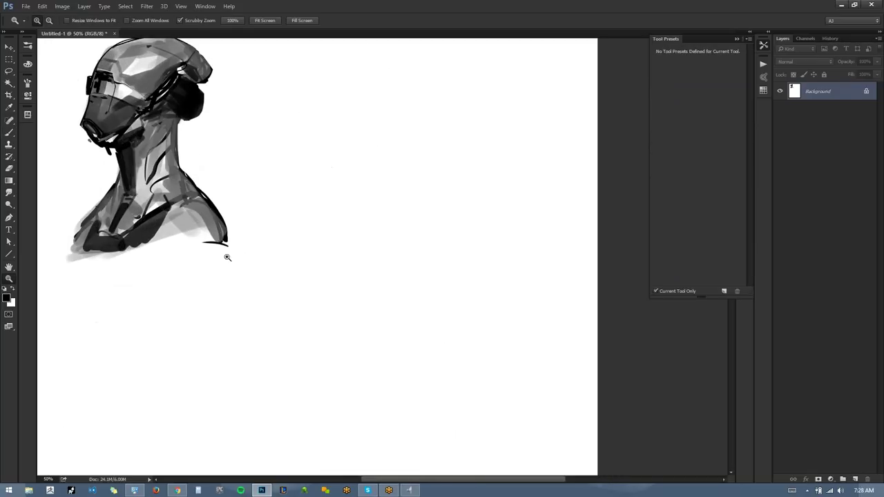
# Trim the bottom of the bust to a clean edge with white strokes, enlarging the brush to size 125.
pyautogui.press('b')
pyautogui.press('x')
pyautogui.moveTo(76, 243)
pyautogui.mouseDown()
pyautogui.moveTo(85, 257)
pyautogui.moveTo(256, 253)
pyautogui.mouseUp()
pyautogui.press(']')
pyautogui.press(']')
pyautogui.press(']')
pyautogui.press(']')
pyautogui.press(']')
pyautogui.press(']')
pyautogui.press(']')
pyautogui.press(']')
pyautogui.press(']')
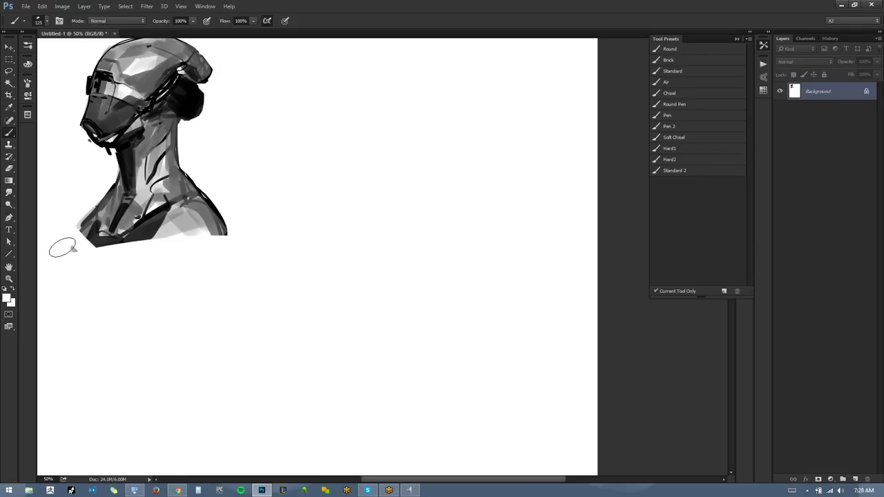
# Block in a second head beside the finished bust with broad translucent gray strokes using the Round brush.
pyautogui.moveTo(283, 216)
pyautogui.mouseDown()
pyautogui.moveTo(337, 218)
pyautogui.moveTo(340, 235)
pyautogui.moveTo(323, 248)
pyautogui.mouseUp()
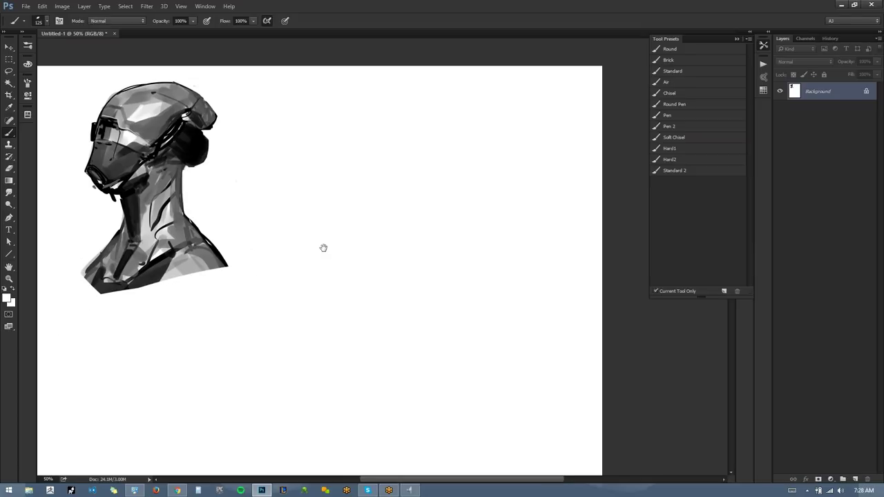
pyautogui.click(689, 50)
pyautogui.moveTo(377, 97)
pyautogui.mouseDown()
pyautogui.moveTo(339, 191)
pyautogui.moveTo(350, 222)
pyautogui.moveTo(373, 222)
pyautogui.moveTo(413, 95)
pyautogui.moveTo(449, 149)
pyautogui.mouseUp()
pyautogui.moveTo(400, 88)
pyautogui.mouseDown()
pyautogui.moveTo(430, 130)
pyautogui.moveTo(397, 199)
pyautogui.mouseUp()
pyautogui.moveTo(361, 166); pyautogui.dragTo(373, 187)
pyautogui.moveTo(344, 131); pyautogui.dragTo(343, 186)
pyautogui.moveTo(350, 112)
pyautogui.mouseDown()
pyautogui.moveTo(336, 171)
pyautogui.moveTo(373, 203)
pyautogui.mouseUp()
pyautogui.moveTo(340, 150); pyautogui.dragTo(369, 172)
pyautogui.keyDown('alt'); pyautogui.click(345, 170); pyautogui.keyUp('alt')
pyautogui.moveTo(338, 139)
pyautogui.mouseDown()
pyautogui.moveTo(383, 114)
pyautogui.moveTo(363, 200)
pyautogui.moveTo(346, 196)
pyautogui.moveTo(361, 232)
pyautogui.mouseUp()
pyautogui.press('[')
pyautogui.moveTo(390, 204)
pyautogui.mouseDown()
pyautogui.moveTo(378, 231)
pyautogui.moveTo(396, 204)
pyautogui.mouseUp()
# Reset the colors to black, reduce the brush to size 35, and sketch the second head's back and neck line down to the shoulder.
pyautogui.press('d')
pyautogui.press('[')
pyautogui.press('[')
pyautogui.press('[')
pyautogui.moveTo(437, 121); pyautogui.dragTo(444, 179)
pyautogui.press('[')
pyautogui.press('[')
pyautogui.press('[')
pyautogui.press('[')
pyautogui.moveTo(429, 139); pyautogui.dragTo(435, 217)
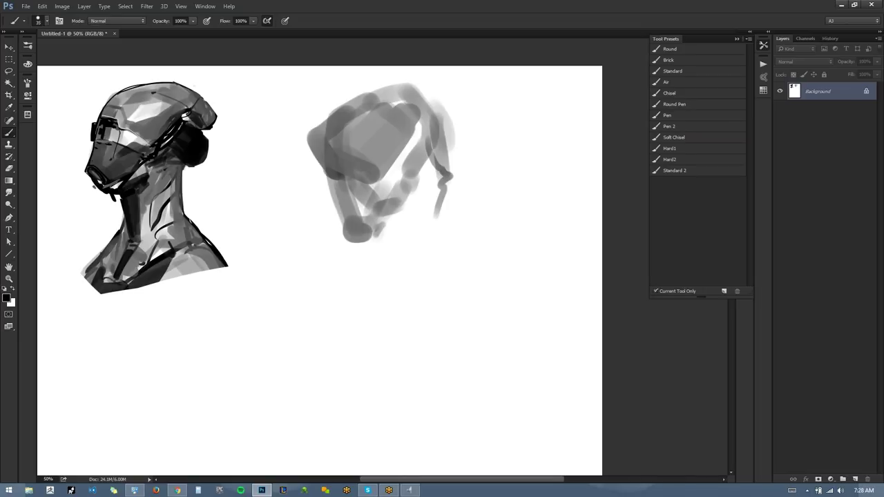
pyautogui.moveTo(428, 125); pyautogui.dragTo(459, 219)
pyautogui.moveTo(446, 169); pyautogui.dragTo(479, 241)
pyautogui.moveTo(456, 200); pyautogui.dragTo(491, 242)
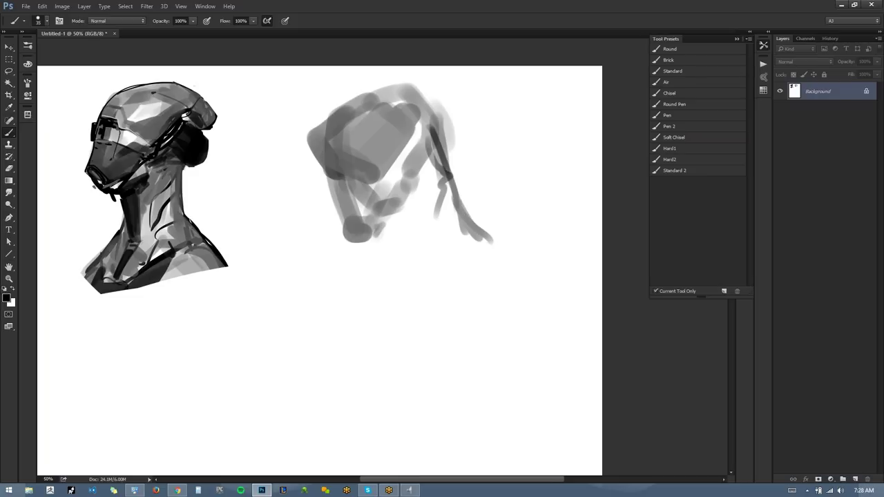
# Sketch the second bust's shoulder and chest outline with translucent dark strokes, closing it below the neck.
pyautogui.moveTo(384, 228)
pyautogui.mouseDown()
pyautogui.moveTo(343, 267)
pyautogui.moveTo(373, 273)
pyautogui.moveTo(383, 300)
pyautogui.moveTo(492, 242)
pyautogui.mouseUp()
pyautogui.moveTo(445, 265); pyautogui.dragTo(408, 290)
pyautogui.moveTo(364, 245)
pyautogui.mouseDown()
pyautogui.moveTo(341, 265)
pyautogui.moveTo(377, 296)
pyautogui.mouseUp()
pyautogui.moveTo(349, 271); pyautogui.dragTo(387, 305)
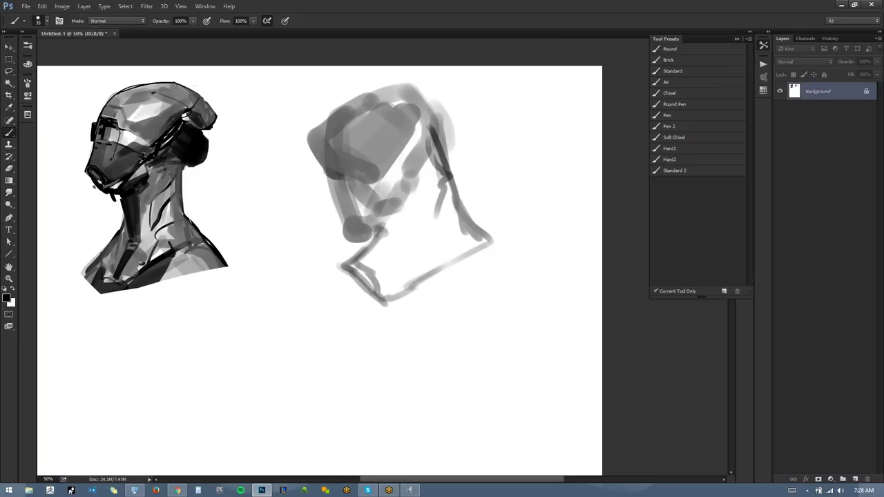
pyautogui.press('g')
pyautogui.moveTo(378, 228)
pyautogui.mouseDown()
pyautogui.moveTo(404, 202)
pyautogui.moveTo(419, 159)
pyautogui.mouseUp()
pyautogui.hotkey('ctrl', 'z')
# Sketch the jaw, neck muscle, throat and collar lines of the second bust with translucent brush strokes.
pyautogui.press('b')
pyautogui.moveTo(384, 215); pyautogui.dragTo(405, 207)
pyautogui.moveTo(446, 169)
pyautogui.mouseDown()
pyautogui.moveTo(436, 214)
pyautogui.moveTo(425, 212)
pyautogui.mouseUp()
pyautogui.moveTo(414, 231); pyautogui.dragTo(403, 253)
pyautogui.moveTo(383, 221); pyautogui.dragTo(399, 255)
pyautogui.moveTo(390, 251); pyautogui.dragTo(402, 250)
pyautogui.moveTo(454, 207); pyautogui.dragTo(407, 273)
pyautogui.moveTo(368, 239)
pyautogui.mouseDown()
pyautogui.moveTo(383, 270)
pyautogui.moveTo(399, 276)
pyautogui.mouseUp()
pyautogui.moveTo(468, 225); pyautogui.dragTo(425, 279)
# Sketch an oval ear piece on the second head, shade it with sampled gray, darken the face front and flip the canvas horizontally.
pyautogui.moveTo(417, 114)
pyautogui.mouseDown()
pyautogui.moveTo(426, 127)
pyautogui.moveTo(402, 157)
pyautogui.mouseUp()
pyautogui.keyDown('alt'); pyautogui.click(406, 157); pyautogui.keyUp('alt')
pyautogui.press(']')
pyautogui.press(']')
pyautogui.press(']')
pyautogui.press(']')
pyautogui.press(']')
pyautogui.press(']')
pyautogui.moveTo(413, 122)
pyautogui.mouseDown()
pyautogui.moveTo(404, 157)
pyautogui.moveTo(420, 129)
pyautogui.moveTo(412, 159)
pyautogui.moveTo(411, 144)
pyautogui.mouseUp()
pyautogui.press('d')
pyautogui.moveTo(335, 174)
pyautogui.mouseDown()
pyautogui.moveTo(351, 182)
pyautogui.moveTo(322, 172)
pyautogui.moveTo(340, 241)
pyautogui.mouseUp()
pyautogui.press('x')
pyautogui.hotkey('ctrl', 'shift', 'h')
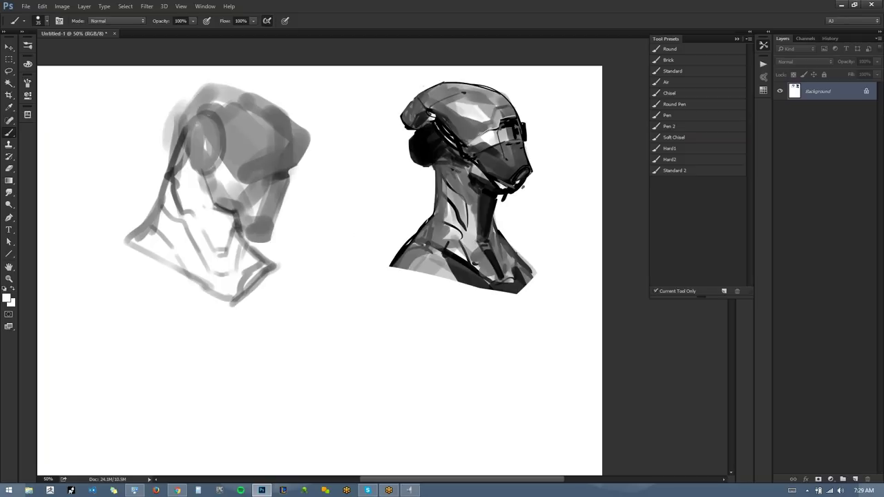
# Fill the back of the second head and its neck with sampled gray using a size 125 brush.
pyautogui.keyDown('alt'); pyautogui.click(211, 112); pyautogui.keyUp('alt')
pyautogui.moveTo(215, 86)
pyautogui.mouseDown()
pyautogui.moveTo(187, 103)
pyautogui.moveTo(181, 127)
pyautogui.moveTo(221, 85)
pyautogui.moveTo(238, 111)
pyautogui.mouseUp()
pyautogui.moveTo(180, 144)
pyautogui.mouseDown()
pyautogui.moveTo(176, 227)
pyautogui.moveTo(207, 266)
pyautogui.moveTo(232, 246)
pyautogui.moveTo(169, 207)
pyautogui.moveTo(197, 269)
pyautogui.mouseUp()
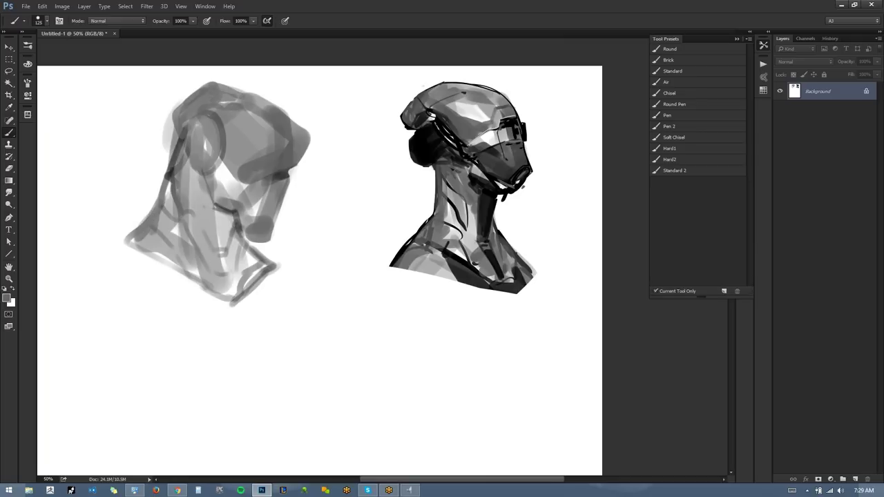
# Paint small black accents on the cheek, face front, jaw and around the ear piece, and flip the canvas horizontally.
pyautogui.press('d')
pyautogui.press('[')
pyautogui.press('[')
pyautogui.press('[')
pyautogui.press('[')
pyautogui.press('[')
pyautogui.press('[')
pyautogui.press('[')
pyautogui.press('[')
pyautogui.moveTo(242, 163)
pyautogui.mouseDown()
pyautogui.moveTo(253, 192)
pyautogui.moveTo(267, 186)
pyautogui.moveTo(257, 172)
pyautogui.moveTo(271, 192)
pyautogui.moveTo(293, 170)
pyautogui.moveTo(286, 201)
pyautogui.moveTo(255, 197)
pyautogui.moveTo(241, 225)
pyautogui.mouseUp()
pyautogui.hotkey('ctrl', 'z')
pyautogui.press('[')
pyautogui.moveTo(283, 198); pyautogui.dragTo(275, 228)
pyautogui.moveTo(231, 121); pyautogui.dragTo(224, 134)
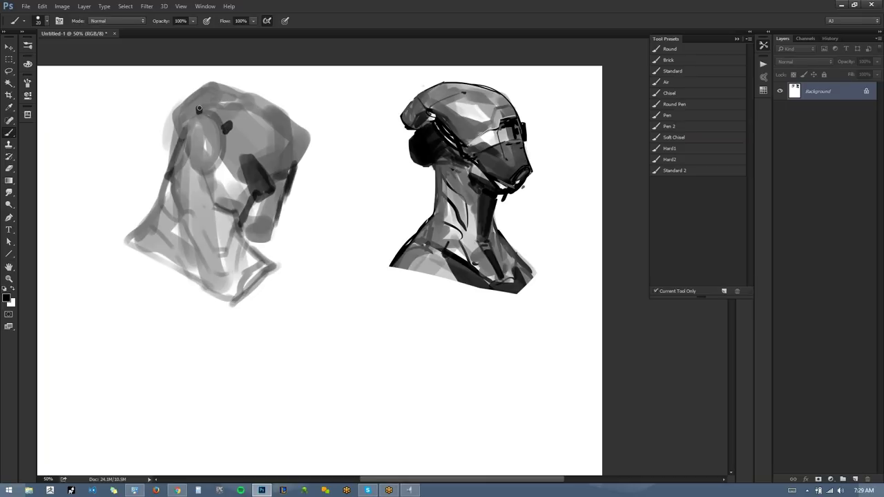
pyautogui.moveTo(194, 167)
pyautogui.mouseDown()
pyautogui.moveTo(184, 181)
pyautogui.moveTo(204, 178)
pyautogui.moveTo(215, 200)
pyautogui.mouseUp()
pyautogui.press(']')
pyautogui.hotkey('ctrl', 'shift', 'h')
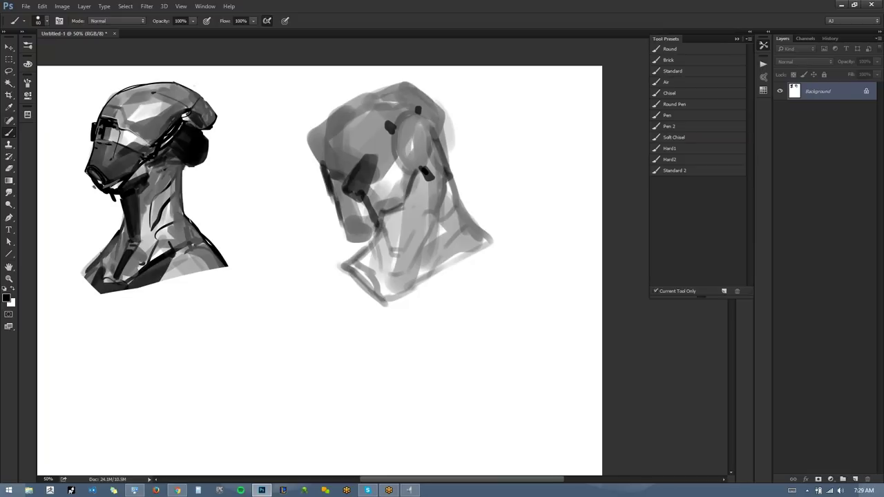
# Trim the second head's forehead to a straight edge with white and flip the canvas horizontally.
pyautogui.press('x')
pyautogui.moveTo(304, 138)
pyautogui.mouseDown()
pyautogui.moveTo(383, 84)
pyautogui.moveTo(342, 114)
pyautogui.mouseUp()
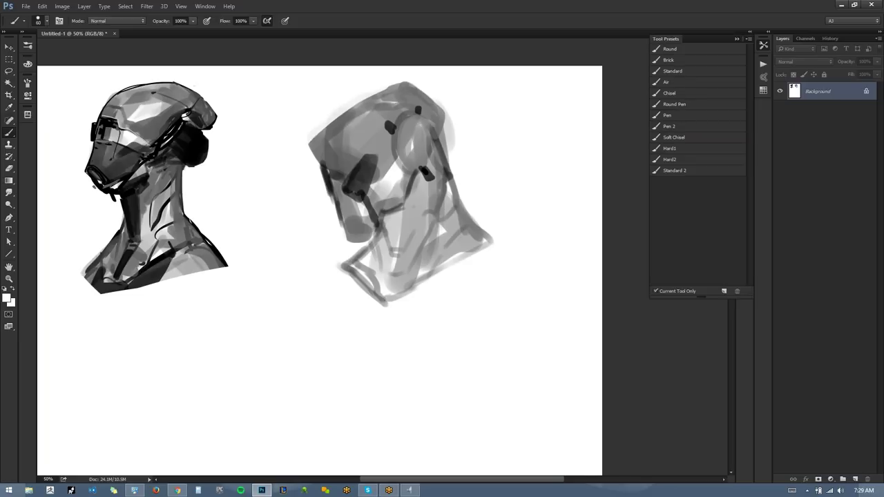
pyautogui.hotkey('ctrl', 'f')
# Paint dark translucent patches on the second bust's throat and along both sides of its lower collar in black.
pyautogui.press('x')
pyautogui.moveTo(207, 202)
pyautogui.mouseDown()
pyautogui.moveTo(196, 178)
pyautogui.moveTo(227, 250)
pyautogui.moveTo(238, 210)
pyautogui.moveTo(225, 262)
pyautogui.moveTo(208, 282)
pyautogui.moveTo(181, 249)
pyautogui.moveTo(205, 286)
pyautogui.moveTo(245, 269)
pyautogui.moveTo(242, 289)
pyautogui.moveTo(254, 282)
pyautogui.mouseUp()
pyautogui.moveTo(184, 249)
pyautogui.mouseDown()
pyautogui.moveTo(174, 265)
pyautogui.moveTo(218, 298)
pyautogui.moveTo(246, 303)
pyautogui.mouseUp()
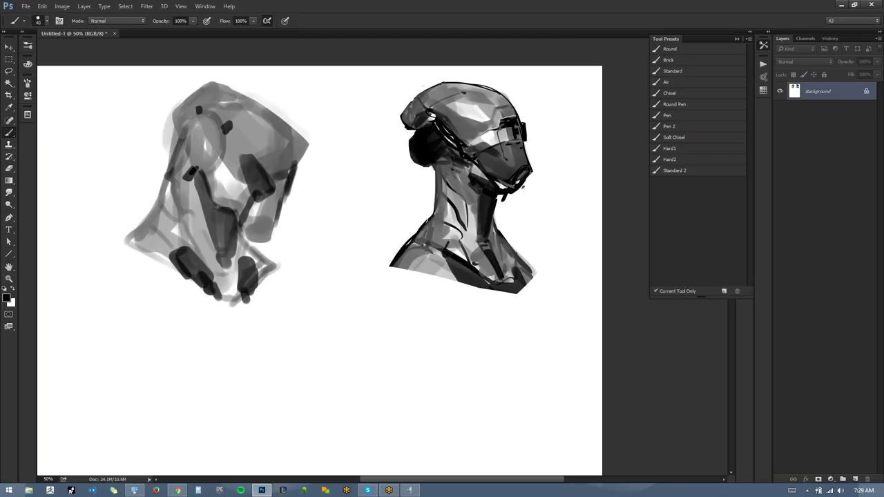
# Flip the canvas and outline the second head's helmet, face plate and jaw in black with the Hard1 brush.
pyautogui.click(691, 151)
pyautogui.hotkey('ctrl', 'shift', 'h')
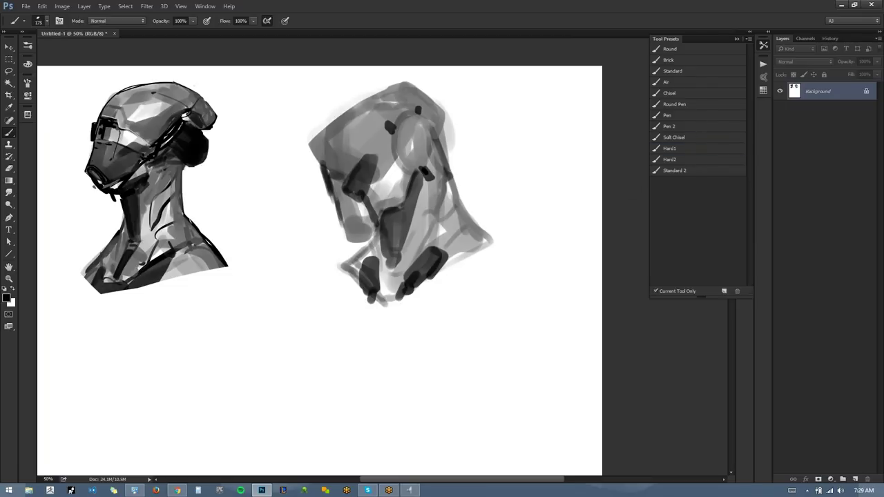
pyautogui.moveTo(307, 145)
pyautogui.mouseDown()
pyautogui.moveTo(390, 81)
pyautogui.moveTo(435, 104)
pyautogui.moveTo(447, 123)
pyautogui.moveTo(443, 145)
pyautogui.mouseUp()
pyautogui.moveTo(304, 144)
pyautogui.mouseDown()
pyautogui.moveTo(320, 168)
pyautogui.moveTo(348, 179)
pyautogui.moveTo(367, 152)
pyautogui.mouseUp()
pyautogui.moveTo(330, 182)
pyautogui.mouseDown()
pyautogui.moveTo(348, 244)
pyautogui.moveTo(364, 243)
pyautogui.mouseUp()
pyautogui.press('x')
pyautogui.moveTo(349, 244)
pyautogui.mouseDown()
pyautogui.moveTo(364, 243)
pyautogui.moveTo(379, 213)
pyautogui.mouseUp()
pyautogui.press('x')
pyautogui.moveTo(379, 211); pyautogui.dragTo(401, 198)
pyautogui.moveTo(409, 165); pyautogui.dragTo(405, 201)
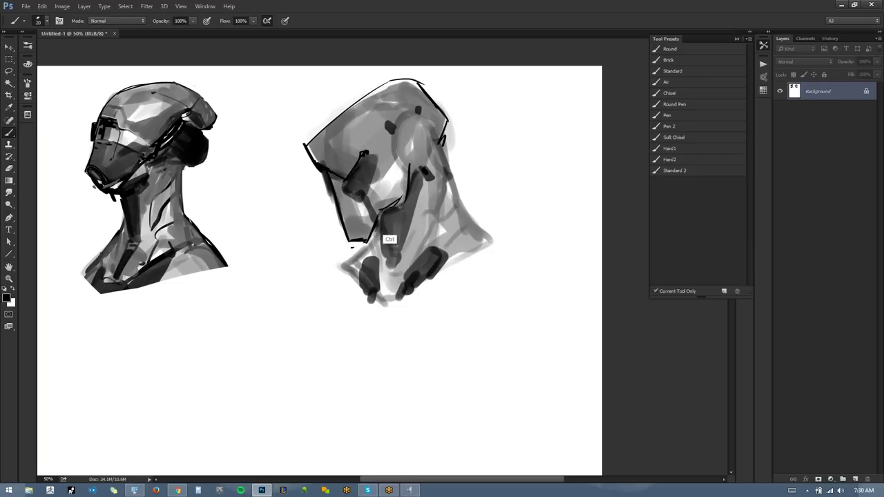
# Add black panel lines around the ear piece and across the helmet and brow, flipping the canvas before and after.
pyautogui.hotkey('ctrl', 'f')
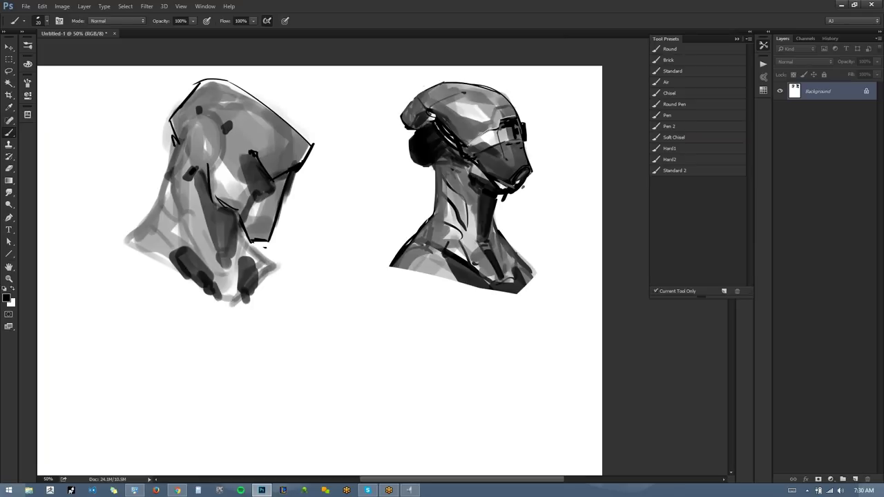
pyautogui.moveTo(225, 121); pyautogui.dragTo(210, 165)
pyautogui.moveTo(224, 121); pyautogui.dragTo(248, 105)
pyautogui.moveTo(247, 153)
pyautogui.mouseDown()
pyautogui.moveTo(280, 139)
pyautogui.moveTo(307, 148)
pyautogui.mouseUp()
pyautogui.hotkey('ctrl', 'f')
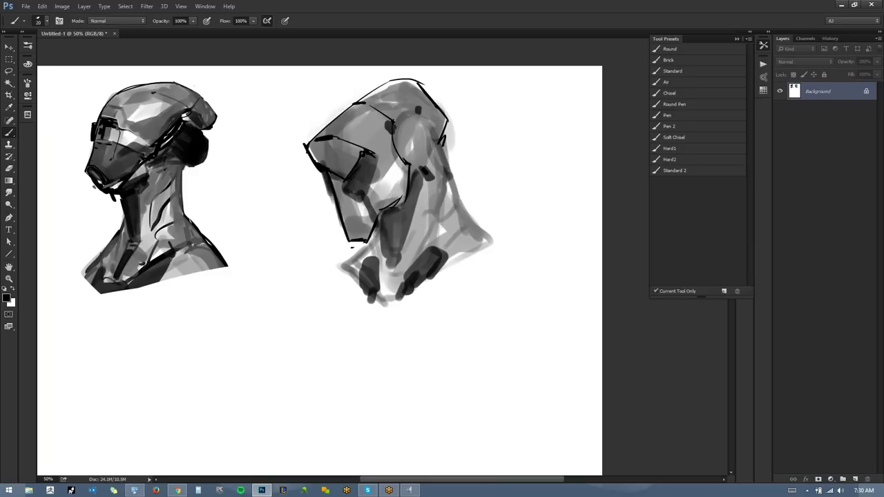
# Paint white cheek and jaw highlights, black mouth slots and a black block above the ear piece, and flip the canvas.
pyautogui.press('x')
pyautogui.moveTo(398, 158)
pyautogui.mouseDown()
pyautogui.moveTo(377, 195)
pyautogui.moveTo(337, 209)
pyautogui.mouseUp()
pyautogui.press('x')
pyautogui.moveTo(351, 239)
pyautogui.mouseDown()
pyautogui.moveTo(347, 230)
pyautogui.moveTo(366, 242)
pyautogui.mouseUp()
pyautogui.press('x')
pyautogui.press('x')
pyautogui.moveTo(399, 116)
pyautogui.mouseDown()
pyautogui.moveTo(405, 125)
pyautogui.moveTo(408, 117)
pyautogui.moveTo(396, 120)
pyautogui.moveTo(403, 114)
pyautogui.mouseUp()
pyautogui.press('F2')
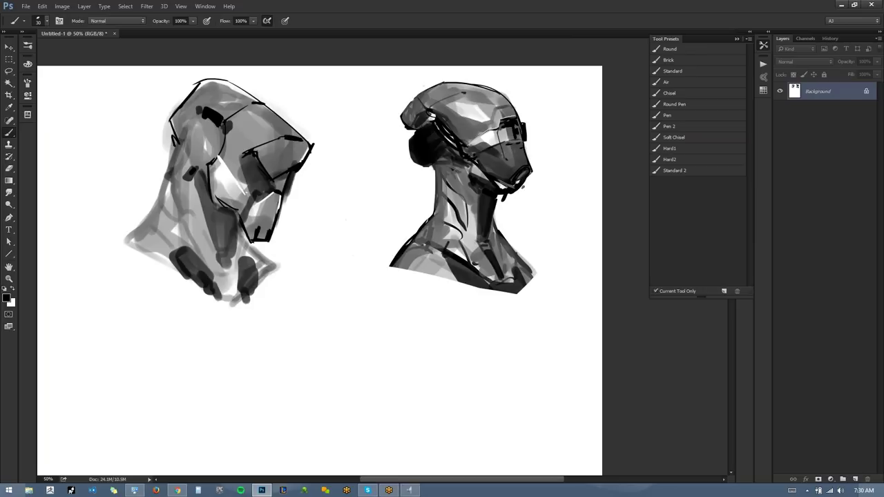
# Fill the ear piece with flat gray and shade the helmet side, cheek and brow planes with sampled grays.
pyautogui.keyDown('alt'); pyautogui.click(221, 139); pyautogui.keyUp('alt')
pyautogui.moveTo(204, 122)
pyautogui.mouseDown()
pyautogui.moveTo(209, 148)
pyautogui.moveTo(212, 140)
pyautogui.moveTo(201, 160)
pyautogui.moveTo(205, 135)
pyautogui.moveTo(210, 147)
pyautogui.mouseUp()
pyautogui.press(']')
pyautogui.moveTo(245, 112)
pyautogui.mouseDown()
pyautogui.moveTo(242, 148)
pyautogui.moveTo(257, 119)
pyautogui.moveTo(271, 141)
pyautogui.moveTo(230, 142)
pyautogui.moveTo(241, 164)
pyautogui.moveTo(235, 186)
pyautogui.mouseUp()
pyautogui.keyDown('alt'); pyautogui.click(224, 189); pyautogui.keyUp('alt')
pyautogui.moveTo(257, 149); pyautogui.dragTo(282, 139)
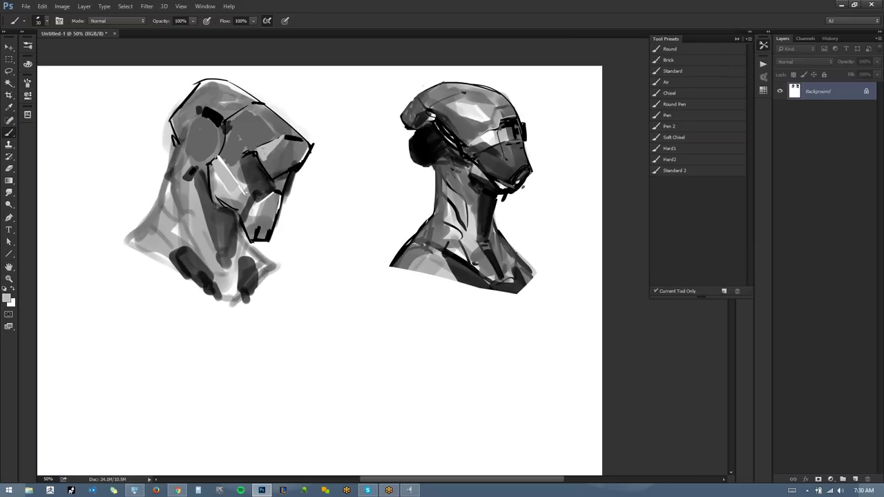
# Shade the jaw with sampled gray and paint a black block protruding from the front of the face plate.
pyautogui.keyDown('alt'); pyautogui.click(236, 220); pyautogui.keyUp('alt')
pyautogui.moveTo(242, 204)
pyautogui.mouseDown()
pyautogui.moveTo(219, 203)
pyautogui.moveTo(247, 194)
pyautogui.mouseUp()
pyautogui.moveTo(288, 165)
pyautogui.mouseDown()
pyautogui.moveTo(272, 174)
pyautogui.moveTo(287, 168)
pyautogui.moveTo(295, 185)
pyautogui.moveTo(282, 207)
pyautogui.moveTo(291, 201)
pyautogui.mouseUp()
pyautogui.keyDown('alt'); pyautogui.click(297, 188); pyautogui.keyUp('alt')
pyautogui.keyDown('alt'); pyautogui.click(300, 165); pyautogui.keyUp('alt')
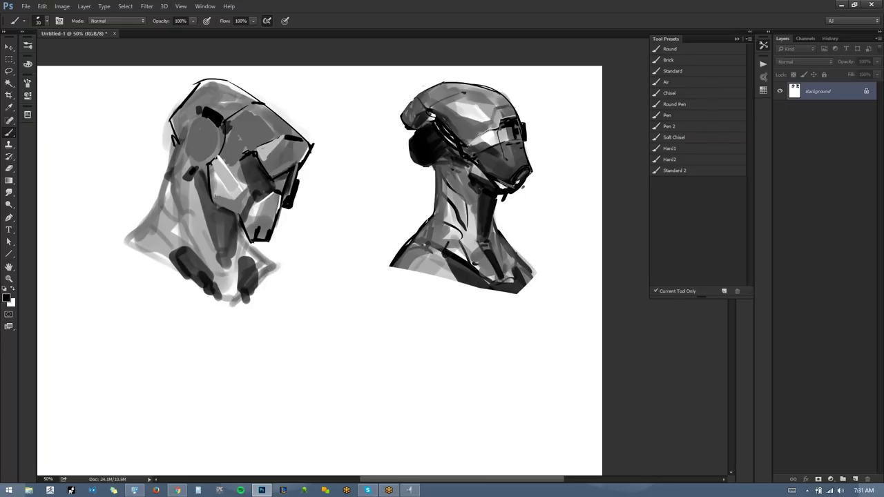
# Clean up the back of the head and neck, and outline the neck and front shoulder in black.
pyautogui.keyDown('alt'); pyautogui.click(164, 109); pyautogui.keyUp('alt')
pyautogui.moveTo(174, 106)
pyautogui.mouseDown()
pyautogui.moveTo(165, 123)
pyautogui.moveTo(172, 156)
pyautogui.moveTo(152, 210)
pyautogui.moveTo(127, 236)
pyautogui.mouseUp()
pyautogui.press('x')
pyautogui.press('[')
pyautogui.moveTo(239, 229); pyautogui.dragTo(275, 266)
pyautogui.moveTo(276, 265); pyautogui.dragTo(249, 290)
# Draw a black line along the lower collar edge from the back shoulder to the chest, undoing unsatisfactory strokes.
pyautogui.press(']')
pyautogui.moveTo(124, 234); pyautogui.dragTo(222, 288)
pyautogui.hotkey('ctrl', 'z')
pyautogui.moveTo(124, 237); pyautogui.dragTo(207, 283)
pyautogui.hotkey('ctrl', 'z')
pyautogui.moveTo(125, 237); pyautogui.dragTo(240, 301)
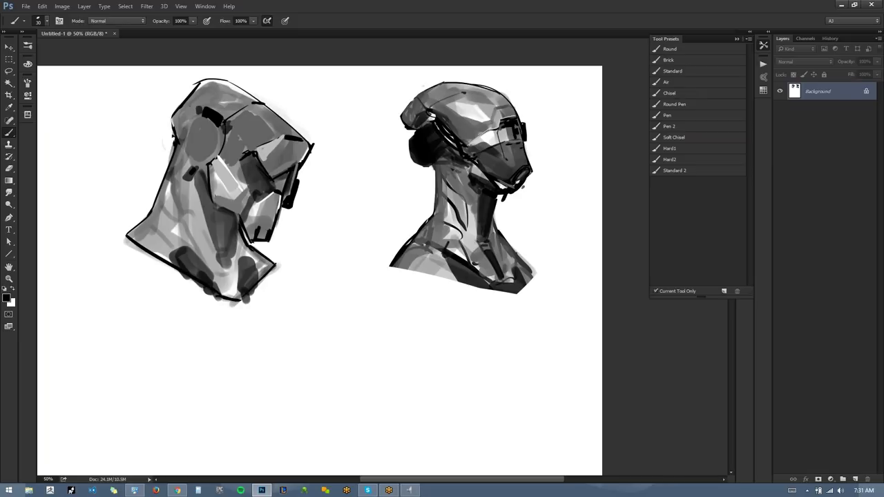
# Fill the ear piece with black, add a black strap and forehead panel lines, and flip the canvas horizontally.
pyautogui.moveTo(209, 123)
pyautogui.mouseDown()
pyautogui.moveTo(196, 156)
pyautogui.moveTo(194, 132)
pyautogui.moveTo(250, 156)
pyautogui.moveTo(271, 123)
pyautogui.mouseUp()
pyautogui.press('[')
pyautogui.press('[')
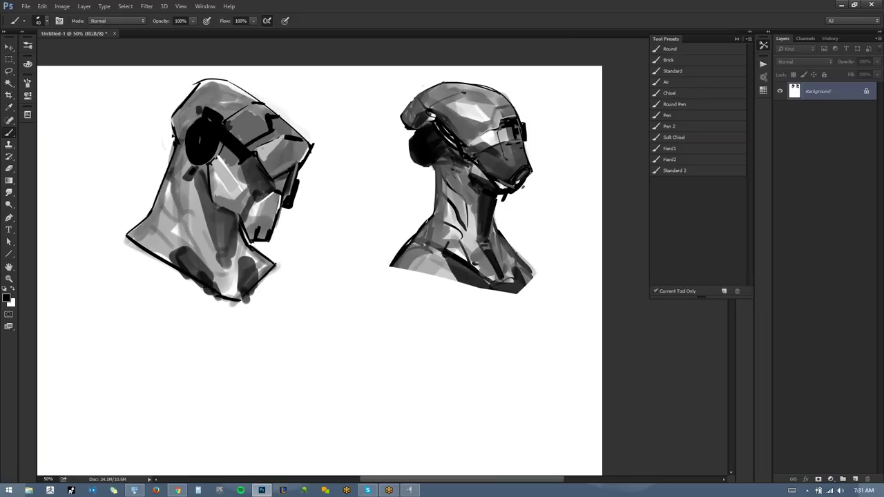
pyautogui.hotkey('ctrl', 'f')
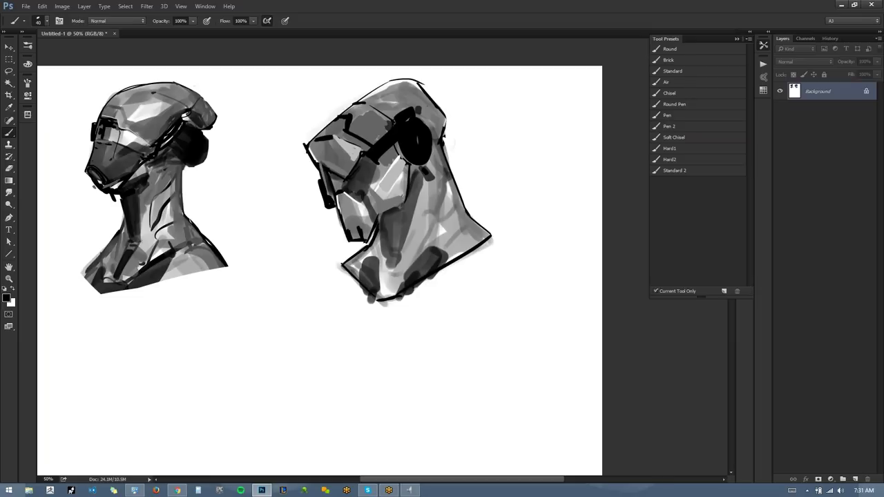
# Lasso the second bust, scale it down slightly, move it closer to the first bust and deselect it.
pyautogui.press('l')
pyautogui.moveTo(490, 135)
pyautogui.mouseDown()
pyautogui.moveTo(367, 57)
pyautogui.moveTo(306, 94)
pyautogui.moveTo(283, 166)
pyautogui.moveTo(326, 360)
pyautogui.moveTo(494, 340)
pyautogui.moveTo(497, 148)
pyautogui.mouseUp()
pyautogui.hotkey('ctrl', 't')
pyautogui.moveTo(520, 67); pyautogui.dragTo(509, 84)
pyautogui.moveTo(480, 135)
pyautogui.mouseDown()
pyautogui.moveTo(413, 108)
pyautogui.moveTo(426, 115)
pyautogui.mouseUp()
pyautogui.press('Return')
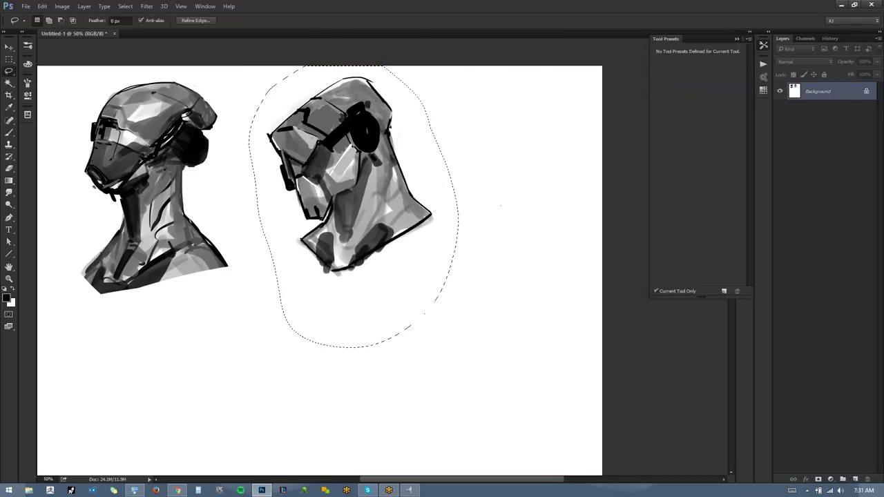
pyautogui.hotkey('ctrl', 'd')
# Paint a solid dark gray collar below the second bust's neckline with sampled gray.
pyautogui.press('b')
pyautogui.keyDown('alt'); pyautogui.click(318, 271); pyautogui.keyUp('alt')
pyautogui.moveTo(302, 238)
pyautogui.mouseDown()
pyautogui.moveTo(334, 273)
pyautogui.moveTo(296, 252)
pyautogui.moveTo(318, 262)
pyautogui.moveTo(308, 246)
pyautogui.mouseUp()
pyautogui.moveTo(335, 274)
pyautogui.mouseDown()
pyautogui.moveTo(449, 235)
pyautogui.moveTo(430, 215)
pyautogui.mouseUp()
pyautogui.moveTo(359, 257)
pyautogui.mouseDown()
pyautogui.moveTo(432, 222)
pyautogui.moveTo(373, 255)
pyautogui.moveTo(437, 222)
pyautogui.moveTo(433, 234)
pyautogui.moveTo(448, 236)
pyautogui.moveTo(423, 234)
pyautogui.moveTo(447, 240)
pyautogui.mouseUp()
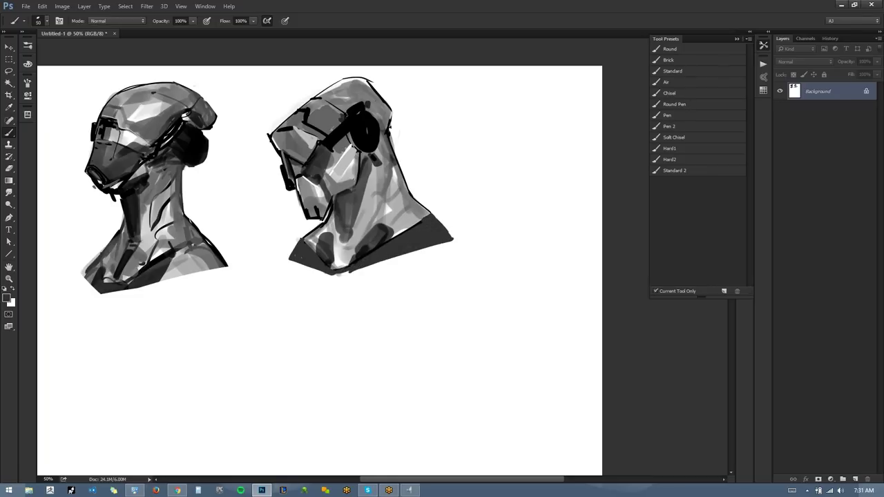
# Fill the throat patch under the jaw with black and outline a small block on the back of the neck.
pyautogui.keyDown('alt'); pyautogui.click(333, 258); pyautogui.keyUp('alt')
pyautogui.press('[')
pyautogui.moveTo(335, 214); pyautogui.dragTo(337, 235)
pyautogui.keyDown('alt'); pyautogui.click(366, 135); pyautogui.keyUp('alt')
pyautogui.moveTo(337, 197)
pyautogui.mouseDown()
pyautogui.moveTo(329, 211)
pyautogui.moveTo(349, 221)
pyautogui.mouseUp()
pyautogui.moveTo(396, 163); pyautogui.dragTo(390, 192)
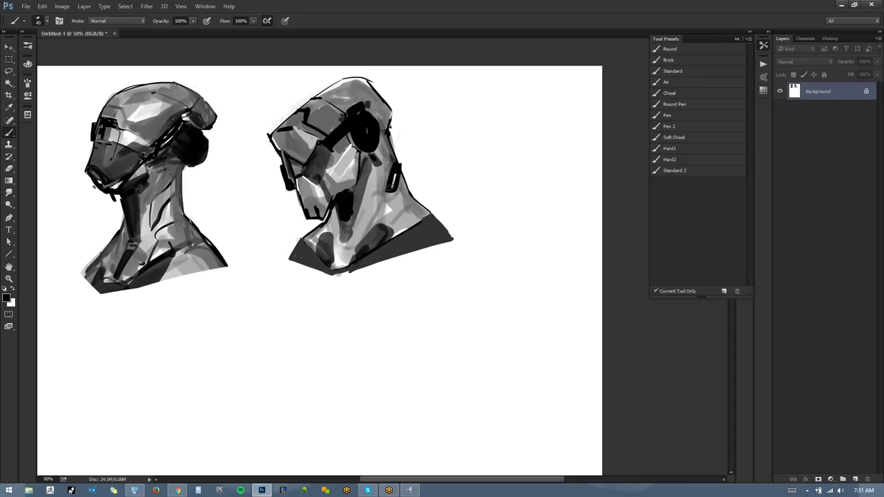
# Fill the neck block with black, add another behind the ear piece, and check the sketch with the canvas flipped.
pyautogui.press('x')
pyautogui.press('x')
pyautogui.moveTo(391, 114); pyautogui.dragTo(390, 134)
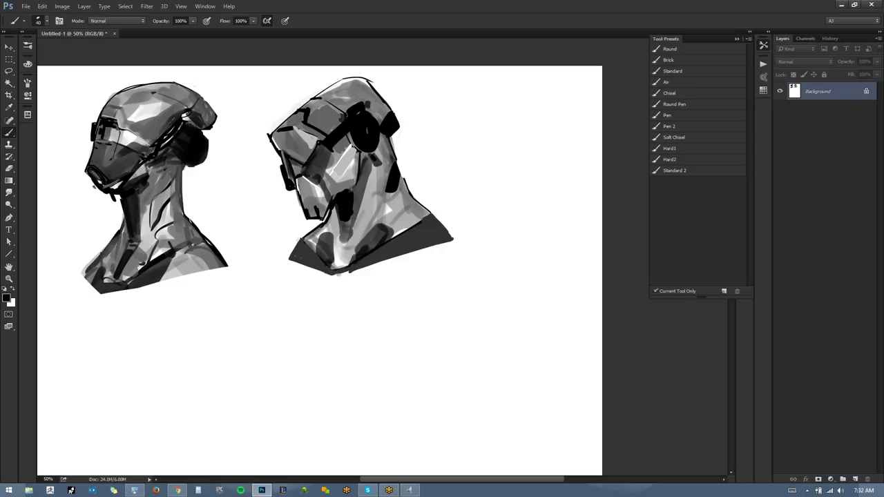
pyautogui.hotkey('ctrl', 'shift', 'h')
pyautogui.press('x')
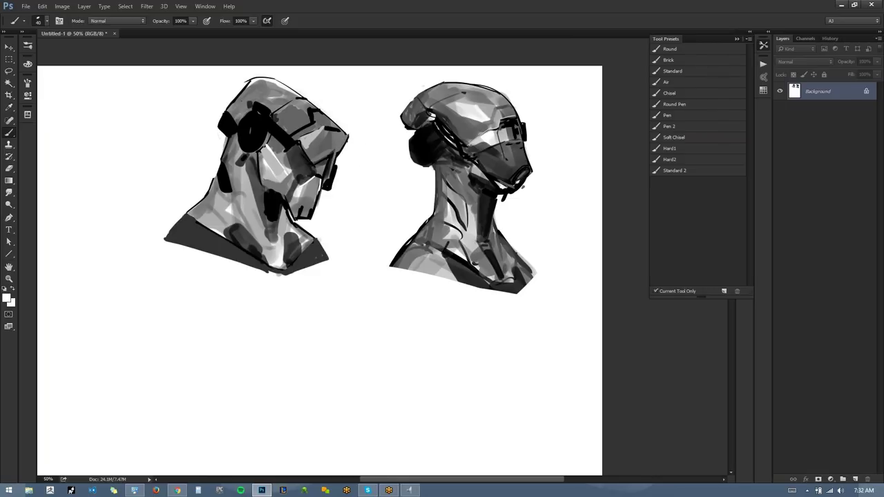
pyautogui.hotkey('ctrl', 'shift', 'h')
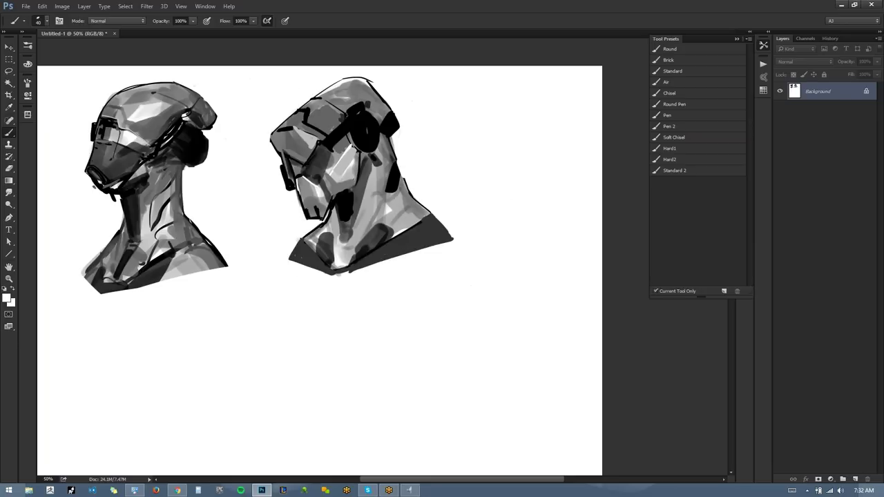
# Zoom in to 66.67% and paint the cheek panel below the strap with sampled mid-gray.
pyautogui.keyDown('alt'); pyautogui.click(350, 118); pyautogui.keyUp('alt')
pyautogui.press('z')
pyautogui.click(342, 172)
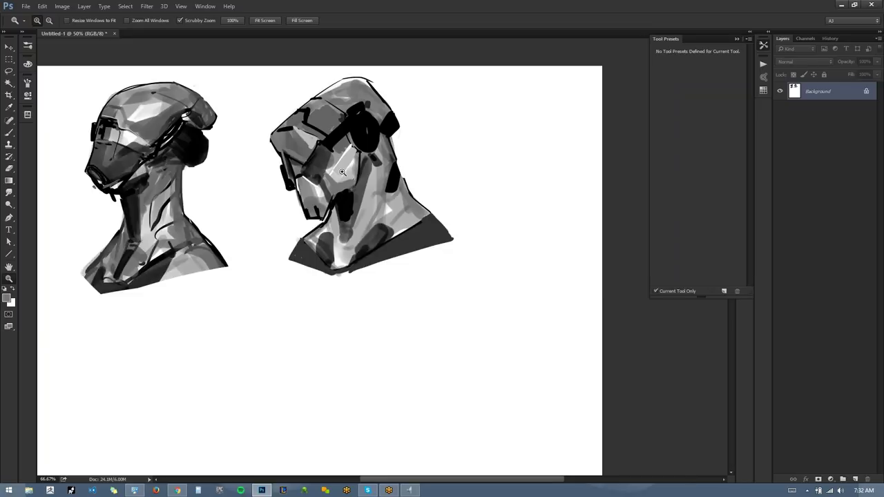
pyautogui.press('b')
pyautogui.moveTo(434, 157); pyautogui.dragTo(528, 134)
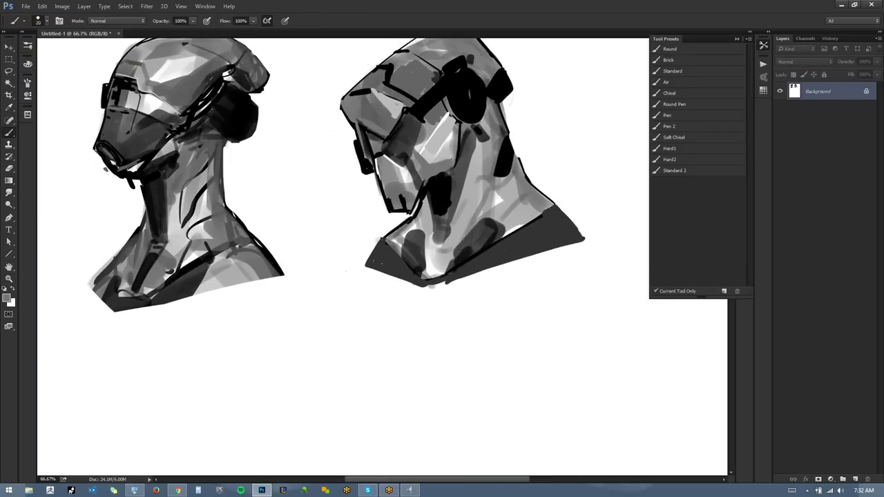
pyautogui.moveTo(430, 130); pyautogui.dragTo(370, 152)
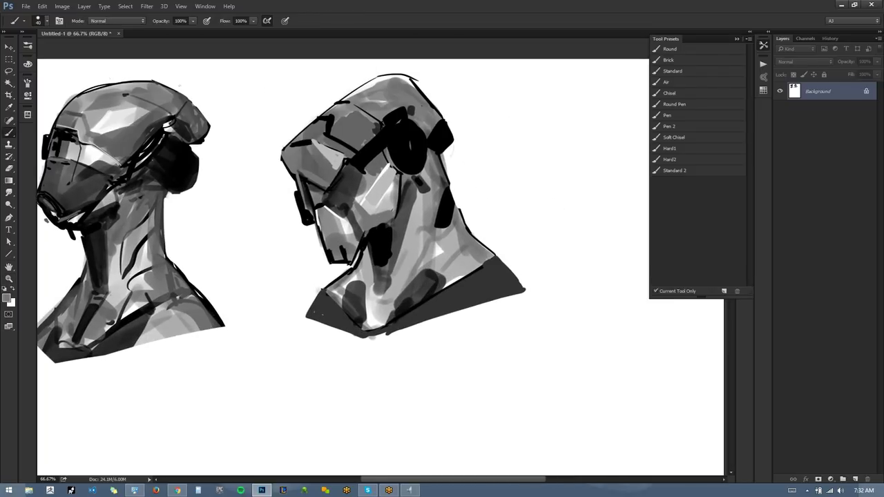
pyautogui.moveTo(347, 172)
pyautogui.mouseDown()
pyautogui.moveTo(340, 193)
pyautogui.moveTo(349, 209)
pyautogui.moveTo(336, 212)
pyautogui.moveTo(347, 216)
pyautogui.mouseUp()
# Flip the canvas, clean the outer edge of the second helmet's back with sampled white, and flip it back.
pyautogui.press('d')
pyautogui.hotkey('ctrl', 'shift', 'h')
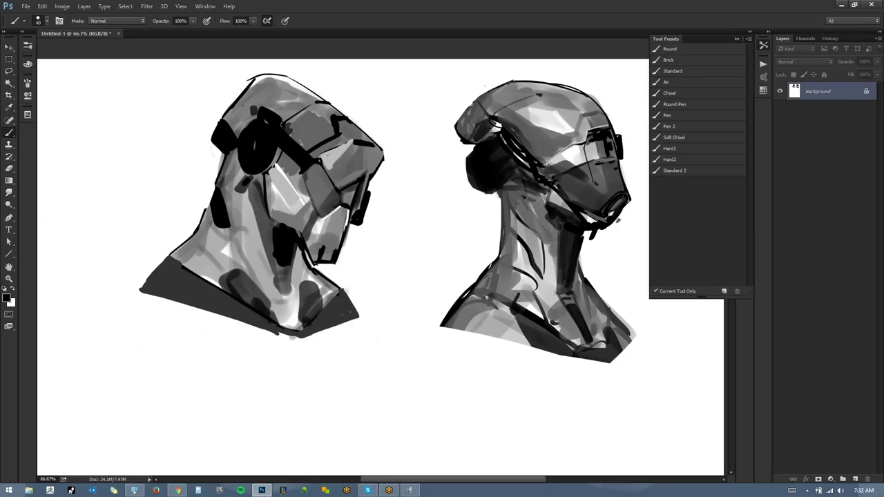
pyautogui.moveTo(400, 205); pyautogui.dragTo(392, 156)
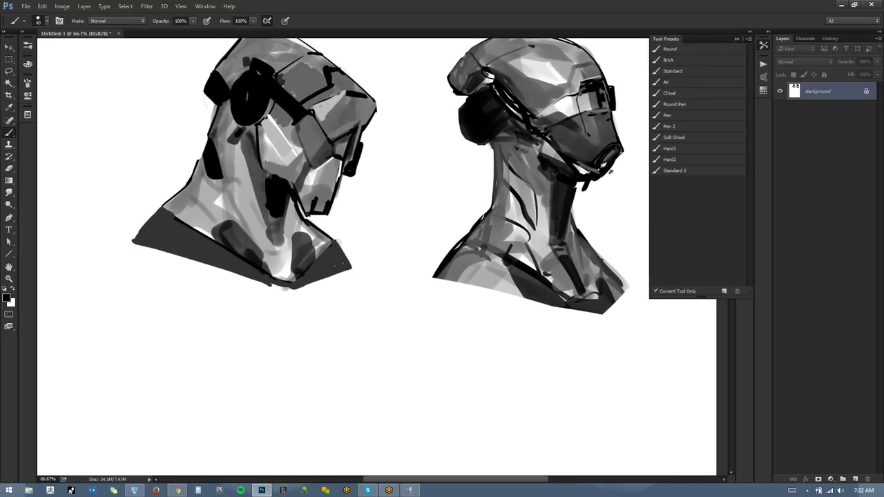
pyautogui.moveTo(298, 205); pyautogui.dragTo(344, 270)
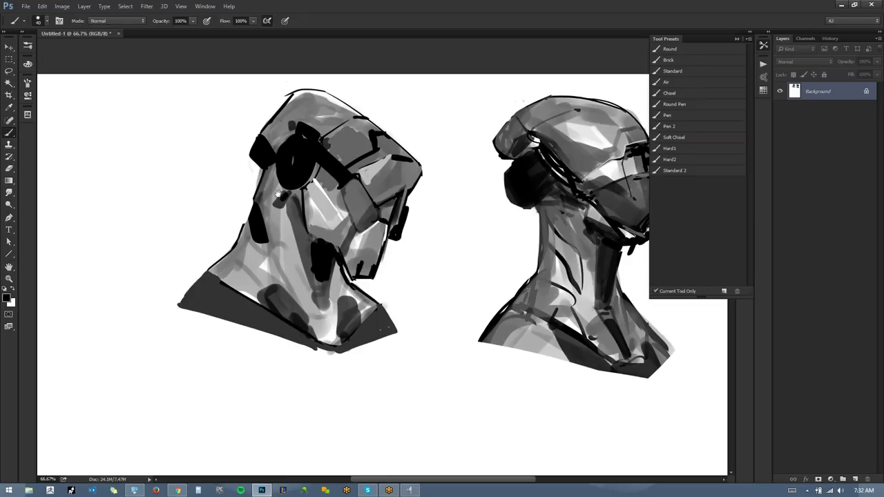
pyautogui.keyDown('alt'); pyautogui.click(238, 192); pyautogui.keyUp('alt')
pyautogui.moveTo(249, 163)
pyautogui.mouseDown()
pyautogui.moveTo(240, 143)
pyautogui.moveTo(252, 166)
pyautogui.moveTo(276, 102)
pyautogui.moveTo(307, 80)
pyautogui.mouseUp()
pyautogui.hotkey('ctrl', 'shift', 'h')
# Reduce the brush to size 25 and smooth the top of the second helmet with sampled gray.
pyautogui.moveTo(428, 230); pyautogui.dragTo(377, 214)
pyautogui.keyDown('alt'); pyautogui.click(377, 214); pyautogui.keyUp('alt')
pyautogui.press('[')
pyautogui.press('[')
pyautogui.press('[')
pyautogui.moveTo(342, 93)
pyautogui.mouseDown()
pyautogui.moveTo(391, 81)
pyautogui.moveTo(404, 91)
pyautogui.mouseUp()
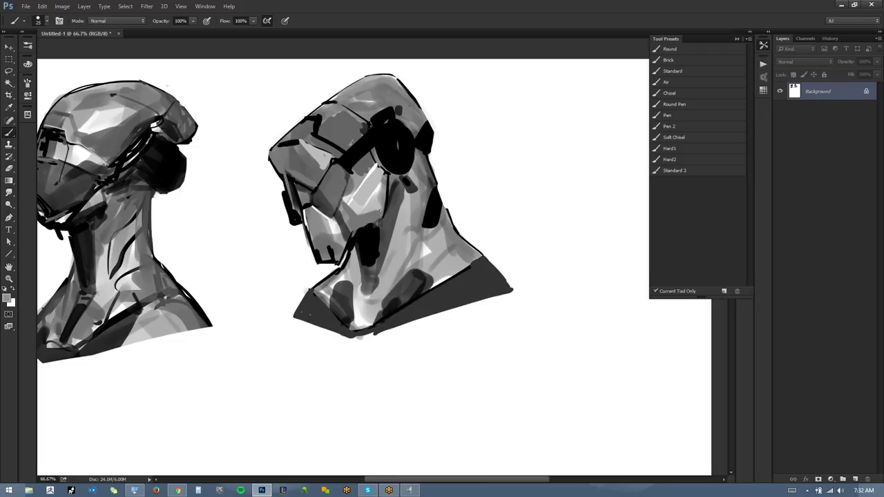
# Clean up the forehead edge of the first bust's helmet with a white stroke.
pyautogui.moveTo(189, 148); pyautogui.dragTo(351, 154)
pyautogui.press('x')
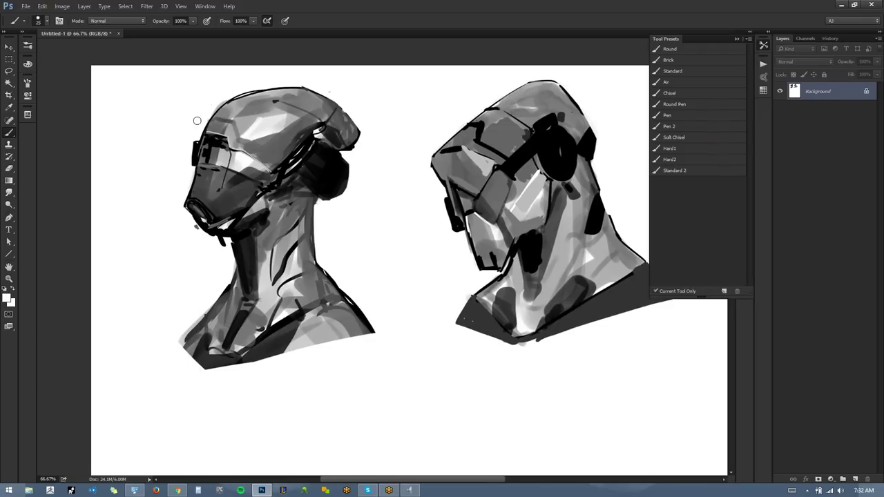
pyautogui.moveTo(213, 109); pyautogui.dragTo(229, 97)
pyautogui.moveTo(388, 223); pyautogui.dragTo(321, 172)
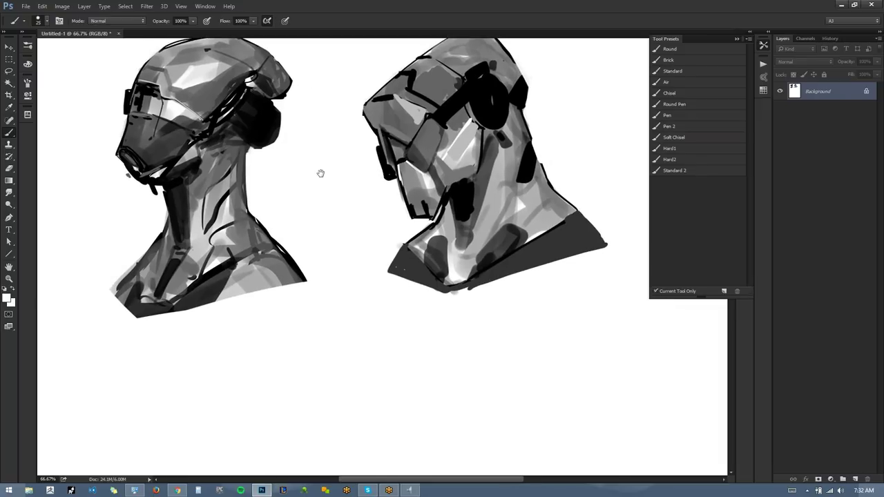
# Refine the lower throat of the second bust just above the collar with strokes of sampled tone.
pyautogui.moveTo(360, 275); pyautogui.dragTo(297, 265)
pyautogui.press('x')
pyautogui.moveTo(391, 237)
pyautogui.mouseDown()
pyautogui.moveTo(391, 265)
pyautogui.moveTo(401, 262)
pyautogui.mouseUp()
pyautogui.moveTo(411, 226); pyautogui.dragTo(400, 261)
pyautogui.keyDown('alt'); pyautogui.click(405, 279); pyautogui.keyUp('alt')
pyautogui.moveTo(412, 227)
pyautogui.mouseDown()
pyautogui.moveTo(399, 269)
pyautogui.moveTo(379, 287)
pyautogui.moveTo(398, 289)
pyautogui.mouseUp()
# Add thin black accent lines along the side of the second bust's neck and trim them with sampled gray.
pyautogui.press('d')
pyautogui.press('[')
pyautogui.press('[')
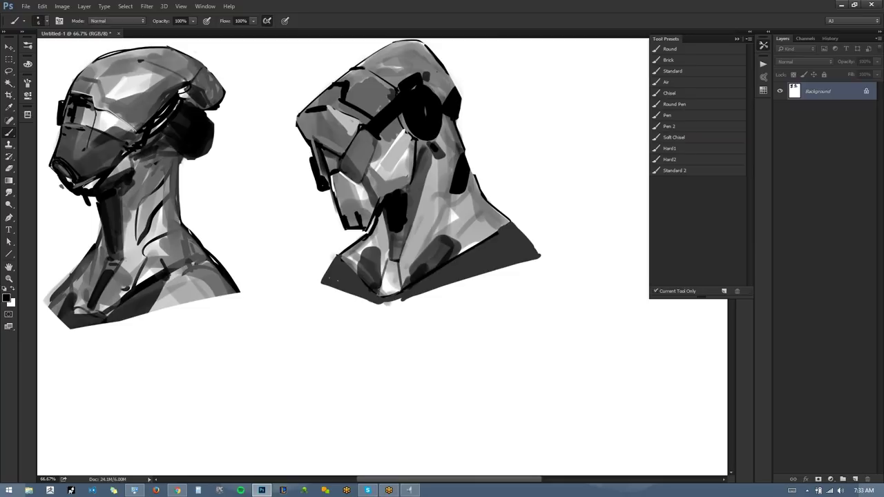
pyautogui.moveTo(437, 198); pyautogui.dragTo(422, 253)
pyautogui.moveTo(483, 202); pyautogui.dragTo(476, 244)
pyautogui.moveTo(484, 213); pyautogui.dragTo(480, 231)
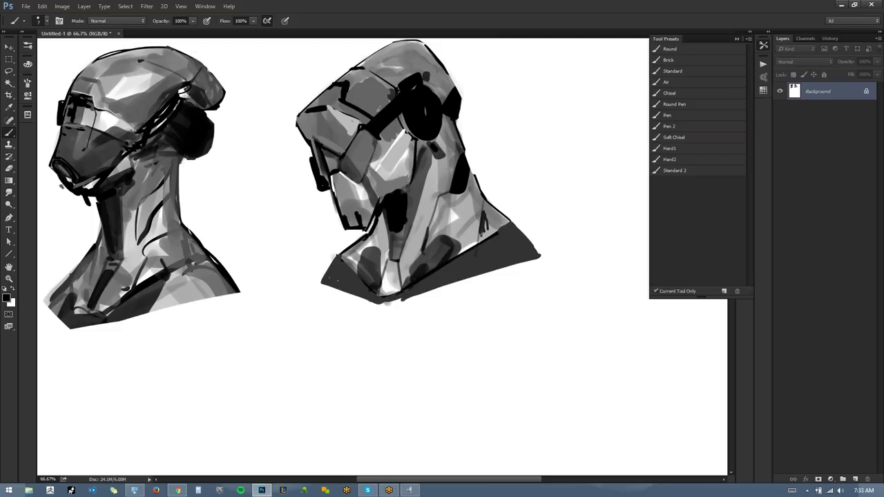
pyautogui.keyDown('alt'); pyautogui.click(491, 239); pyautogui.keyUp('alt')
pyautogui.moveTo(488, 214); pyautogui.dragTo(487, 229)
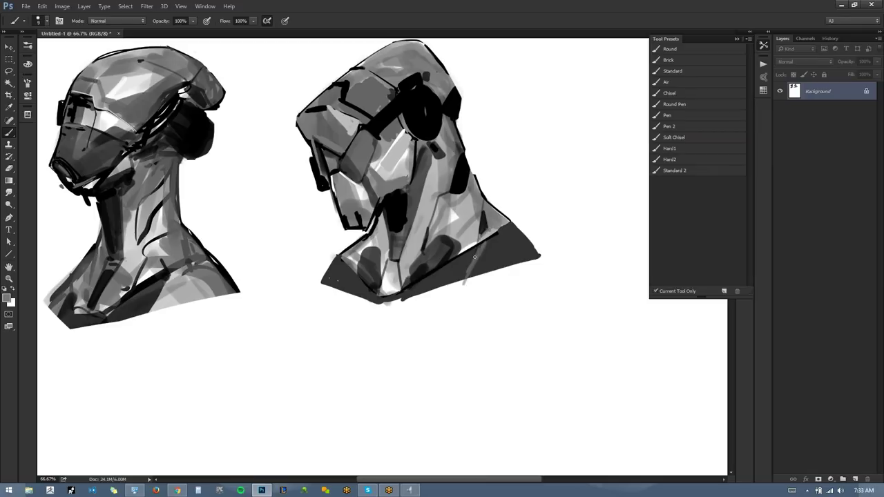
# Paint mid-gray stripes across the front and back of the second bust's collar and clean its lower edge with sampled white.
pyautogui.moveTo(341, 273); pyautogui.dragTo(349, 286)
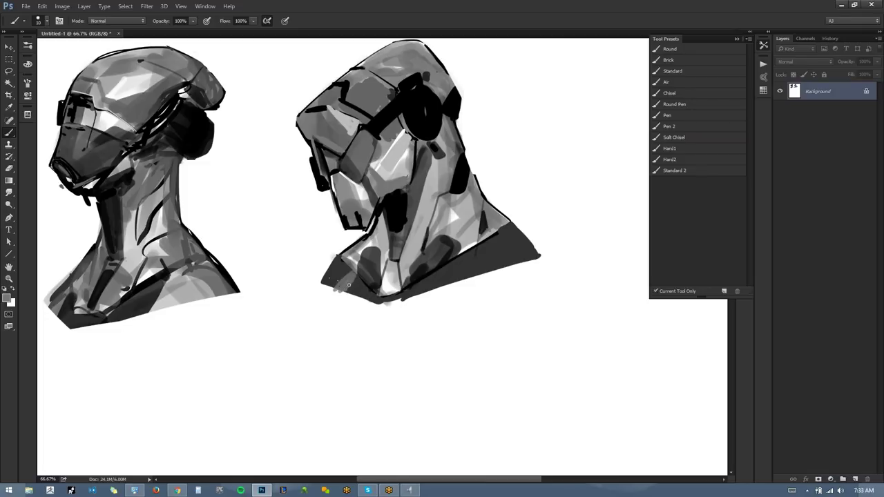
pyautogui.moveTo(492, 233)
pyautogui.mouseDown()
pyautogui.moveTo(482, 268)
pyautogui.moveTo(494, 238)
pyautogui.moveTo(486, 243)
pyautogui.moveTo(500, 260)
pyautogui.moveTo(484, 254)
pyautogui.moveTo(494, 260)
pyautogui.moveTo(473, 277)
pyautogui.mouseUp()
pyautogui.keyDown('alt'); pyautogui.click(549, 252); pyautogui.keyUp('alt')
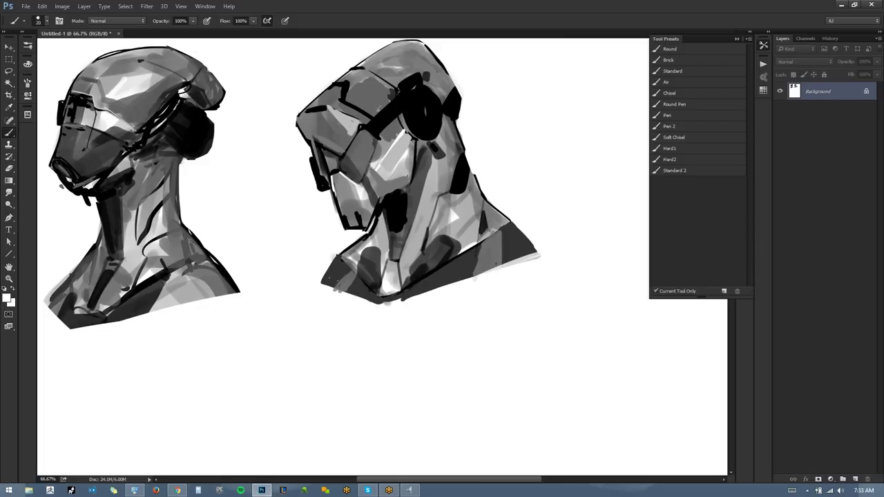
pyautogui.moveTo(312, 292); pyautogui.dragTo(401, 338)
pyautogui.hotkey('ctrl', 'z')
pyautogui.press(']')
pyautogui.moveTo(547, 264); pyautogui.dragTo(395, 312)
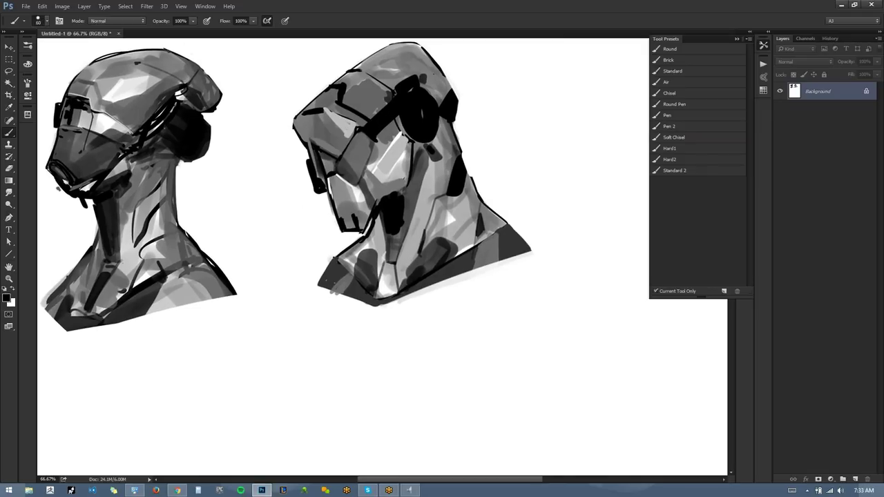
# Darken the second bust's mask tip and cheek edge, and rework the neck stripe on the flipped canvas.
pyautogui.moveTo(345, 226)
pyautogui.mouseDown()
pyautogui.moveTo(360, 227)
pyautogui.moveTo(404, 178)
pyautogui.mouseUp()
pyautogui.moveTo(412, 143); pyautogui.dragTo(409, 194)
pyautogui.press('F2')
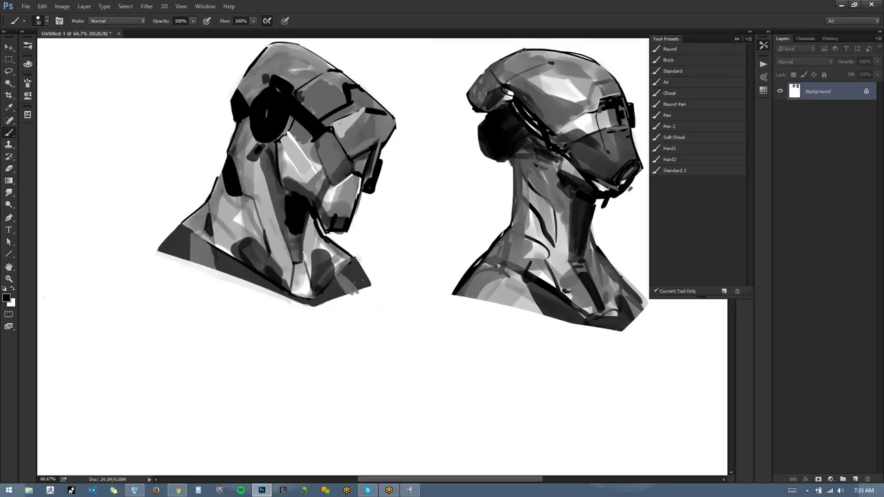
pyautogui.moveTo(277, 186); pyautogui.dragTo(300, 265)
pyautogui.click(245, 267)
pyautogui.keyDown('alt'); pyautogui.click(324, 243); pyautogui.keyUp('alt')
pyautogui.moveTo(285, 175)
pyautogui.mouseDown()
pyautogui.moveTo(288, 205)
pyautogui.moveTo(288, 175)
pyautogui.moveTo(290, 199)
pyautogui.moveTo(298, 178)
pyautogui.moveTo(288, 206)
pyautogui.moveTo(296, 192)
pyautogui.mouseUp()
pyautogui.hotkey('ctrl', 'z')
pyautogui.keyDown('alt'); pyautogui.click(304, 166); pyautogui.keyUp('alt')
# Flip the canvas back, zoom in to 100%, and paint the second bust's ear disc dark gray inside a lighter rim.
pyautogui.press('z')
pyautogui.keyDown('alt'); pyautogui.click(397, 270); pyautogui.keyUp('alt')
pyautogui.keyDown('alt'); pyautogui.click(398, 275); pyautogui.keyUp('alt')
pyautogui.press('F2')
pyautogui.moveTo(402, 306)
pyautogui.mouseDown()
pyautogui.moveTo(366, 222)
pyautogui.moveTo(395, 273)
pyautogui.mouseUp()
pyautogui.click(378, 201)
pyautogui.click(380, 201)
pyautogui.press('b')
pyautogui.press('z')
pyautogui.click(395, 273)
pyautogui.press('b')
pyautogui.moveTo(359, 161)
pyautogui.mouseDown()
pyautogui.moveTo(390, 126)
pyautogui.moveTo(362, 168)
pyautogui.mouseUp()
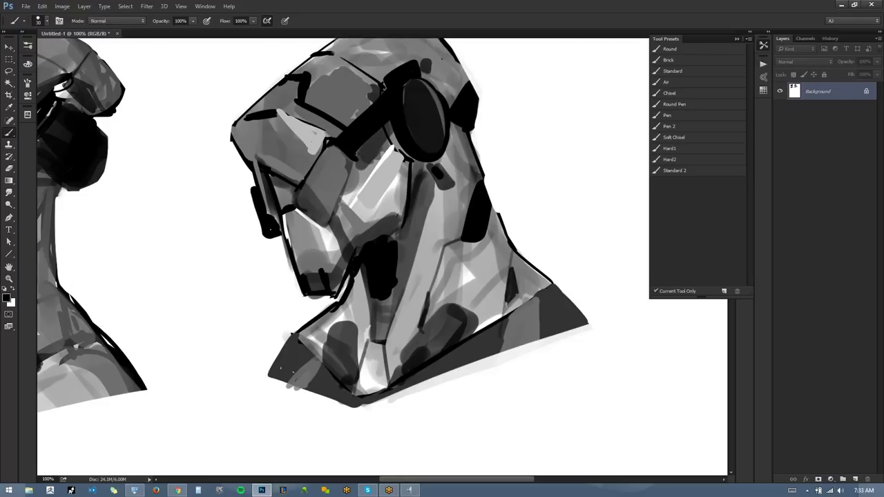
pyautogui.moveTo(452, 126); pyautogui.dragTo(460, 136)
# Paint a white highlight along the upper ridge and panel edge of the second helmet.
pyautogui.hotkey('ctrl', 'h')
pyautogui.moveTo(372, 253); pyautogui.dragTo(336, 230)
pyautogui.press('z')
pyautogui.keyDown('alt'); pyautogui.click(391, 224); pyautogui.keyUp('alt')
pyautogui.keyDown('alt'); pyautogui.click(390, 224); pyautogui.keyUp('alt')
pyautogui.hotkey('ctrl', 'shift', 'h')
pyautogui.click(323, 168)
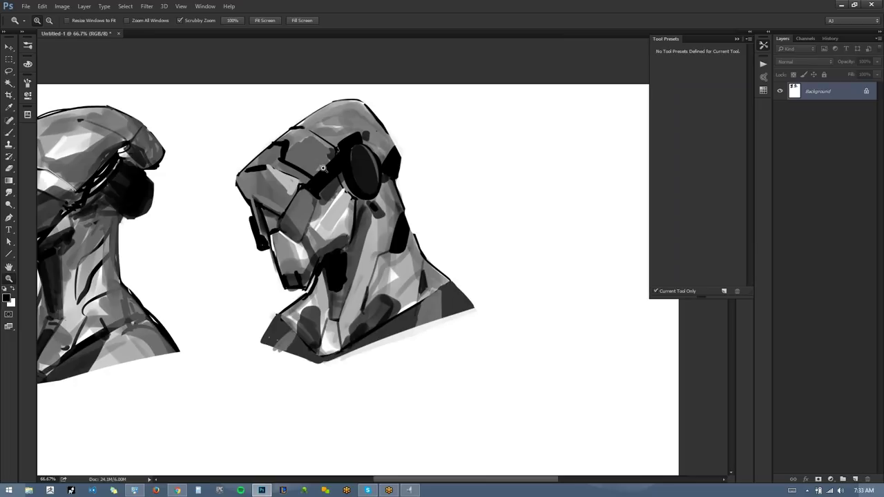
pyautogui.press('b')
pyautogui.press('x')
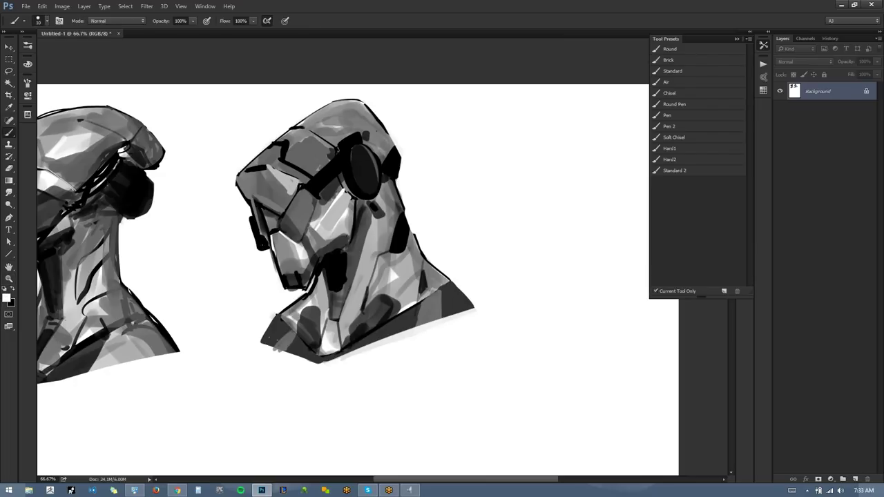
pyautogui.moveTo(285, 159); pyautogui.dragTo(356, 102)
# Darken the recess beneath the second bust's brow, behind the visor piece, with black strokes.
pyautogui.press('z')
pyautogui.keyDown('alt'); pyautogui.click(341, 214); pyautogui.keyUp('alt')
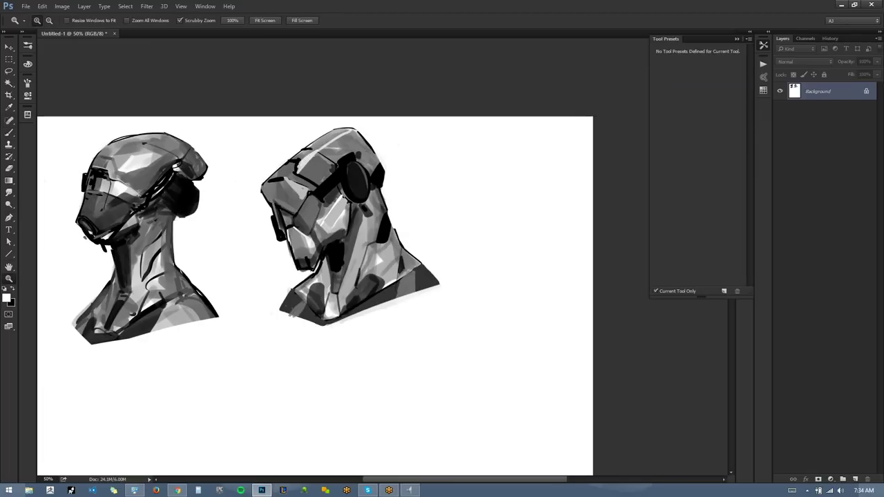
pyautogui.moveTo(451, 280)
pyautogui.mouseDown()
pyautogui.moveTo(402, 209)
pyautogui.moveTo(403, 231)
pyautogui.moveTo(387, 195)
pyautogui.mouseUp()
pyautogui.press('b')
pyautogui.moveTo(419, 115); pyautogui.dragTo(469, 130)
pyautogui.press('x')
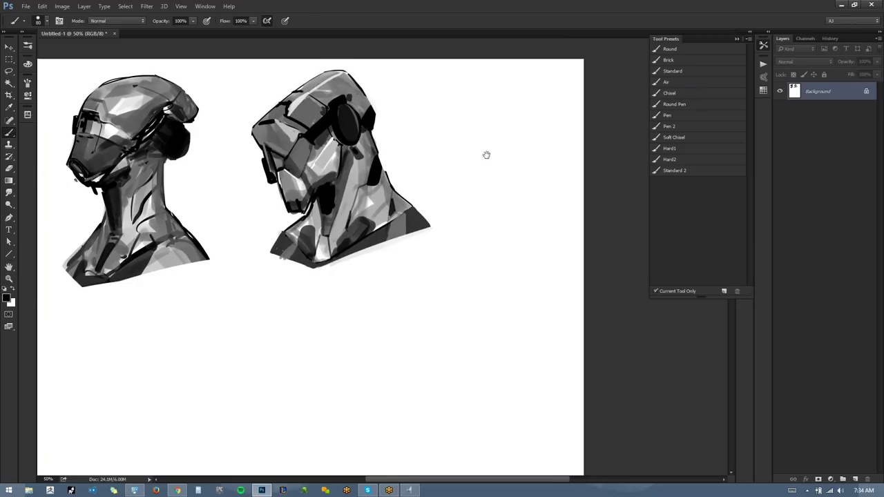
pyautogui.moveTo(485, 154); pyautogui.dragTo(467, 156)
pyautogui.press('z')
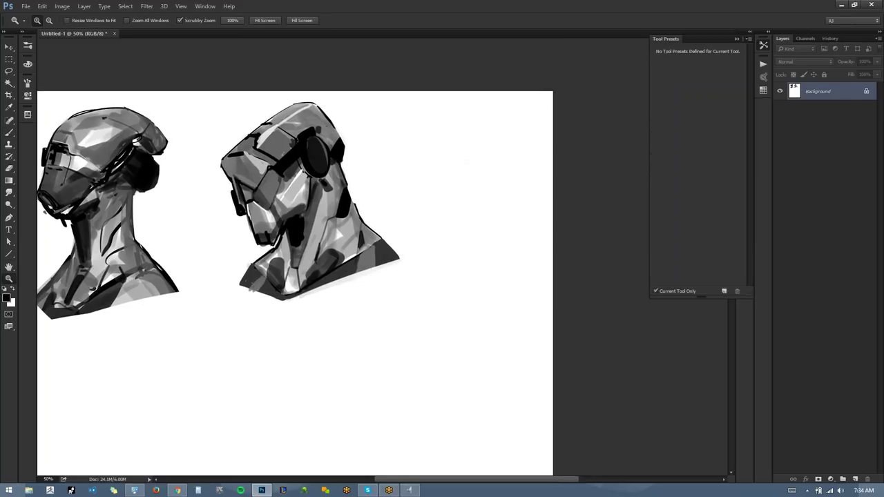
pyautogui.click(488, 193)
pyautogui.press('b')
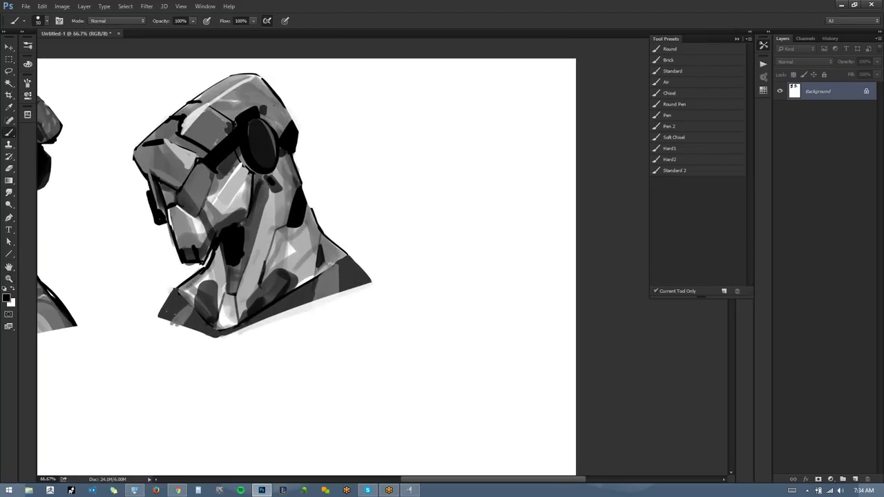
pyautogui.moveTo(160, 188)
pyautogui.mouseDown()
pyautogui.moveTo(165, 200)
pyautogui.moveTo(173, 192)
pyautogui.moveTo(171, 203)
pyautogui.mouseUp()
# Rough in the head and jaw of a third bust in the empty space beside the second with light gray strokes.
pyautogui.moveTo(414, 147); pyautogui.dragTo(372, 154)
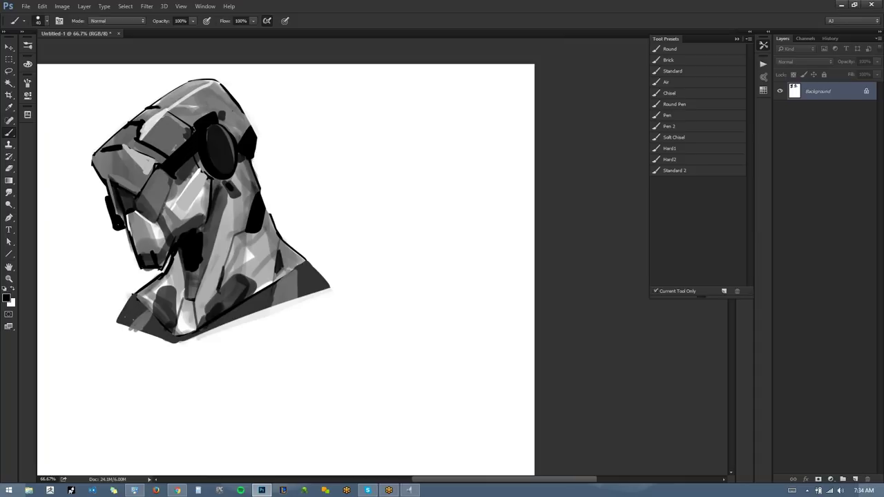
pyautogui.moveTo(445, 115); pyautogui.dragTo(434, 117)
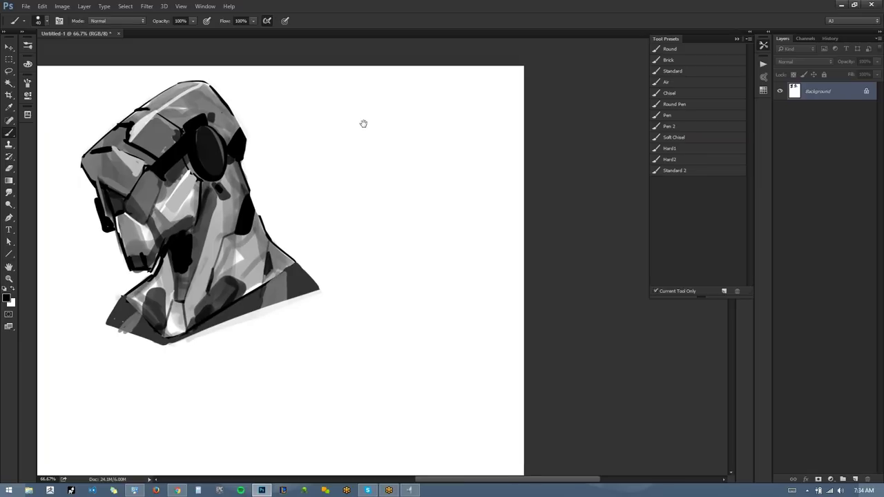
pyautogui.moveTo(364, 124); pyautogui.dragTo(357, 114)
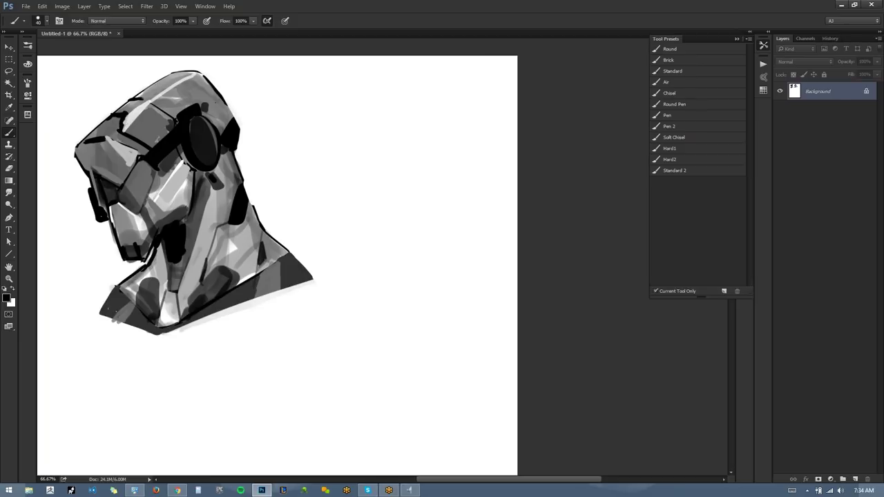
pyautogui.moveTo(437, 114)
pyautogui.mouseDown()
pyautogui.moveTo(402, 105)
pyautogui.moveTo(414, 79)
pyautogui.moveTo(355, 127)
pyautogui.moveTo(380, 160)
pyautogui.moveTo(402, 135)
pyautogui.mouseUp()
pyautogui.moveTo(373, 95)
pyautogui.mouseDown()
pyautogui.moveTo(371, 177)
pyautogui.moveTo(426, 142)
pyautogui.mouseUp()
pyautogui.moveTo(427, 77)
pyautogui.mouseDown()
pyautogui.moveTo(469, 102)
pyautogui.moveTo(453, 145)
pyautogui.mouseUp()
pyautogui.moveTo(366, 164)
pyautogui.mouseDown()
pyautogui.moveTo(362, 214)
pyautogui.moveTo(419, 134)
pyautogui.moveTo(418, 166)
pyautogui.mouseUp()
pyautogui.moveTo(418, 128); pyautogui.dragTo(427, 171)
pyautogui.moveTo(390, 110); pyautogui.dragTo(422, 135)
pyautogui.moveTo(367, 100)
pyautogui.mouseDown()
pyautogui.moveTo(365, 130)
pyautogui.moveTo(378, 135)
pyautogui.moveTo(374, 95)
pyautogui.mouseUp()
# Fill the third bust's helmet and temple area with broad strokes of sampled light gray.
pyautogui.keyDown('alt'); pyautogui.click(365, 135); pyautogui.keyUp('alt')
pyautogui.moveTo(363, 128); pyautogui.dragTo(360, 172)
pyautogui.moveTo(360, 118); pyautogui.dragTo(417, 87)
pyautogui.moveTo(366, 155); pyautogui.dragTo(414, 89)
# Sketch the third bust's neck, shoulders and lower collar edge in light gray.
pyautogui.moveTo(384, 148)
pyautogui.mouseDown()
pyautogui.moveTo(434, 84)
pyautogui.moveTo(454, 84)
pyautogui.moveTo(418, 128)
pyautogui.moveTo(442, 163)
pyautogui.moveTo(448, 140)
pyautogui.moveTo(450, 223)
pyautogui.mouseUp()
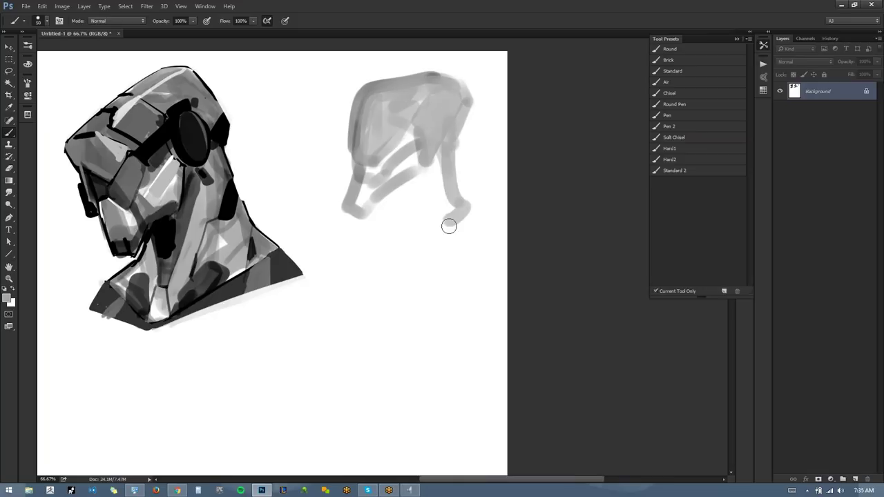
pyautogui.moveTo(366, 210)
pyautogui.mouseDown()
pyautogui.moveTo(388, 201)
pyautogui.moveTo(353, 279)
pyautogui.mouseUp()
pyautogui.moveTo(380, 233)
pyautogui.mouseDown()
pyautogui.moveTo(353, 244)
pyautogui.moveTo(358, 290)
pyautogui.moveTo(480, 243)
pyautogui.mouseUp()
pyautogui.moveTo(462, 214); pyautogui.dragTo(481, 247)
pyautogui.moveTo(464, 240)
pyautogui.mouseDown()
pyautogui.moveTo(389, 268)
pyautogui.moveTo(410, 239)
pyautogui.moveTo(366, 313)
pyautogui.mouseUp()
# Zoom out to 33.33%, lasso the third bust sketch, move it upward and deselect it.
pyautogui.press('z')
pyautogui.keyDown('alt'); pyautogui.click(398, 306); pyautogui.keyUp('alt')
pyautogui.keyDown('alt'); pyautogui.click(398, 307); pyautogui.keyUp('alt')
pyautogui.keyDown('alt'); pyautogui.click(398, 307); pyautogui.keyUp('alt')
pyautogui.click(417, 207)
pyautogui.press('b')
pyautogui.press('l')
pyautogui.moveTo(416, 163)
pyautogui.mouseDown()
pyautogui.moveTo(388, 120)
pyautogui.moveTo(309, 214)
pyautogui.moveTo(403, 290)
pyautogui.moveTo(437, 211)
pyautogui.moveTo(422, 163)
pyautogui.mouseUp()
pyautogui.press('v')
pyautogui.moveTo(415, 230)
pyautogui.mouseDown()
pyautogui.moveTo(395, 236)
pyautogui.moveTo(411, 202)
pyautogui.mouseUp()
pyautogui.hotkey('ctrl', 'd')
# Lasso the third sketch again, scale it to about 116.7%, reposition it beside the second bust and deselect it.
pyautogui.press('l')
pyautogui.moveTo(492, 145)
pyautogui.mouseDown()
pyautogui.moveTo(401, 138)
pyautogui.moveTo(437, 253)
pyautogui.moveTo(496, 220)
pyautogui.mouseUp()
pyautogui.press('v')
pyautogui.moveTo(456, 173); pyautogui.dragTo(441, 196)
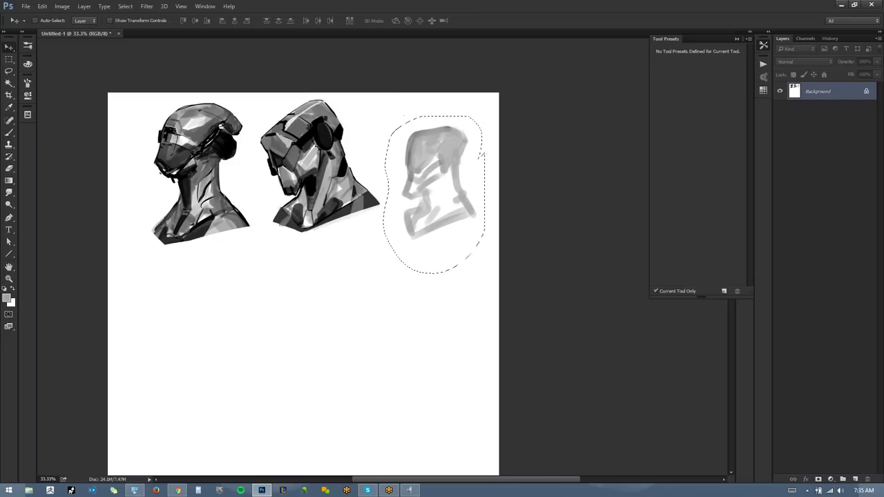
pyautogui.hotkey('ctrl', 't')
pyautogui.moveTo(486, 113); pyautogui.dragTo(512, 92)
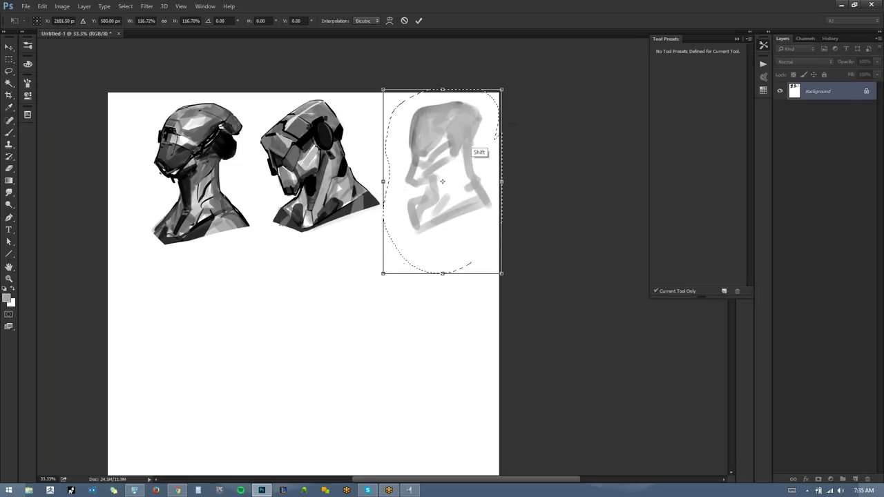
pyautogui.moveTo(474, 146); pyautogui.dragTo(460, 147)
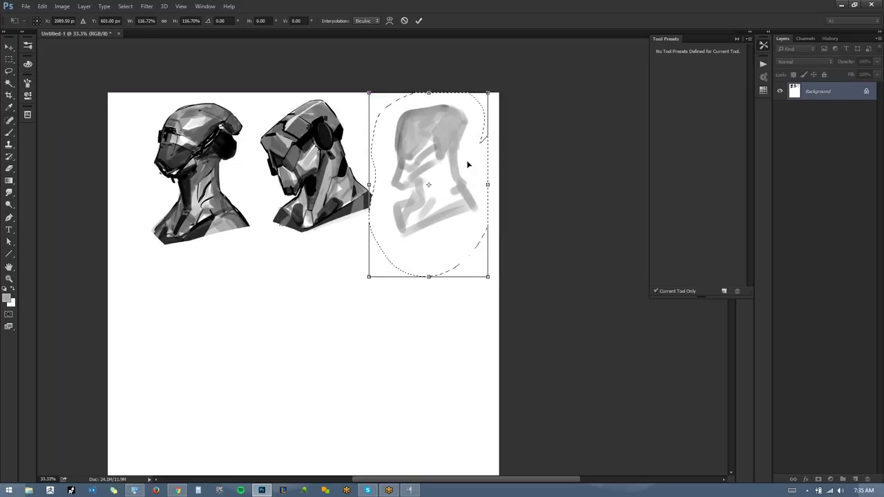
pyautogui.press('Return')
pyautogui.press('z')
pyautogui.click(467, 164)
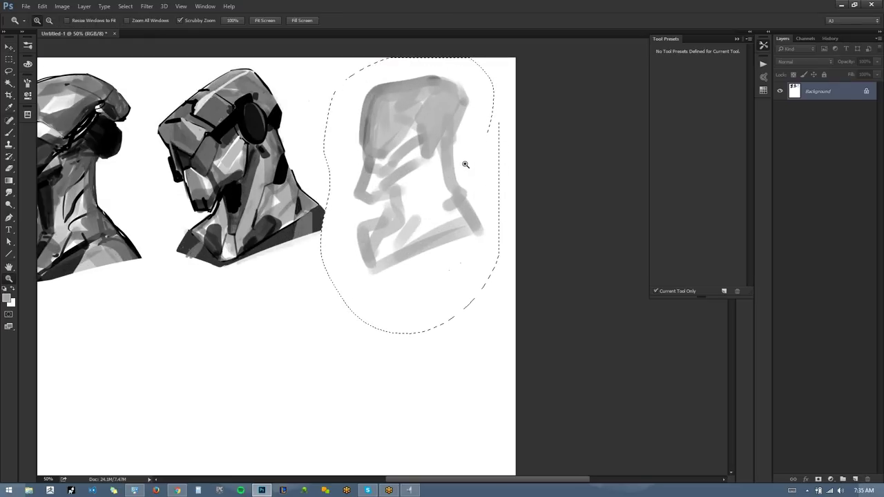
pyautogui.hotkey('ctrl', 'd')
# Mark the third bust's jaw corner and fill dark collar wedges at the front and back of the neck with black.
pyautogui.moveTo(437, 187); pyautogui.dragTo(437, 203)
pyautogui.press('b')
pyautogui.press('d')
pyautogui.moveTo(419, 156)
pyautogui.mouseDown()
pyautogui.moveTo(418, 178)
pyautogui.moveTo(443, 145)
pyautogui.mouseUp()
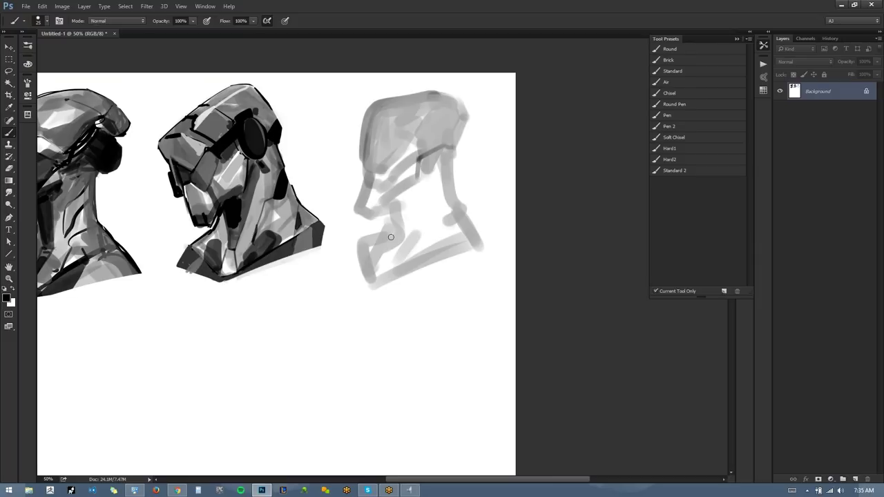
pyautogui.moveTo(383, 239)
pyautogui.mouseDown()
pyautogui.moveTo(389, 253)
pyautogui.moveTo(404, 253)
pyautogui.moveTo(464, 224)
pyautogui.mouseUp()
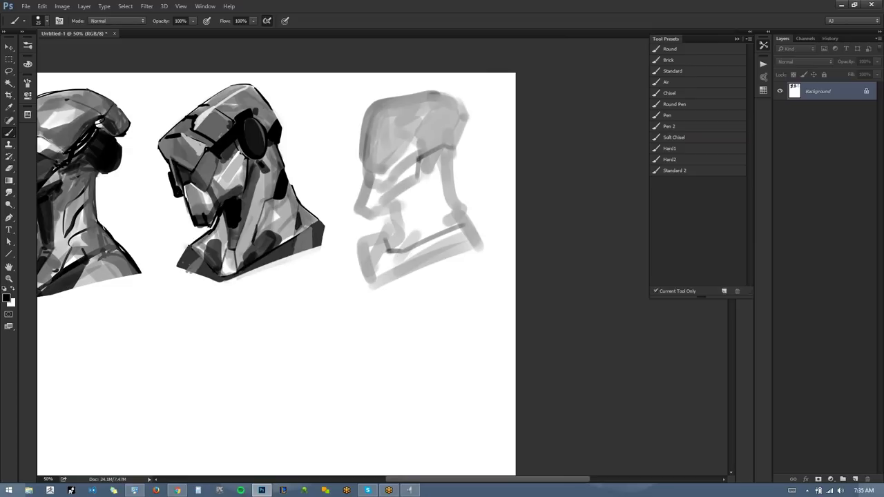
pyautogui.moveTo(390, 225); pyautogui.dragTo(391, 251)
pyautogui.moveTo(462, 207)
pyautogui.mouseDown()
pyautogui.moveTo(418, 245)
pyautogui.moveTo(446, 221)
pyautogui.mouseUp()
pyautogui.moveTo(414, 250)
pyautogui.mouseDown()
pyautogui.moveTo(469, 219)
pyautogui.moveTo(454, 227)
pyautogui.mouseUp()
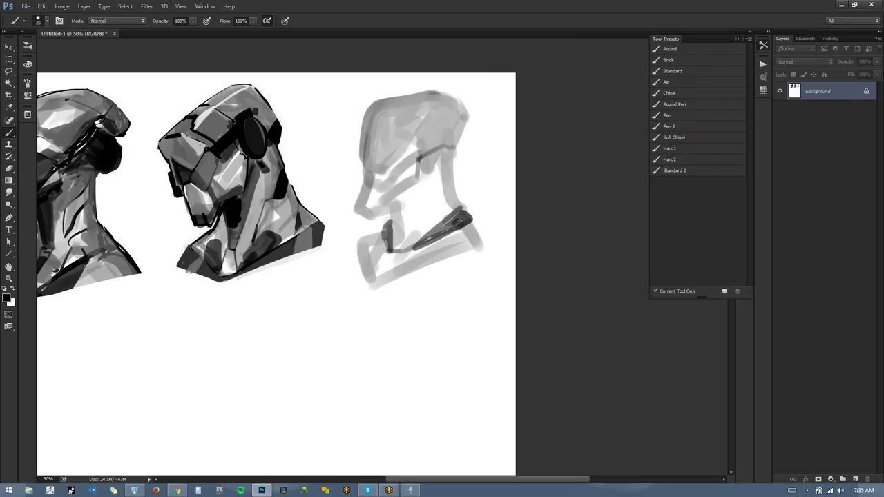
# Undo the trial strokes below the third bust's jaw and draw the underside of the chin with a dark stroke.
pyautogui.moveTo(391, 220)
pyautogui.mouseDown()
pyautogui.moveTo(407, 234)
pyautogui.moveTo(418, 229)
pyautogui.mouseUp()
pyautogui.hotkey('ctrl', 'alt', 'z')
pyautogui.hotkey('ctrl', 'alt', 'z')
pyautogui.hotkey('ctrl', 'z')
pyautogui.moveTo(368, 218); pyautogui.dragTo(418, 194)
# Flip the canvas and paint a dark ear block behind the third head and a small tab on its front edge.
pyautogui.hotkey('ctrl', 'f')
pyautogui.moveTo(110, 269); pyautogui.dragTo(308, 280)
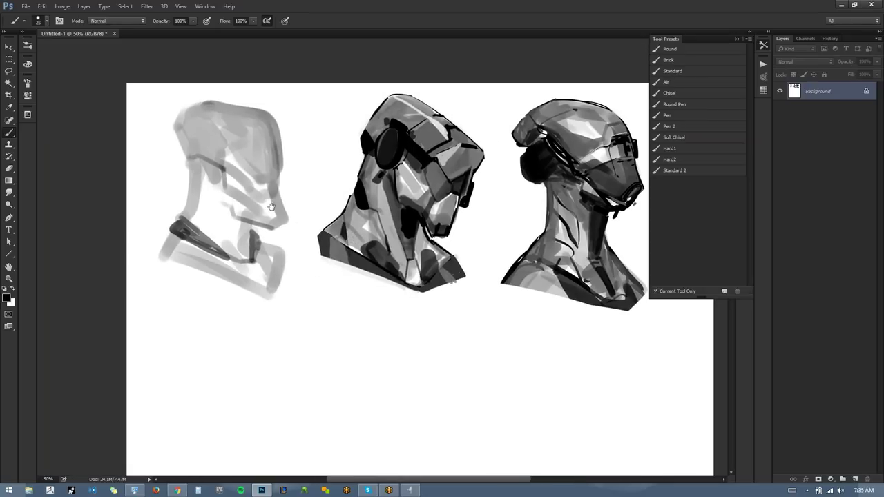
pyautogui.moveTo(173, 146)
pyautogui.mouseDown()
pyautogui.moveTo(181, 176)
pyautogui.moveTo(188, 152)
pyautogui.moveTo(189, 165)
pyautogui.moveTo(205, 143)
pyautogui.moveTo(194, 152)
pyautogui.mouseUp()
pyautogui.press('[')
pyautogui.press('[')
pyautogui.moveTo(271, 239)
pyautogui.mouseDown()
pyautogui.moveTo(253, 248)
pyautogui.moveTo(266, 253)
pyautogui.mouseUp()
# Flip the canvas back and paint a dark strap across the third bust's temple and a patch at the rear crown.
pyautogui.hotkey('ctrl', 'shift', 'h')
pyautogui.moveTo(603, 143)
pyautogui.mouseDown()
pyautogui.moveTo(397, 145)
pyautogui.moveTo(351, 160)
pyautogui.moveTo(350, 170)
pyautogui.mouseUp()
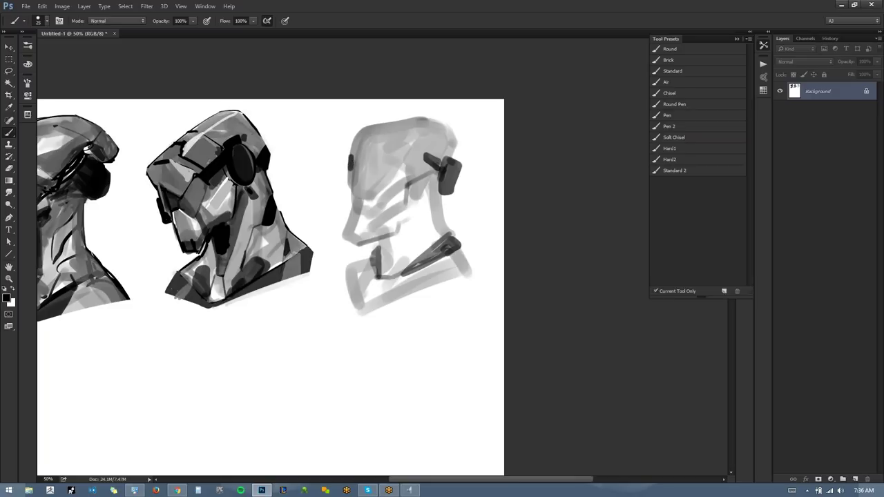
pyautogui.moveTo(424, 117)
pyautogui.mouseDown()
pyautogui.moveTo(455, 141)
pyautogui.moveTo(444, 141)
pyautogui.moveTo(445, 158)
pyautogui.moveTo(423, 157)
pyautogui.moveTo(392, 182)
pyautogui.mouseUp()
pyautogui.moveTo(445, 143)
pyautogui.mouseDown()
pyautogui.moveTo(398, 177)
pyautogui.moveTo(349, 179)
pyautogui.mouseUp()
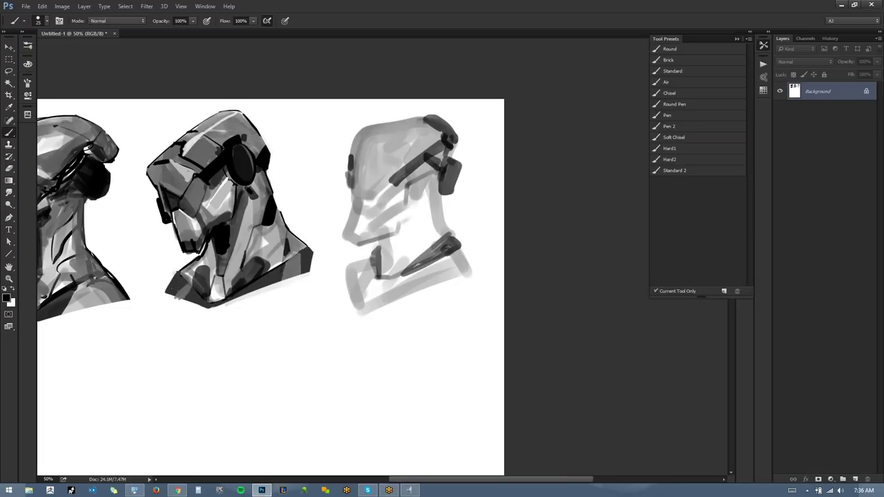
# Shade the back and front of the third bust's neck and both shoulders with dark strokes.
pyautogui.moveTo(438, 198)
pyautogui.mouseDown()
pyautogui.moveTo(430, 252)
pyautogui.moveTo(426, 218)
pyautogui.moveTo(441, 194)
pyautogui.moveTo(429, 226)
pyautogui.moveTo(425, 209)
pyautogui.moveTo(421, 253)
pyautogui.moveTo(379, 242)
pyautogui.mouseUp()
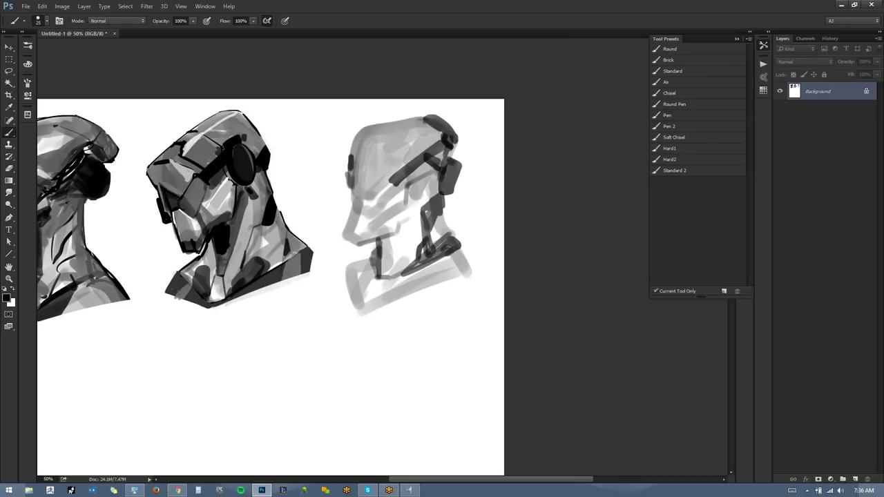
pyautogui.moveTo(400, 293)
pyautogui.mouseDown()
pyautogui.moveTo(475, 266)
pyautogui.moveTo(415, 286)
pyautogui.moveTo(458, 259)
pyautogui.moveTo(473, 265)
pyautogui.moveTo(441, 273)
pyautogui.moveTo(480, 268)
pyautogui.mouseUp()
pyautogui.moveTo(370, 259)
pyautogui.mouseDown()
pyautogui.moveTo(349, 269)
pyautogui.moveTo(357, 300)
pyautogui.mouseUp()
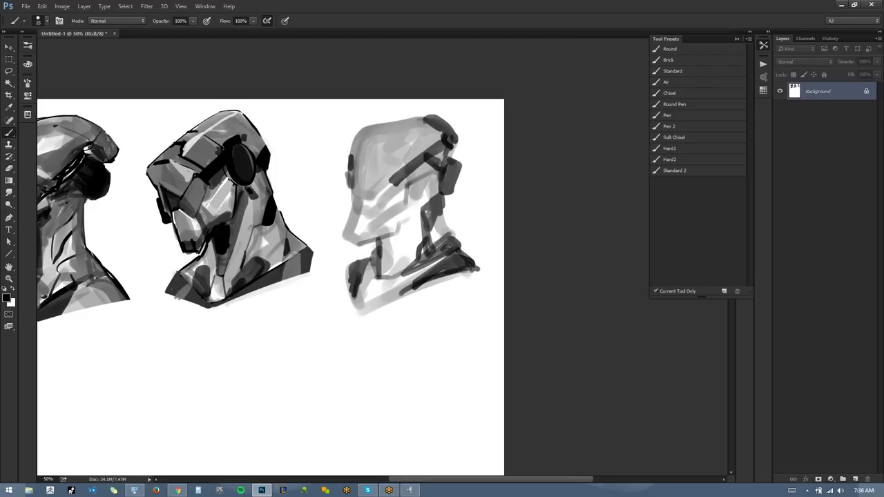
# Zoom in to 66.67% on the third bust and switch to the Hard1 brush preset.
pyautogui.moveTo(514, 215); pyautogui.dragTo(531, 156)
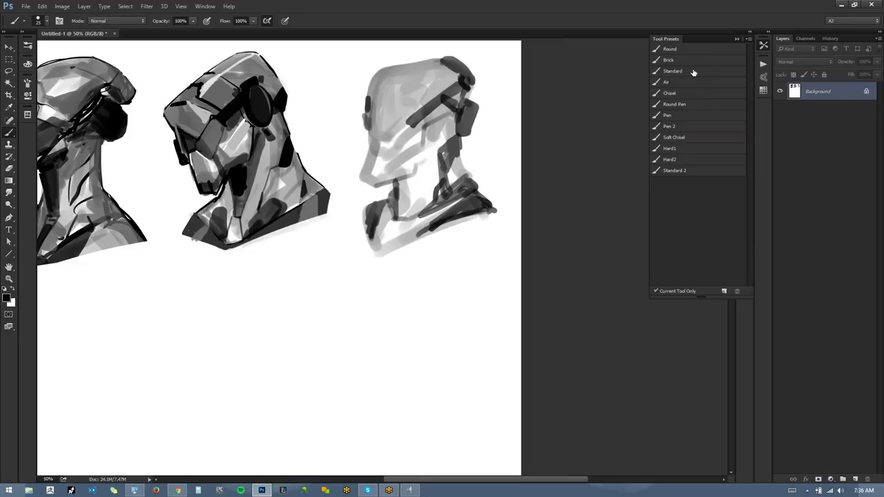
pyautogui.moveTo(395, 231); pyautogui.dragTo(385, 256)
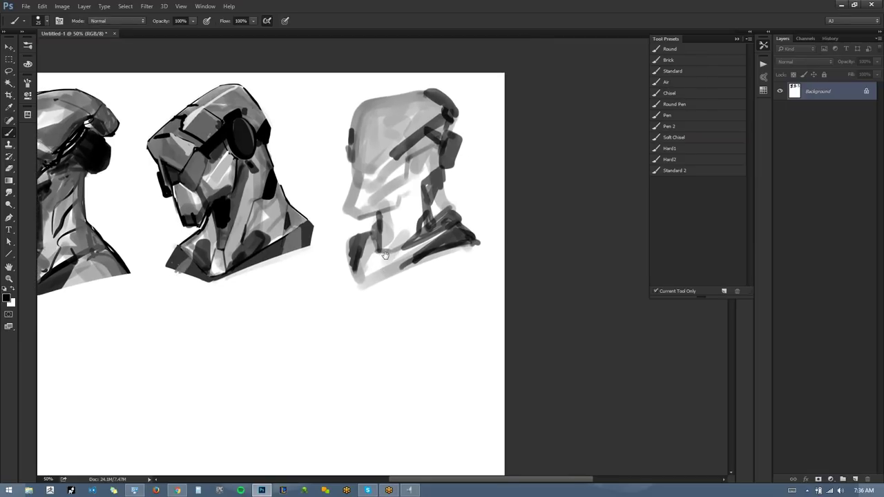
pyautogui.keyDown('ctrl'); pyautogui.click(394, 253); pyautogui.keyUp('ctrl')
pyautogui.moveTo(404, 227); pyautogui.dragTo(380, 299)
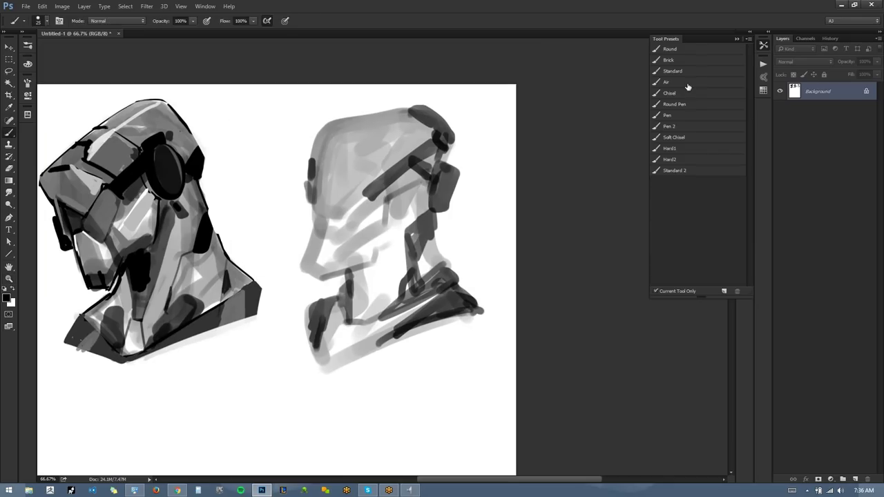
pyautogui.click(692, 116)
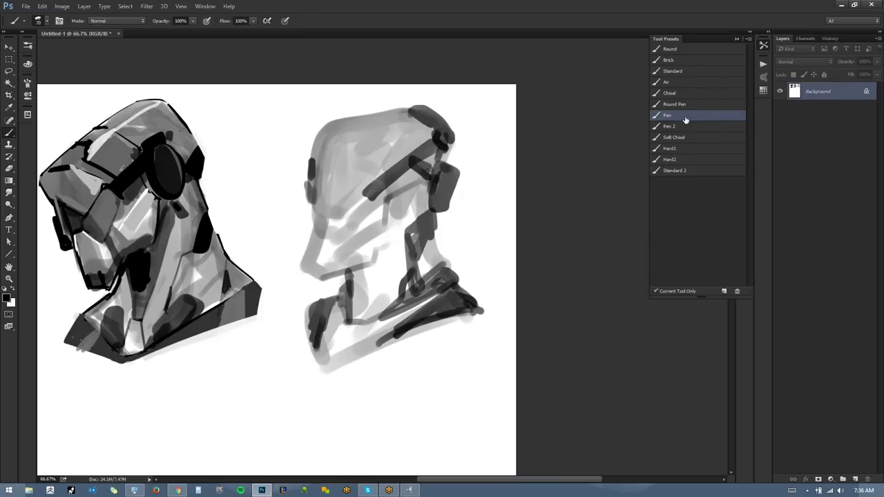
pyautogui.click(688, 148)
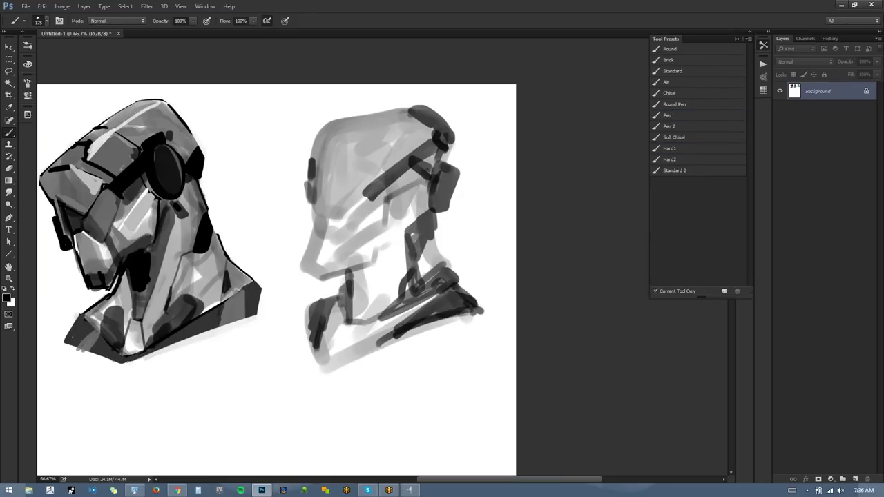
# Glaze the third bust's cranium with sampled mid-grey strokes from the forehead toward the rear crown.
pyautogui.keyDown('alt'); pyautogui.click(318, 185); pyautogui.keyUp('alt')
pyautogui.moveTo(330, 158); pyautogui.dragTo(328, 206)
pyautogui.hotkey('ctrl', 'alt', 'z')
pyautogui.moveTo(336, 135); pyautogui.dragTo(406, 108)
pyautogui.hotkey('ctrl', 'alt', 'z')
pyautogui.moveTo(341, 134)
pyautogui.mouseDown()
pyautogui.moveTo(393, 122)
pyautogui.moveTo(435, 129)
pyautogui.mouseUp()
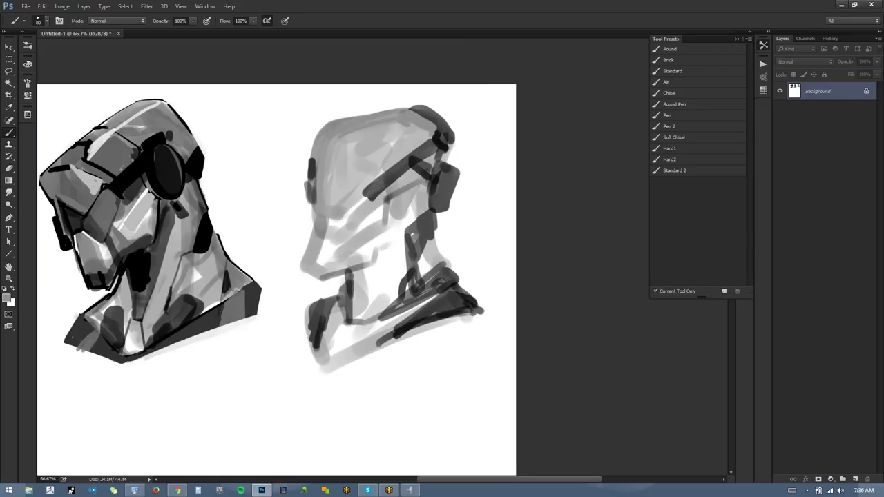
pyautogui.hotkey('ctrl', 'z')
pyautogui.hotkey('ctrl', 'z')
pyautogui.hotkey('ctrl', 'z')
pyautogui.hotkey('ctrl', 'z')
# Refine the third bust's temple strap edge and mark its brow line with a thin stroke and small dark spots.
pyautogui.moveTo(421, 144)
pyautogui.mouseDown()
pyautogui.moveTo(363, 196)
pyautogui.moveTo(325, 192)
pyautogui.moveTo(352, 201)
pyautogui.mouseUp()
pyautogui.hotkey('ctrl', 'z')
pyautogui.hotkey('ctrl', 'z')
pyautogui.press('d')
pyautogui.hotkey('ctrl', 'z')
pyautogui.keyDown('alt'); pyautogui.click(413, 162); pyautogui.keyUp('alt')
pyautogui.press('[')
pyautogui.hotkey('ctrl', 'z')
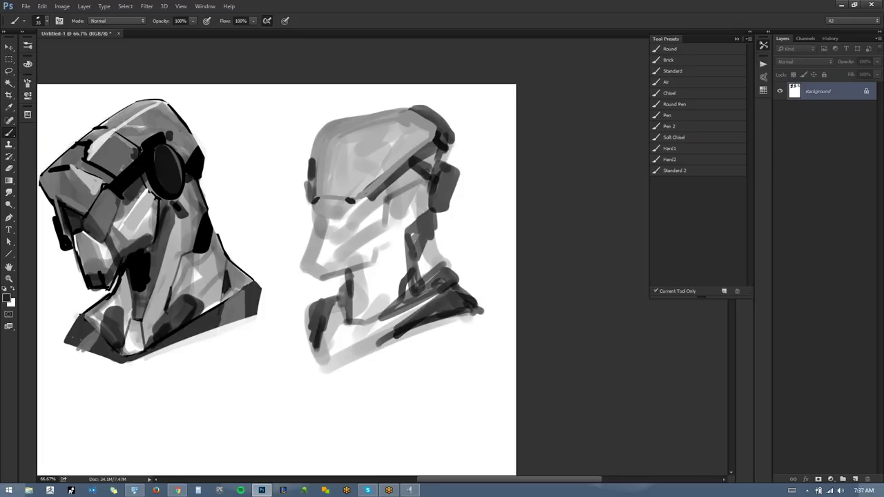
# Paint the dark underside of the third bust's snout and a dark diagonal bar along its jaw.
pyautogui.moveTo(308, 271)
pyautogui.mouseDown()
pyautogui.moveTo(319, 279)
pyautogui.moveTo(361, 264)
pyautogui.moveTo(352, 289)
pyautogui.moveTo(416, 229)
pyautogui.mouseUp()
pyautogui.moveTo(373, 261); pyautogui.dragTo(416, 234)
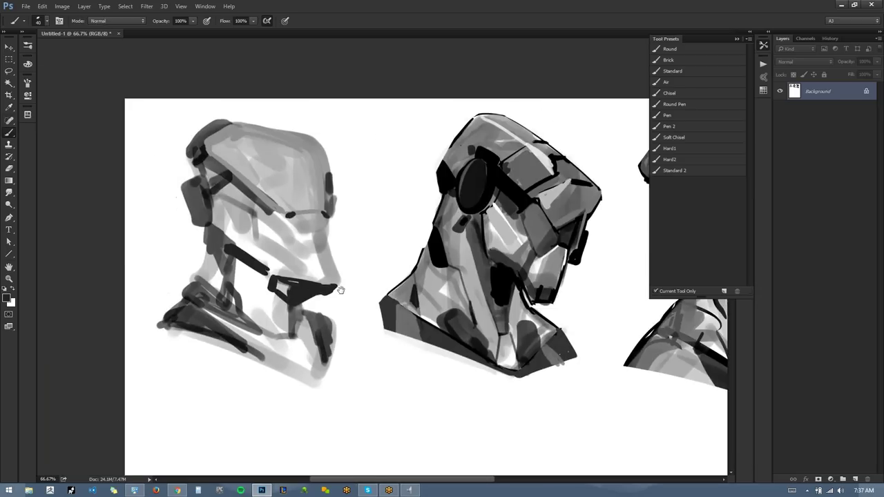
pyautogui.keyDown('alt'); pyautogui.click(235, 211); pyautogui.keyUp('alt')
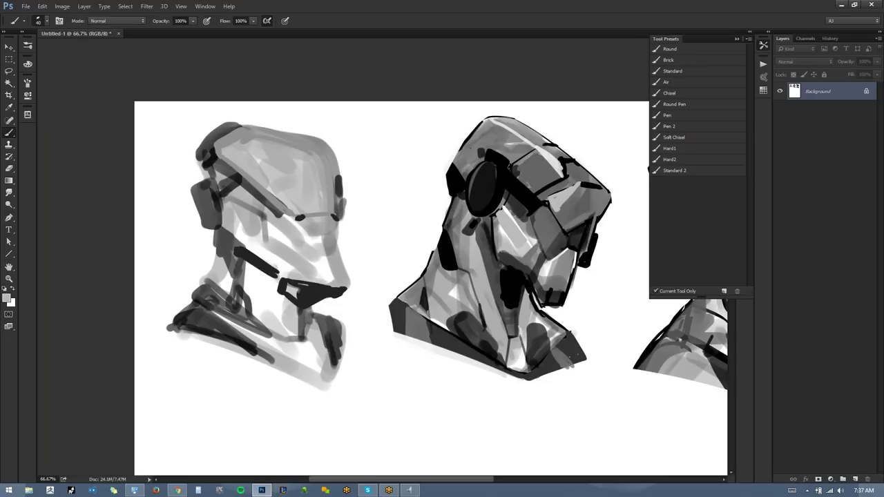
# Paint a dark upright plate in front of the third bust's ear block and darken the neck below it.
pyautogui.keyDown('alt'); pyautogui.click(222, 236); pyautogui.keyUp('alt')
pyautogui.moveTo(218, 198)
pyautogui.mouseDown()
pyautogui.moveTo(229, 241)
pyautogui.moveTo(244, 246)
pyautogui.moveTo(212, 261)
pyautogui.moveTo(227, 262)
pyautogui.mouseUp()
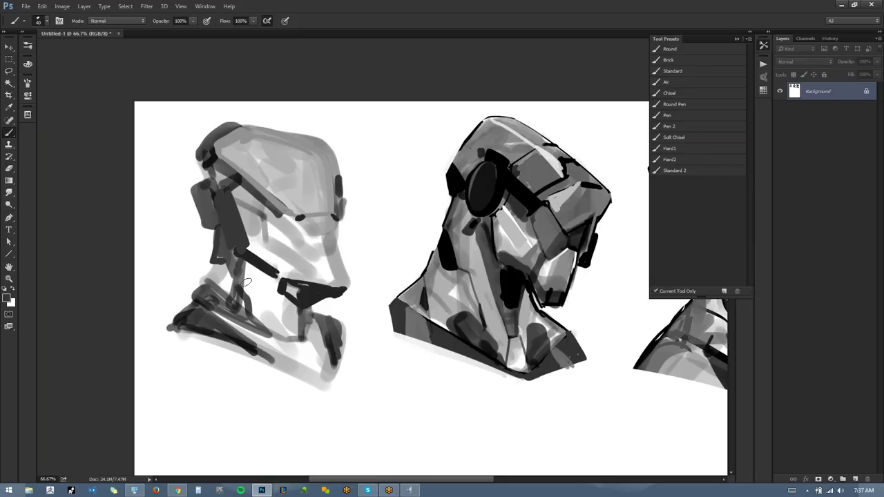
pyautogui.moveTo(264, 314); pyautogui.dragTo(237, 285)
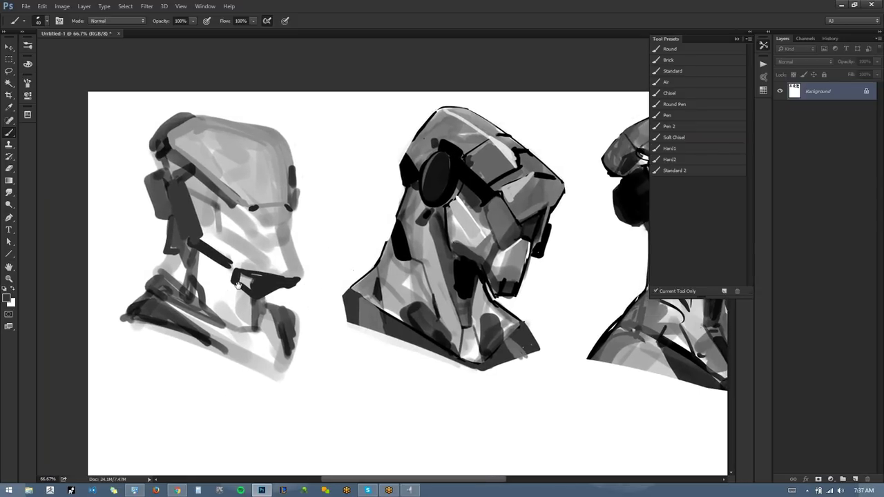
# Paint a dark square cheek patch with a thin connecting line and a dark block on the face's front edge.
pyautogui.moveTo(223, 231); pyautogui.dragTo(204, 242)
pyautogui.moveTo(295, 215); pyautogui.dragTo(295, 240)
pyautogui.moveTo(219, 209)
pyautogui.mouseDown()
pyautogui.moveTo(241, 210)
pyautogui.moveTo(239, 233)
pyautogui.moveTo(221, 213)
pyautogui.moveTo(240, 226)
pyautogui.mouseUp()
pyautogui.moveTo(272, 337); pyautogui.dragTo(297, 237)
# Flip the canvas back and outline the third head's face front, side tab, crown and rear ear block in black.
pyautogui.press('F2')
pyautogui.moveTo(608, 228); pyautogui.dragTo(165, 299)
pyautogui.press('d')
pyautogui.moveTo(264, 204); pyautogui.dragTo(250, 244)
pyautogui.moveTo(255, 161); pyautogui.dragTo(257, 183)
pyautogui.moveTo(263, 124)
pyautogui.mouseDown()
pyautogui.moveTo(280, 99)
pyautogui.moveTo(366, 85)
pyautogui.mouseUp()
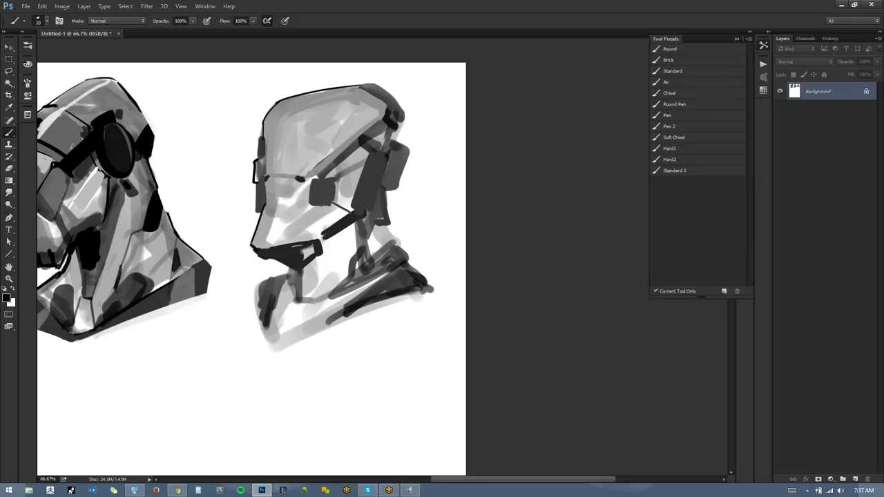
pyautogui.moveTo(378, 85)
pyautogui.mouseDown()
pyautogui.moveTo(410, 131)
pyautogui.moveTo(393, 138)
pyautogui.moveTo(394, 187)
pyautogui.mouseUp()
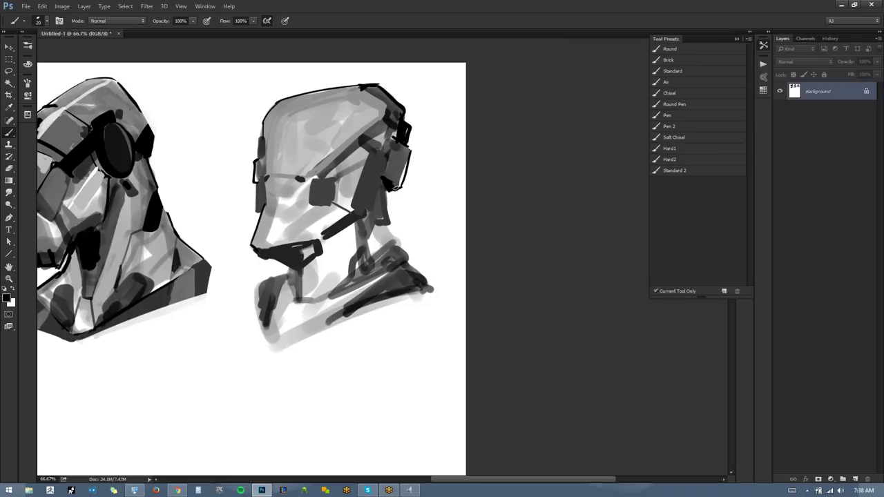
# Outline the upright plate in front of the third bust's ear in black and add a joint at its lower end.
pyautogui.moveTo(367, 216); pyautogui.dragTo(384, 157)
pyautogui.moveTo(367, 203)
pyautogui.mouseDown()
pyautogui.moveTo(353, 213)
pyautogui.moveTo(359, 221)
pyautogui.mouseUp()
pyautogui.moveTo(367, 153); pyautogui.dragTo(353, 201)
# Draw black contour lines along the third bust's neck, throat collar and shoulders.
pyautogui.moveTo(367, 234); pyautogui.dragTo(321, 299)
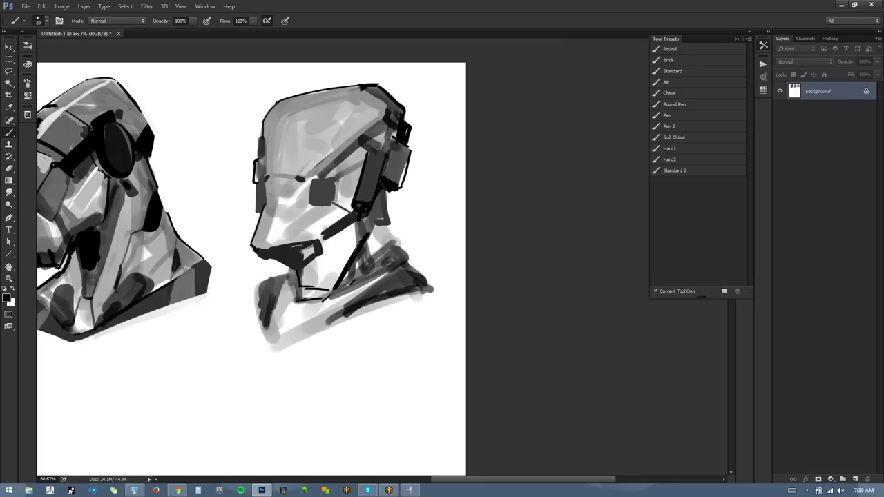
pyautogui.moveTo(359, 233)
pyautogui.mouseDown()
pyautogui.moveTo(324, 286)
pyautogui.moveTo(368, 206)
pyautogui.moveTo(293, 210)
pyautogui.moveTo(299, 258)
pyautogui.mouseUp()
pyautogui.moveTo(423, 145)
pyautogui.mouseDown()
pyautogui.moveTo(466, 211)
pyautogui.moveTo(389, 234)
pyautogui.mouseUp()
pyautogui.moveTo(448, 214)
pyautogui.mouseDown()
pyautogui.moveTo(319, 275)
pyautogui.moveTo(451, 265)
pyautogui.moveTo(380, 329)
pyautogui.moveTo(292, 339)
pyautogui.moveTo(498, 278)
pyautogui.mouseUp()
# Enlarge the brush and trim the lower edge of the third bust's shoulders with white strokes.
pyautogui.press(']')
pyautogui.press(']')
pyautogui.press(']')
pyautogui.press(']')
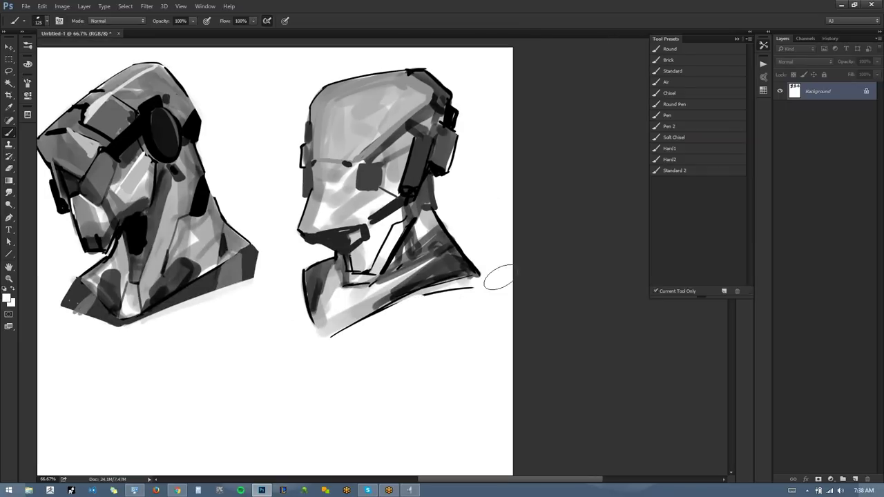
pyautogui.moveTo(296, 364); pyautogui.dragTo(483, 288)
pyautogui.moveTo(369, 320); pyautogui.dragTo(495, 280)
pyautogui.hotkey('ctrl', 'alt', 'z')
# Paint a black mouthpiece over the third bust's jaw and a black nose tip with a smaller brush.
pyautogui.press('x')
pyautogui.press('[')
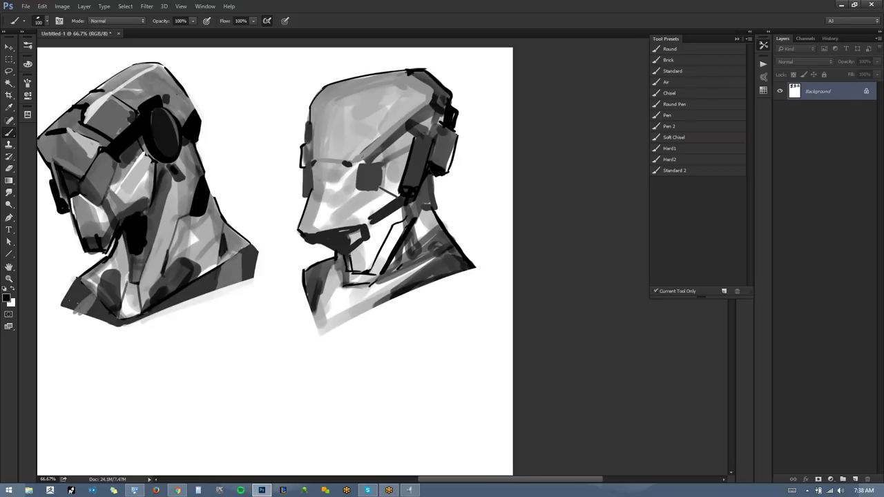
pyautogui.moveTo(330, 236)
pyautogui.mouseDown()
pyautogui.moveTo(356, 235)
pyautogui.moveTo(358, 214)
pyautogui.mouseUp()
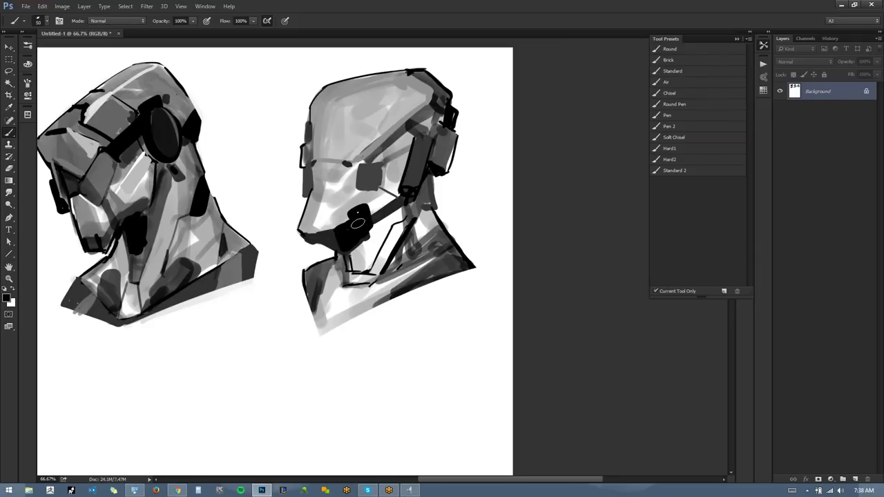
pyautogui.moveTo(302, 221); pyautogui.dragTo(312, 230)
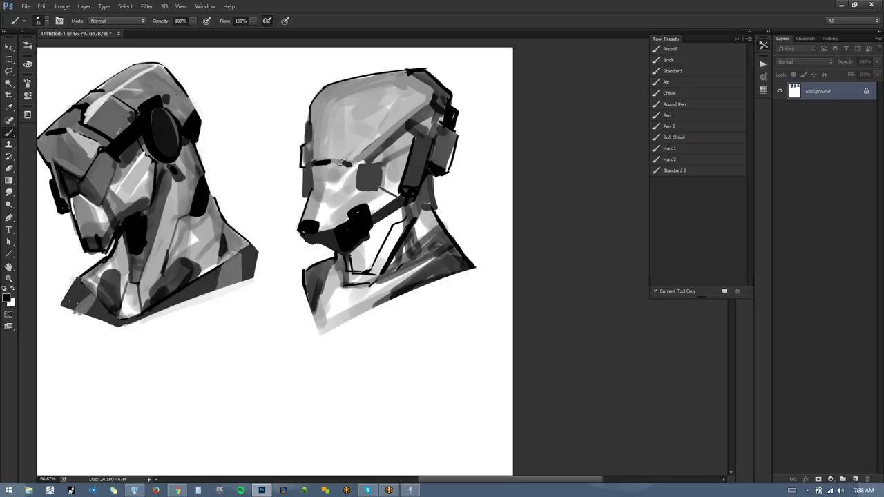
# Paint a black brow bar with small outlined tabs above it and a square black eye lens below.
pyautogui.moveTo(317, 157); pyautogui.dragTo(349, 163)
pyautogui.moveTo(323, 215)
pyautogui.mouseDown()
pyautogui.moveTo(344, 251)
pyautogui.moveTo(378, 165)
pyautogui.moveTo(365, 337)
pyautogui.moveTo(365, 243)
pyautogui.mouseUp()
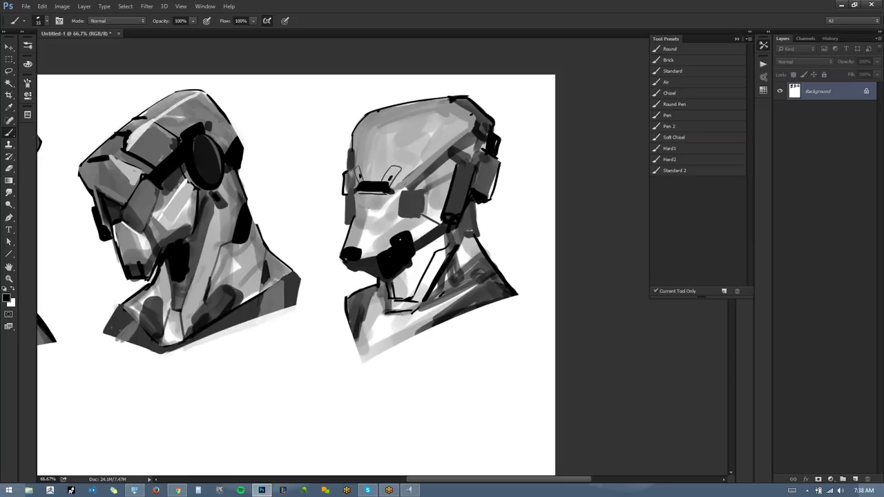
pyautogui.moveTo(363, 195)
pyautogui.mouseDown()
pyautogui.moveTo(362, 214)
pyautogui.moveTo(366, 195)
pyautogui.moveTo(378, 196)
pyautogui.moveTo(372, 212)
pyautogui.moveTo(380, 207)
pyautogui.mouseUp()
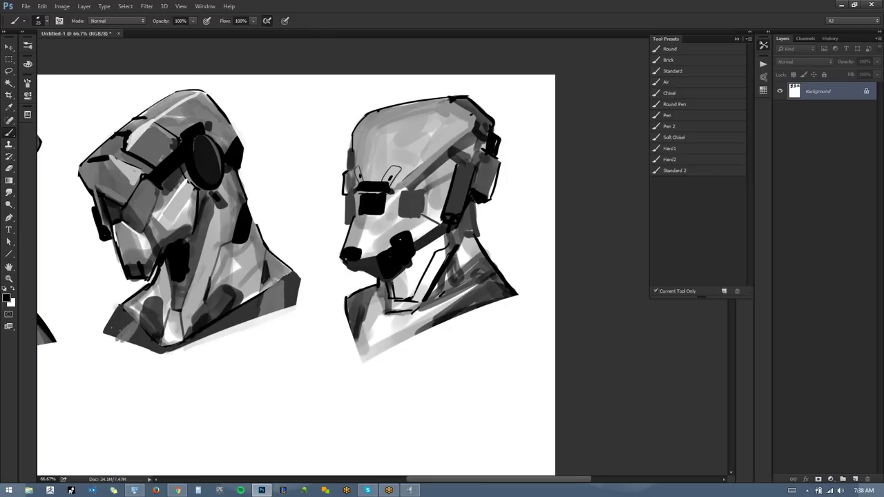
# Zoom out and flip the canvas to examine the third bust alongside the others.
pyautogui.press('z')
pyautogui.hotkey('ctrl', '-')
pyautogui.hotkey('ctrl', '-')
pyautogui.hotkey('ctrl', '-')
pyautogui.click(349, 205)
pyautogui.click(346, 194)
pyautogui.moveTo(348, 218)
pyautogui.mouseDown()
pyautogui.moveTo(349, 286)
pyautogui.moveTo(375, 389)
pyautogui.mouseUp()
pyautogui.click(345, 262)
pyautogui.press('b')
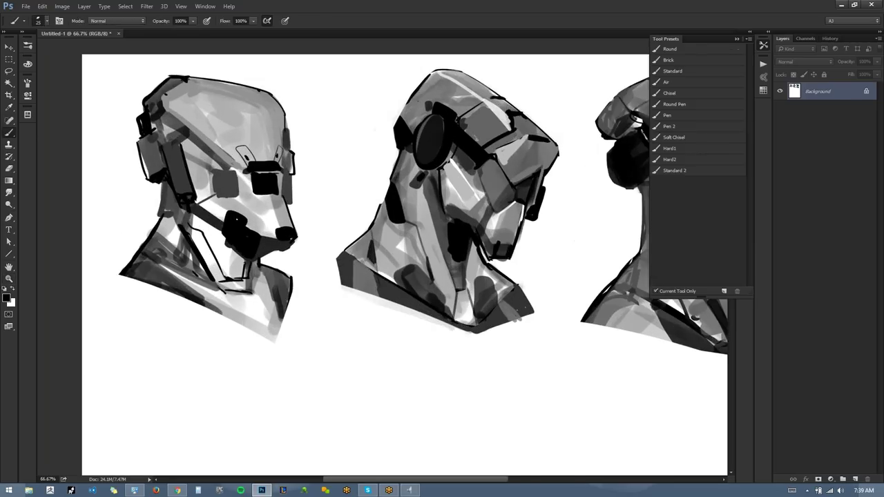
# Switch to the Round brush preset and shade the third bust's forehead above the brow bar and its snout.
pyautogui.click(690, 52)
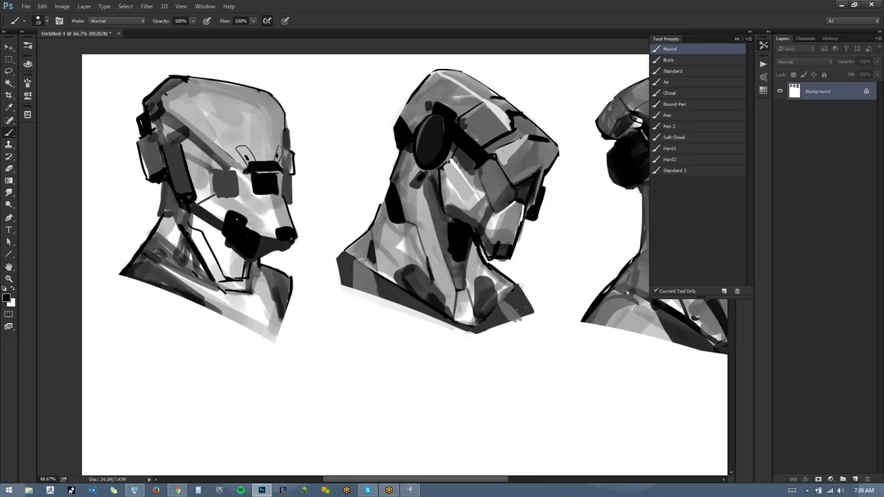
pyautogui.press(']')
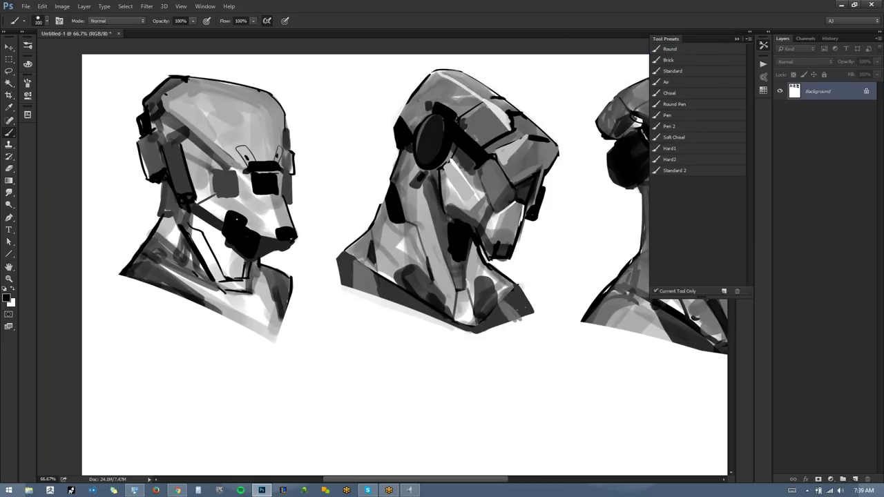
pyautogui.moveTo(261, 185); pyautogui.dragTo(264, 141)
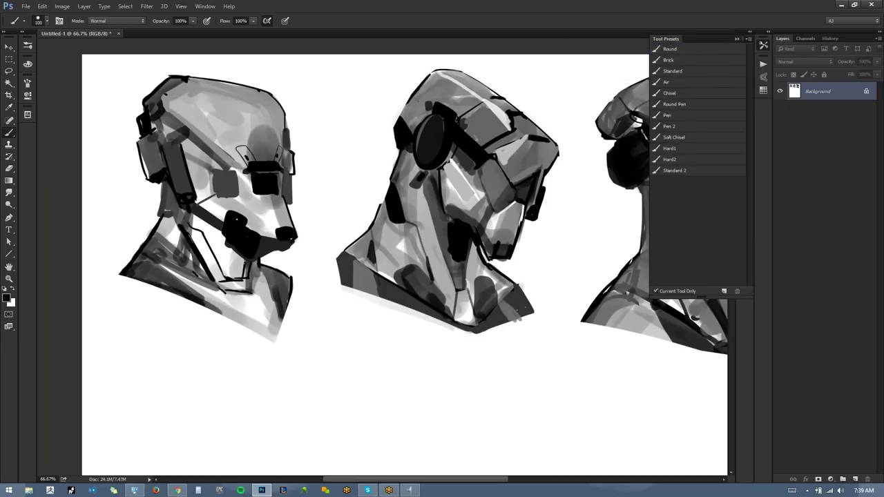
pyautogui.press('[')
pyautogui.moveTo(263, 187); pyautogui.dragTo(284, 226)
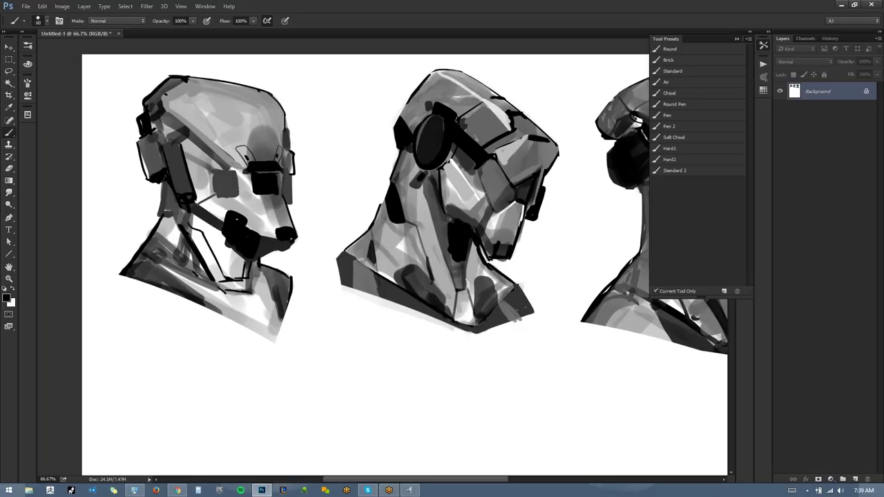
# Shade the third bust's throat, neck and front shoulder with grey Round brush strokes.
pyautogui.moveTo(242, 256); pyautogui.dragTo(232, 291)
pyautogui.moveTo(206, 229); pyautogui.dragTo(197, 250)
pyautogui.moveTo(217, 292)
pyautogui.mouseDown()
pyautogui.moveTo(257, 312)
pyautogui.moveTo(264, 290)
pyautogui.moveTo(268, 321)
pyautogui.mouseUp()
# Extend the grey forehead panel upward on the third bust and blend the crown with sampled greys.
pyautogui.keyDown('alt'); pyautogui.click(259, 143); pyautogui.keyUp('alt')
pyautogui.moveTo(251, 132)
pyautogui.mouseDown()
pyautogui.moveTo(275, 126)
pyautogui.moveTo(273, 148)
pyautogui.mouseUp()
pyautogui.moveTo(248, 113)
pyautogui.mouseDown()
pyautogui.moveTo(258, 153)
pyautogui.moveTo(254, 119)
pyautogui.moveTo(267, 116)
pyautogui.mouseUp()
pyautogui.keyDown('alt'); pyautogui.click(210, 123); pyautogui.keyUp('alt')
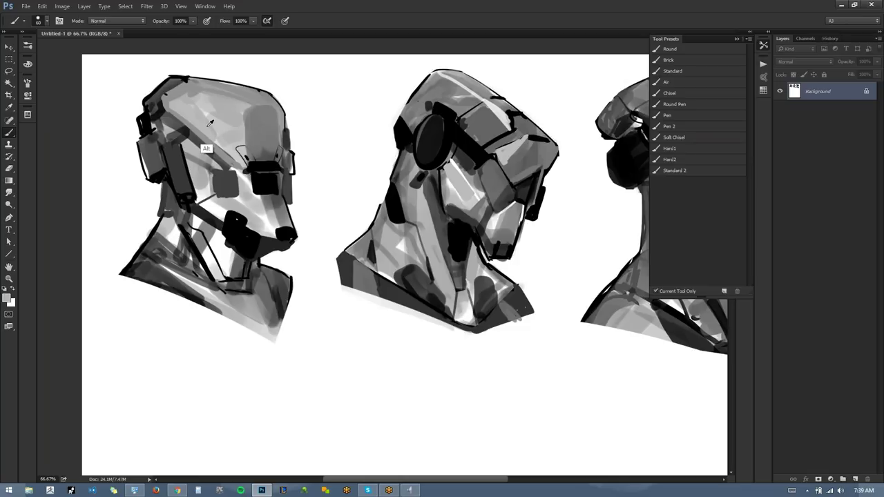
pyautogui.moveTo(183, 95); pyautogui.dragTo(235, 89)
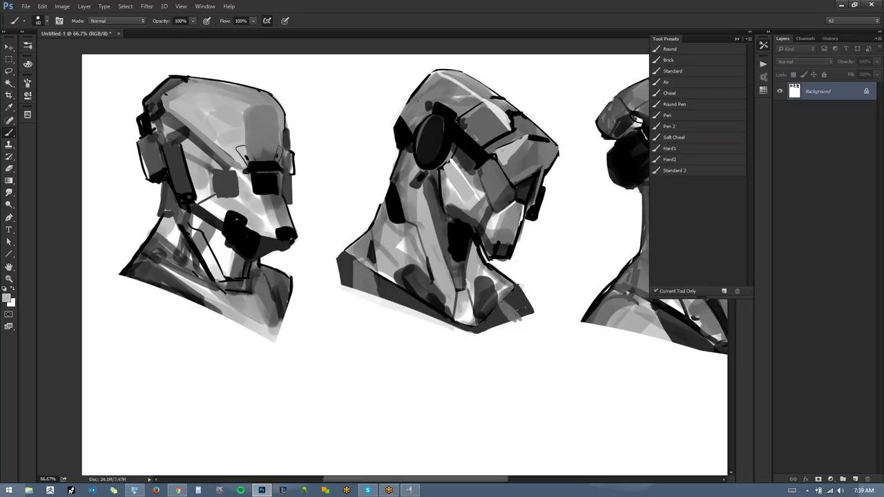
pyautogui.keyDown('alt'); pyautogui.click(260, 124); pyautogui.keyUp('alt')
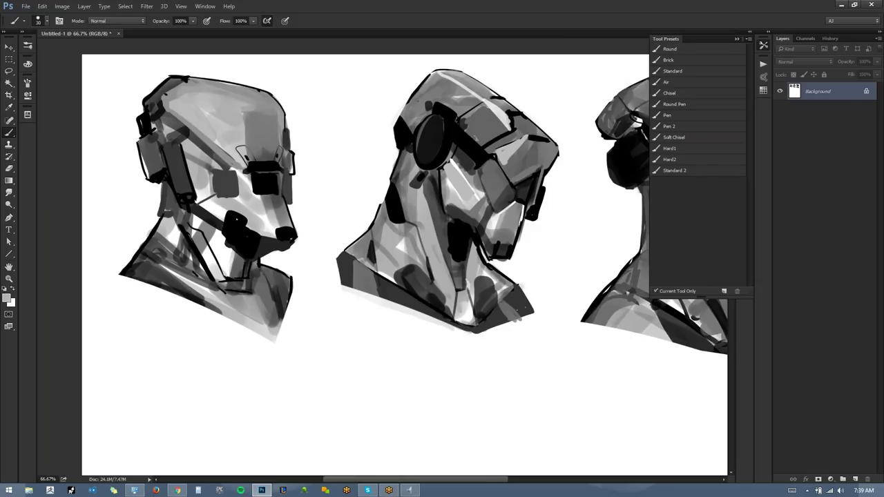
pyautogui.moveTo(207, 88)
pyautogui.mouseDown()
pyautogui.moveTo(266, 97)
pyautogui.moveTo(260, 111)
pyautogui.moveTo(278, 138)
pyautogui.mouseUp()
# Flip the canvas and draw a small oval outline beside the top of the third bust's forehead panel.
pyautogui.keyDown('alt'); pyautogui.click(266, 149); pyautogui.keyUp('alt')
pyautogui.hotkey('ctrl', 'shift', 'h')
pyautogui.moveTo(642, 181); pyautogui.dragTo(377, 182)
pyautogui.keyDown('alt'); pyautogui.click(376, 181); pyautogui.keyUp('alt')
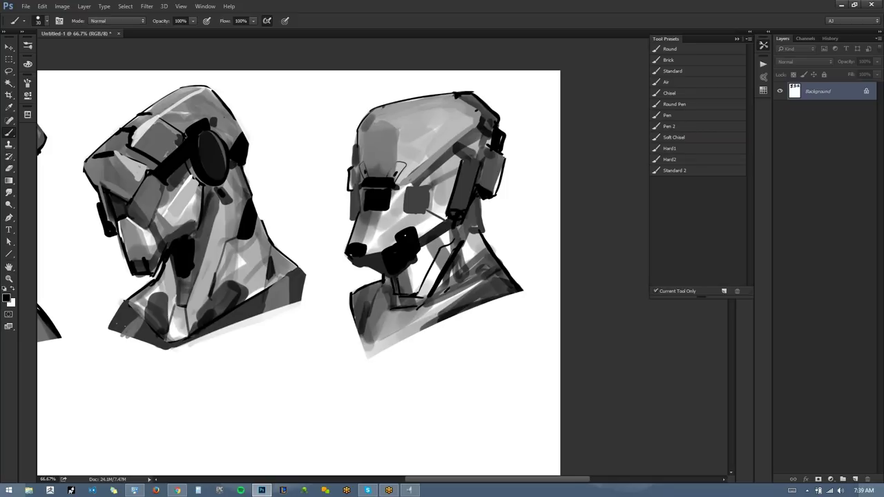
pyautogui.moveTo(396, 123)
pyautogui.mouseDown()
pyautogui.moveTo(399, 129)
pyautogui.moveTo(371, 125)
pyautogui.mouseUp()
pyautogui.keyDown('alt'); pyautogui.click(410, 142); pyautogui.keyUp('alt')
pyautogui.press('[')
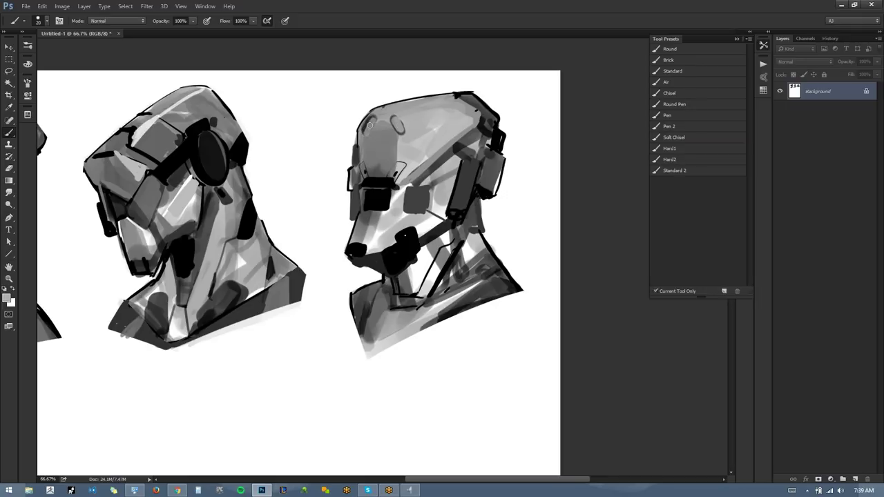
# Zoom out to 25% to examine the whole sheet, and zoom back in on the third bust.
pyautogui.keyDown('alt'); pyautogui.click(385, 207); pyautogui.keyUp('alt')
pyautogui.keyDown('alt'); pyautogui.click(385, 207); pyautogui.keyUp('alt')
pyautogui.keyDown('alt'); pyautogui.click(385, 208); pyautogui.keyUp('alt')
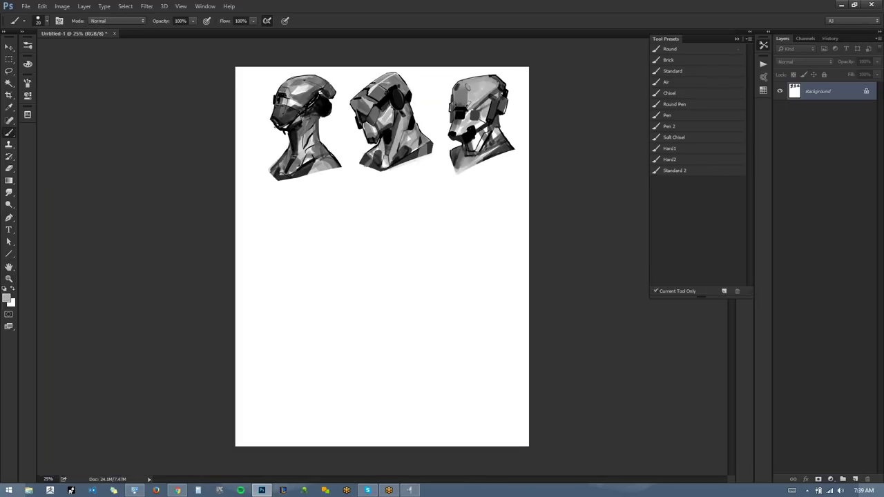
pyautogui.keyDown('ctrl'); pyautogui.click(473, 96); pyautogui.keyUp('ctrl')
pyautogui.keyDown('ctrl'); pyautogui.click(473, 96); pyautogui.keyUp('ctrl')
pyautogui.scroll(4, 474, 98)
pyautogui.scroll(-1, 475, 97)
pyautogui.press('b')
# Draw a matching oval outline on the other side of the third bust's forehead panel.
pyautogui.moveTo(343, 138); pyautogui.dragTo(322, 174)
pyautogui.keyDown('alt'); pyautogui.click(407, 230); pyautogui.keyUp('alt')
pyautogui.keyDown('alt'); pyautogui.click(408, 232); pyautogui.keyUp('alt')
pyautogui.keyDown('alt'); pyautogui.click(408, 238); pyautogui.keyUp('alt')
pyautogui.moveTo(402, 311)
pyautogui.mouseDown()
pyautogui.moveTo(399, 179)
pyautogui.moveTo(379, 255)
pyautogui.mouseUp()
pyautogui.keyDown('ctrl'); pyautogui.click(406, 170); pyautogui.keyUp('ctrl')
pyautogui.keyDown('ctrl'); pyautogui.click(405, 171); pyautogui.keyUp('ctrl')
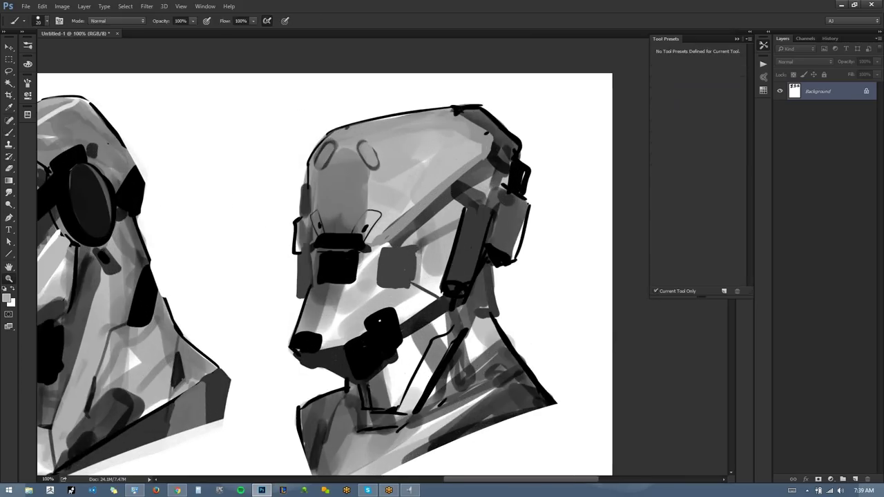
# Add small black dots at the ends of both forehead ovals on the third bust.
pyautogui.scroll(3, 377, 154)
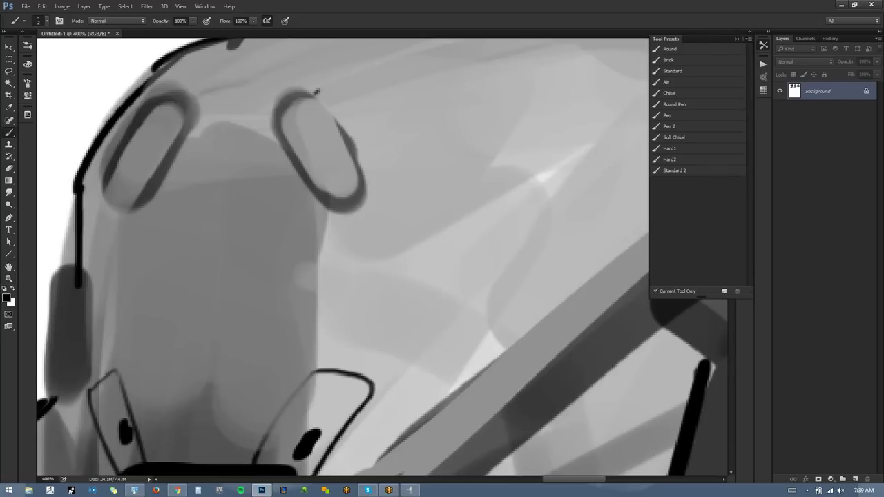
pyautogui.moveTo(330, 226); pyautogui.dragTo(338, 217)
pyautogui.press('z')
pyautogui.keyDown('alt'); pyautogui.click(150, 250); pyautogui.keyUp('alt')
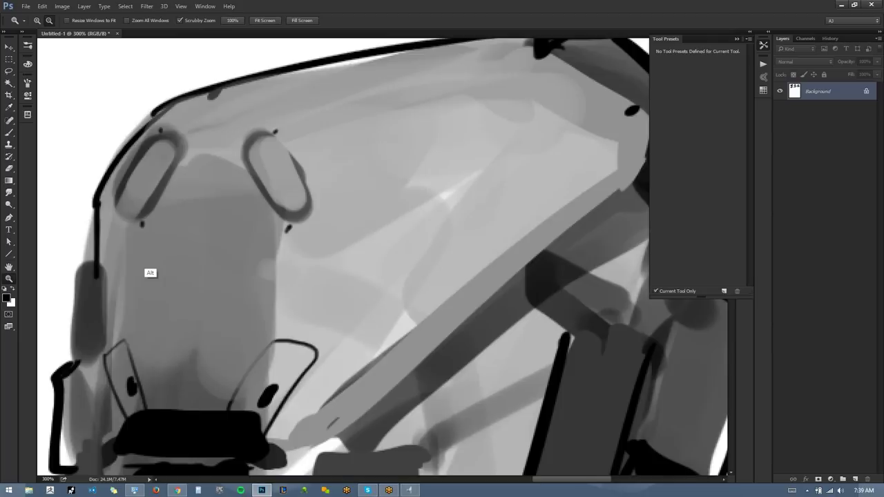
pyautogui.keyDown('alt'); pyautogui.click(149, 250); pyautogui.keyUp('alt')
pyautogui.keyDown('alt'); pyautogui.click(149, 250); pyautogui.keyUp('alt')
pyautogui.keyDown('alt'); pyautogui.click(150, 249); pyautogui.keyUp('alt')
pyautogui.moveTo(179, 313)
pyautogui.mouseDown()
pyautogui.moveTo(385, 174)
pyautogui.moveTo(389, 210)
pyautogui.mouseUp()
pyautogui.scroll(3, 389, 209)
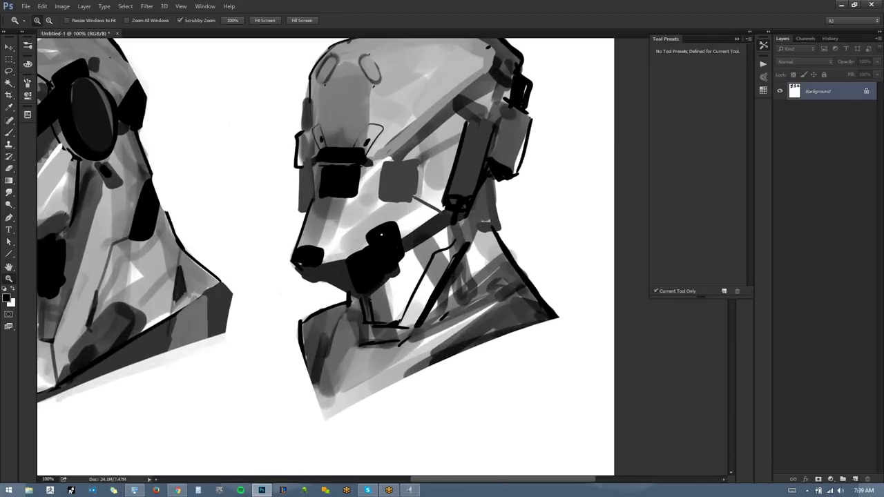
# Frame the third bust's square black eye lens with thin grey border strokes.
pyautogui.press('b')
pyautogui.moveTo(294, 103); pyautogui.dragTo(289, 187)
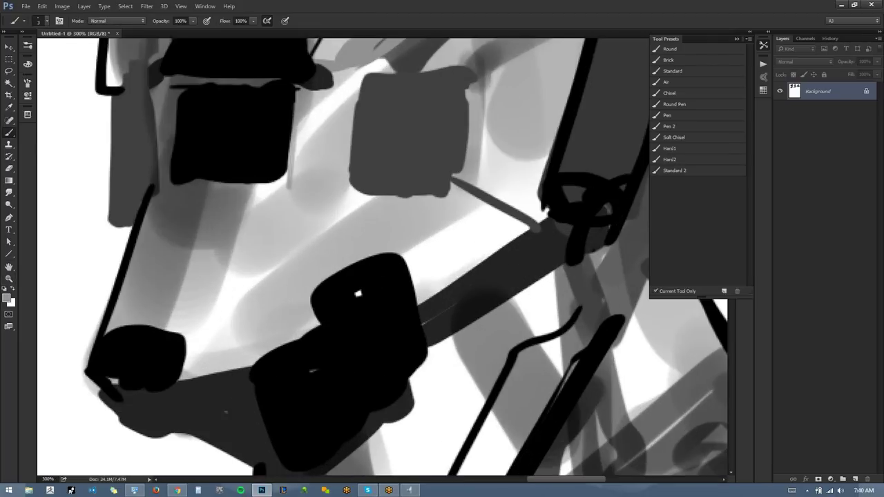
pyautogui.moveTo(172, 94)
pyautogui.mouseDown()
pyautogui.moveTo(168, 190)
pyautogui.moveTo(289, 197)
pyautogui.mouseUp()
pyautogui.moveTo(177, 186); pyautogui.dragTo(293, 188)
pyautogui.press('d')
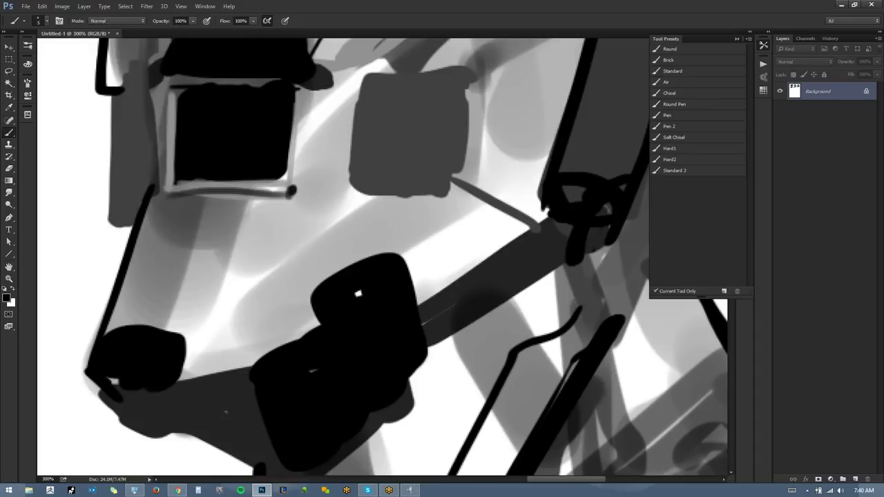
# Zoom out to 33.33% and flip the canvas to examine all three busts together.
pyautogui.press('z')
pyautogui.keyDown('alt'); pyautogui.click(203, 246); pyautogui.keyUp('alt')
pyautogui.keyDown('alt'); pyautogui.click(203, 246); pyautogui.keyUp('alt')
pyautogui.keyDown('alt'); pyautogui.click(203, 257); pyautogui.keyUp('alt')
pyautogui.keyDown('alt'); pyautogui.click(239, 257); pyautogui.keyUp('alt')
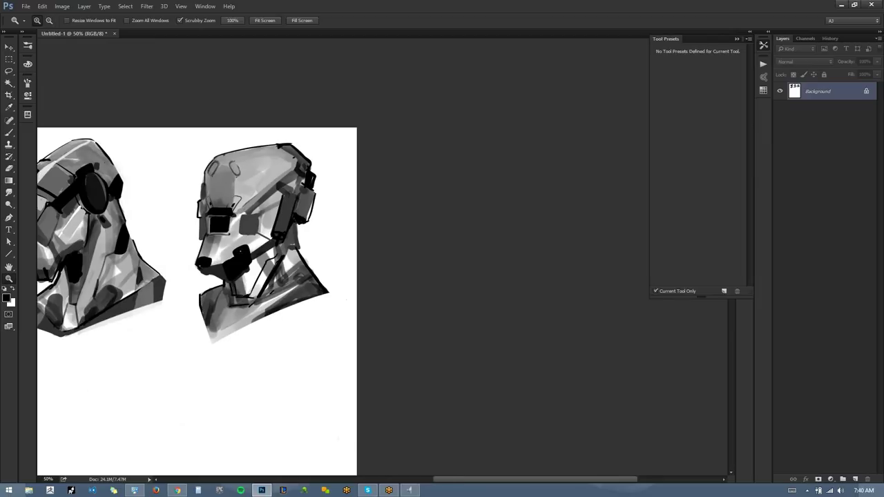
pyautogui.moveTo(239, 258); pyautogui.dragTo(450, 168)
pyautogui.keyDown('alt'); pyautogui.click(470, 196); pyautogui.keyUp('alt')
pyautogui.hotkey('ctrl', 'shift', 'h')
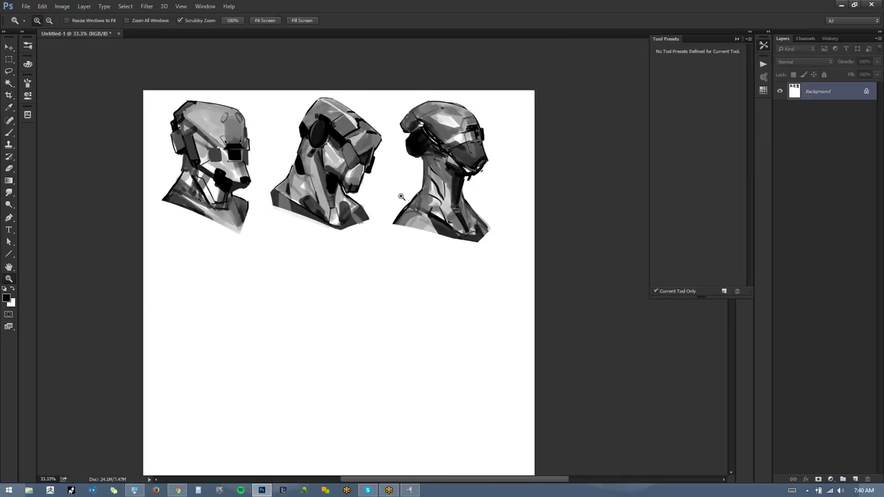
# Lasso the third bust in the row, scale it down to about 94.6%, shift it away from the middle bust and deselect.
pyautogui.click(262, 247)
pyautogui.moveTo(265, 257); pyautogui.dragTo(256, 316)
pyautogui.keyDown('alt'); pyautogui.click(259, 316); pyautogui.keyUp('alt')
pyautogui.press('l')
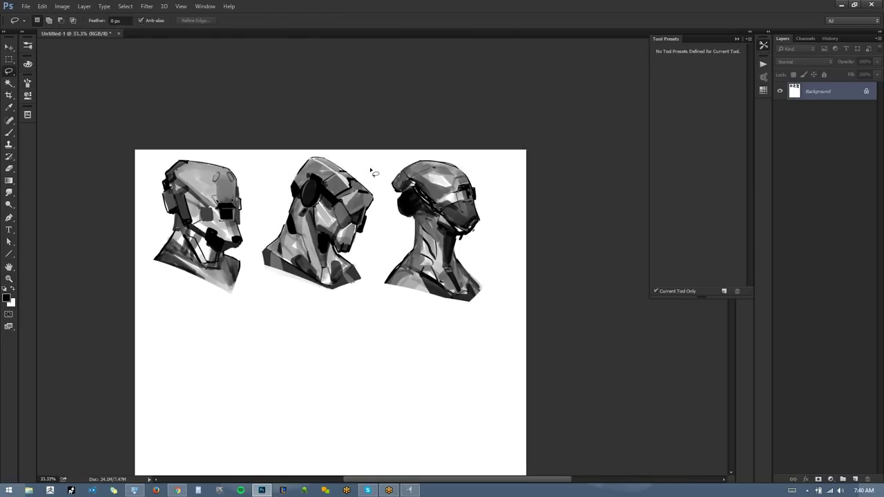
pyautogui.moveTo(475, 153)
pyautogui.mouseDown()
pyautogui.moveTo(387, 188)
pyautogui.moveTo(363, 302)
pyautogui.moveTo(492, 150)
pyautogui.mouseUp()
pyautogui.hotkey('ctrl', 't')
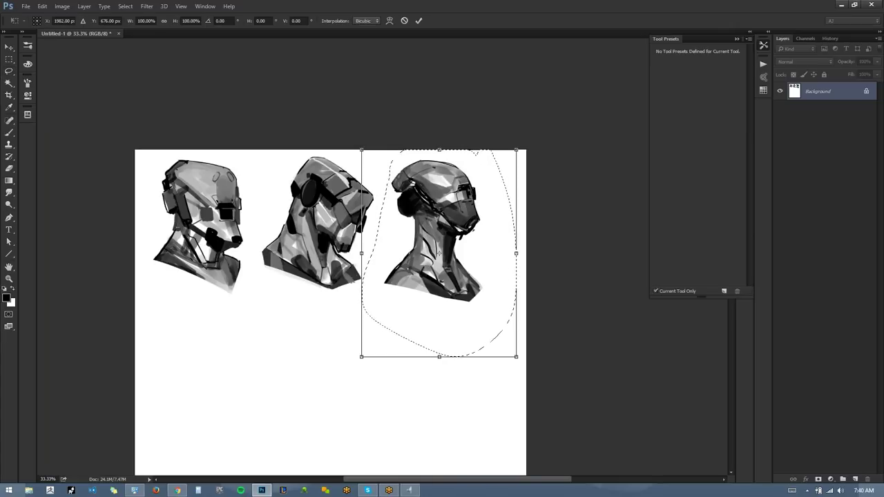
pyautogui.moveTo(517, 357); pyautogui.dragTo(503, 350)
pyautogui.moveTo(479, 260); pyautogui.dragTo(479, 258)
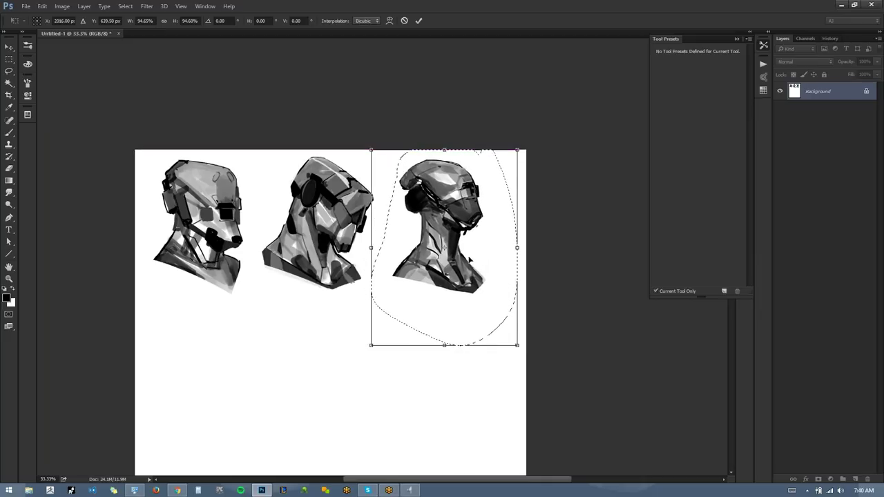
pyautogui.press('Return')
pyautogui.hotkey('ctrl', 'd')
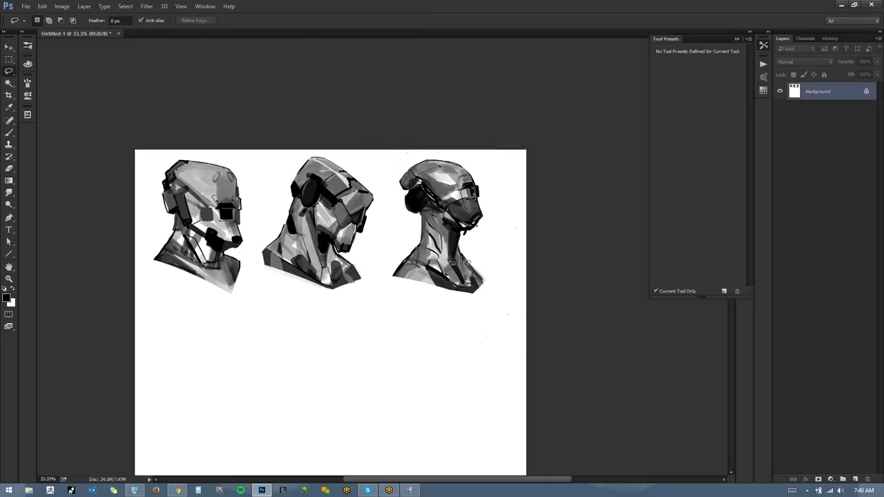
# Select all three busts with a rectangular marquee, nudge them slightly down and to the right, and deselect.
pyautogui.moveTo(465, 335); pyautogui.dragTo(434, 272)
pyautogui.press('m')
pyautogui.moveTo(109, 97); pyautogui.dragTo(501, 253)
pyautogui.press('v')
pyautogui.moveTo(439, 205); pyautogui.dragTo(447, 211)
pyautogui.hotkey('ctrl', 'd')
# Flip the canvas and zoom out to 12.5% and back to 50% to examine the row of busts.
pyautogui.hotkey('ctrl', 'shift', 'h')
pyautogui.moveTo(436, 296); pyautogui.dragTo(443, 247)
pyautogui.press('z')
pyautogui.keyDown('alt'); pyautogui.tripleClick(462, 209); pyautogui.keyUp('alt')
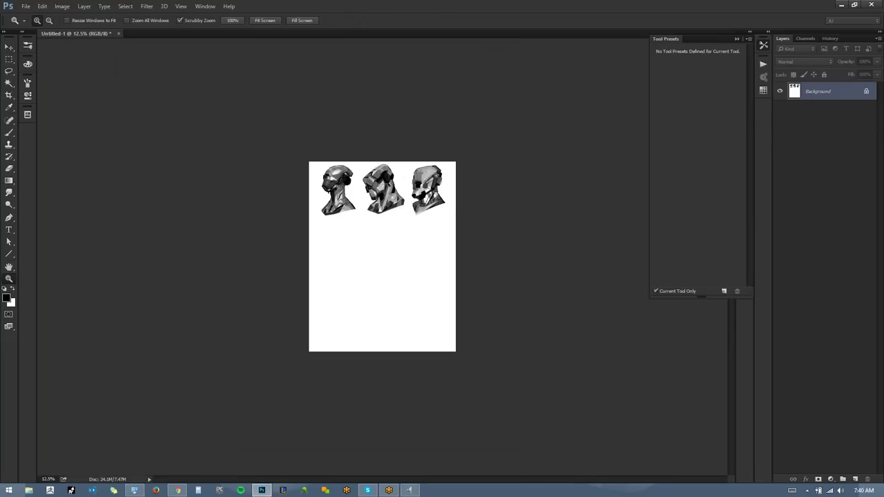
pyautogui.doubleClick(453, 206)
pyautogui.click(451, 215)
pyautogui.moveTo(417, 178); pyautogui.dragTo(429, 223)
pyautogui.keyDown('ctrl'); pyautogui.click(391, 213); pyautogui.keyUp('ctrl')
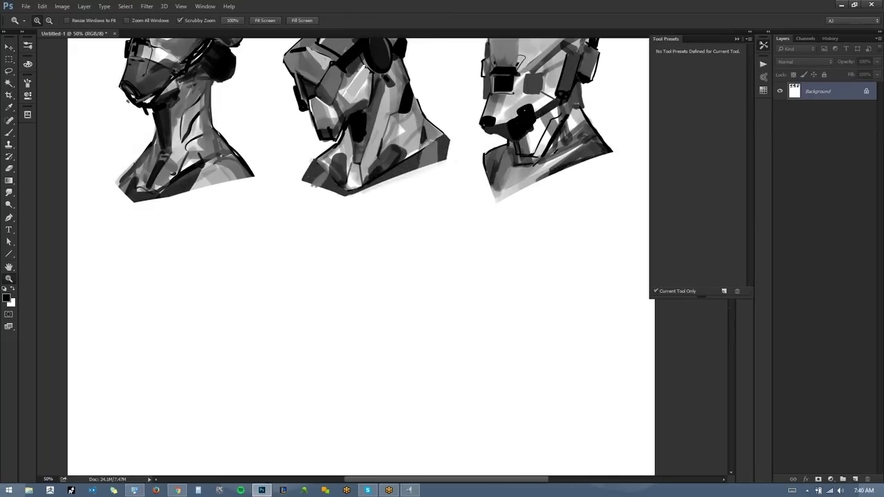
pyautogui.moveTo(385, 197); pyautogui.dragTo(384, 260)
# Switch to a white brush and clean up the rough shoulder edge of the bust at the left of the row.
pyautogui.press('b')
pyautogui.press('x')
pyautogui.moveTo(129, 228); pyautogui.dragTo(119, 241)
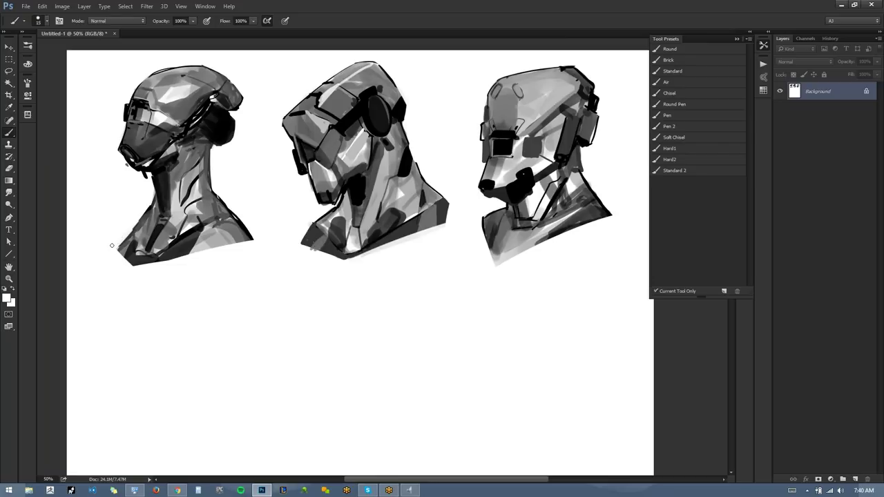
pyautogui.moveTo(394, 241); pyautogui.dragTo(375, 258)
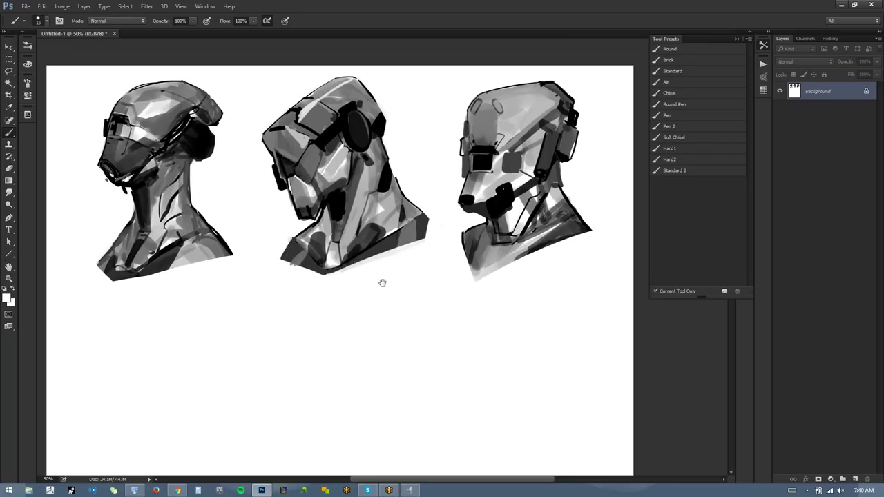
pyautogui.press('z')
pyautogui.keyDown('alt'); pyautogui.click(385, 319); pyautogui.keyUp('alt')
pyautogui.click(443, 302)
pyautogui.press('b')
pyautogui.moveTo(439, 272)
pyautogui.mouseDown()
pyautogui.moveTo(466, 265)
pyautogui.moveTo(459, 271)
pyautogui.moveTo(434, 221)
pyautogui.moveTo(411, 251)
pyautogui.moveTo(414, 235)
pyautogui.moveTo(392, 220)
pyautogui.mouseUp()
# Enlarge the brush and paint white over the ragged bottom edge of the bust at the right of the row.
pyautogui.press('z')
pyautogui.keyDown('alt'); pyautogui.click(475, 315); pyautogui.keyUp('alt')
pyautogui.press('b')
pyautogui.press(']')
pyautogui.press(']')
pyautogui.press(']')
pyautogui.moveTo(426, 161)
pyautogui.mouseDown()
pyautogui.moveTo(418, 194)
pyautogui.moveTo(422, 164)
pyautogui.mouseUp()
# Select the whole row of three busts and move it straight down a little from the canvas's upper edge.
pyautogui.press('m')
pyautogui.moveTo(124, 51)
pyautogui.mouseDown()
pyautogui.moveTo(228, 148)
pyautogui.moveTo(523, 271)
pyautogui.moveTo(523, 241)
pyautogui.moveTo(515, 246)
pyautogui.mouseUp()
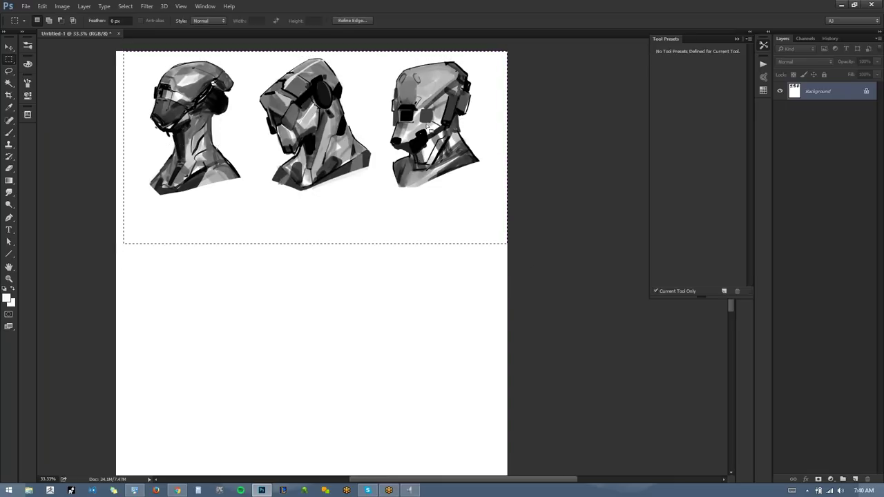
pyautogui.press('v')
pyautogui.press('shift')
pyautogui.moveTo(426, 207); pyautogui.dragTo(426, 223)
pyautogui.moveTo(376, 268); pyautogui.dragTo(408, 201)
# Hide the panels and sketch the crown and front face contour of a fourth bust in gray below the row.
pyautogui.press('z')
pyautogui.click(402, 277)
pyautogui.click(381, 251)
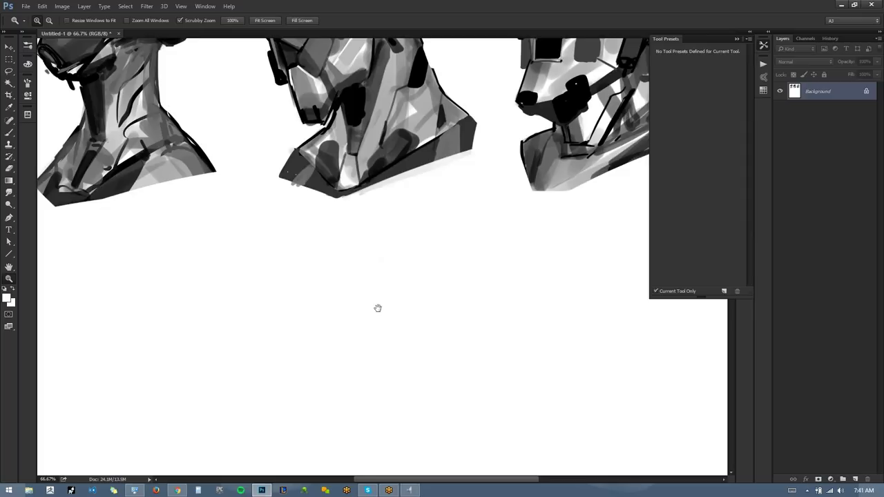
pyautogui.moveTo(335, 206); pyautogui.dragTo(371, 276)
pyautogui.keyDown('alt'); pyautogui.click(381, 310); pyautogui.keyUp('alt')
pyautogui.moveTo(396, 348); pyautogui.dragTo(351, 232)
pyautogui.press('b')
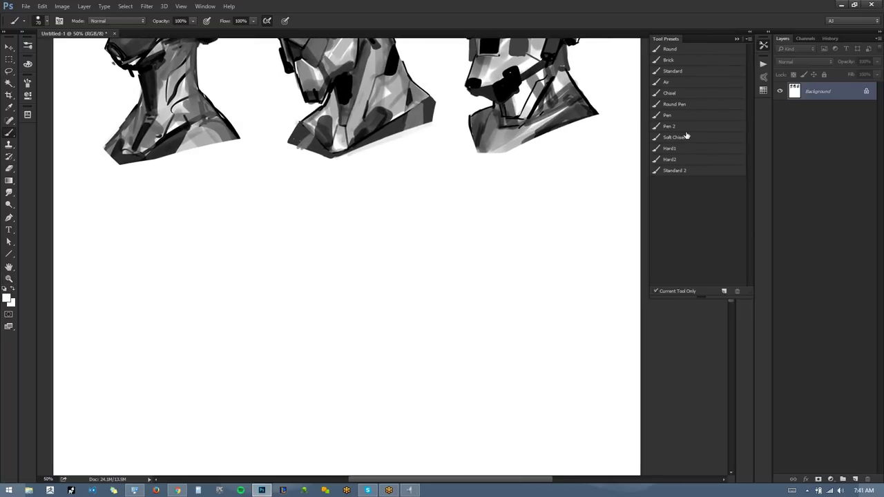
pyautogui.press('Tab')
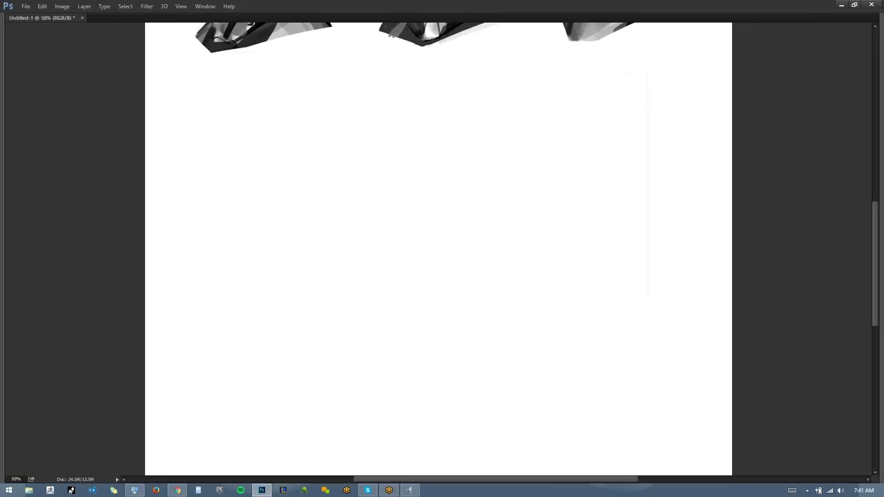
pyautogui.moveTo(338, 122); pyautogui.dragTo(266, 204)
pyautogui.hotkey('ctrl', 'z')
pyautogui.moveTo(351, 122)
pyautogui.mouseDown()
pyautogui.moveTo(270, 132)
pyautogui.moveTo(267, 172)
pyautogui.mouseUp()
pyautogui.moveTo(277, 128)
pyautogui.mouseDown()
pyautogui.moveTo(273, 214)
pyautogui.moveTo(272, 193)
pyautogui.mouseUp()
pyautogui.moveTo(273, 165); pyautogui.dragTo(275, 261)
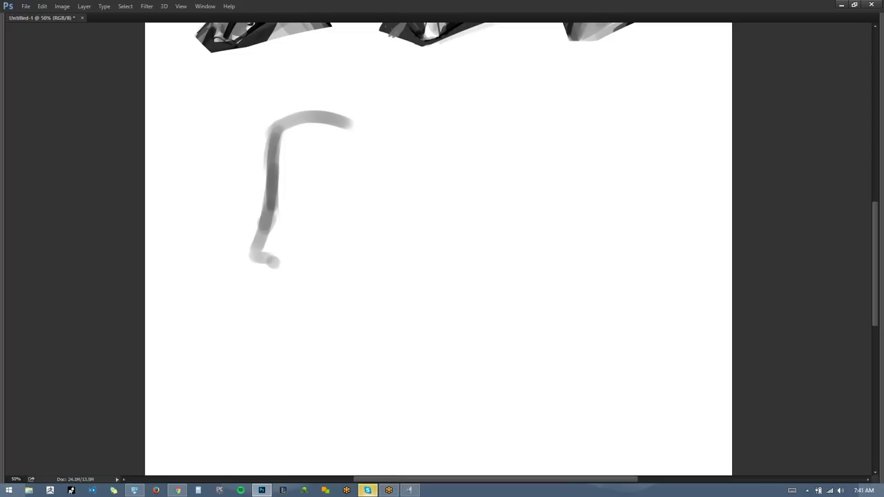
# Sketch the fourth bust's jawline, back of the head and forehead edge in translucent gray, undoing the last stray stroke.
pyautogui.moveTo(274, 202)
pyautogui.mouseDown()
pyautogui.moveTo(271, 221)
pyautogui.moveTo(329, 217)
pyautogui.moveTo(353, 205)
pyautogui.mouseUp()
pyautogui.moveTo(345, 126)
pyautogui.mouseDown()
pyautogui.moveTo(379, 120)
pyautogui.moveTo(395, 168)
pyautogui.moveTo(359, 202)
pyautogui.mouseUp()
pyautogui.moveTo(258, 135)
pyautogui.mouseDown()
pyautogui.moveTo(276, 130)
pyautogui.moveTo(275, 190)
pyautogui.moveTo(290, 207)
pyautogui.mouseUp()
pyautogui.moveTo(268, 163); pyautogui.dragTo(292, 209)
pyautogui.moveTo(277, 180); pyautogui.dragTo(401, 143)
pyautogui.hotkey('ctrl', 'z')
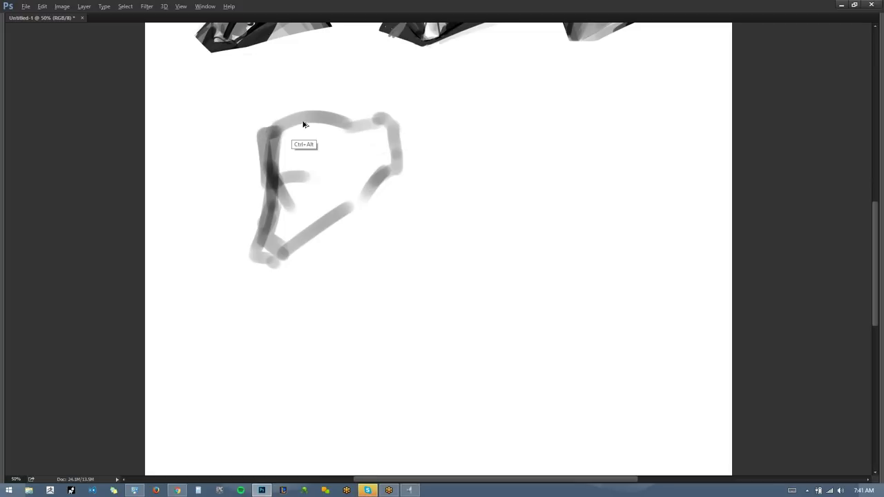
# Fill the fourth head's cheek and side planes with light gray, flip the canvas and darken the front of the face.
pyautogui.moveTo(266, 133)
pyautogui.mouseDown()
pyautogui.moveTo(329, 118)
pyautogui.moveTo(396, 122)
pyautogui.moveTo(389, 177)
pyautogui.moveTo(345, 204)
pyautogui.mouseUp()
pyautogui.moveTo(311, 170)
pyautogui.mouseDown()
pyautogui.moveTo(347, 204)
pyautogui.moveTo(369, 150)
pyautogui.moveTo(382, 166)
pyautogui.mouseUp()
pyautogui.moveTo(264, 137)
pyautogui.mouseDown()
pyautogui.moveTo(274, 213)
pyautogui.moveTo(287, 188)
pyautogui.moveTo(321, 191)
pyautogui.moveTo(331, 201)
pyautogui.mouseUp()
pyautogui.moveTo(278, 135)
pyautogui.mouseDown()
pyautogui.moveTo(282, 168)
pyautogui.moveTo(290, 131)
pyautogui.moveTo(322, 161)
pyautogui.mouseUp()
pyautogui.hotkey('ctrl', 'shift', 'h')
pyautogui.moveTo(455, 172); pyautogui.dragTo(289, 178)
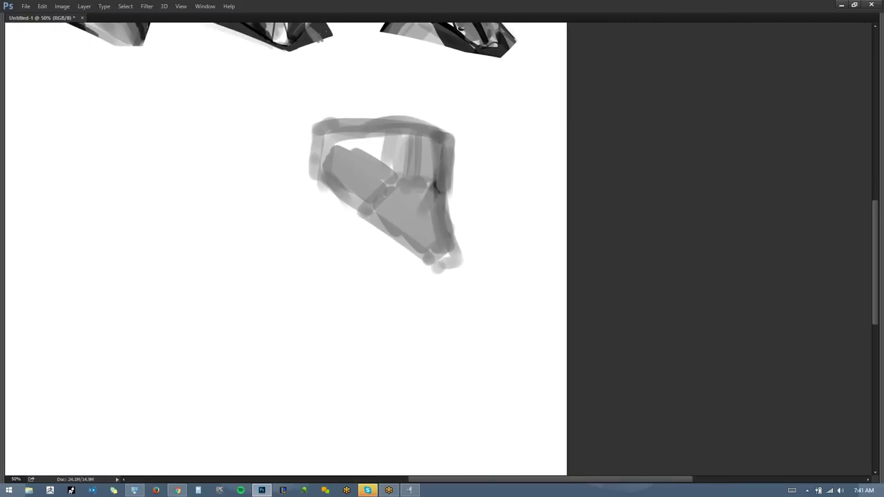
pyautogui.moveTo(442, 196)
pyautogui.mouseDown()
pyautogui.moveTo(446, 144)
pyautogui.moveTo(421, 137)
pyautogui.mouseUp()
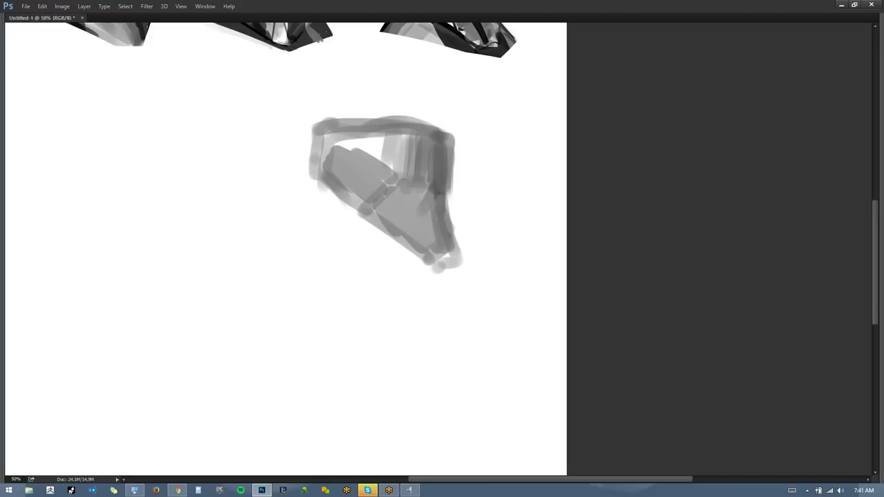
# Paint a dark gray pad on the back of the fourth head and block in the neck and shoulder lines.
pyautogui.moveTo(334, 136)
pyautogui.mouseDown()
pyautogui.moveTo(318, 160)
pyautogui.moveTo(337, 140)
pyautogui.mouseUp()
pyautogui.moveTo(352, 173)
pyautogui.mouseDown()
pyautogui.moveTo(323, 210)
pyautogui.moveTo(331, 228)
pyautogui.moveTo(319, 279)
pyautogui.moveTo(365, 314)
pyautogui.mouseUp()
pyautogui.moveTo(435, 257)
pyautogui.mouseDown()
pyautogui.moveTo(403, 267)
pyautogui.moveTo(392, 314)
pyautogui.mouseUp()
pyautogui.moveTo(312, 263)
pyautogui.mouseDown()
pyautogui.moveTo(335, 315)
pyautogui.moveTo(383, 335)
pyautogui.mouseUp()
pyautogui.moveTo(407, 272)
pyautogui.mouseDown()
pyautogui.moveTo(422, 333)
pyautogui.moveTo(410, 340)
pyautogui.mouseUp()
pyautogui.moveTo(342, 233)
pyautogui.mouseDown()
pyautogui.moveTo(370, 255)
pyautogui.moveTo(363, 297)
pyautogui.moveTo(379, 299)
pyautogui.mouseUp()
pyautogui.moveTo(392, 279)
pyautogui.mouseDown()
pyautogui.moveTo(413, 261)
pyautogui.moveTo(406, 294)
pyautogui.mouseUp()
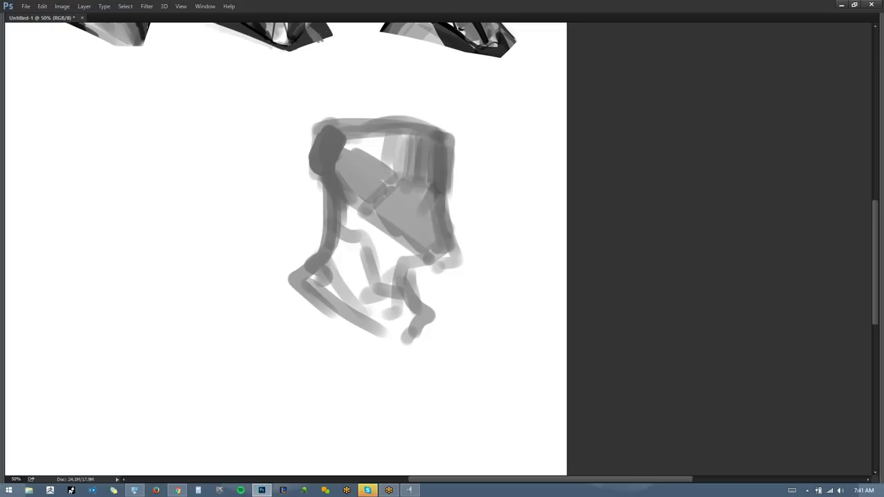
# Paint white into the gap between jaw and neck and add a near-black wedge on the cheek.
pyautogui.moveTo(365, 220); pyautogui.dragTo(379, 227)
pyautogui.moveTo(361, 189); pyautogui.dragTo(366, 232)
pyautogui.keyDown('alt'); pyautogui.click(379, 257); pyautogui.keyUp('alt')
pyautogui.moveTo(354, 199); pyautogui.dragTo(350, 218)
pyautogui.moveTo(355, 200); pyautogui.dragTo(362, 235)
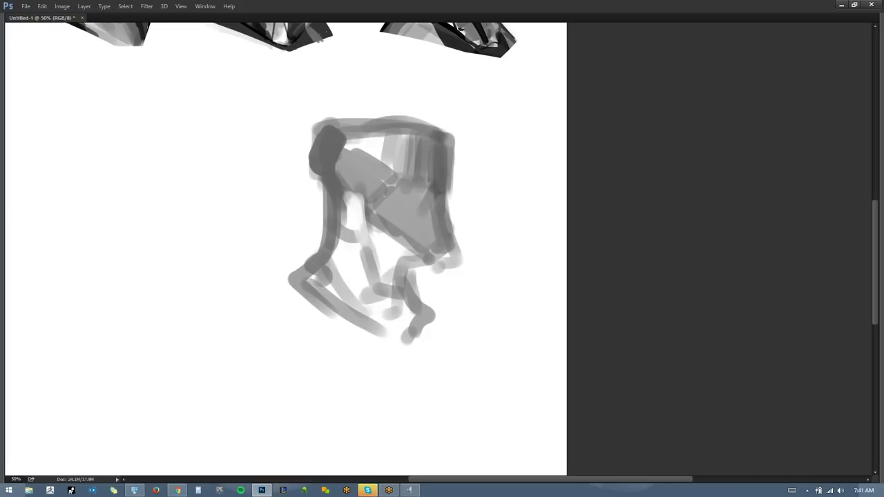
pyautogui.moveTo(369, 201); pyautogui.dragTo(373, 219)
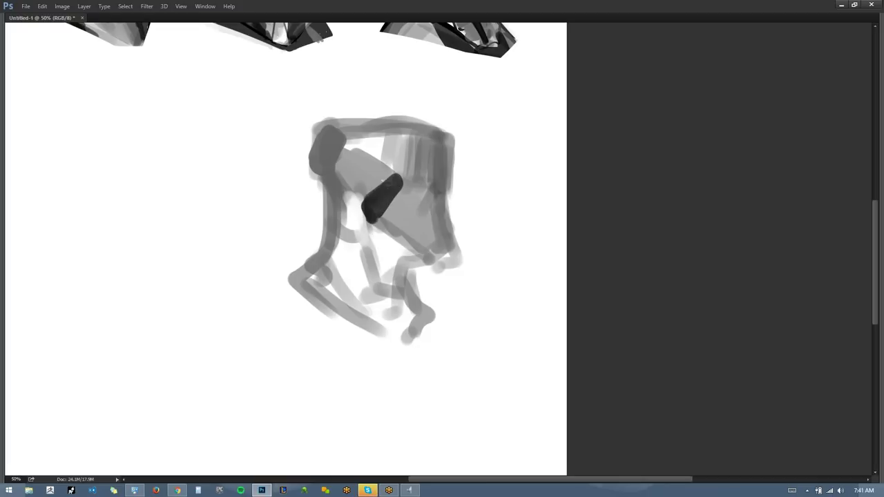
# Add a small dark piece on the face's front edge, flip the canvas and paint gray along the crown.
pyautogui.moveTo(449, 191); pyautogui.dragTo(452, 215)
pyautogui.hotkey('ctrl', 'f')
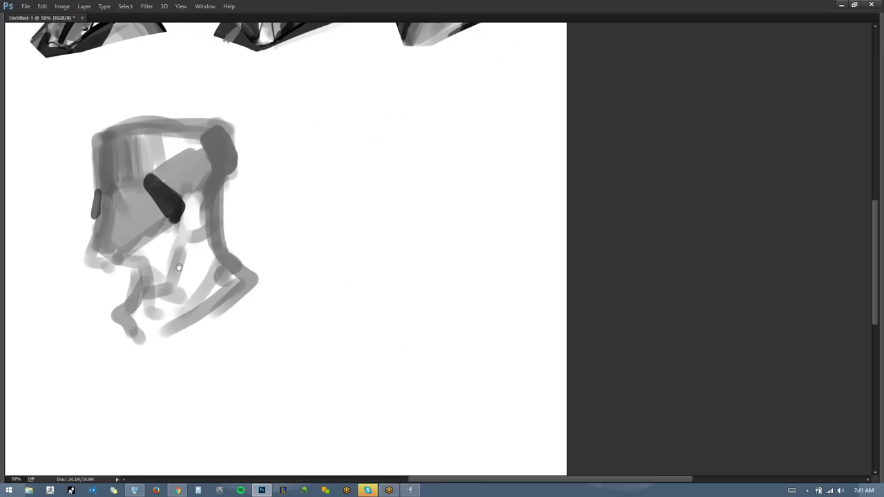
pyautogui.moveTo(178, 267); pyautogui.dragTo(517, 225)
pyautogui.keyDown('alt'); pyautogui.click(449, 98); pyautogui.keyUp('alt')
pyautogui.moveTo(436, 102)
pyautogui.mouseDown()
pyautogui.moveTo(437, 120)
pyautogui.moveTo(457, 87)
pyautogui.moveTo(496, 77)
pyautogui.mouseUp()
pyautogui.moveTo(440, 89); pyautogui.dragTo(553, 78)
pyautogui.moveTo(477, 80); pyautogui.dragTo(544, 75)
# Step back through the last few brush strokes on the fourth head's crown.
pyautogui.hotkey('ctrl', 'alt', 'z')
pyautogui.hotkey('ctrl', 'alt', 'z')
pyautogui.hotkey('ctrl', 'alt', 'z')
pyautogui.hotkey('ctrl', 'alt', 'z')
pyautogui.hotkey('ctrl', 'alt', 'z')
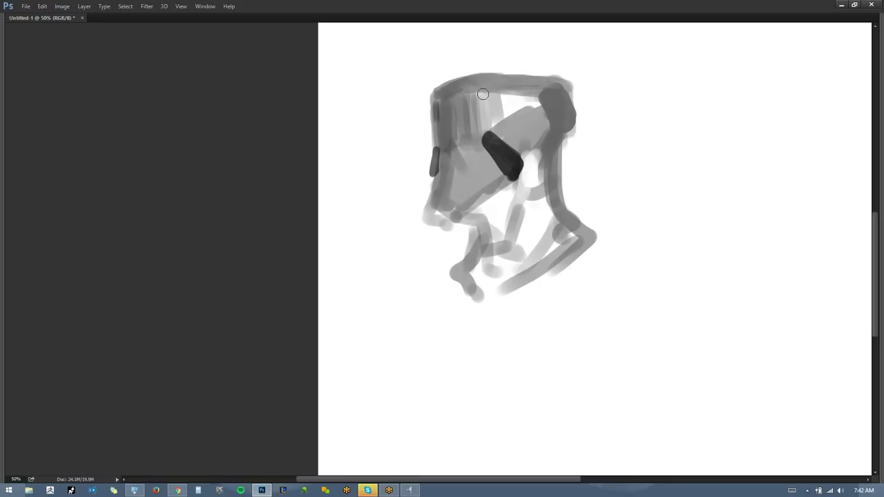
# Fill the fourth head's face, upper side and underside of the jaw with gray strokes.
pyautogui.moveTo(443, 122)
pyautogui.mouseDown()
pyautogui.moveTo(401, 182)
pyautogui.moveTo(402, 214)
pyautogui.mouseUp()
pyautogui.moveTo(385, 263)
pyautogui.mouseDown()
pyautogui.moveTo(394, 205)
pyautogui.moveTo(397, 252)
pyautogui.mouseUp()
pyautogui.moveTo(401, 252); pyautogui.dragTo(417, 198)
pyautogui.moveTo(424, 149); pyautogui.dragTo(448, 181)
pyautogui.moveTo(457, 151); pyautogui.dragTo(477, 178)
pyautogui.moveTo(420, 265)
pyautogui.mouseDown()
pyautogui.moveTo(452, 247)
pyautogui.moveTo(442, 290)
pyautogui.mouseUp()
# Flip the canvas and draw a dark band at the nape with a thin seam line running up to the crown.
pyautogui.hotkey('ctrl', 'shift', 'h')
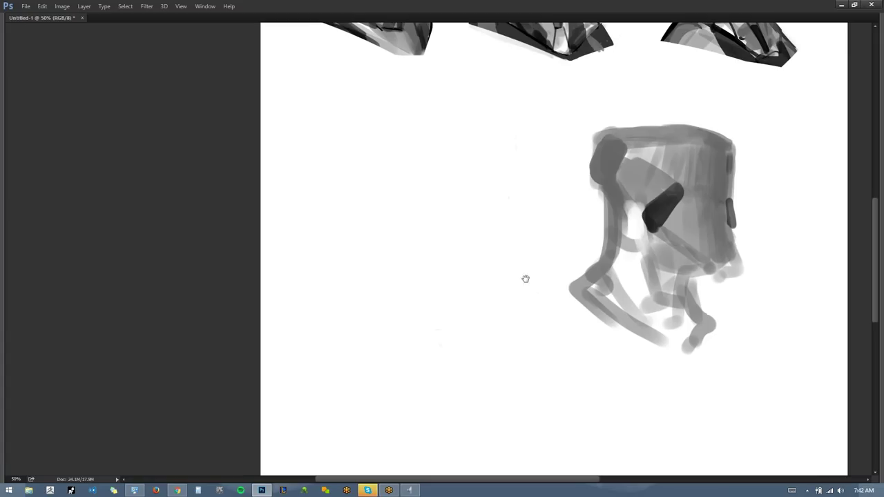
pyautogui.moveTo(525, 278); pyautogui.dragTo(329, 251)
pyautogui.moveTo(474, 200); pyautogui.dragTo(447, 208)
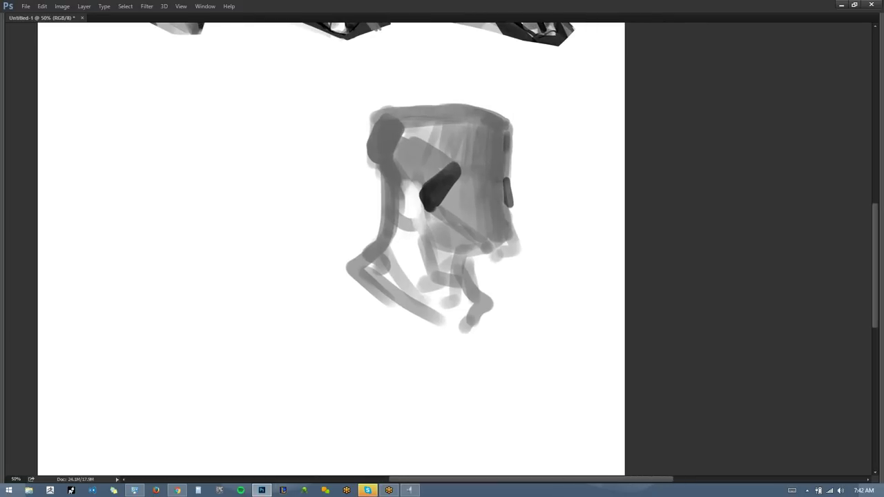
pyautogui.moveTo(414, 178)
pyautogui.mouseDown()
pyautogui.moveTo(392, 194)
pyautogui.moveTo(399, 188)
pyautogui.moveTo(387, 183)
pyautogui.moveTo(388, 196)
pyautogui.moveTo(454, 110)
pyautogui.mouseUp()
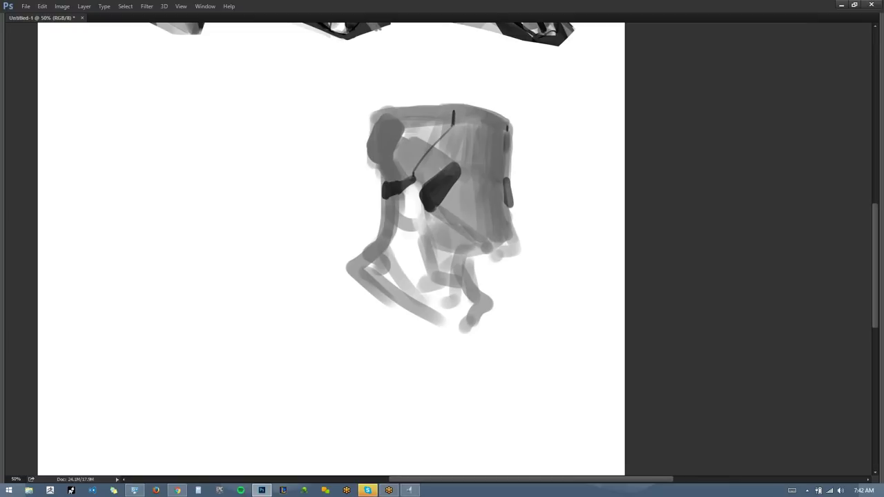
# Paint a dark edge under the chin, flip the canvas, and add dark accents at the neck's base and throat.
pyautogui.moveTo(473, 226)
pyautogui.mouseDown()
pyautogui.moveTo(466, 231)
pyautogui.moveTo(514, 232)
pyautogui.mouseUp()
pyautogui.hotkey('ctrl', 'h')
pyautogui.moveTo(490, 290); pyautogui.dragTo(582, 253)
pyautogui.moveTo(235, 205)
pyautogui.mouseDown()
pyautogui.moveTo(274, 219)
pyautogui.moveTo(298, 200)
pyautogui.moveTo(294, 212)
pyautogui.moveTo(304, 202)
pyautogui.moveTo(332, 216)
pyautogui.moveTo(304, 218)
pyautogui.mouseUp()
pyautogui.moveTo(372, 195)
pyautogui.mouseDown()
pyautogui.moveTo(362, 221)
pyautogui.moveTo(369, 206)
pyautogui.moveTo(353, 222)
pyautogui.moveTo(362, 228)
pyautogui.moveTo(382, 216)
pyautogui.mouseUp()
pyautogui.moveTo(285, 234); pyautogui.dragTo(288, 253)
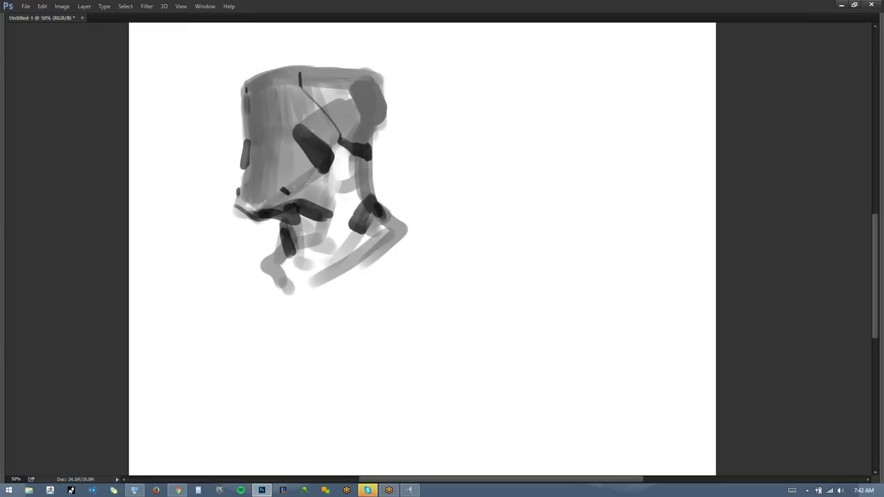
# Paint a dark strap from the cheek wedge down to the chin and a dark block at the lower back of the head.
pyautogui.moveTo(290, 201); pyautogui.dragTo(293, 205)
pyautogui.moveTo(327, 166)
pyautogui.mouseDown()
pyautogui.moveTo(290, 199)
pyautogui.moveTo(298, 205)
pyautogui.mouseUp()
pyautogui.moveTo(345, 135)
pyautogui.mouseDown()
pyautogui.moveTo(381, 114)
pyautogui.moveTo(372, 140)
pyautogui.moveTo(353, 142)
pyautogui.moveTo(345, 127)
pyautogui.mouseUp()
pyautogui.moveTo(330, 200); pyautogui.dragTo(330, 256)
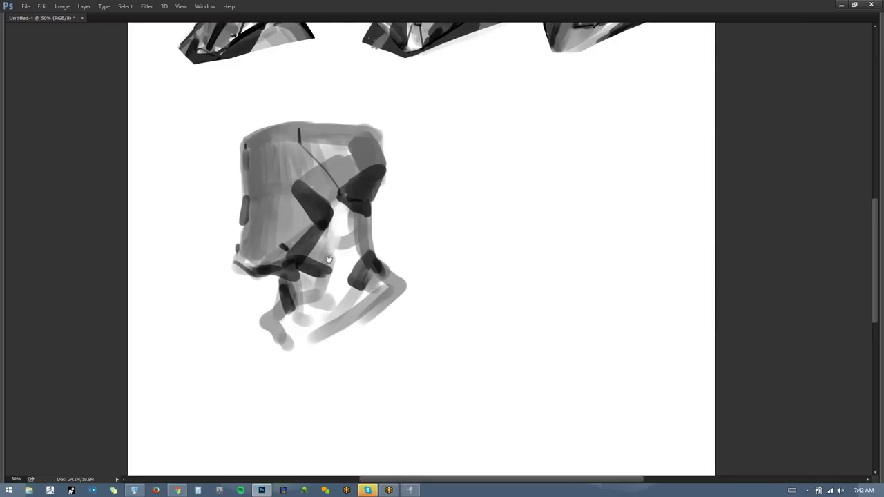
# Flip the canvas and trim the crown with white into a cleaner, straight slope toward the back of the head.
pyautogui.hotkey('ctrl', 'shift', 'h')
pyautogui.moveTo(616, 234); pyautogui.dragTo(460, 200)
pyautogui.moveTo(432, 133); pyautogui.dragTo(450, 203)
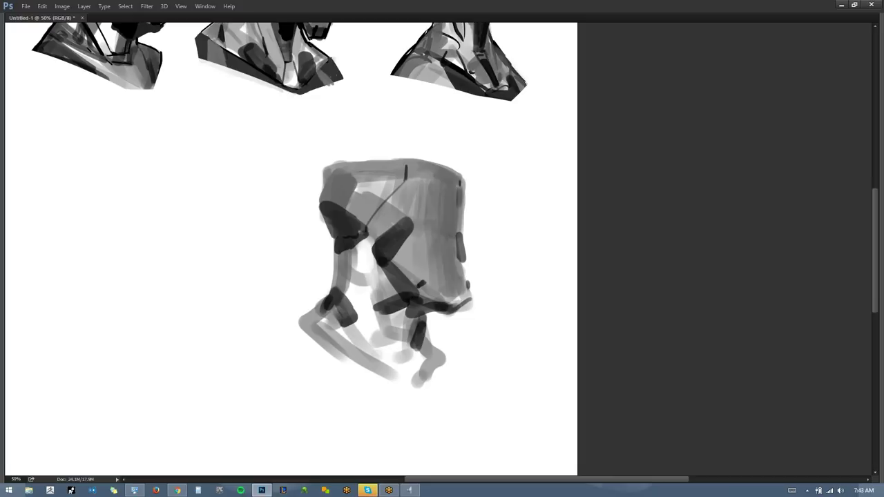
pyautogui.moveTo(418, 194); pyautogui.dragTo(445, 126)
pyautogui.keyDown('alt'); pyautogui.click(373, 114); pyautogui.keyUp('alt')
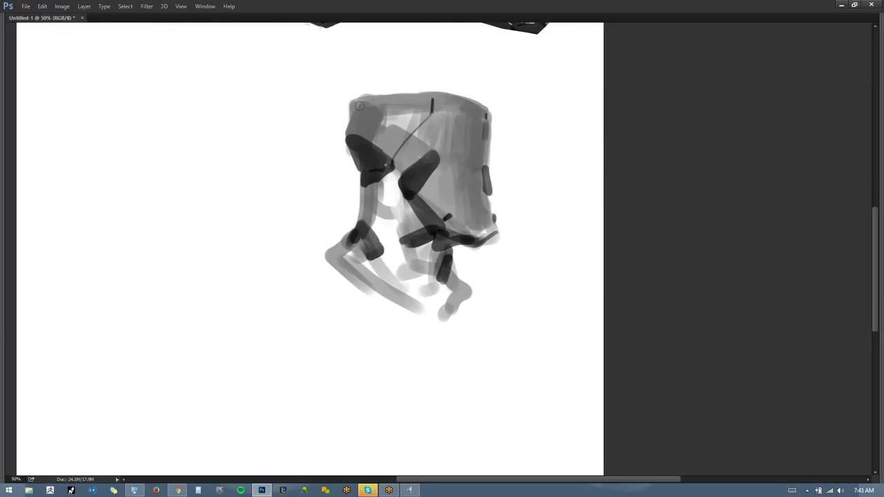
pyautogui.press('alt')
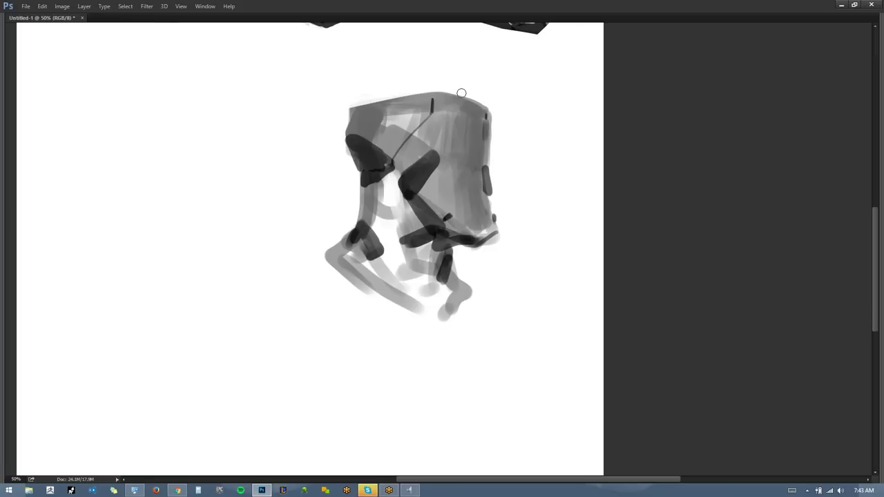
pyautogui.moveTo(345, 117)
pyautogui.mouseDown()
pyautogui.moveTo(357, 98)
pyautogui.moveTo(416, 90)
pyautogui.mouseUp()
# Flip the canvas and draw a thin dark brow line with short vertical bars across the face, undoing the last stroke.
pyautogui.hotkey('ctrl', 'h')
pyautogui.moveTo(228, 166); pyautogui.dragTo(420, 187)
pyautogui.moveTo(334, 178)
pyautogui.mouseDown()
pyautogui.moveTo(366, 173)
pyautogui.moveTo(335, 194)
pyautogui.moveTo(362, 181)
pyautogui.mouseUp()
pyautogui.hotkey('ctrl', 'z')
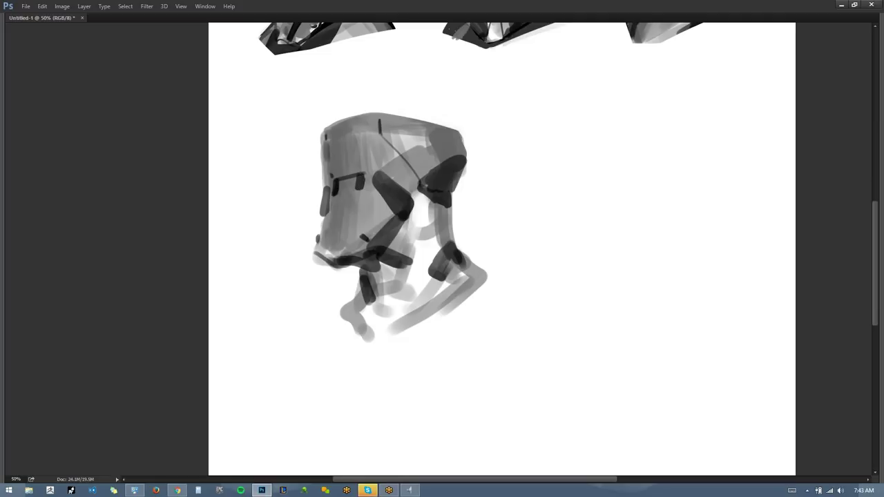
# Draw a thin seam from the cheek wedge up the side of the head, ending in a small squared black tab.
pyautogui.moveTo(397, 250); pyautogui.dragTo(379, 212)
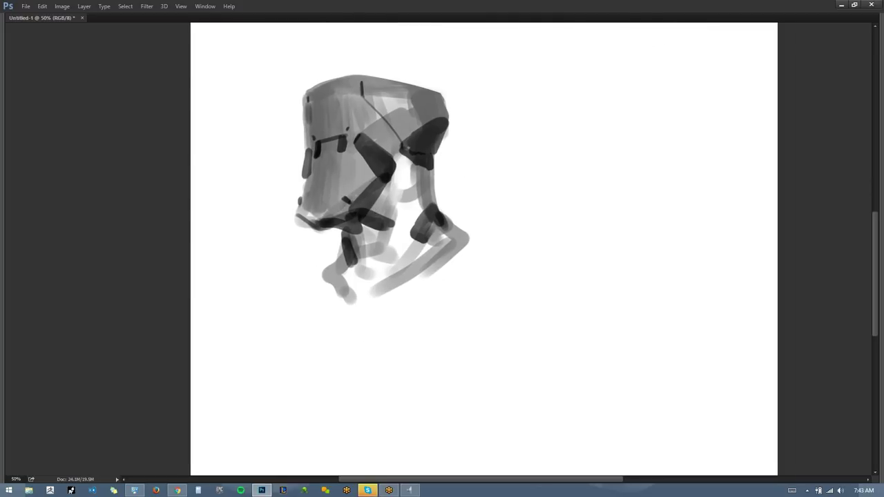
pyautogui.moveTo(359, 139); pyautogui.dragTo(388, 111)
pyautogui.hotkey('ctrl', 'z')
pyautogui.moveTo(357, 138)
pyautogui.mouseDown()
pyautogui.moveTo(391, 109)
pyautogui.moveTo(385, 118)
pyautogui.mouseUp()
pyautogui.hotkey('ctrl', 'f')
pyautogui.moveTo(597, 183); pyautogui.dragTo(426, 211)
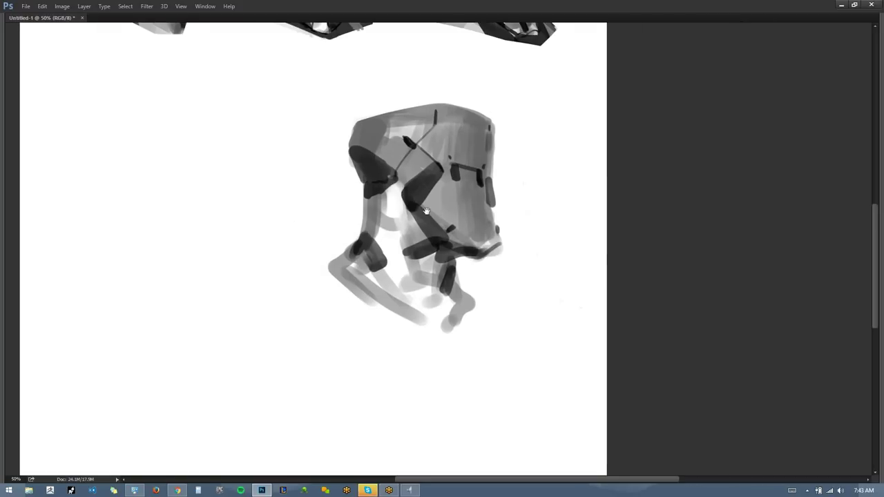
pyautogui.moveTo(407, 137); pyautogui.dragTo(400, 143)
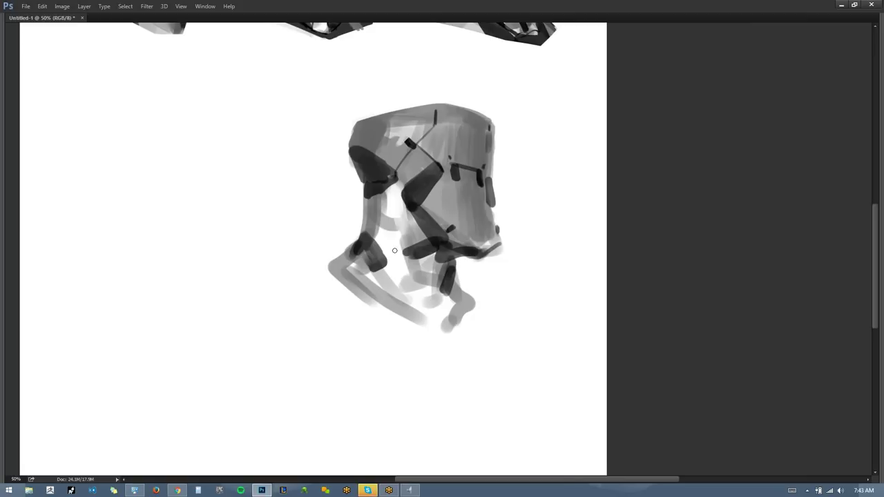
# Extend the cheek wedge into a sharper dark corner and darken the small piece on the face's front edge.
pyautogui.keyDown('alt'); pyautogui.click(407, 201); pyautogui.keyUp('alt')
pyautogui.moveTo(406, 187)
pyautogui.mouseDown()
pyautogui.moveTo(406, 201)
pyautogui.moveTo(416, 201)
pyautogui.mouseUp()
pyautogui.moveTo(489, 182); pyautogui.dragTo(492, 203)
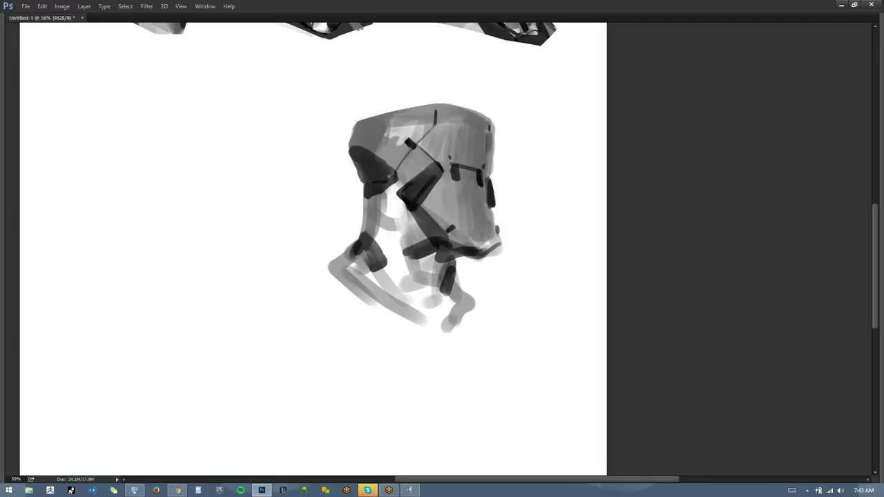
# Trim the back of the head into straight edges and fill a dark vertical strip from the brow line to the chin.
pyautogui.moveTo(361, 192); pyautogui.dragTo(355, 166)
pyautogui.moveTo(351, 145); pyautogui.dragTo(356, 123)
pyautogui.moveTo(467, 174)
pyautogui.mouseDown()
pyautogui.moveTo(481, 247)
pyautogui.moveTo(481, 211)
pyautogui.moveTo(488, 244)
pyautogui.moveTo(479, 241)
pyautogui.mouseUp()
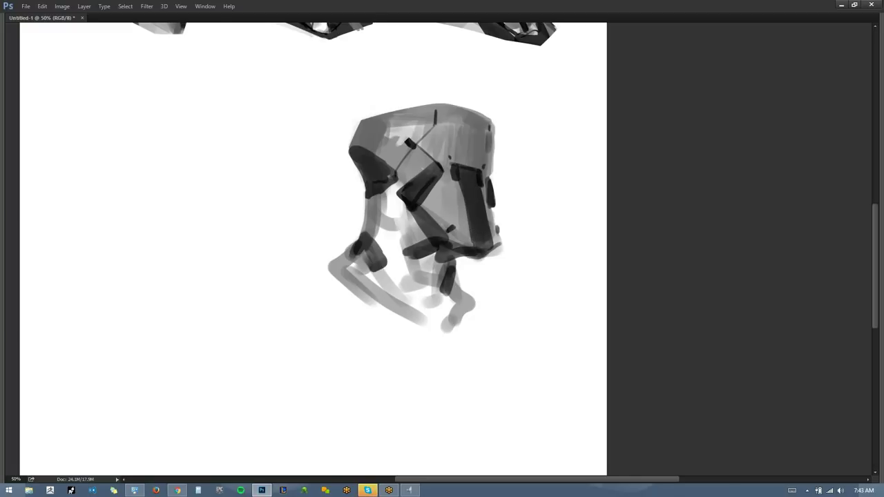
# Switch to the Hard1 brush preset, flip the canvas and outline the helmeted head's contour in thin black line.
pyautogui.moveTo(405, 278)
pyautogui.mouseDown()
pyautogui.moveTo(415, 309)
pyautogui.moveTo(418, 288)
pyautogui.mouseUp()
pyautogui.press('Tab')
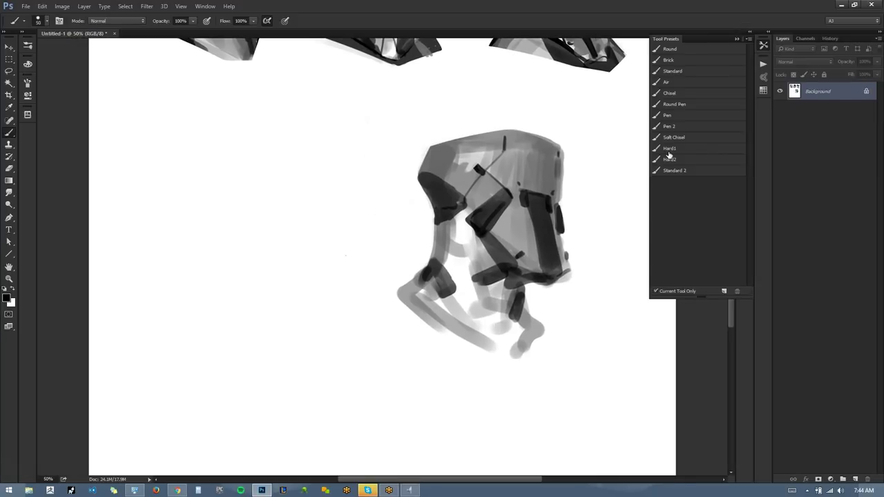
pyautogui.click(669, 148)
pyautogui.press('Tab')
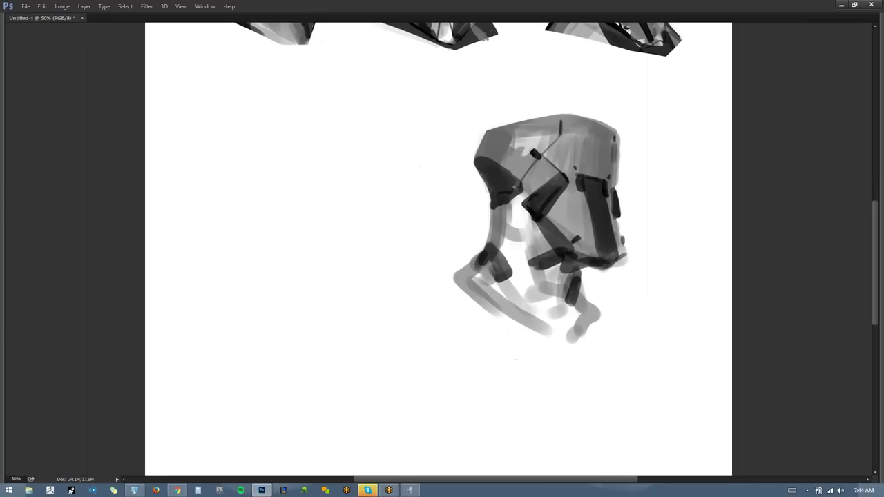
pyautogui.press('h')
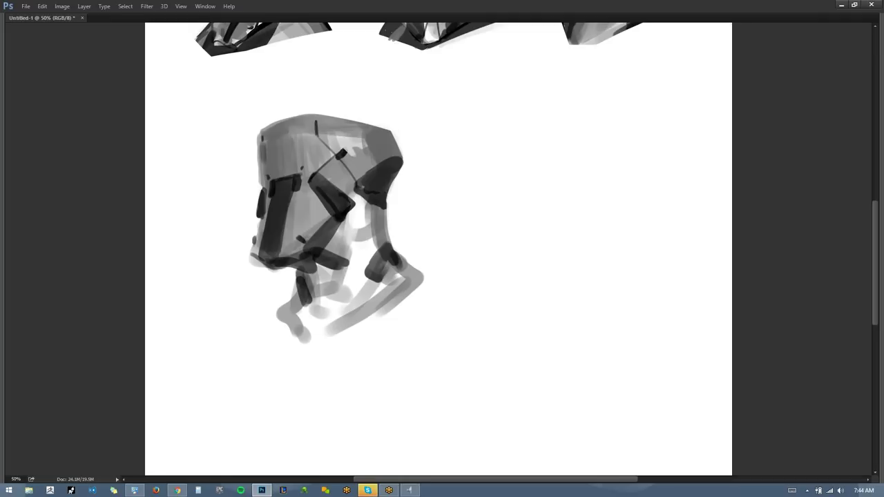
pyautogui.moveTo(262, 132)
pyautogui.mouseDown()
pyautogui.moveTo(314, 113)
pyautogui.moveTo(392, 131)
pyautogui.moveTo(404, 162)
pyautogui.moveTo(386, 207)
pyautogui.moveTo(390, 249)
pyautogui.mouseUp()
pyautogui.hotkey('ctrl', 'z')
pyautogui.moveTo(259, 134)
pyautogui.mouseDown()
pyautogui.moveTo(264, 192)
pyautogui.moveTo(250, 258)
pyautogui.moveTo(272, 270)
pyautogui.moveTo(301, 264)
pyautogui.moveTo(290, 269)
pyautogui.moveTo(300, 281)
pyautogui.moveTo(295, 301)
pyautogui.moveTo(275, 312)
pyautogui.moveTo(290, 335)
pyautogui.mouseUp()
pyautogui.hotkey('ctrl', 'z')
# Outline the shoulders and the curved lower edge of the collar in black, doubling the line at the back.
pyautogui.moveTo(390, 250)
pyautogui.mouseDown()
pyautogui.moveTo(424, 276)
pyautogui.moveTo(361, 320)
pyautogui.mouseUp()
pyautogui.moveTo(424, 279); pyautogui.dragTo(353, 337)
pyautogui.moveTo(290, 334)
pyautogui.mouseDown()
pyautogui.moveTo(329, 345)
pyautogui.moveTo(390, 315)
pyautogui.mouseUp()
pyautogui.moveTo(395, 302); pyautogui.dragTo(344, 337)
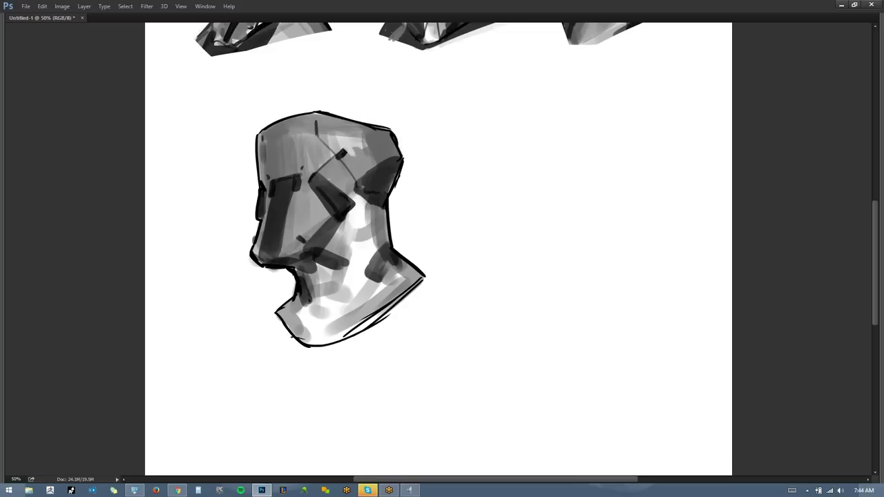
# Draw curved black seam lines and a dark slanted band down the side of the neck, flipping the canvas.
pyautogui.moveTo(340, 269); pyautogui.dragTo(335, 300)
pyautogui.press('F2')
pyautogui.moveTo(561, 326); pyautogui.dragTo(408, 347)
pyautogui.moveTo(381, 240)
pyautogui.mouseDown()
pyautogui.moveTo(362, 264)
pyautogui.moveTo(387, 281)
pyautogui.mouseUp()
pyautogui.moveTo(337, 254)
pyautogui.mouseDown()
pyautogui.moveTo(379, 283)
pyautogui.moveTo(381, 311)
pyautogui.mouseUp()
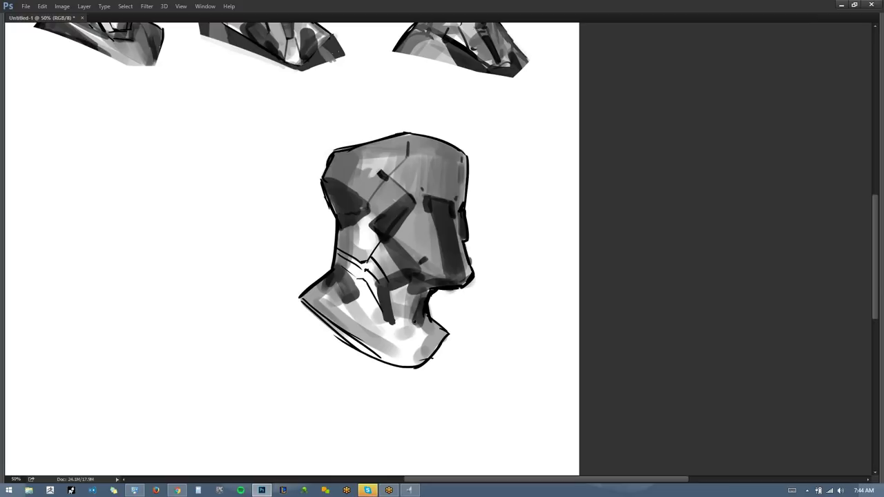
# Paint a solid black block behind the cheek wedge and extend it as a bar toward the back of the head.
pyautogui.moveTo(368, 209)
pyautogui.mouseDown()
pyautogui.moveTo(375, 218)
pyautogui.moveTo(384, 211)
pyautogui.moveTo(363, 209)
pyautogui.moveTo(374, 219)
pyautogui.mouseUp()
pyautogui.press('F2')
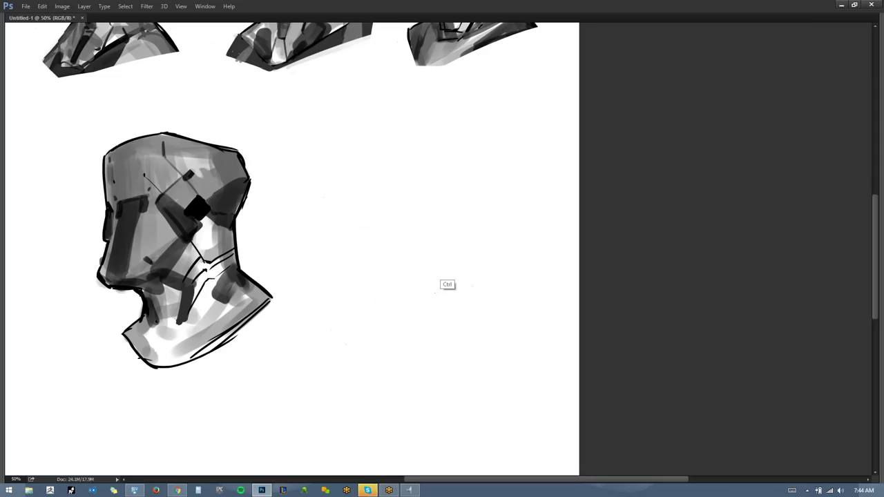
pyautogui.moveTo(202, 242); pyautogui.dragTo(343, 203)
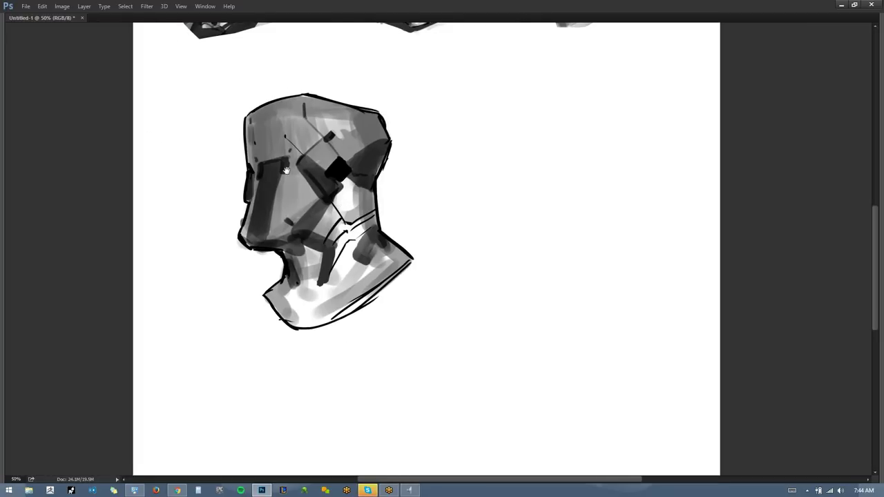
pyautogui.moveTo(368, 167)
pyautogui.mouseDown()
pyautogui.moveTo(369, 231)
pyautogui.moveTo(377, 203)
pyautogui.moveTo(347, 231)
pyautogui.mouseUp()
pyautogui.hotkey('ctrl', 'z')
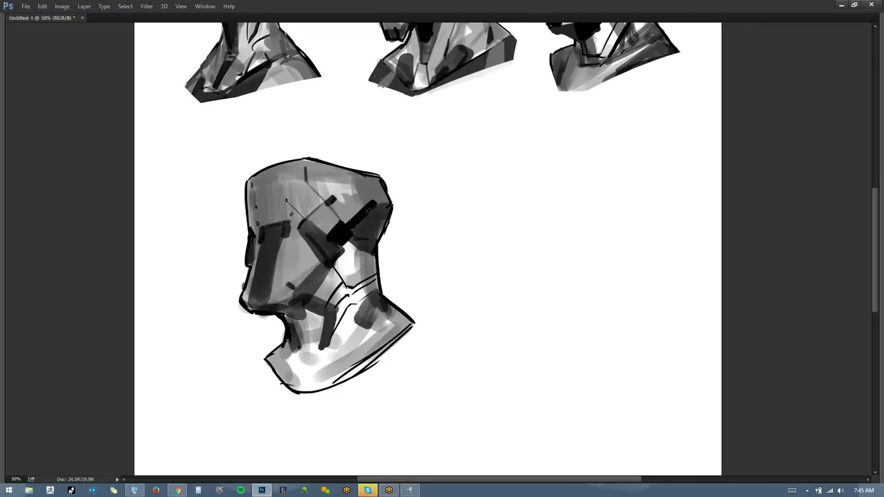
# Add short black tick marks along the head's top and front edges, checking the drawing in both canvas orientations.
pyautogui.hotkey('ctrl', 'shift', 'h')
pyautogui.moveTo(532, 277); pyautogui.dragTo(448, 242)
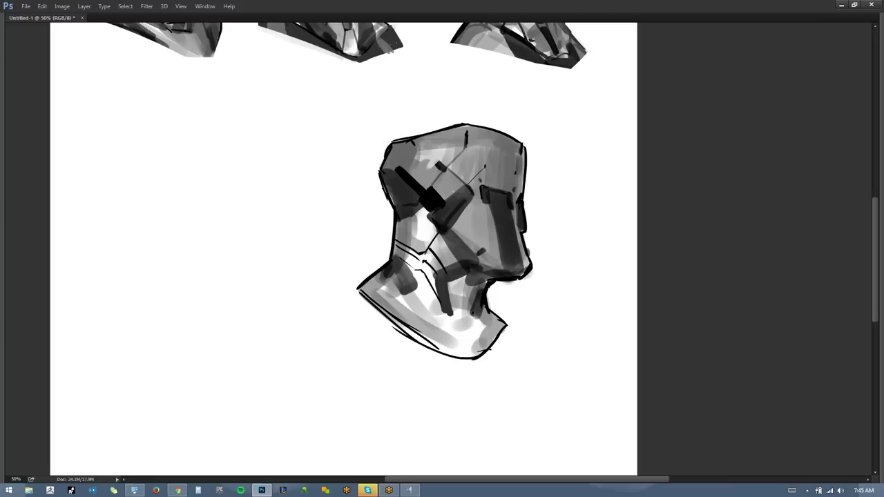
pyautogui.hotkey('ctrl', 'shift', 'h')
pyautogui.moveTo(242, 222); pyautogui.dragTo(375, 190)
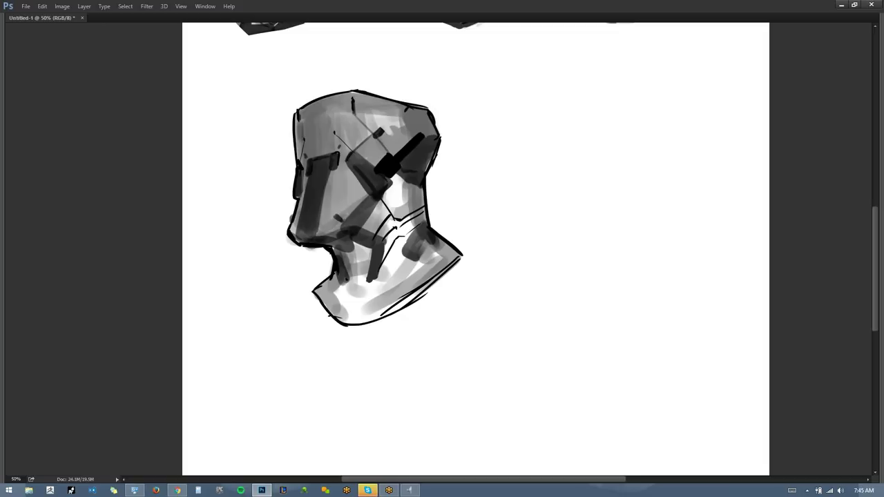
pyautogui.hotkey('ctrl', 'shift', 'h')
pyautogui.moveTo(497, 306); pyautogui.dragTo(330, 327)
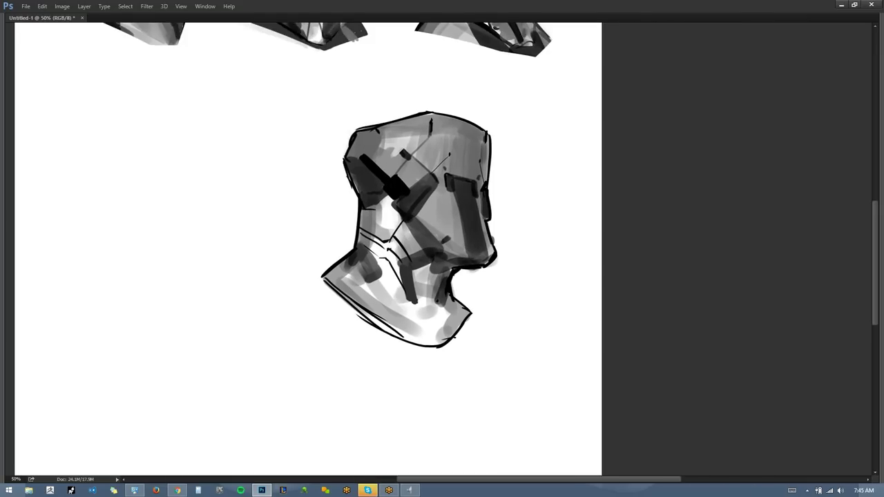
# Draw an angular seam across the upper neck, thicken the jaw's underside and fill the front of the neck black.
pyautogui.moveTo(383, 215)
pyautogui.mouseDown()
pyautogui.moveTo(396, 228)
pyautogui.moveTo(381, 242)
pyautogui.moveTo(421, 251)
pyautogui.mouseUp()
pyautogui.hotkey('ctrl', 'z')
pyautogui.moveTo(407, 222)
pyautogui.mouseDown()
pyautogui.moveTo(442, 269)
pyautogui.moveTo(455, 265)
pyautogui.moveTo(436, 284)
pyautogui.moveTo(437, 301)
pyautogui.moveTo(441, 289)
pyautogui.mouseUp()
pyautogui.hotkey('ctrl', 'shift', 'h')
pyautogui.moveTo(304, 249); pyautogui.dragTo(473, 276)
# Sample the white background and trim the outline at the collar's front and lower back edge.
pyautogui.keyDown('alt'); pyautogui.click(312, 375); pyautogui.keyUp('alt')
pyautogui.moveTo(311, 338); pyautogui.dragTo(331, 369)
pyautogui.moveTo(429, 337); pyautogui.dragTo(385, 365)
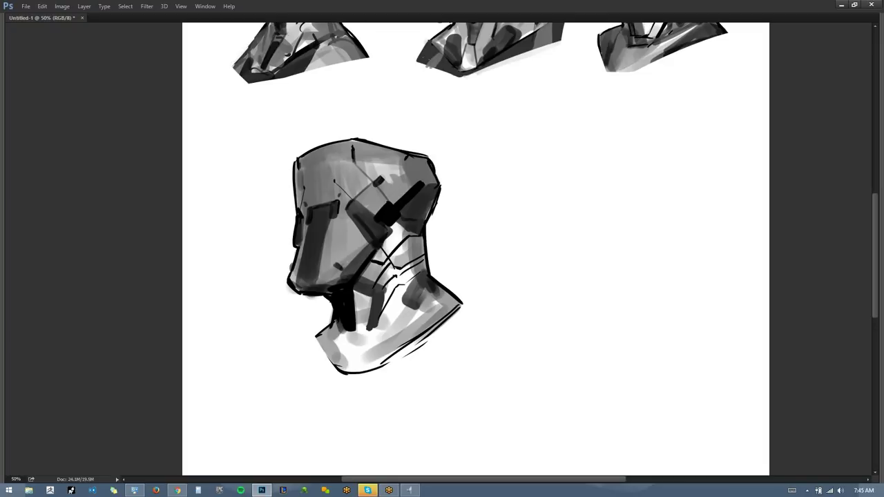
# Paint two tapered black tabs side by side under the throat and straighten the collar's lower back edge.
pyautogui.moveTo(349, 333)
pyautogui.mouseDown()
pyautogui.moveTo(333, 372)
pyautogui.moveTo(332, 339)
pyautogui.moveTo(335, 373)
pyautogui.moveTo(350, 332)
pyautogui.moveTo(372, 331)
pyautogui.moveTo(360, 324)
pyautogui.moveTo(366, 370)
pyautogui.moveTo(421, 346)
pyautogui.mouseUp()
pyautogui.moveTo(316, 362); pyautogui.dragTo(374, 384)
pyautogui.moveTo(327, 365)
pyautogui.mouseDown()
pyautogui.moveTo(375, 370)
pyautogui.moveTo(497, 282)
pyautogui.mouseUp()
pyautogui.moveTo(464, 314)
pyautogui.mouseDown()
pyautogui.moveTo(384, 368)
pyautogui.moveTo(349, 374)
pyautogui.moveTo(383, 376)
pyautogui.mouseUp()
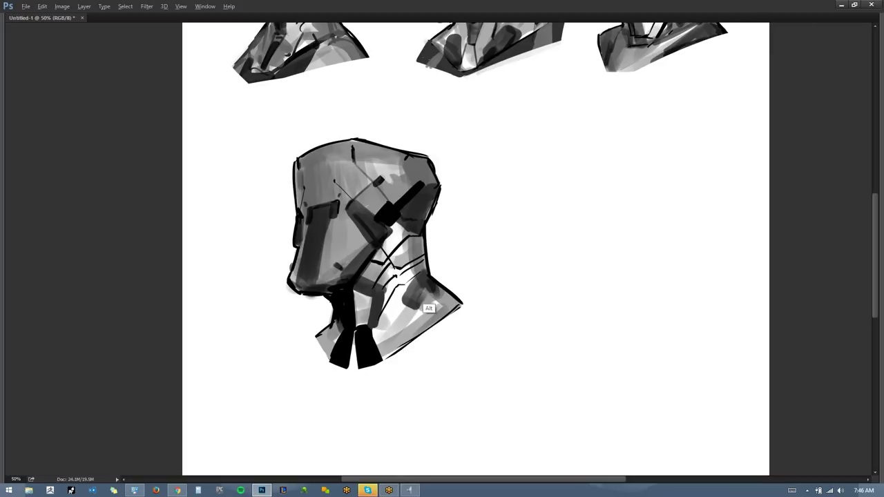
# Extend the shoulders with flat dark grey shapes at the back and front of the collar.
pyautogui.moveTo(453, 302)
pyautogui.mouseDown()
pyautogui.moveTo(486, 325)
pyautogui.moveTo(412, 346)
pyautogui.moveTo(444, 317)
pyautogui.moveTo(439, 327)
pyautogui.moveTo(474, 321)
pyautogui.moveTo(424, 344)
pyautogui.moveTo(450, 322)
pyautogui.mouseUp()
pyautogui.moveTo(330, 334)
pyautogui.mouseDown()
pyautogui.moveTo(322, 361)
pyautogui.moveTo(308, 344)
pyautogui.mouseUp()
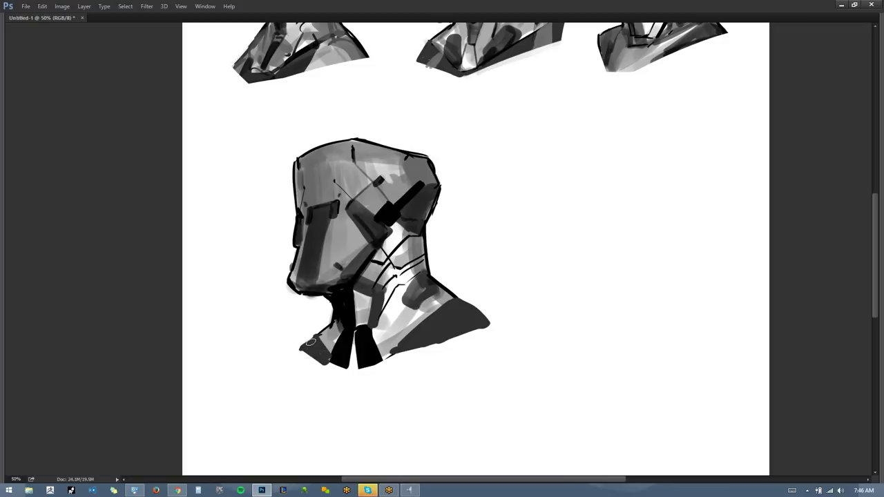
pyautogui.keyDown('alt'); pyautogui.click(347, 363); pyautogui.keyUp('alt')
pyautogui.keyDown('alt'); pyautogui.click(348, 361); pyautogui.keyUp('alt')
pyautogui.keyDown('alt'); pyautogui.click(347, 362); pyautogui.keyUp('alt')
# Lasso the helmeted bust, scale it down, move it below the first bust of the upper row and deselect.
pyautogui.keyDown('ctrl'); pyautogui.click(449, 259); pyautogui.keyUp('ctrl')
pyautogui.keyDown('ctrl'); pyautogui.click(442, 266); pyautogui.keyUp('ctrl')
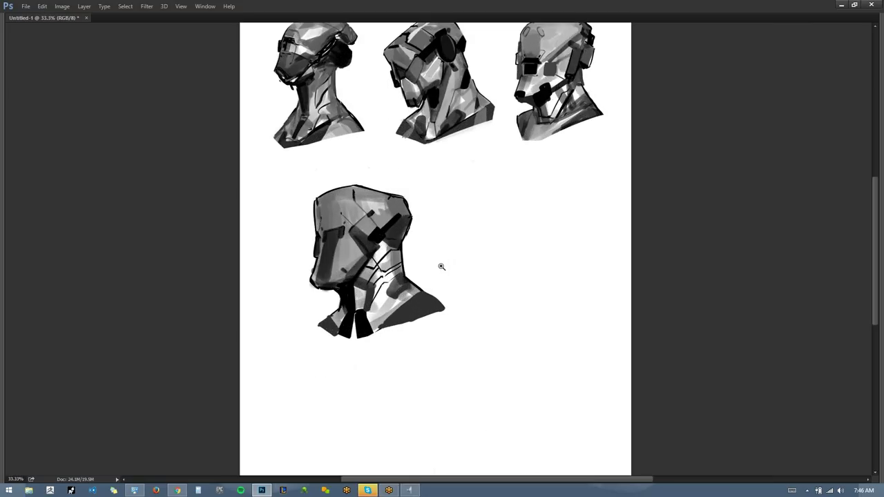
pyautogui.keyDown('ctrl'); pyautogui.click(440, 279); pyautogui.keyUp('ctrl')
pyautogui.moveTo(407, 232)
pyautogui.mouseDown()
pyautogui.moveTo(465, 285)
pyautogui.moveTo(349, 230)
pyautogui.moveTo(465, 421)
pyautogui.moveTo(533, 282)
pyautogui.mouseUp()
pyautogui.keyDown('alt'); pyautogui.click(468, 286); pyautogui.keyUp('alt')
pyautogui.press('l')
pyautogui.hotkey('ctrl', 't')
pyautogui.moveTo(540, 205); pyautogui.dragTo(518, 233)
pyautogui.moveTo(507, 277); pyautogui.dragTo(443, 236)
pyautogui.press('Return')
pyautogui.hotkey('ctrl', 'd')
# Flip the canvas, switch to the Standard brush preset and paint light grey highlight shapes across the top of the head.
pyautogui.press('F2')
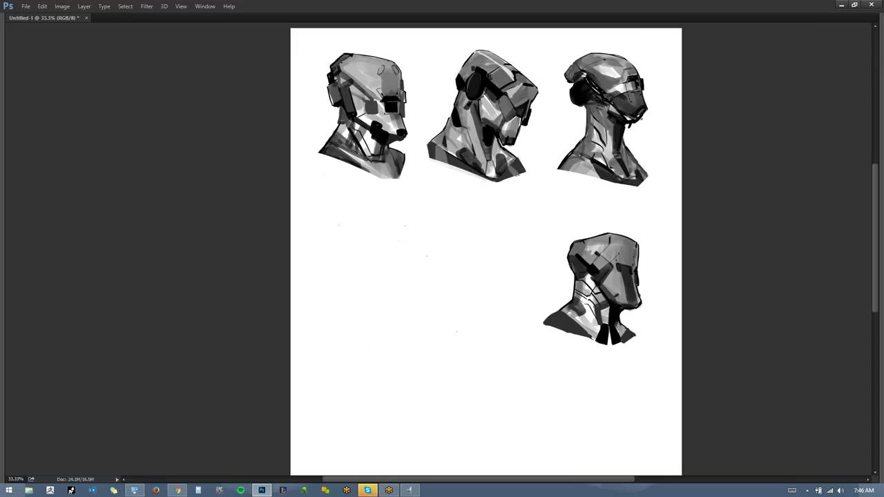
pyautogui.moveTo(595, 279); pyautogui.dragTo(513, 232)
pyautogui.keyDown('ctrl'); pyautogui.click(514, 231); pyautogui.keyUp('ctrl')
pyautogui.press('Tab')
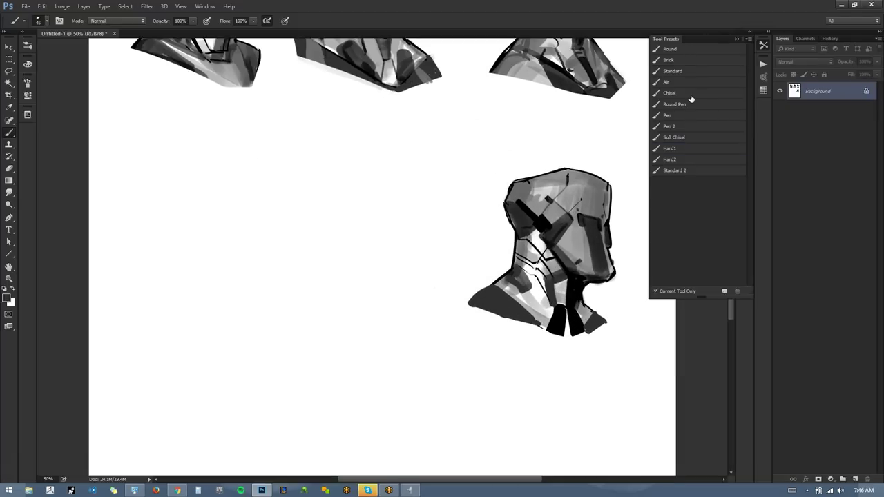
pyautogui.click(693, 72)
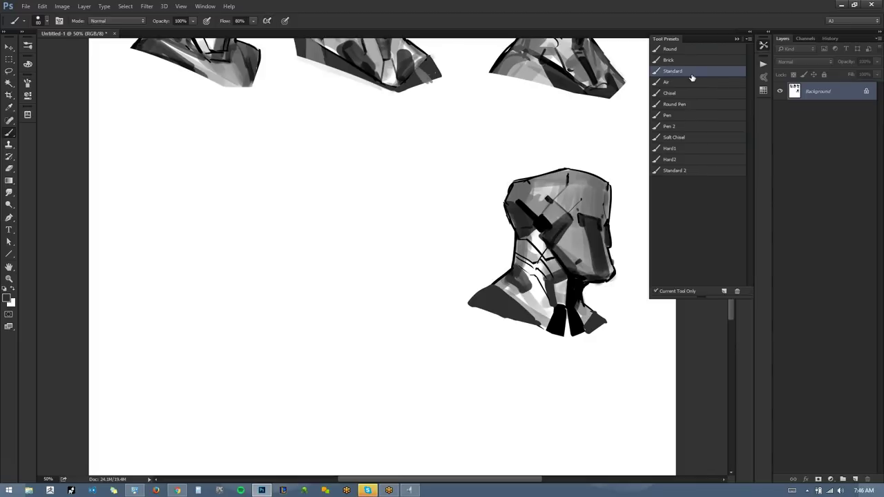
pyautogui.press('Tab')
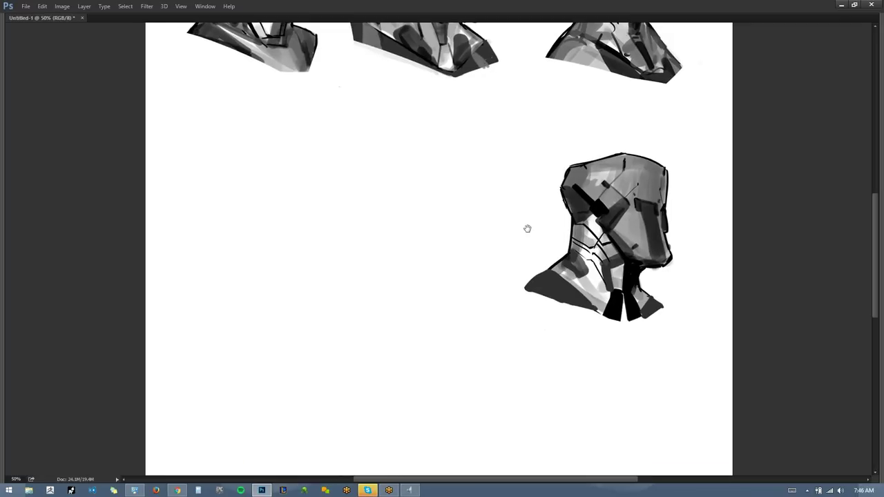
pyautogui.hotkey('ctrl', '+')
pyautogui.hotkey('ctrl', '+')
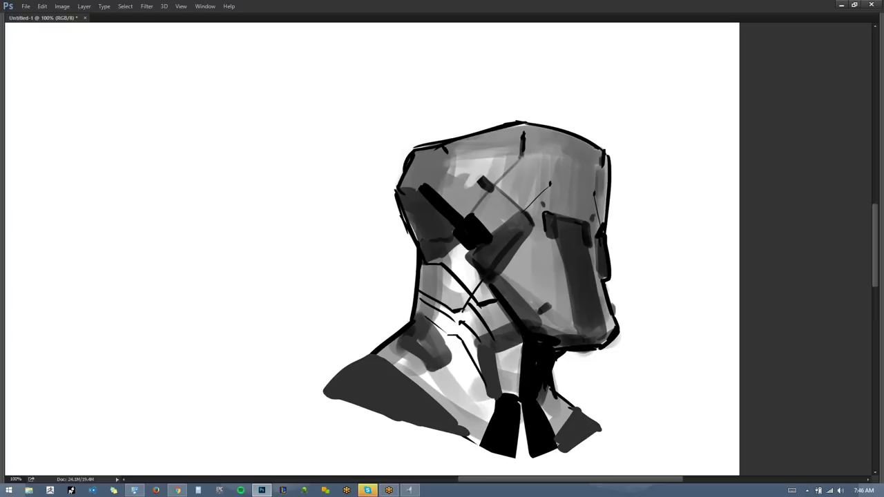
pyautogui.moveTo(453, 174); pyautogui.dragTo(512, 146)
pyautogui.moveTo(459, 158)
pyautogui.mouseDown()
pyautogui.moveTo(512, 150)
pyautogui.moveTo(513, 158)
pyautogui.moveTo(459, 159)
pyautogui.moveTo(546, 137)
pyautogui.moveTo(531, 146)
pyautogui.mouseUp()
pyautogui.moveTo(598, 150); pyautogui.dragTo(598, 162)
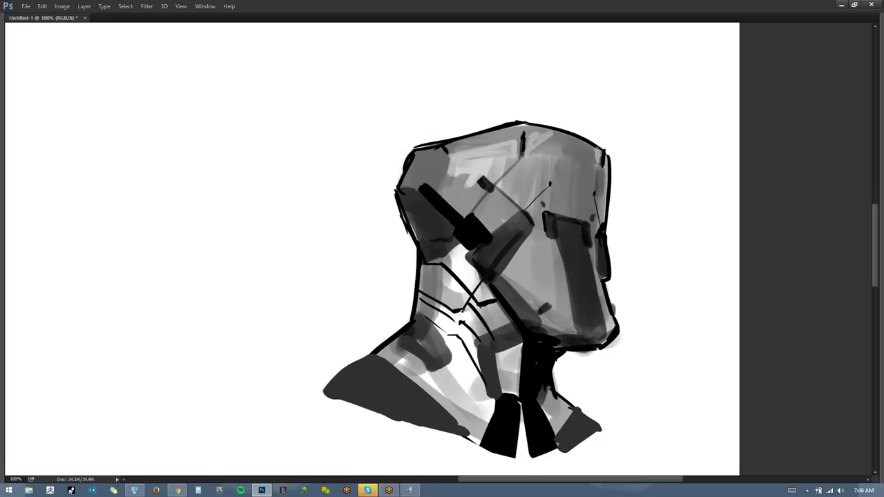
# Flip the canvas and paint a mid-grey patch on the side of the head, behind the small black tab.
pyautogui.keyDown('alt'); pyautogui.click(598, 223); pyautogui.keyUp('alt')
pyautogui.keyDown('alt'); pyautogui.click(598, 223); pyautogui.keyUp('alt')
pyautogui.keyDown('alt'); pyautogui.click(598, 223); pyautogui.keyUp('alt')
pyautogui.hotkey('ctrl', 'shift', 'h')
pyautogui.moveTo(497, 282); pyautogui.dragTo(545, 269)
pyautogui.keyDown('ctrl'); pyautogui.click(425, 203); pyautogui.keyUp('ctrl')
pyautogui.keyDown('ctrl'); pyautogui.click(425, 203); pyautogui.keyUp('ctrl')
pyautogui.keyDown('ctrl'); pyautogui.click(424, 203); pyautogui.keyUp('ctrl')
pyautogui.keyDown('ctrl'); pyautogui.click(425, 203); pyautogui.keyUp('ctrl')
pyautogui.keyDown('alt'); pyautogui.click(253, 211); pyautogui.keyUp('alt')
pyautogui.moveTo(265, 192)
pyautogui.mouseDown()
pyautogui.moveTo(239, 190)
pyautogui.moveTo(286, 172)
pyautogui.mouseUp()
pyautogui.moveTo(286, 172)
pyautogui.mouseDown()
pyautogui.moveTo(233, 185)
pyautogui.moveTo(243, 209)
pyautogui.moveTo(290, 219)
pyautogui.mouseUp()
pyautogui.keyDown('alt'); pyautogui.click(296, 184); pyautogui.keyUp('alt')
pyautogui.moveTo(232, 190); pyautogui.dragTo(260, 247)
pyautogui.moveTo(307, 213); pyautogui.dragTo(266, 245)
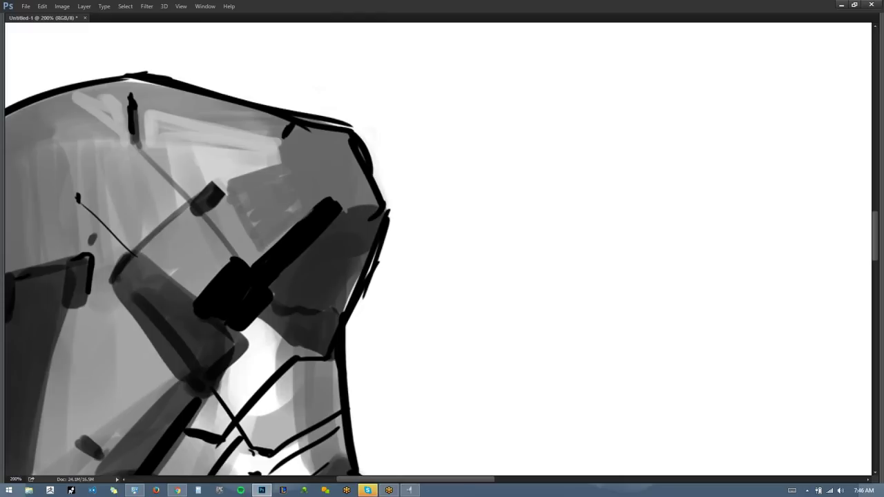
# Shade the panel above the cheek wedge mid-grey and paint grey bands between the seams at the back of the neck.
pyautogui.moveTo(194, 214)
pyautogui.mouseDown()
pyautogui.moveTo(156, 245)
pyautogui.moveTo(210, 276)
pyautogui.moveTo(228, 238)
pyautogui.moveTo(201, 290)
pyautogui.mouseUp()
pyautogui.scroll(-2, 285, 265)
pyautogui.moveTo(285, 265)
pyautogui.mouseDown()
pyautogui.moveTo(391, 149)
pyautogui.moveTo(351, 136)
pyautogui.moveTo(359, 201)
pyautogui.moveTo(387, 173)
pyautogui.mouseUp()
pyautogui.scroll(3, 409, 202)
pyautogui.moveTo(407, 208); pyautogui.dragTo(332, 303)
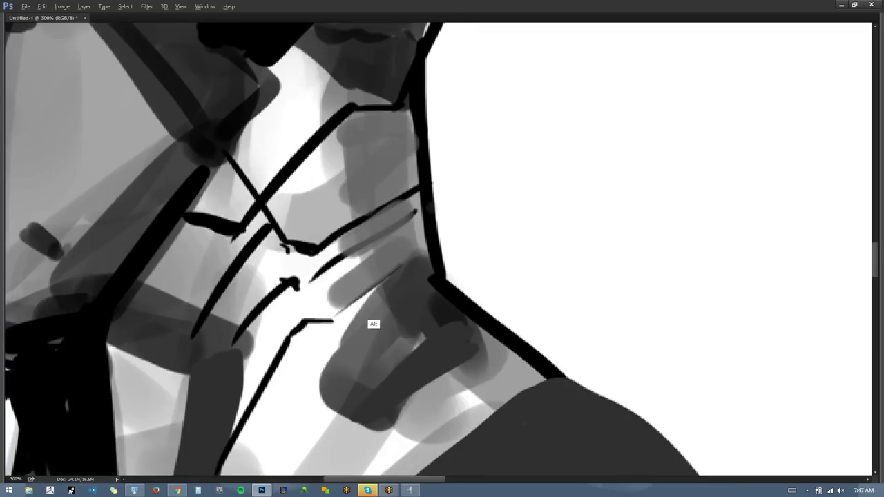
# Flip the canvas and paint a dark vertical strip up the forehead, continuing the strip on the face.
pyautogui.hotkey('ctrl', '-')
pyautogui.hotkey('ctrl', '-')
pyautogui.hotkey('ctrl', '-')
pyautogui.hotkey('ctrl', '-')
pyautogui.click(393, 300)
pyautogui.hotkey('ctrl', 'shift', 'h')
pyautogui.moveTo(653, 261); pyautogui.dragTo(406, 255)
pyautogui.moveTo(472, 248); pyautogui.dragTo(409, 206)
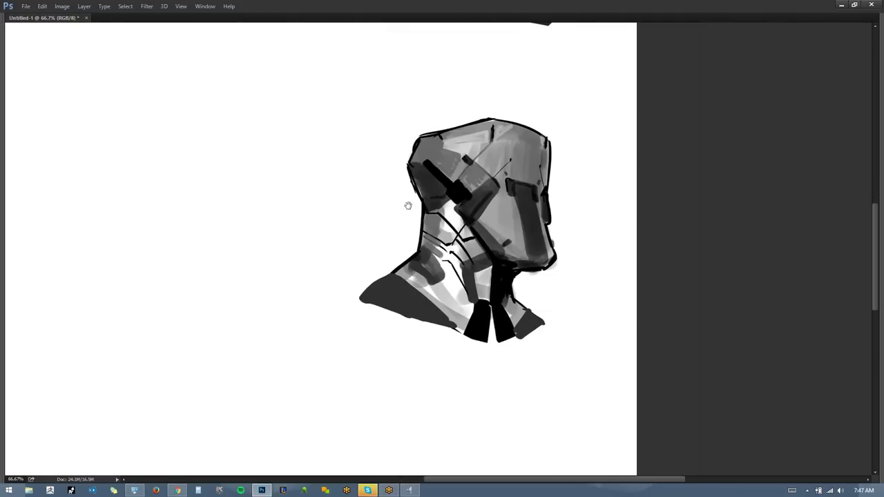
pyautogui.moveTo(523, 133)
pyautogui.mouseDown()
pyautogui.moveTo(532, 136)
pyautogui.moveTo(519, 179)
pyautogui.moveTo(532, 166)
pyautogui.moveTo(531, 174)
pyautogui.mouseUp()
pyautogui.hotkey('ctrl', '-')
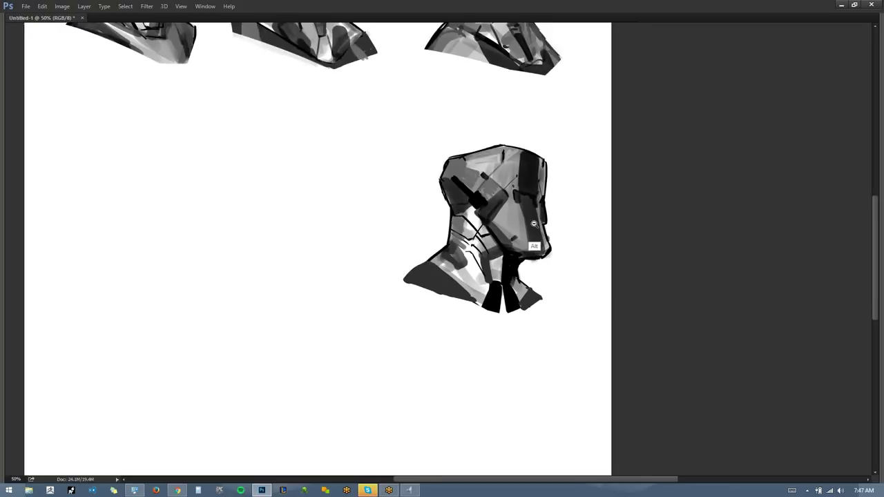
# Examine the helmeted bust from several distances and with the canvas mirrored.
pyautogui.hotkey('ctrl', '-')
pyautogui.hotkey('ctrl', '-')
pyautogui.hotkey('ctrl', '+')
pyautogui.keyDown('ctrl'); pyautogui.click(521, 267); pyautogui.keyUp('ctrl')
pyautogui.keyDown('ctrl'); pyautogui.click(521, 267); pyautogui.keyUp('ctrl')
pyautogui.moveTo(515, 297); pyautogui.dragTo(509, 417)
pyautogui.keyDown('alt'); pyautogui.click(525, 341); pyautogui.keyUp('alt')
pyautogui.moveTo(520, 348); pyautogui.dragTo(539, 370)
pyautogui.hotkey('ctrl', 'shift', 'h')
pyautogui.moveTo(516, 313); pyautogui.dragTo(551, 255)
pyautogui.moveTo(506, 287); pyautogui.dragTo(522, 248)
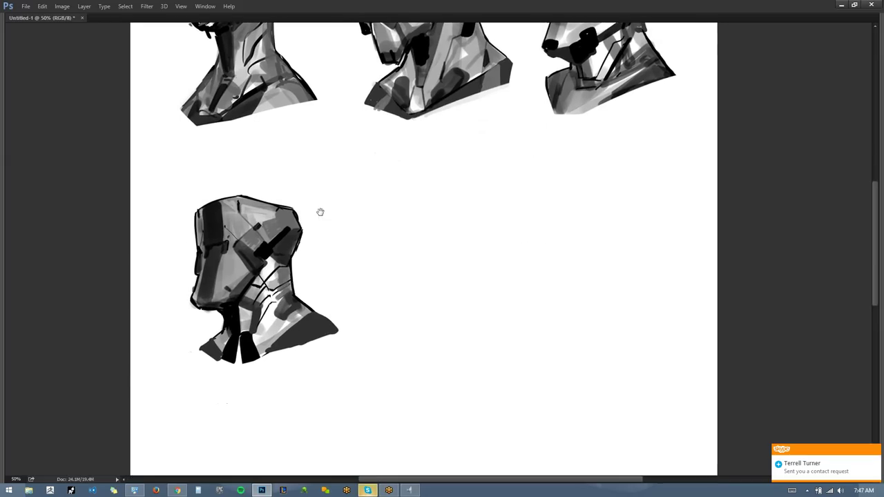
# Darken the rear corner of the head and shape it into a dark grey panel behind the black bar.
pyautogui.keyDown('ctrl'); pyautogui.click(280, 245); pyautogui.keyUp('ctrl')
pyautogui.moveTo(280, 245); pyautogui.dragTo(317, 222)
pyautogui.keyDown('ctrl'); pyautogui.click(346, 179); pyautogui.keyUp('ctrl')
pyautogui.keyDown('ctrl'); pyautogui.click(345, 179); pyautogui.keyUp('ctrl')
pyautogui.moveTo(276, 178)
pyautogui.mouseDown()
pyautogui.moveTo(304, 198)
pyautogui.moveTo(279, 180)
pyautogui.mouseUp()
pyautogui.scroll(-4, 306, 241)
pyautogui.moveTo(336, 237); pyautogui.dragTo(377, 254)
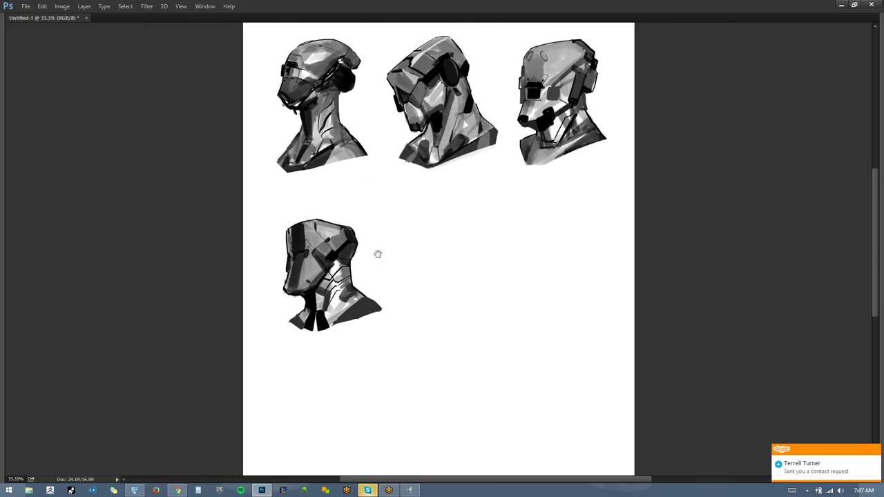
pyautogui.click(378, 254)
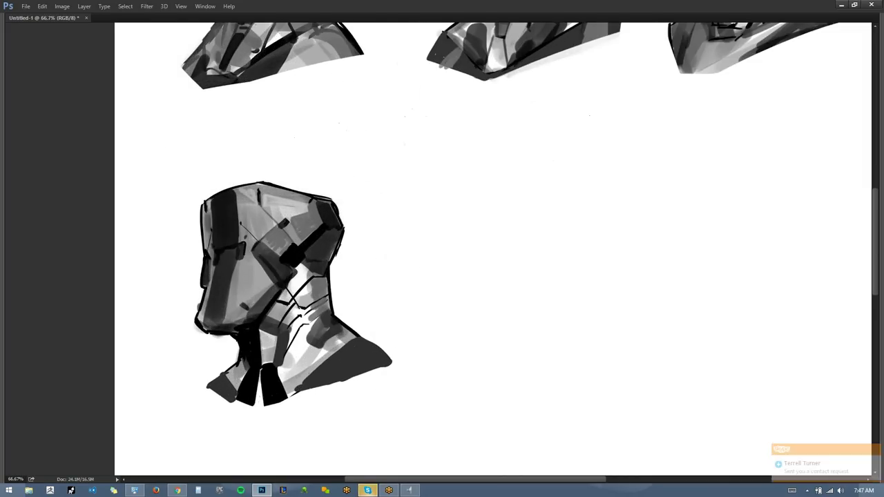
pyautogui.moveTo(329, 230); pyautogui.dragTo(323, 258)
pyautogui.keyDown('alt'); pyautogui.click(334, 225); pyautogui.keyUp('alt')
pyautogui.moveTo(333, 227); pyautogui.dragTo(331, 256)
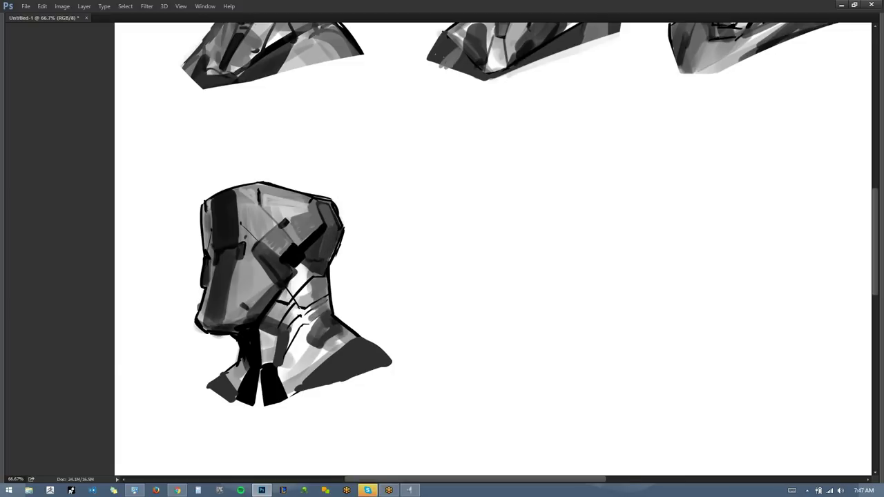
# Compare the helmeted bust with the three busts above it, in mirrored and normal view.
pyautogui.scroll(-2, 335, 286)
pyautogui.press('F2')
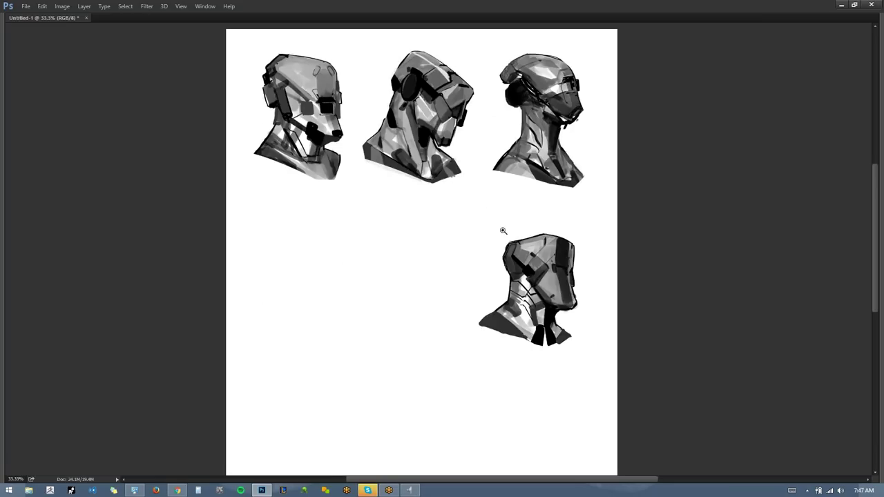
pyautogui.press('h')
pyautogui.scroll(1, 317, 273)
pyautogui.scroll(2, 317, 273)
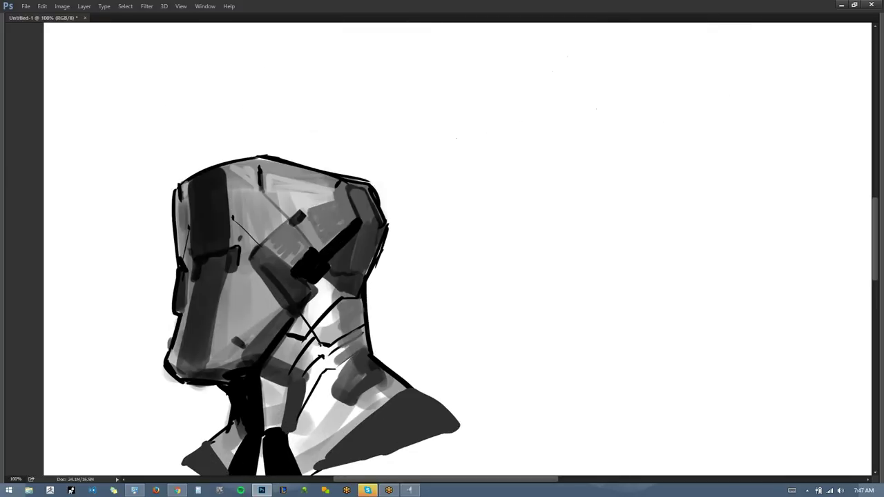
pyautogui.moveTo(264, 236); pyautogui.dragTo(334, 199)
pyautogui.scroll(-3, 302, 294)
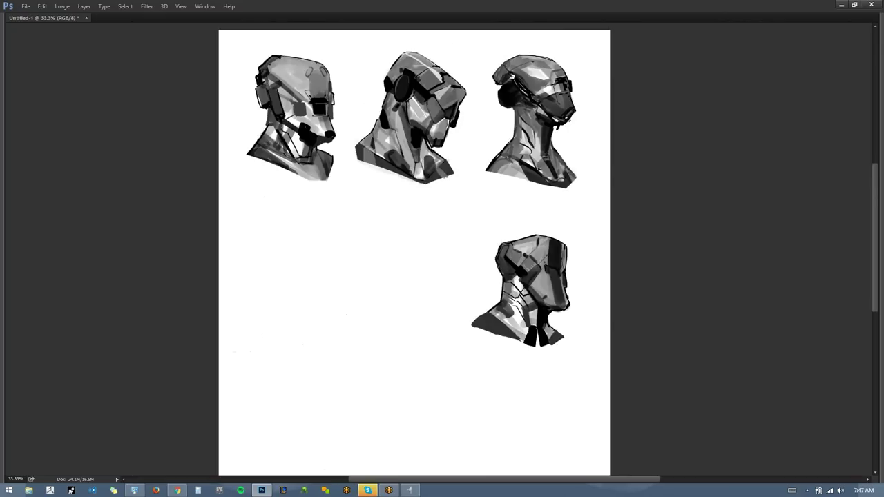
pyautogui.moveTo(305, 293); pyautogui.dragTo(240, 226)
pyautogui.keyDown('ctrl'); pyautogui.click(297, 267); pyautogui.keyUp('ctrl')
pyautogui.moveTo(292, 266); pyautogui.dragTo(284, 319)
pyautogui.press('F2')
pyautogui.press('l')
pyautogui.moveTo(293, 217)
pyautogui.mouseDown()
pyautogui.moveTo(283, 194)
pyautogui.moveTo(151, 410)
pyautogui.moveTo(302, 227)
pyautogui.mouseUp()
pyautogui.hotkey('ctrl', 'j')
pyautogui.hotkey('ctrl', 'alt', 'z')
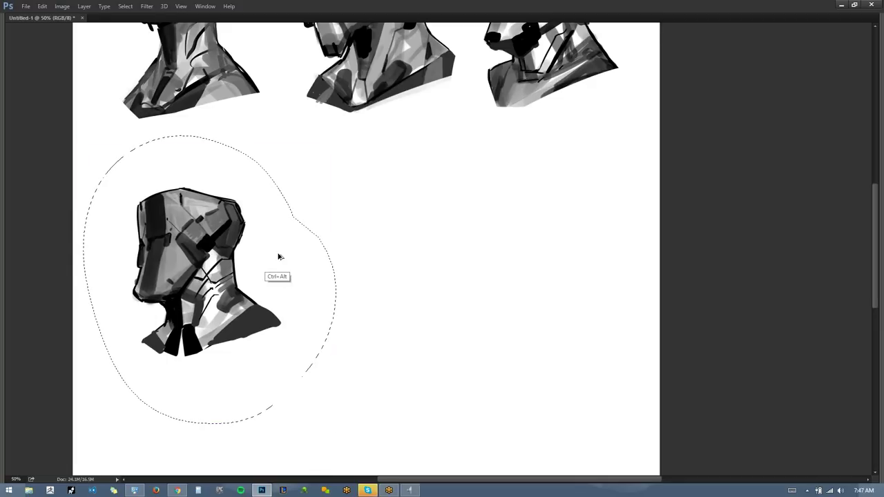
pyautogui.press('Tab')
pyautogui.hotkey('ctrl', 'd')
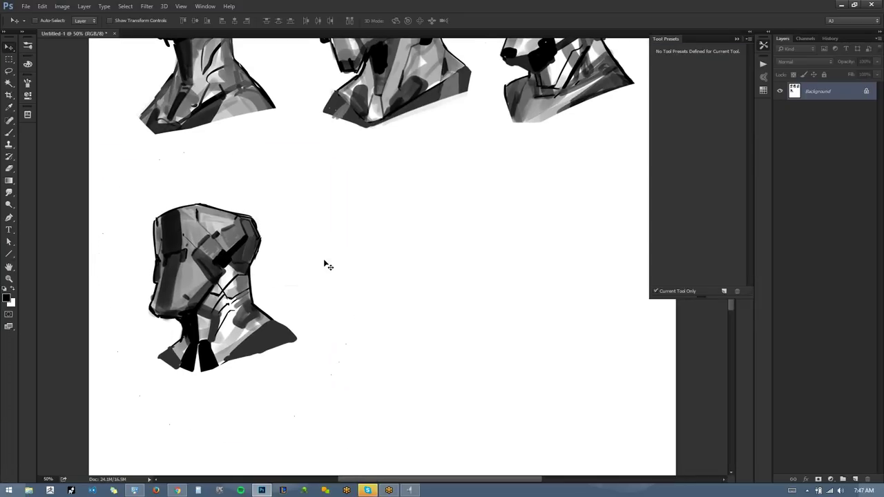
pyautogui.moveTo(427, 226); pyautogui.dragTo(378, 217)
pyautogui.press('b')
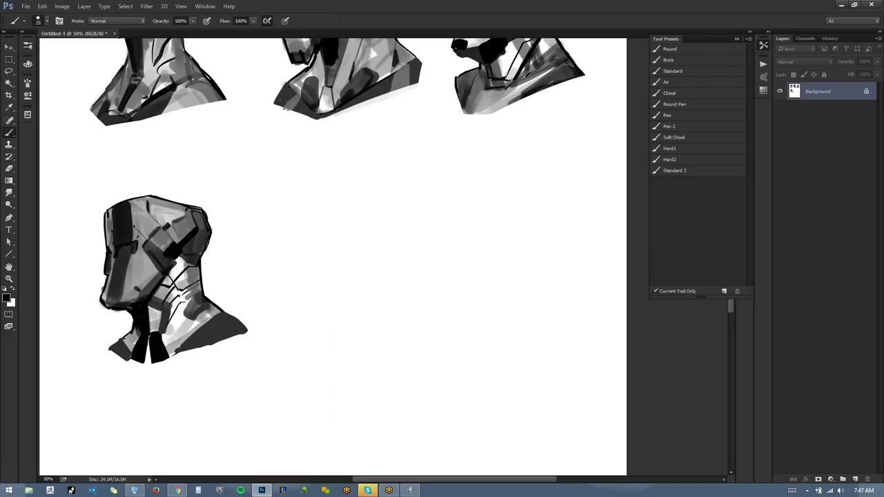
pyautogui.moveTo(345, 256)
pyautogui.mouseDown()
pyautogui.moveTo(329, 215)
pyautogui.moveTo(337, 254)
pyautogui.mouseUp()
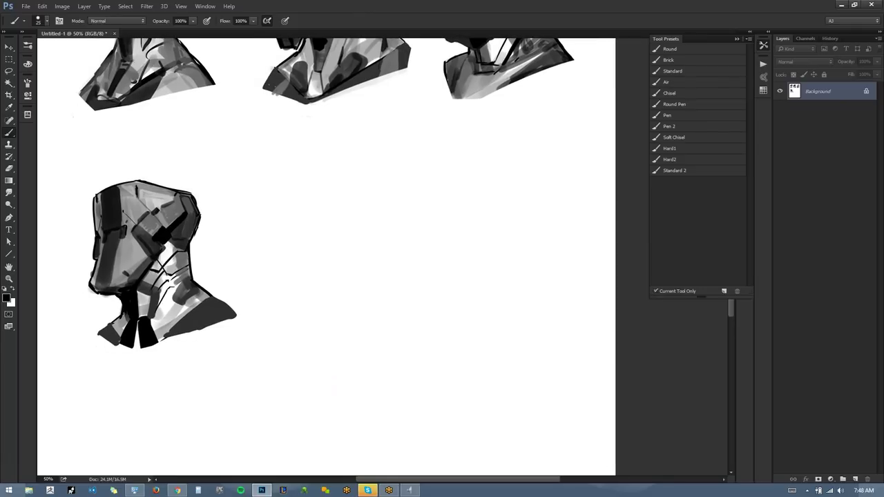
pyautogui.press('z')
pyautogui.click(339, 238)
pyautogui.moveTo(294, 266)
pyautogui.mouseDown()
pyautogui.moveTo(336, 217)
pyautogui.moveTo(334, 248)
pyautogui.mouseUp()
pyautogui.keyDown('alt'); pyautogui.click(355, 231); pyautogui.keyUp('alt')
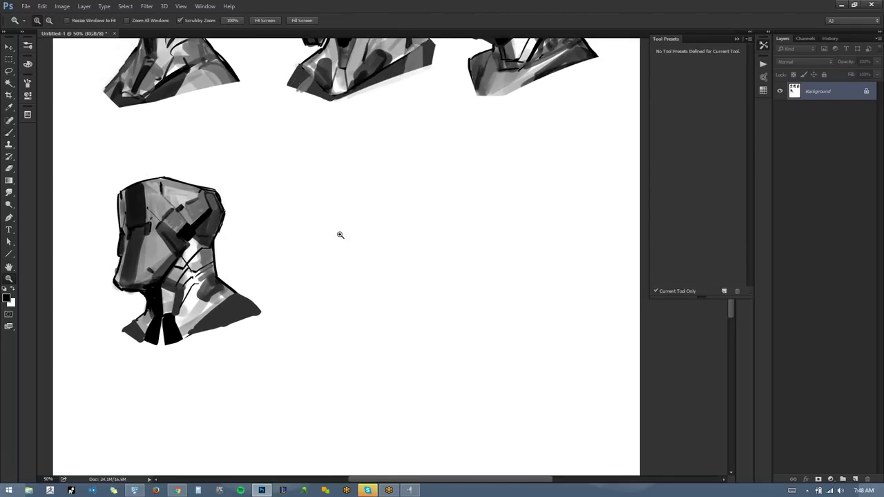
# Rough in the slanted, angular top of a fifth head in translucent gray on the blank area beside the helmeted bust.
pyautogui.press('b')
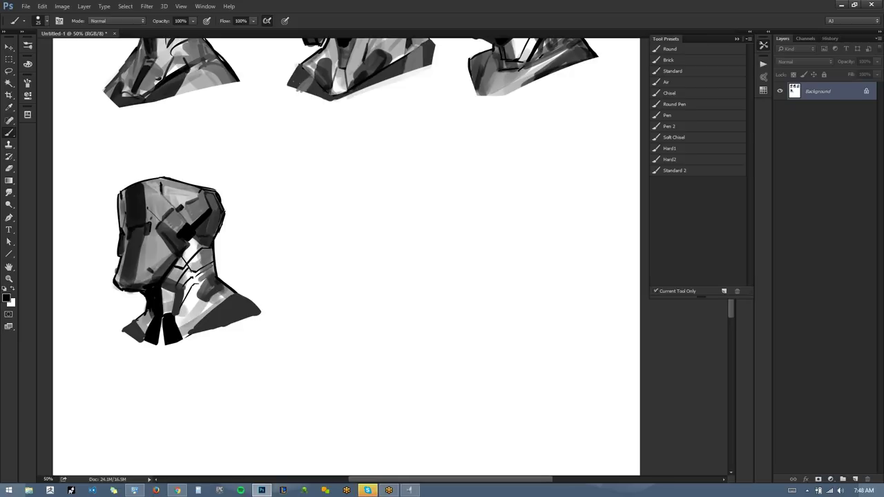
pyautogui.moveTo(319, 250); pyautogui.dragTo(316, 221)
pyautogui.keyDown('ctrl'); pyautogui.click(379, 185); pyautogui.keyUp('ctrl')
pyautogui.moveTo(389, 212)
pyautogui.mouseDown()
pyautogui.moveTo(388, 193)
pyautogui.moveTo(387, 202)
pyautogui.mouseUp()
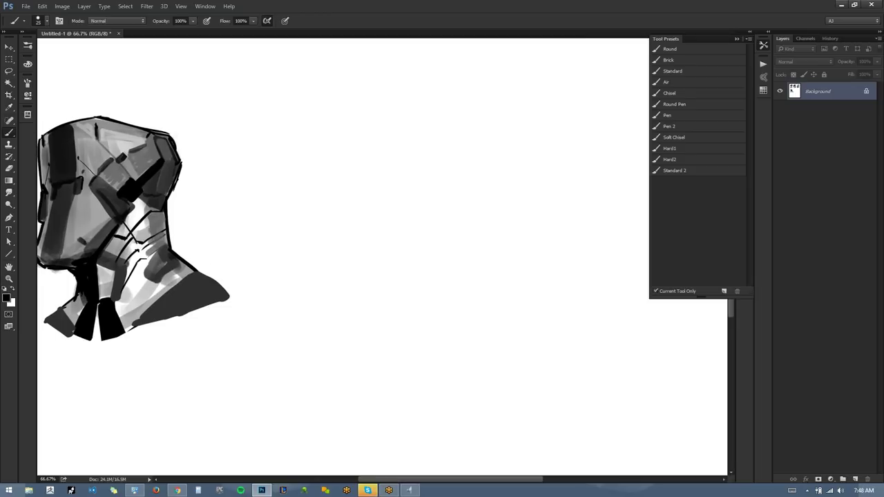
pyautogui.moveTo(445, 105)
pyautogui.mouseDown()
pyautogui.moveTo(335, 124)
pyautogui.moveTo(359, 144)
pyautogui.moveTo(375, 187)
pyautogui.moveTo(404, 166)
pyautogui.mouseUp()
pyautogui.moveTo(360, 133); pyautogui.dragTo(383, 171)
pyautogui.moveTo(399, 174); pyautogui.dragTo(432, 151)
pyautogui.moveTo(398, 146)
pyautogui.mouseDown()
pyautogui.moveTo(355, 165)
pyautogui.moveTo(388, 203)
pyautogui.mouseUp()
pyautogui.moveTo(387, 202); pyautogui.dragTo(393, 173)
pyautogui.moveTo(435, 145); pyautogui.dragTo(387, 200)
pyautogui.moveTo(425, 107)
pyautogui.mouseDown()
pyautogui.moveTo(466, 142)
pyautogui.moveTo(425, 190)
pyautogui.mouseUp()
# Fill the upper head of the new bust with light gray diagonal strokes and mark its rear corner.
pyautogui.moveTo(350, 88)
pyautogui.mouseDown()
pyautogui.moveTo(344, 130)
pyautogui.moveTo(362, 140)
pyautogui.mouseUp()
pyautogui.moveTo(347, 110); pyautogui.dragTo(371, 174)
pyautogui.moveTo(344, 138); pyautogui.dragTo(377, 196)
pyautogui.moveTo(376, 96); pyautogui.dragTo(364, 138)
pyautogui.moveTo(407, 107); pyautogui.dragTo(387, 171)
pyautogui.moveTo(419, 134); pyautogui.dragTo(383, 185)
pyautogui.moveTo(455, 141); pyautogui.dragTo(397, 196)
pyautogui.moveTo(476, 131)
pyautogui.mouseDown()
pyautogui.moveTo(459, 153)
pyautogui.moveTo(482, 153)
pyautogui.mouseUp()
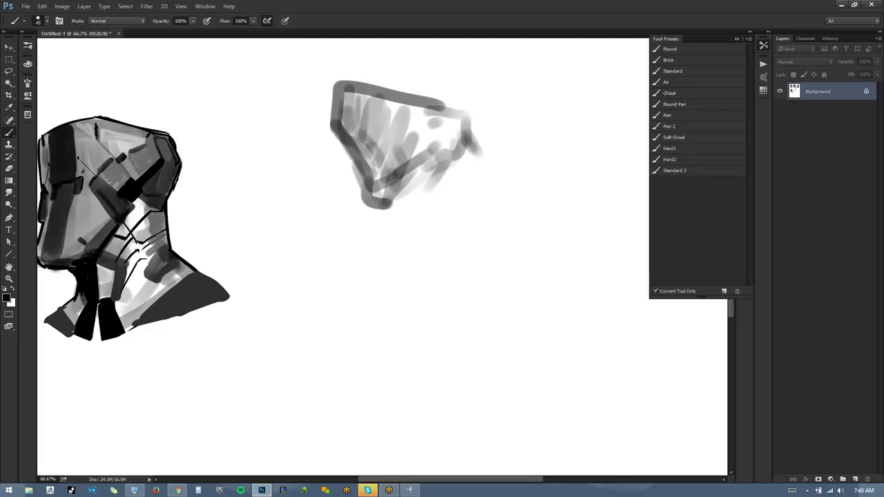
# Block in the narrow tapering face below the brow, with gray cheek planes and a pointed chin.
pyautogui.moveTo(366, 155)
pyautogui.mouseDown()
pyautogui.moveTo(347, 198)
pyautogui.moveTo(373, 205)
pyautogui.mouseUp()
pyautogui.moveTo(469, 134)
pyautogui.mouseDown()
pyautogui.moveTo(460, 183)
pyautogui.moveTo(439, 210)
pyautogui.mouseUp()
pyautogui.moveTo(357, 185); pyautogui.dragTo(352, 261)
pyautogui.moveTo(370, 200)
pyautogui.mouseDown()
pyautogui.moveTo(360, 257)
pyautogui.moveTo(378, 264)
pyautogui.mouseUp()
pyautogui.moveTo(396, 192)
pyautogui.mouseDown()
pyautogui.moveTo(382, 270)
pyautogui.moveTo(468, 176)
pyautogui.moveTo(410, 221)
pyautogui.moveTo(385, 257)
pyautogui.moveTo(442, 163)
pyautogui.moveTo(464, 176)
pyautogui.moveTo(484, 157)
pyautogui.mouseUp()
pyautogui.moveTo(358, 168); pyautogui.dragTo(355, 255)
pyautogui.moveTo(360, 199); pyautogui.dragTo(362, 273)
pyautogui.moveTo(373, 221)
pyautogui.mouseDown()
pyautogui.moveTo(366, 284)
pyautogui.moveTo(375, 288)
pyautogui.mouseUp()
pyautogui.moveTo(354, 258)
pyautogui.mouseDown()
pyautogui.moveTo(379, 298)
pyautogui.moveTo(460, 234)
pyautogui.mouseUp()
pyautogui.moveTo(451, 199)
pyautogui.mouseDown()
pyautogui.moveTo(448, 239)
pyautogui.moveTo(417, 251)
pyautogui.mouseUp()
pyautogui.moveTo(446, 213); pyautogui.dragTo(409, 261)
pyautogui.moveTo(452, 201); pyautogui.dragTo(449, 230)
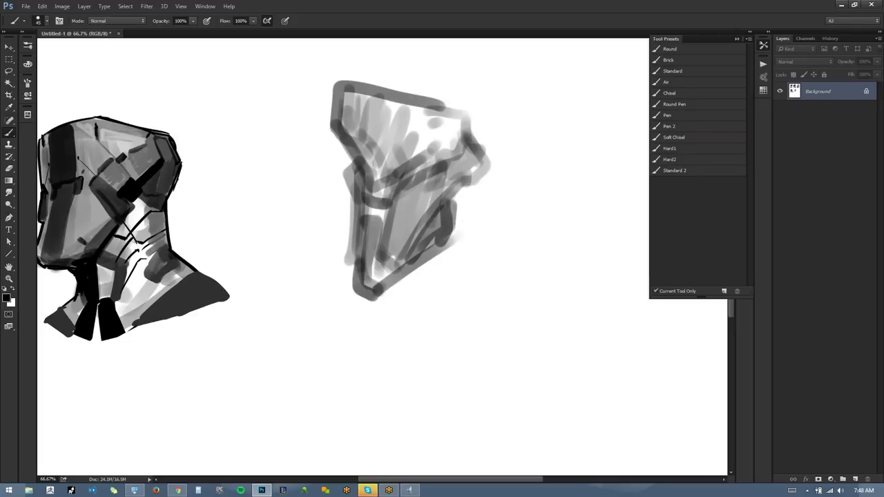
# Outline the rear head projection, the back of the neck and the angular shoulders of the new bust in gray.
pyautogui.moveTo(440, 111)
pyautogui.mouseDown()
pyautogui.moveTo(468, 111)
pyautogui.moveTo(475, 131)
pyautogui.moveTo(490, 138)
pyautogui.moveTo(481, 143)
pyautogui.moveTo(502, 146)
pyautogui.moveTo(516, 188)
pyautogui.moveTo(470, 195)
pyautogui.mouseUp()
pyautogui.moveTo(511, 169); pyautogui.dragTo(446, 217)
pyautogui.moveTo(476, 143); pyautogui.dragTo(492, 288)
pyautogui.moveTo(486, 178)
pyautogui.mouseDown()
pyautogui.moveTo(505, 292)
pyautogui.moveTo(469, 318)
pyautogui.moveTo(430, 388)
pyautogui.mouseUp()
pyautogui.moveTo(390, 281)
pyautogui.mouseDown()
pyautogui.moveTo(392, 316)
pyautogui.moveTo(375, 353)
pyautogui.moveTo(414, 394)
pyautogui.moveTo(530, 336)
pyautogui.mouseUp()
pyautogui.moveTo(434, 371); pyautogui.dragTo(532, 327)
pyautogui.moveTo(479, 262); pyautogui.dragTo(539, 329)
pyautogui.moveTo(494, 290)
pyautogui.mouseDown()
pyautogui.moveTo(544, 333)
pyautogui.moveTo(456, 355)
pyautogui.mouseUp()
pyautogui.moveTo(366, 306)
pyautogui.mouseDown()
pyautogui.moveTo(378, 316)
pyautogui.moveTo(351, 354)
pyautogui.mouseUp()
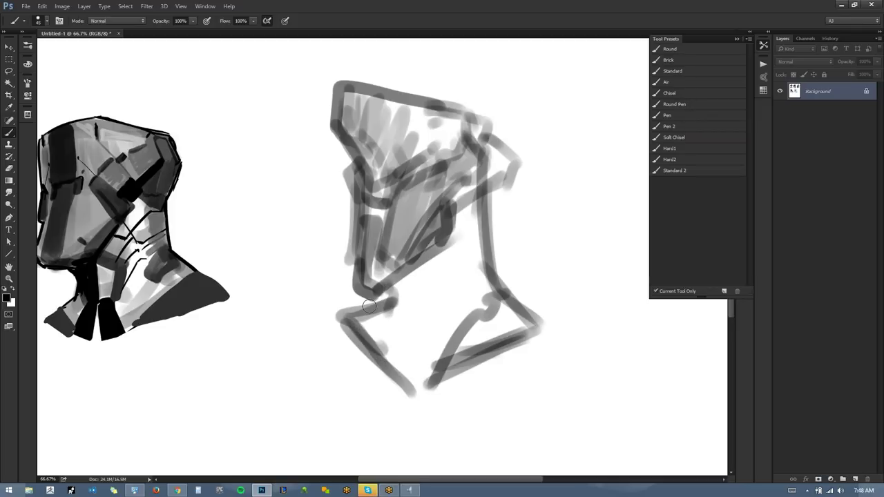
# Fill the neck and shoulders of the new bust with long gray strokes.
pyautogui.moveTo(397, 276); pyautogui.dragTo(368, 342)
pyautogui.moveTo(422, 261); pyautogui.dragTo(381, 357)
pyautogui.moveTo(452, 238); pyautogui.dragTo(414, 383)
pyautogui.moveTo(437, 288); pyautogui.dragTo(412, 384)
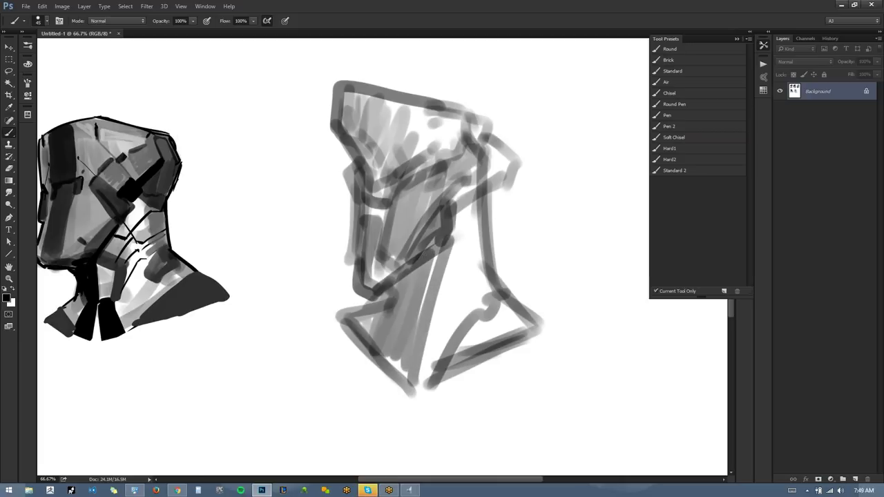
pyautogui.moveTo(475, 187); pyautogui.dragTo(432, 336)
pyautogui.moveTo(478, 213); pyautogui.dragTo(435, 345)
pyautogui.moveTo(478, 228); pyautogui.dragTo(425, 386)
pyautogui.moveTo(483, 255); pyautogui.dragTo(435, 370)
pyautogui.moveTo(487, 319); pyautogui.dragTo(505, 297)
pyautogui.moveTo(504, 295); pyautogui.dragTo(527, 332)
pyautogui.moveTo(486, 314); pyautogui.dragTo(527, 306)
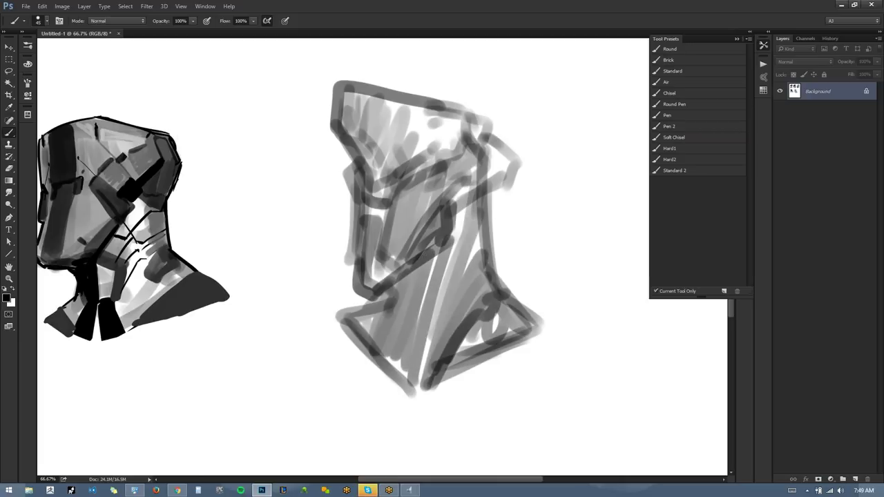
# Select the whole new bust with the Lasso, scale it to about 80% and deselect it.
pyautogui.press('l')
pyautogui.moveTo(558, 181)
pyautogui.mouseDown()
pyautogui.moveTo(533, 131)
pyautogui.moveTo(276, 108)
pyautogui.moveTo(550, 276)
pyautogui.moveTo(522, 183)
pyautogui.mouseUp()
pyautogui.hotkey('ctrl', 't')
pyautogui.moveTo(558, 55); pyautogui.dragTo(528, 101)
pyautogui.moveTo(501, 174); pyautogui.dragTo(482, 154)
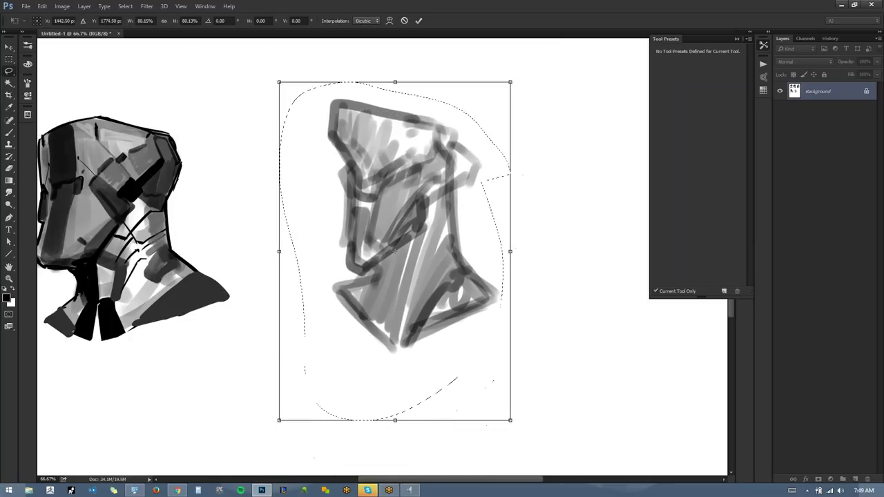
pyautogui.press('Return')
pyautogui.hotkey('ctrl', 'd')
pyautogui.press('b')
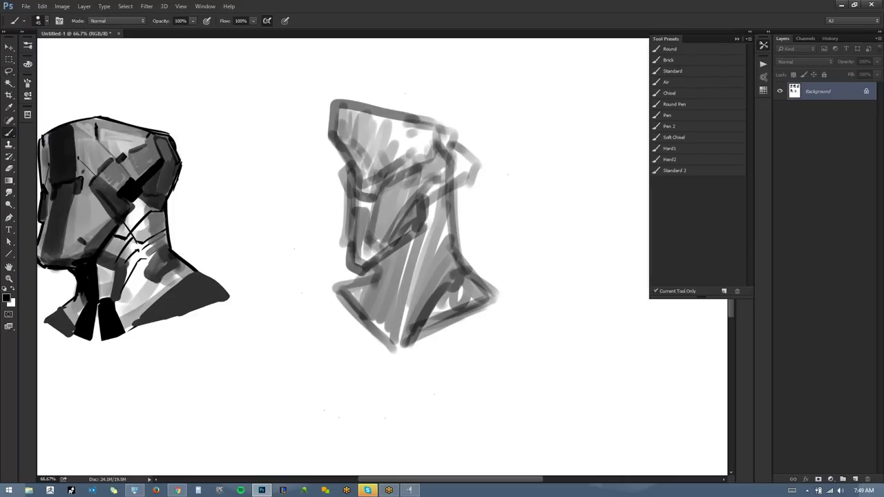
# Darken the eye sockets and nose bridge of the new bust, and mirror the canvas.
pyautogui.moveTo(353, 166)
pyautogui.mouseDown()
pyautogui.moveTo(359, 214)
pyautogui.moveTo(353, 179)
pyautogui.moveTo(356, 192)
pyautogui.mouseUp()
pyautogui.moveTo(366, 200)
pyautogui.mouseDown()
pyautogui.moveTo(379, 168)
pyautogui.moveTo(365, 217)
pyautogui.mouseUp()
pyautogui.moveTo(382, 171); pyautogui.dragTo(363, 208)
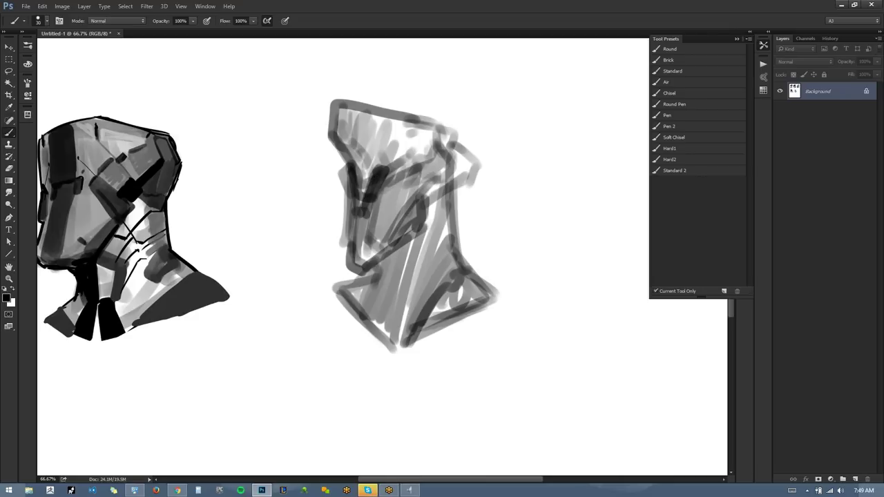
pyautogui.hotkey('ctrl', 'shift', 'h')
pyautogui.moveTo(501, 235)
pyautogui.mouseDown()
pyautogui.moveTo(473, 139)
pyautogui.moveTo(483, 216)
pyautogui.mouseUp()
pyautogui.keyDown('alt'); pyautogui.click(382, 162); pyautogui.keyUp('alt')
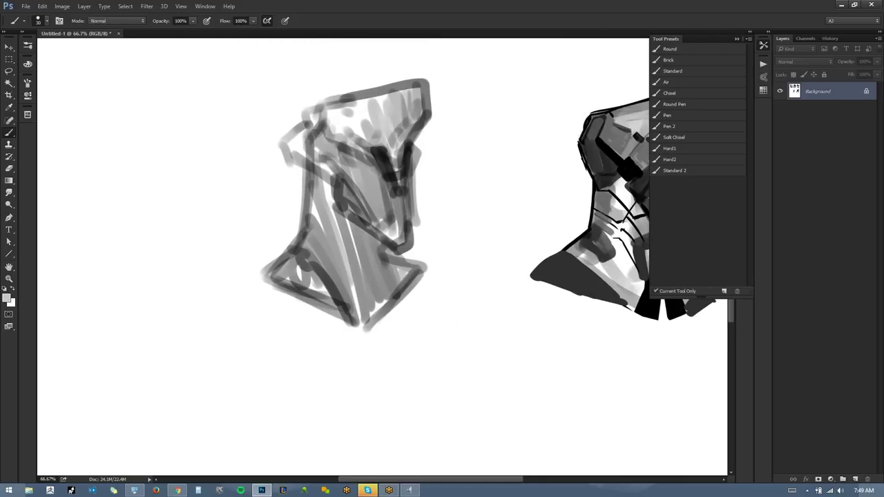
pyautogui.moveTo(334, 105)
pyautogui.mouseDown()
pyautogui.moveTo(382, 94)
pyautogui.moveTo(319, 110)
pyautogui.moveTo(402, 87)
pyautogui.mouseUp()
pyautogui.hotkey('ctrl', 'z')
pyautogui.hotkey('ctrl', 'z')
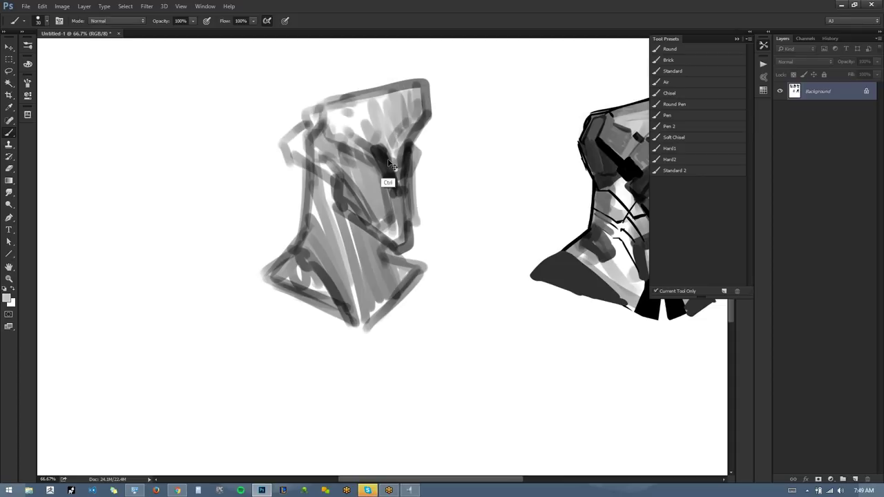
# Paint the rear head projection as a black angular piece and add a small dark accent at the far eye.
pyautogui.press('d')
pyautogui.moveTo(304, 125)
pyautogui.mouseDown()
pyautogui.moveTo(285, 155)
pyautogui.moveTo(303, 152)
pyautogui.moveTo(297, 147)
pyautogui.moveTo(295, 160)
pyautogui.moveTo(300, 144)
pyautogui.moveTo(301, 181)
pyautogui.moveTo(280, 146)
pyautogui.moveTo(302, 187)
pyautogui.moveTo(299, 164)
pyautogui.moveTo(313, 181)
pyautogui.mouseUp()
pyautogui.moveTo(299, 132)
pyautogui.mouseDown()
pyautogui.moveTo(279, 138)
pyautogui.moveTo(276, 153)
pyautogui.moveTo(304, 127)
pyautogui.moveTo(307, 139)
pyautogui.moveTo(312, 112)
pyautogui.mouseUp()
pyautogui.moveTo(414, 136); pyautogui.dragTo(416, 175)
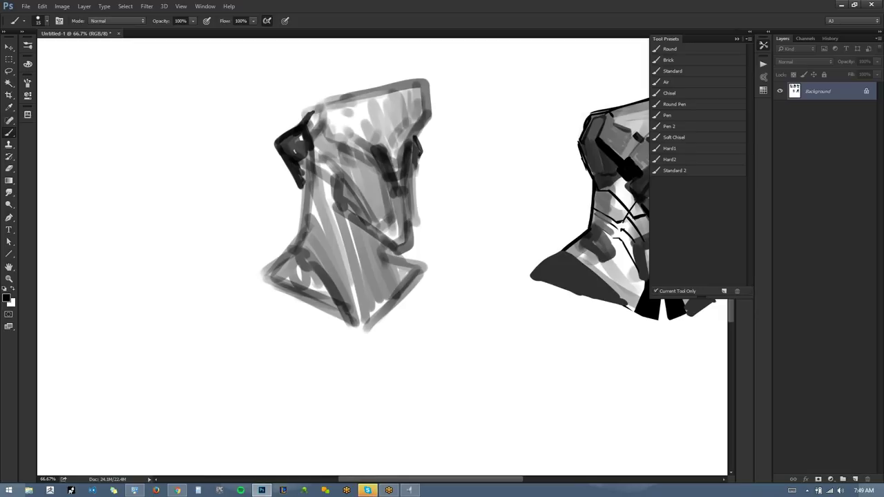
# Paint a black block under the rear head piece and dark panels down the side and front of the neck.
pyautogui.moveTo(303, 187)
pyautogui.mouseDown()
pyautogui.moveTo(328, 170)
pyautogui.moveTo(309, 184)
pyautogui.mouseUp()
pyautogui.moveTo(304, 189); pyautogui.dragTo(334, 203)
pyautogui.moveTo(301, 188)
pyautogui.mouseDown()
pyautogui.moveTo(303, 208)
pyautogui.moveTo(335, 213)
pyautogui.moveTo(305, 195)
pyautogui.moveTo(310, 211)
pyautogui.moveTo(334, 207)
pyautogui.moveTo(310, 215)
pyautogui.moveTo(336, 221)
pyautogui.mouseUp()
pyautogui.press(']')
pyautogui.press(']')
pyautogui.press(']')
pyautogui.press(']')
pyautogui.press(']')
pyautogui.moveTo(326, 216); pyautogui.dragTo(351, 279)
pyautogui.moveTo(377, 236); pyautogui.dragTo(376, 280)
pyautogui.moveTo(334, 170)
pyautogui.mouseDown()
pyautogui.moveTo(337, 148)
pyautogui.moveTo(369, 111)
pyautogui.moveTo(416, 90)
pyautogui.moveTo(421, 114)
pyautogui.moveTo(405, 81)
pyautogui.moveTo(428, 135)
pyautogui.moveTo(415, 136)
pyautogui.moveTo(436, 152)
pyautogui.mouseUp()
# Shade the forehead of the new bust in mid gray with a larger brush and darken the shoulder panels.
pyautogui.press('F2')
pyautogui.press(']')
pyautogui.press(']')
pyautogui.press(']')
pyautogui.press(']')
pyautogui.press(']')
pyautogui.press(']')
pyautogui.press(']')
pyautogui.keyDown('alt'); pyautogui.click(409, 113); pyautogui.keyUp('alt')
pyautogui.keyDown('alt'); pyautogui.click(435, 117); pyautogui.keyUp('alt')
pyautogui.keyDown('alt'); pyautogui.click(412, 108); pyautogui.keyUp('alt')
pyautogui.moveTo(423, 96)
pyautogui.mouseDown()
pyautogui.moveTo(446, 145)
pyautogui.moveTo(450, 137)
pyautogui.mouseUp()
pyautogui.moveTo(433, 191)
pyautogui.mouseDown()
pyautogui.moveTo(431, 236)
pyautogui.moveTo(461, 239)
pyautogui.moveTo(469, 273)
pyautogui.moveTo(492, 215)
pyautogui.moveTo(469, 248)
pyautogui.moveTo(422, 283)
pyautogui.moveTo(452, 305)
pyautogui.mouseUp()
pyautogui.press('d')
pyautogui.moveTo(490, 277)
pyautogui.mouseDown()
pyautogui.moveTo(461, 314)
pyautogui.moveTo(529, 298)
pyautogui.moveTo(476, 318)
pyautogui.moveTo(511, 289)
pyautogui.mouseUp()
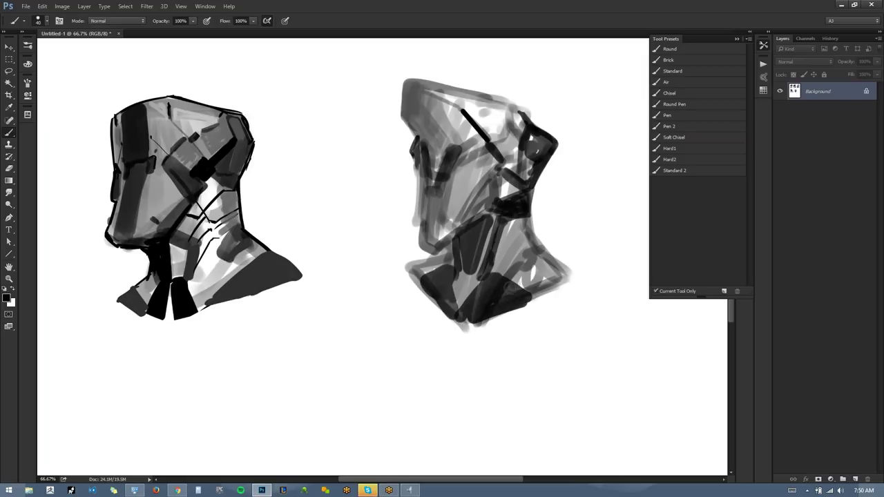
# Trim the lower and outer edges of both shoulders into clean straight lines with white.
pyautogui.press('x')
pyautogui.moveTo(566, 280); pyautogui.dragTo(477, 324)
pyautogui.moveTo(532, 300); pyautogui.dragTo(501, 314)
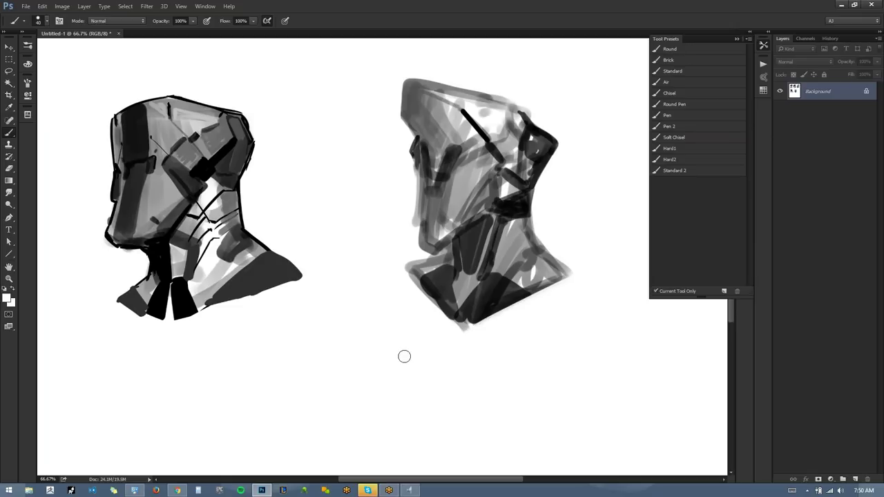
pyautogui.moveTo(435, 305); pyautogui.dragTo(407, 267)
pyautogui.moveTo(571, 271); pyautogui.dragTo(527, 298)
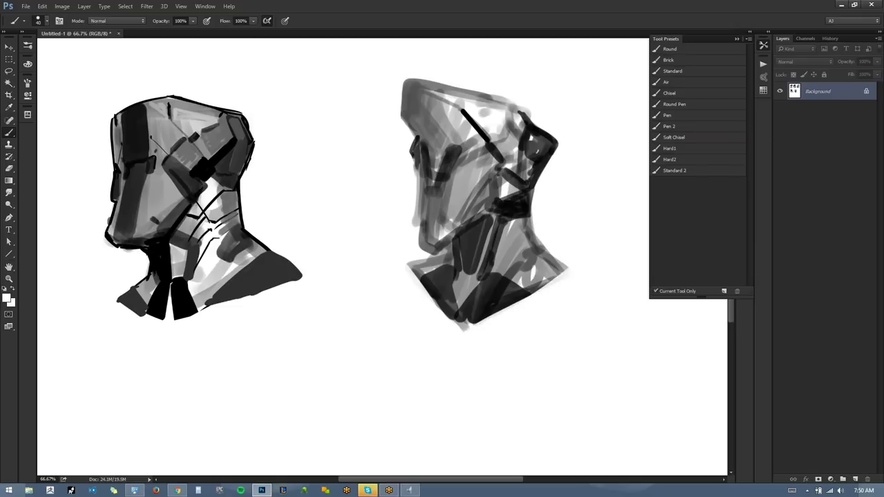
# Cover the white top of the head with sampled gray and add a short black mark near its rear.
pyautogui.keyDown('alt'); pyautogui.click(473, 142); pyautogui.keyUp('alt')
pyautogui.moveTo(473, 107); pyautogui.dragTo(498, 128)
pyautogui.moveTo(475, 105)
pyautogui.mouseDown()
pyautogui.moveTo(488, 125)
pyautogui.moveTo(504, 116)
pyautogui.moveTo(471, 112)
pyautogui.moveTo(489, 99)
pyautogui.moveTo(504, 102)
pyautogui.moveTo(505, 130)
pyautogui.mouseUp()
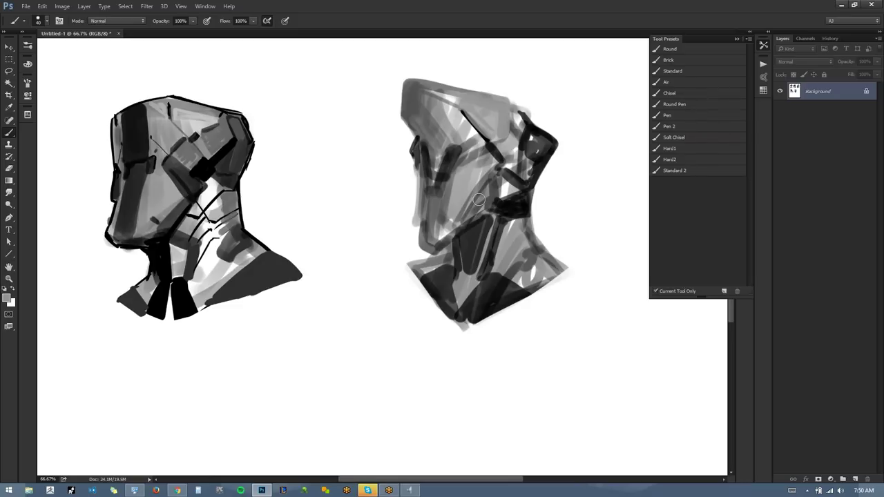
pyautogui.press('d')
pyautogui.moveTo(507, 108); pyautogui.dragTo(510, 127)
# Mirror the canvas and extend the back of the crown in gray down to the black rear piece.
pyautogui.hotkey('ctrl', 'h')
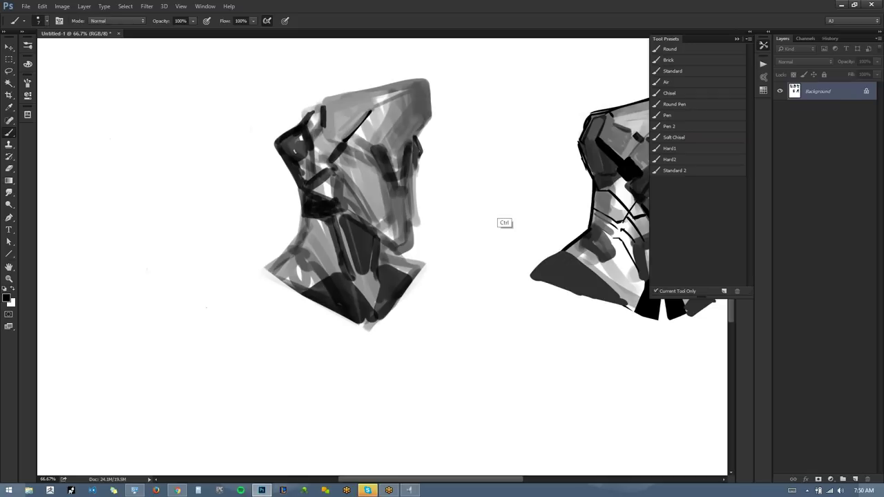
pyautogui.moveTo(354, 212); pyautogui.dragTo(462, 237)
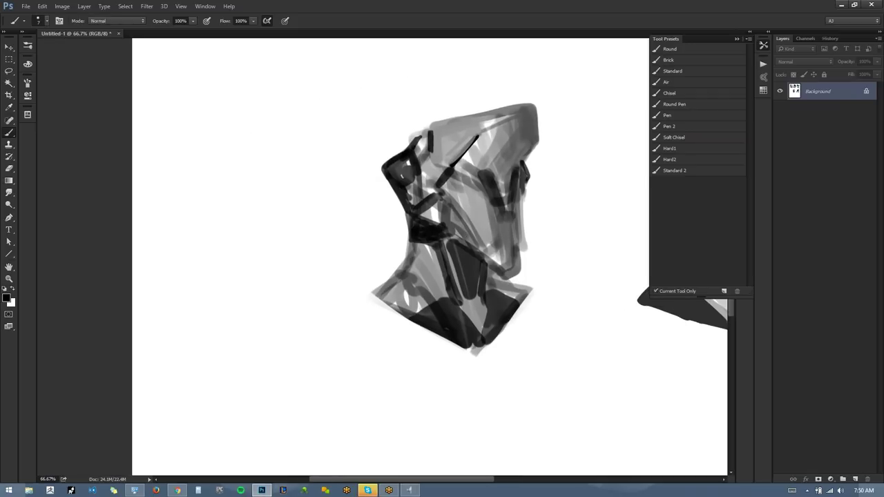
pyautogui.keyDown('alt'); pyautogui.click(424, 157); pyautogui.keyUp('alt')
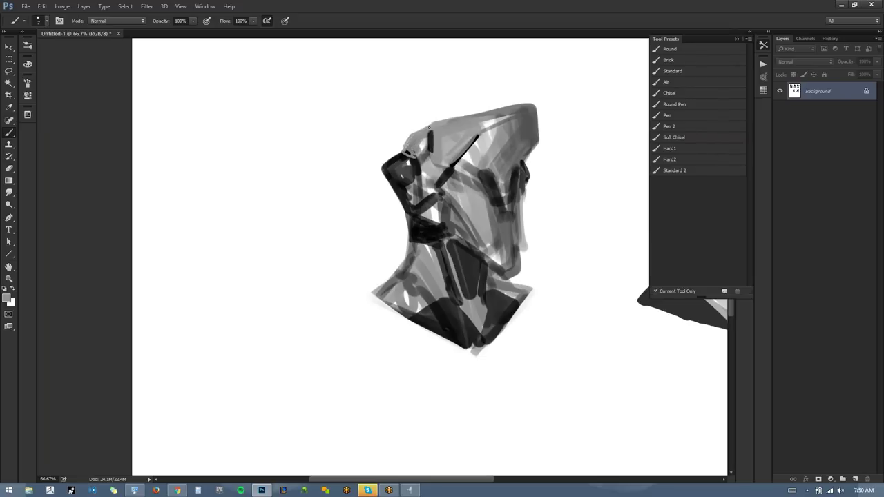
pyautogui.moveTo(410, 134); pyautogui.dragTo(463, 113)
pyautogui.hotkey('ctrl', 'z')
pyautogui.moveTo(404, 139); pyautogui.dragTo(451, 118)
# Draw thin gray edge lines around the black rear head piece and refine the far eye accent.
pyautogui.press('x')
pyautogui.moveTo(449, 174); pyautogui.dragTo(389, 148)
pyautogui.keyDown('alt'); pyautogui.click(352, 141); pyautogui.keyUp('alt')
pyautogui.moveTo(345, 128); pyautogui.dragTo(336, 135)
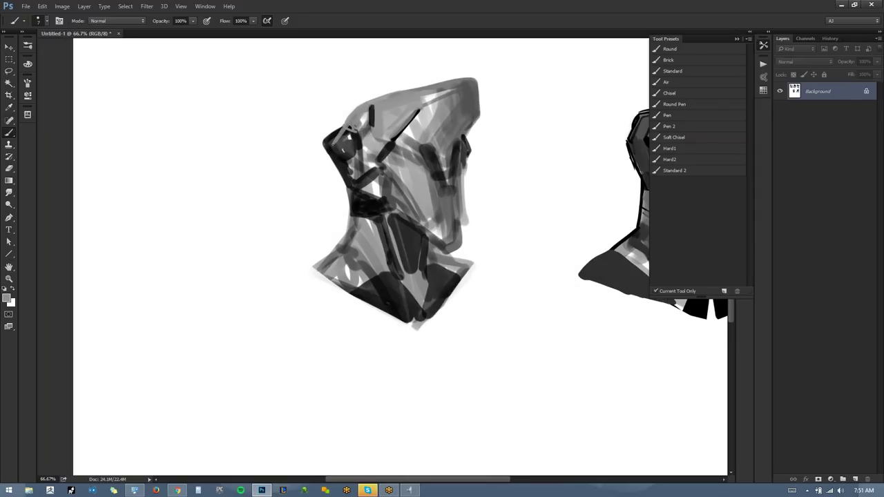
pyautogui.moveTo(335, 146); pyautogui.dragTo(359, 167)
pyautogui.moveTo(464, 136); pyautogui.dragTo(467, 154)
pyautogui.press('d')
pyautogui.keyDown('alt'); pyautogui.click(445, 153); pyautogui.keyUp('alt')
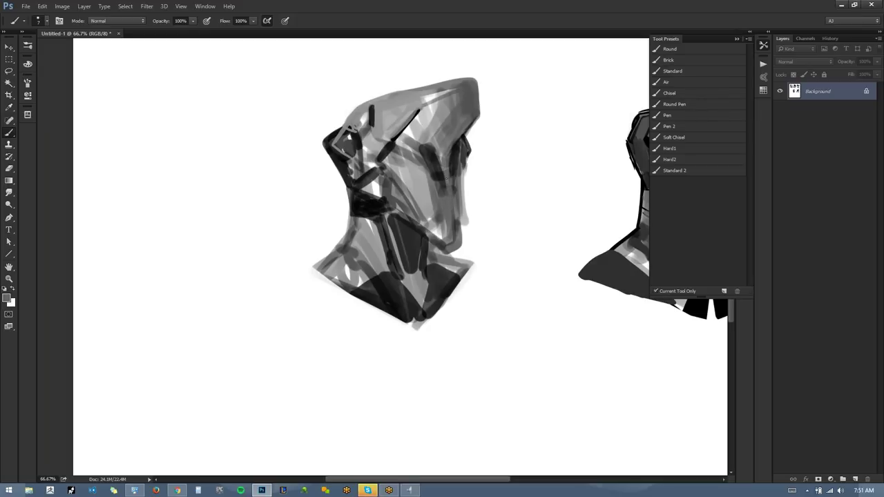
# Return the canvas to normal view and repaint the eye and nose area with sampled gray, undoing the unwanted strokes.
pyautogui.moveTo(467, 259); pyautogui.dragTo(297, 161)
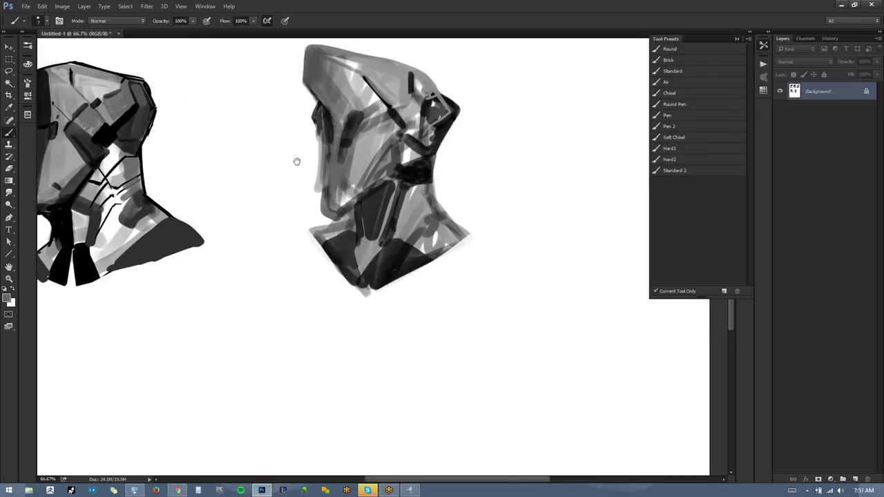
pyautogui.keyDown('alt'); pyautogui.click(348, 134); pyautogui.keyUp('alt')
pyautogui.moveTo(350, 112); pyautogui.dragTo(337, 153)
pyautogui.moveTo(352, 111)
pyautogui.mouseDown()
pyautogui.moveTo(366, 112)
pyautogui.moveTo(348, 158)
pyautogui.mouseUp()
pyautogui.moveTo(327, 112)
pyautogui.mouseDown()
pyautogui.moveTo(331, 165)
pyautogui.moveTo(375, 195)
pyautogui.moveTo(379, 223)
pyautogui.moveTo(365, 249)
pyautogui.moveTo(347, 218)
pyautogui.moveTo(364, 220)
pyautogui.moveTo(362, 243)
pyautogui.mouseUp()
pyautogui.hotkey('ctrl', 'alt', 'z')
# Paint a dark block over the chin at the tip of the face.
pyautogui.press('d')
pyautogui.press(']')
pyautogui.moveTo(356, 222)
pyautogui.mouseDown()
pyautogui.moveTo(354, 243)
pyautogui.moveTo(362, 244)
pyautogui.moveTo(338, 215)
pyautogui.moveTo(337, 191)
pyautogui.moveTo(340, 237)
pyautogui.mouseUp()
pyautogui.keyDown('alt'); pyautogui.click(327, 234); pyautogui.keyUp('alt')
# Paint a light highlight band along the top edge of the crown, redoing the stroke until it fits.
pyautogui.press(']')
pyautogui.press(']')
pyautogui.press(']')
pyautogui.press(']')
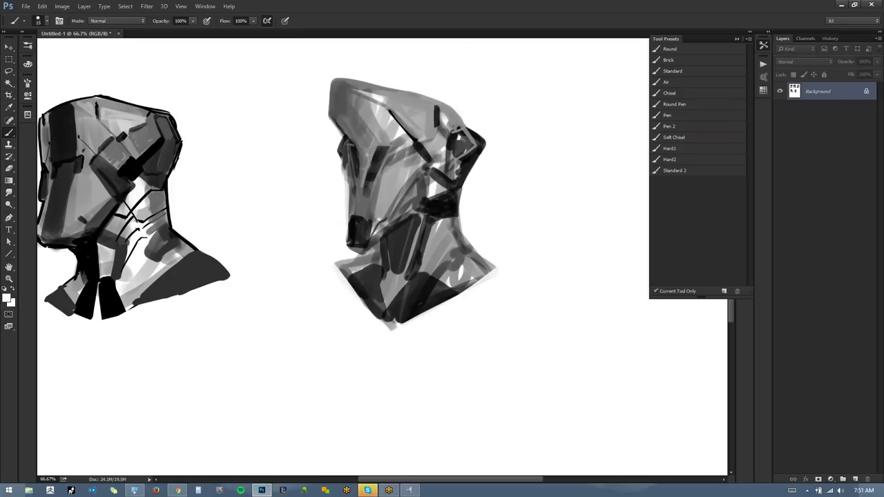
pyautogui.hotkey('ctrl', 'z')
pyautogui.moveTo(355, 89); pyautogui.dragTo(424, 102)
pyautogui.hotkey('ctrl', 'z')
pyautogui.moveTo(357, 83); pyautogui.dragTo(429, 97)
pyautogui.hotkey('ctrl', 'z')
pyautogui.moveTo(353, 83)
pyautogui.mouseDown()
pyautogui.moveTo(440, 103)
pyautogui.moveTo(366, 84)
pyautogui.moveTo(382, 104)
pyautogui.moveTo(430, 105)
pyautogui.mouseUp()
# Mirror the canvas view and rework the lower cheek edge with sampled grays, undoing the stroke across the brow.
pyautogui.keyDown('alt'); pyautogui.click(354, 95); pyautogui.keyUp('alt')
pyautogui.hotkey('ctrl', 'f')
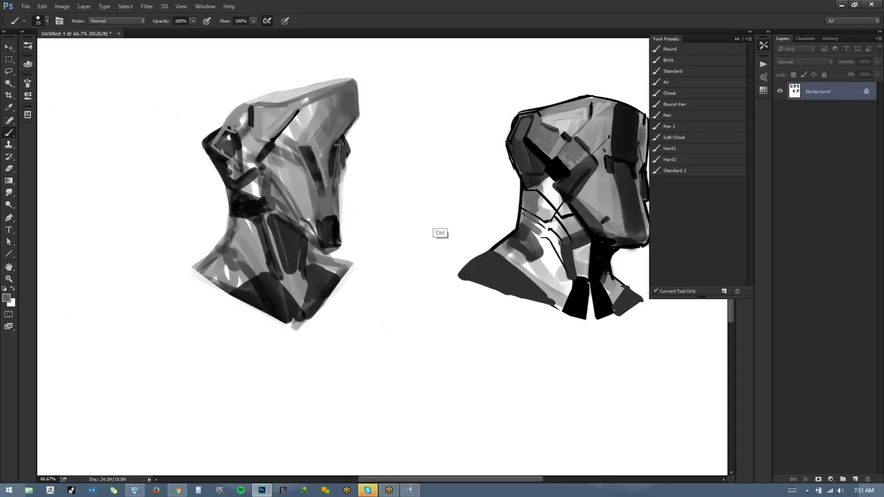
pyautogui.moveTo(260, 109)
pyautogui.mouseDown()
pyautogui.moveTo(330, 106)
pyautogui.moveTo(329, 118)
pyautogui.moveTo(351, 108)
pyautogui.moveTo(328, 106)
pyautogui.moveTo(384, 102)
pyautogui.moveTo(351, 142)
pyautogui.mouseUp()
pyautogui.hotkey('ctrl', 'z')
pyautogui.keyDown('alt'); pyautogui.click(347, 101); pyautogui.keyUp('alt')
pyautogui.keyDown('alt'); pyautogui.click(332, 130); pyautogui.keyUp('alt')
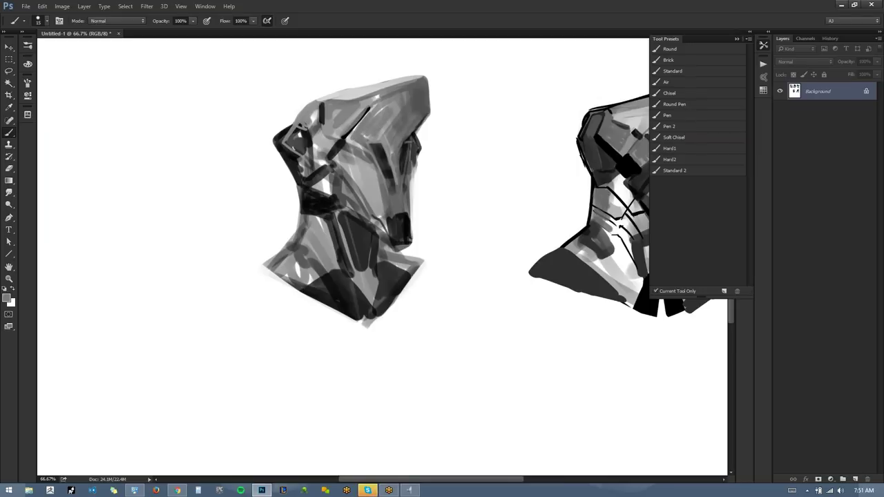
pyautogui.moveTo(374, 218)
pyautogui.mouseDown()
pyautogui.moveTo(333, 198)
pyautogui.moveTo(359, 242)
pyautogui.mouseUp()
pyautogui.keyDown('alt'); pyautogui.click(359, 246); pyautogui.keyUp('alt')
pyautogui.press('[')
pyautogui.moveTo(355, 182)
pyautogui.mouseDown()
pyautogui.moveTo(342, 179)
pyautogui.moveTo(353, 184)
pyautogui.mouseUp()
# Return the view to normal and clean up the rear edge of the cheek plate with fine light-gray strokes, undoing the first attempt.
pyautogui.hotkey('ctrl', 'shift', 'h')
pyautogui.moveTo(377, 265); pyautogui.dragTo(280, 209)
pyautogui.moveTo(368, 158); pyautogui.dragTo(351, 188)
pyautogui.hotkey('ctrl', 'z')
pyautogui.press('[')
pyautogui.press('[')
pyautogui.moveTo(379, 141); pyautogui.dragTo(350, 189)
pyautogui.keyDown('alt'); pyautogui.click(360, 149); pyautogui.keyUp('alt')
pyautogui.moveTo(375, 137)
pyautogui.mouseDown()
pyautogui.moveTo(346, 180)
pyautogui.moveTo(357, 168)
pyautogui.mouseUp()
pyautogui.moveTo(384, 132)
pyautogui.mouseDown()
pyautogui.moveTo(347, 184)
pyautogui.moveTo(374, 145)
pyautogui.mouseUp()
pyautogui.moveTo(342, 184)
pyautogui.mouseDown()
pyautogui.moveTo(382, 115)
pyautogui.moveTo(388, 136)
pyautogui.mouseUp()
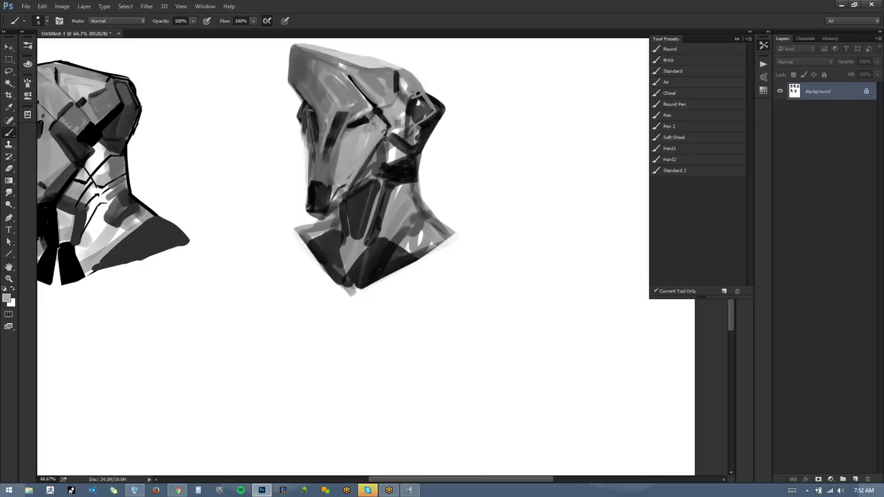
# Mirror the view and outline the rear edge of the head in black with the Hard1 brush preset, redoing the stroke.
pyautogui.hotkey('ctrl', 'shift', 'h')
pyautogui.moveTo(404, 228)
pyautogui.mouseDown()
pyautogui.moveTo(327, 234)
pyautogui.moveTo(439, 266)
pyautogui.mouseUp()
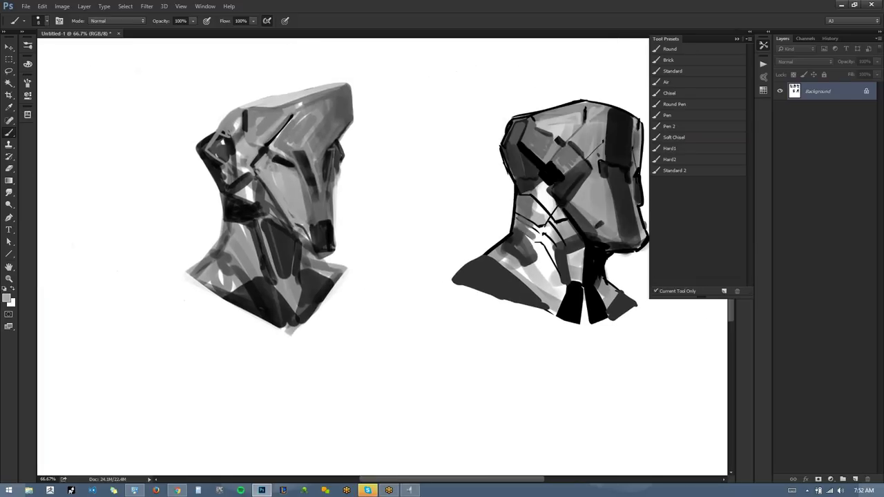
pyautogui.click(695, 152)
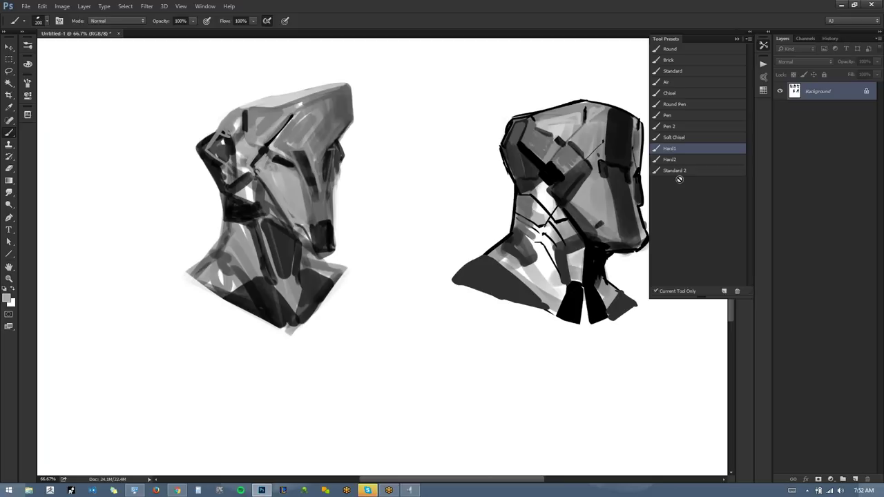
pyautogui.press('d')
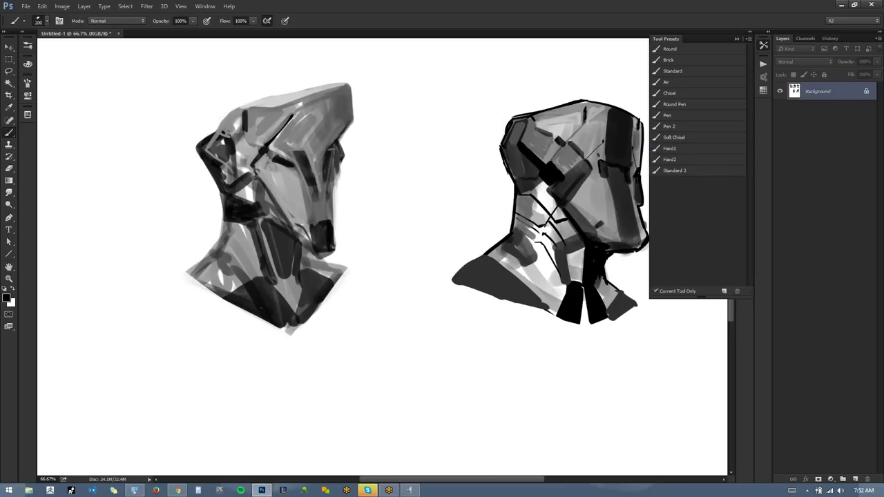
pyautogui.moveTo(223, 120); pyautogui.dragTo(209, 147)
pyautogui.hotkey('ctrl', 'z')
pyautogui.hotkey('ctrl', 'z')
pyautogui.moveTo(226, 116); pyautogui.dragTo(209, 148)
# Outline the crown's top edge and front tip with thin black lines, undoing the strokes that miss the form.
pyautogui.moveTo(226, 115); pyautogui.dragTo(327, 88)
pyautogui.hotkey('ctrl', 'z')
pyautogui.hotkey('ctrl', 'z')
pyautogui.hotkey('ctrl', 'z')
pyautogui.moveTo(271, 97); pyautogui.dragTo(346, 81)
pyautogui.hotkey('ctrl', 'z')
pyautogui.moveTo(291, 91)
pyautogui.mouseDown()
pyautogui.moveTo(348, 81)
pyautogui.moveTo(354, 128)
pyautogui.moveTo(332, 150)
pyautogui.moveTo(344, 154)
pyautogui.moveTo(336, 227)
pyautogui.mouseUp()
pyautogui.hotkey('ctrl', 'z')
# Outline the face front, chest edge and back of the neck down to the shoulder in black.
pyautogui.moveTo(338, 174); pyautogui.dragTo(334, 240)
pyautogui.moveTo(337, 207)
pyautogui.mouseDown()
pyautogui.moveTo(334, 258)
pyautogui.moveTo(310, 259)
pyautogui.moveTo(349, 270)
pyautogui.moveTo(300, 326)
pyautogui.mouseUp()
pyautogui.press(']')
pyautogui.press(']')
pyautogui.moveTo(207, 135)
pyautogui.mouseDown()
pyautogui.moveTo(192, 151)
pyautogui.moveTo(225, 210)
pyautogui.mouseUp()
pyautogui.moveTo(214, 179)
pyautogui.mouseDown()
pyautogui.moveTo(223, 242)
pyautogui.moveTo(185, 278)
pyautogui.moveTo(204, 281)
pyautogui.mouseUp()
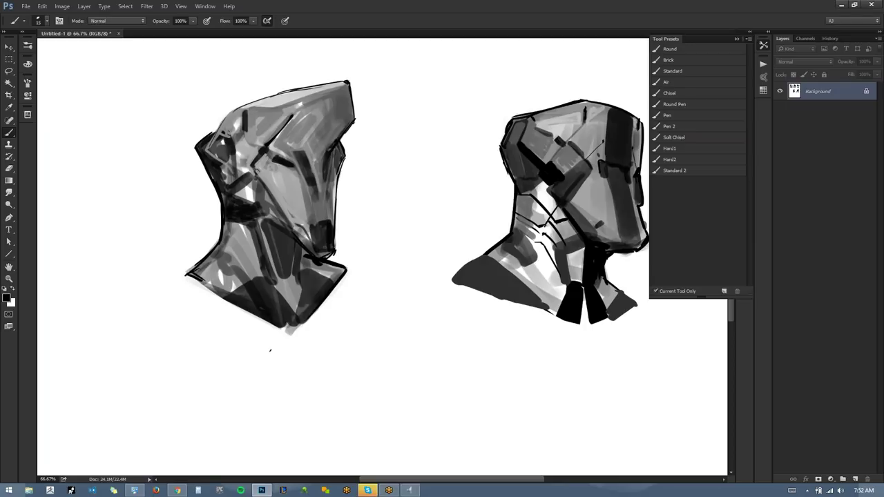
# Accent the shoulder corner in black and extend the seam line across the crown to its top edge.
pyautogui.moveTo(347, 319); pyautogui.dragTo(283, 311)
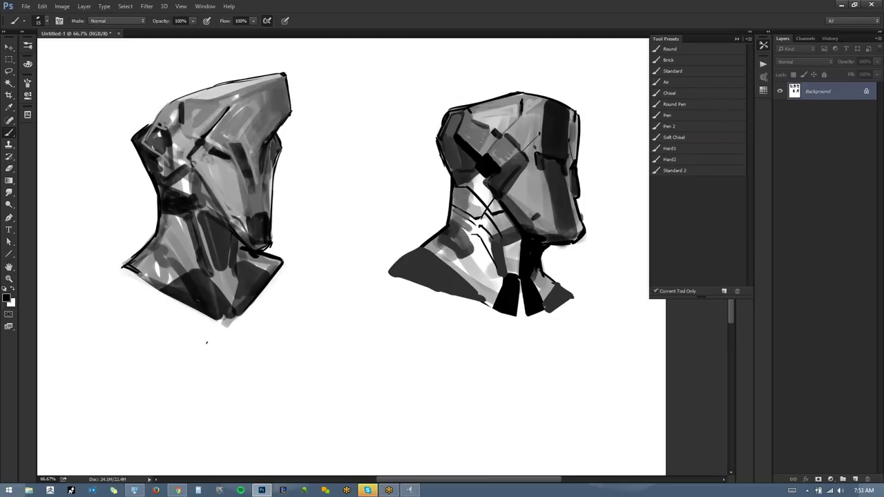
pyautogui.moveTo(304, 137); pyautogui.dragTo(346, 126)
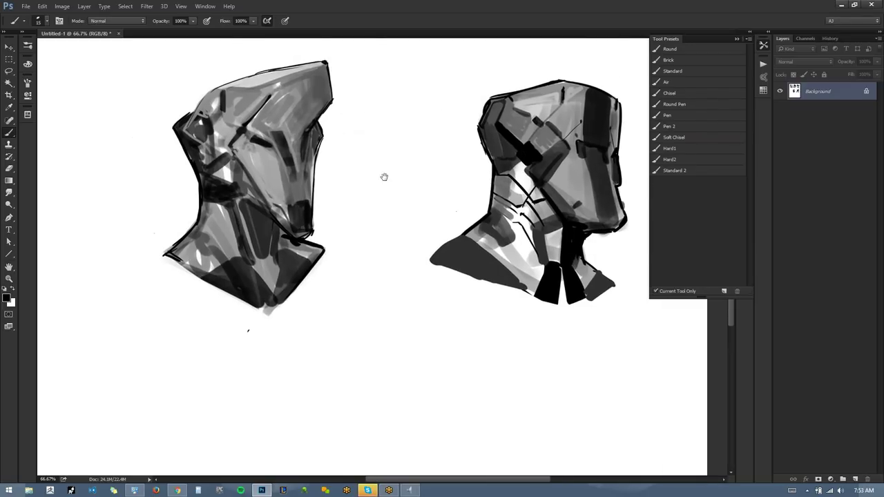
pyautogui.moveTo(377, 181); pyautogui.dragTo(416, 145)
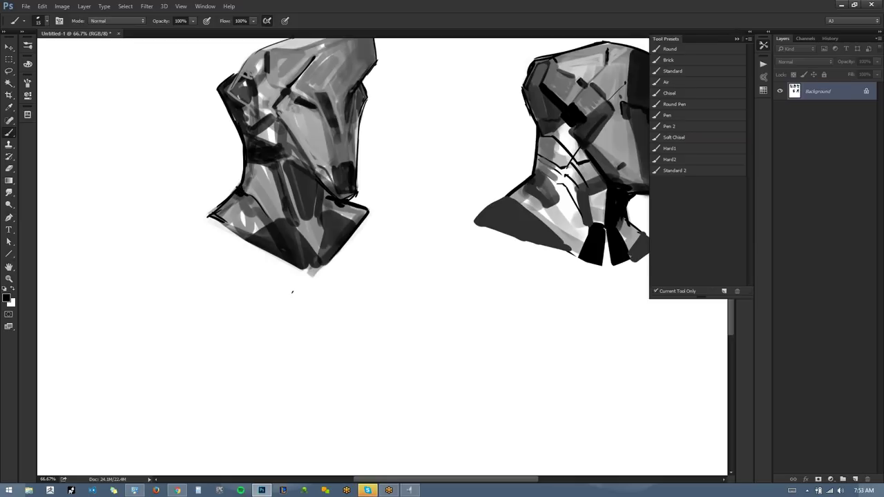
pyautogui.moveTo(339, 270); pyautogui.dragTo(339, 343)
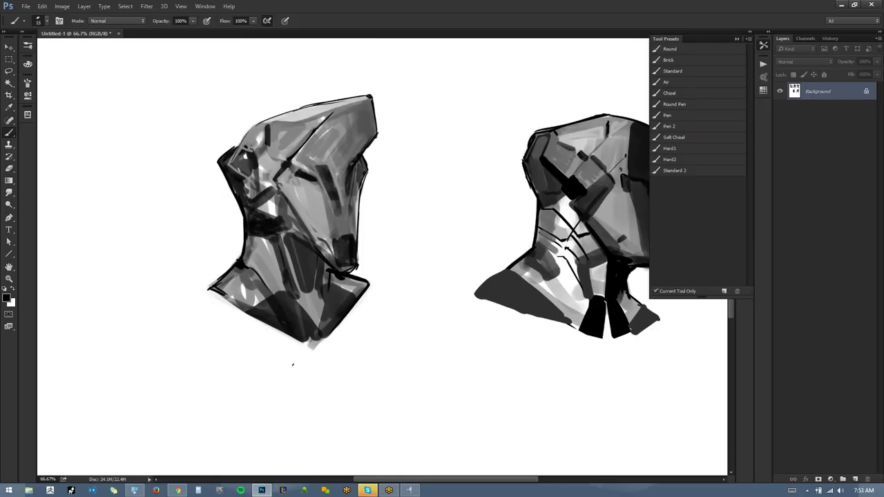
pyautogui.moveTo(335, 109); pyautogui.dragTo(345, 100)
# Mirror the view and draw a black line along the lower edge of the crown's overhanging brow, redoing it until it fits.
pyautogui.press('F2')
pyautogui.moveTo(368, 232)
pyautogui.mouseDown()
pyautogui.moveTo(345, 232)
pyautogui.moveTo(341, 265)
pyautogui.mouseUp()
pyautogui.keyDown('alt'); pyautogui.click(375, 211); pyautogui.keyUp('alt')
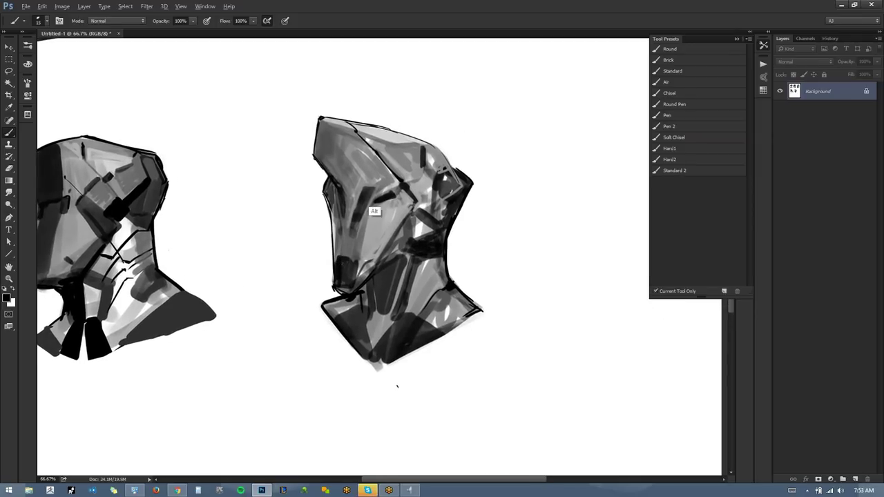
pyautogui.moveTo(377, 189); pyautogui.dragTo(368, 193)
pyautogui.press('d')
pyautogui.moveTo(315, 158); pyautogui.dragTo(368, 191)
pyautogui.hotkey('ctrl', 'z')
pyautogui.hotkey('ctrl', 'z')
pyautogui.moveTo(314, 157); pyautogui.dragTo(371, 189)
pyautogui.moveTo(316, 158); pyautogui.dragTo(374, 193)
pyautogui.hotkey('ctrl', 'z')
# Refine the black lines on the face front and draw the lower edge of the rear head piece.
pyautogui.moveTo(315, 157)
pyautogui.mouseDown()
pyautogui.moveTo(375, 194)
pyautogui.moveTo(367, 190)
pyautogui.moveTo(344, 222)
pyautogui.moveTo(345, 209)
pyautogui.moveTo(352, 230)
pyautogui.moveTo(342, 255)
pyautogui.mouseUp()
pyautogui.keyDown('alt'); pyautogui.click(347, 216); pyautogui.keyUp('alt')
pyautogui.keyDown('alt'); pyautogui.click(353, 227); pyautogui.keyUp('alt')
pyautogui.press('d')
pyautogui.hotkey('ctrl', 'f')
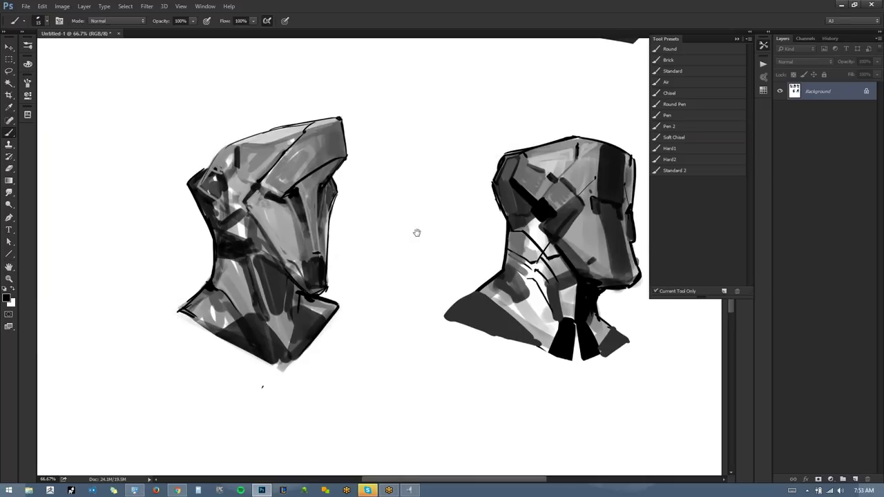
pyautogui.moveTo(358, 252); pyautogui.dragTo(419, 197)
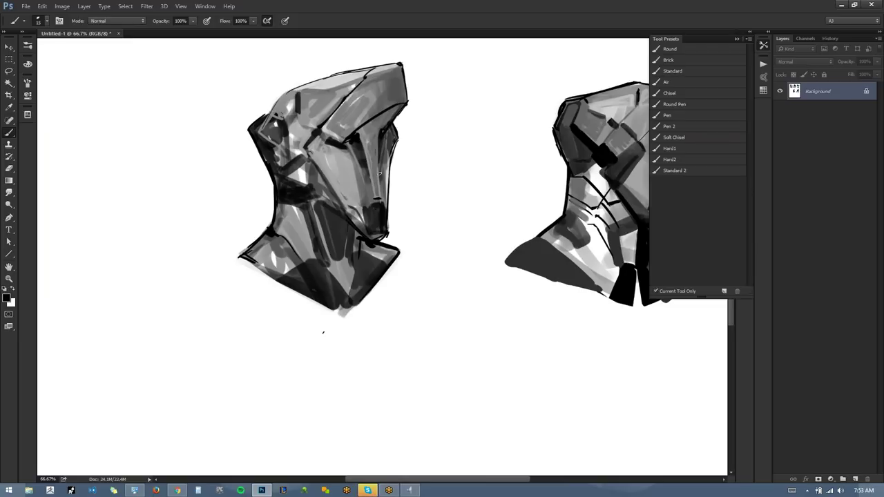
pyautogui.moveTo(260, 133)
pyautogui.mouseDown()
pyautogui.moveTo(306, 154)
pyautogui.moveTo(299, 161)
pyautogui.moveTo(310, 162)
pyautogui.moveTo(316, 216)
pyautogui.mouseUp()
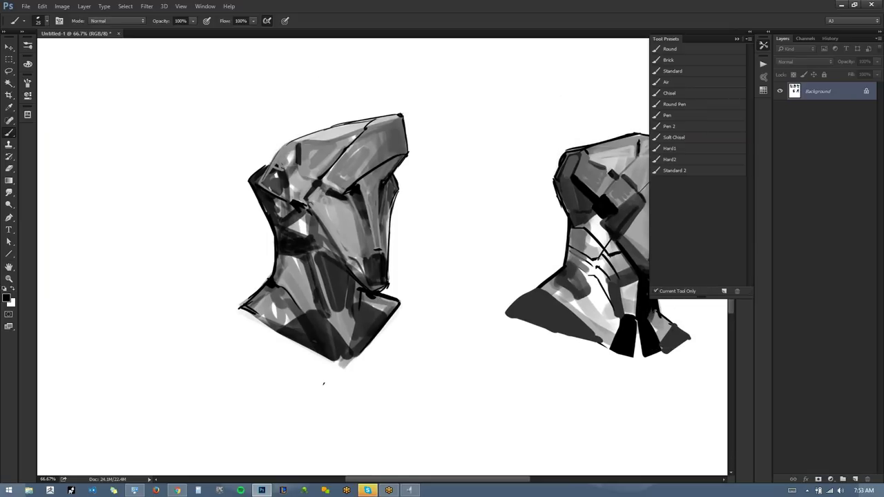
# Fill the shadow under the overhanging brow with solid black.
pyautogui.moveTo(394, 158)
pyautogui.mouseDown()
pyautogui.moveTo(362, 184)
pyautogui.moveTo(406, 158)
pyautogui.mouseUp()
pyautogui.press('x')
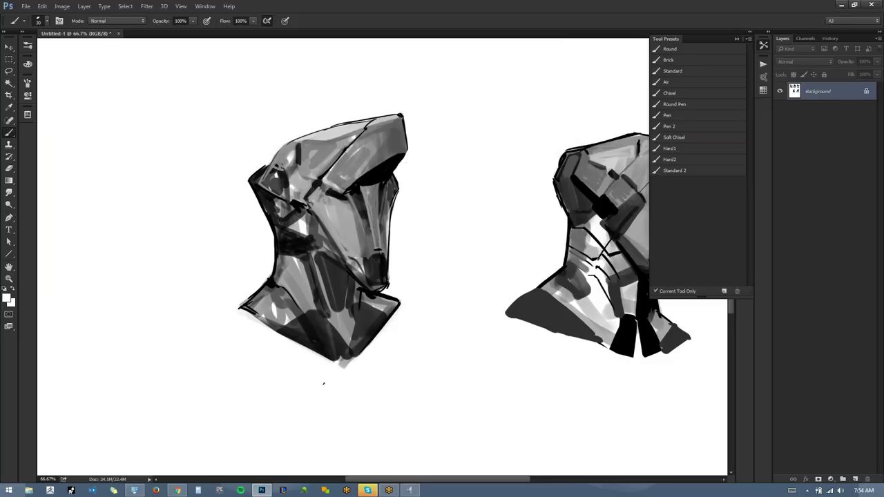
pyautogui.press('x')
# Draw thin black panel lines on the cheek and detail the joint at the temple with a smaller brush.
pyautogui.moveTo(383, 241); pyautogui.dragTo(385, 165)
pyautogui.press('[')
pyautogui.moveTo(361, 150)
pyautogui.mouseDown()
pyautogui.moveTo(351, 173)
pyautogui.moveTo(355, 160)
pyautogui.mouseUp()
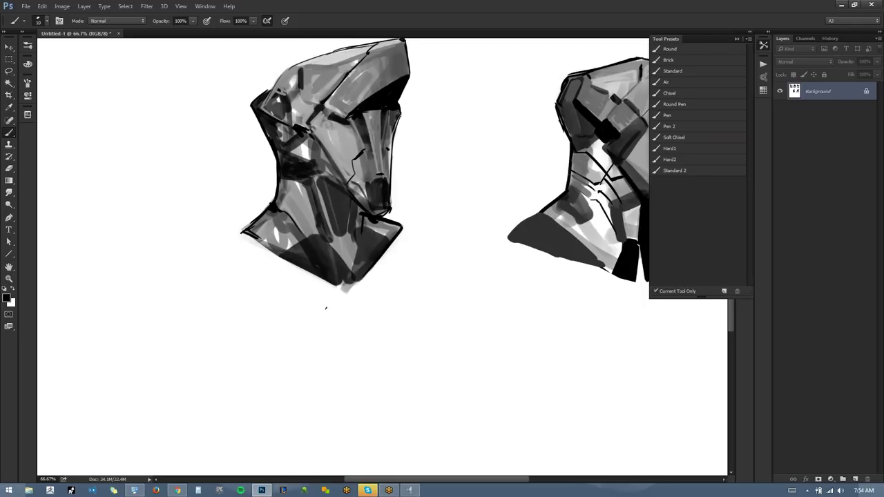
pyautogui.moveTo(323, 112); pyautogui.dragTo(314, 129)
# Mirror the view back and move the lassoed fifth bust slightly closer to the helmeted bust, clearing the selection.
pyautogui.moveTo(305, 285); pyautogui.dragTo(257, 333)
pyautogui.hotkey('ctrl', 'f')
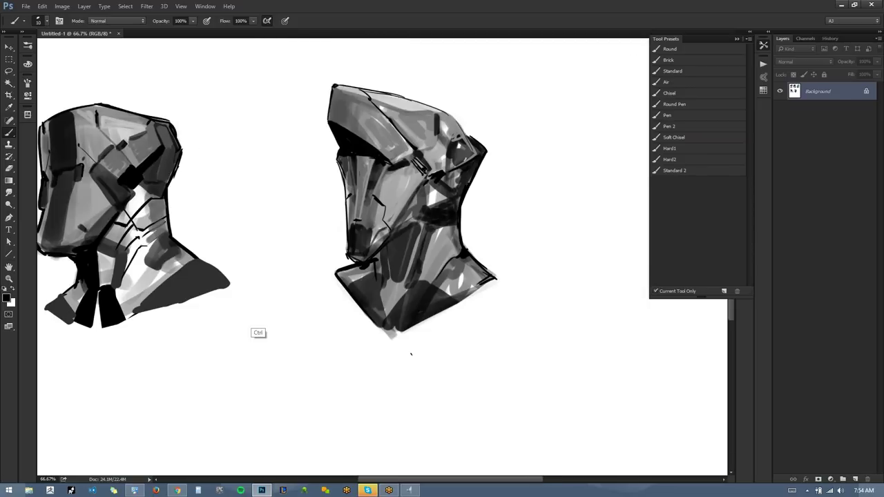
pyautogui.moveTo(448, 227); pyautogui.dragTo(412, 266)
pyautogui.press('l')
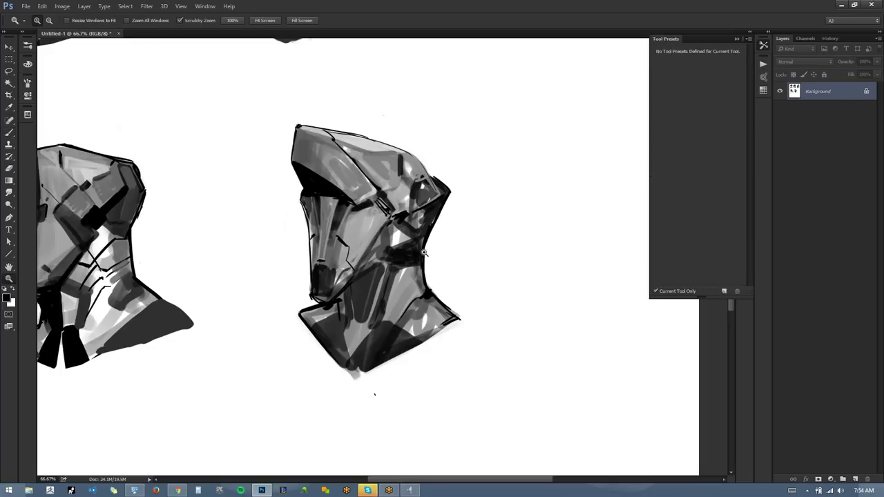
pyautogui.moveTo(483, 185)
pyautogui.mouseDown()
pyautogui.moveTo(325, 90)
pyautogui.moveTo(369, 432)
pyautogui.moveTo(483, 186)
pyautogui.mouseUp()
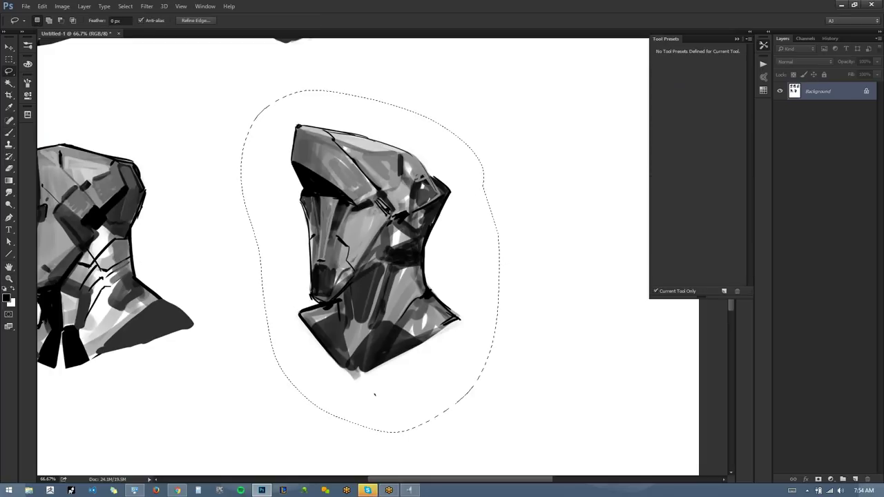
pyautogui.press('v')
pyautogui.moveTo(422, 218); pyautogui.dragTo(391, 219)
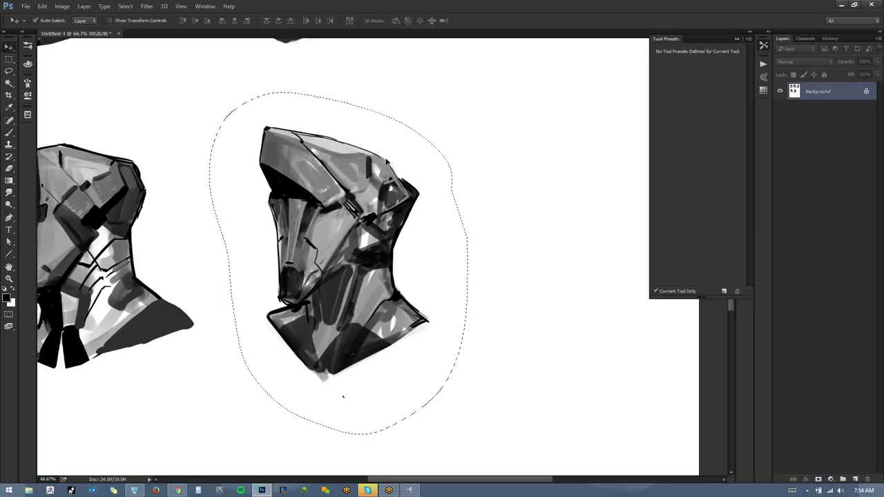
pyautogui.hotkey('ctrl', 'd')
pyautogui.moveTo(494, 298)
pyautogui.mouseDown()
pyautogui.moveTo(452, 239)
pyautogui.moveTo(481, 308)
pyautogui.moveTo(474, 282)
pyautogui.mouseUp()
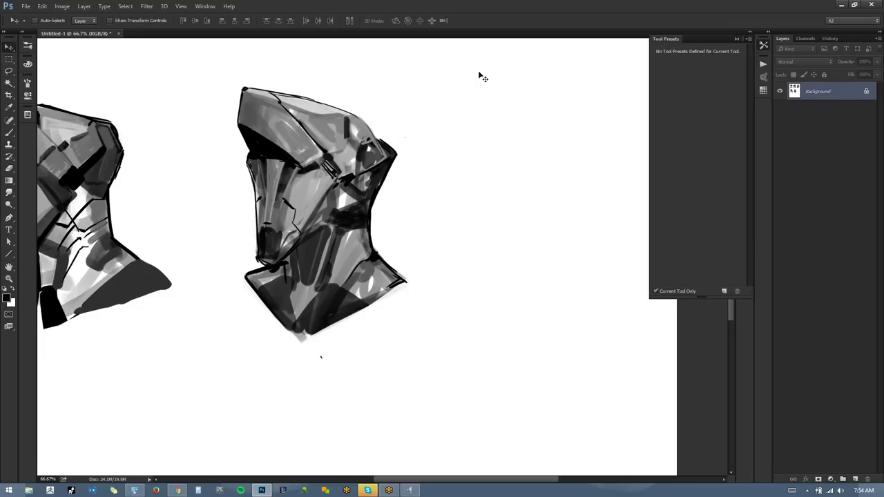
pyautogui.moveTo(395, 194)
pyautogui.mouseDown()
pyautogui.moveTo(369, 207)
pyautogui.moveTo(366, 201)
pyautogui.mouseUp()
pyautogui.press('b')
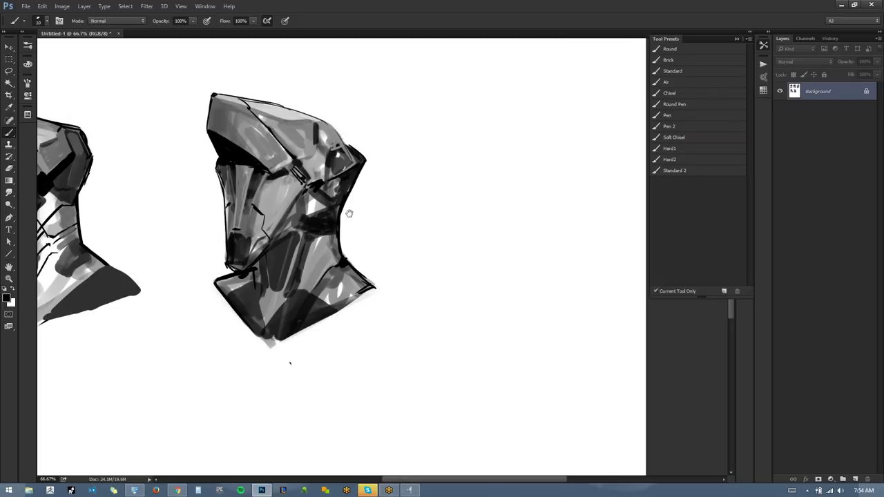
pyautogui.moveTo(331, 204); pyautogui.dragTo(348, 198)
pyautogui.moveTo(497, 249); pyautogui.dragTo(456, 247)
pyautogui.moveTo(494, 221)
pyautogui.mouseDown()
pyautogui.moveTo(477, 258)
pyautogui.moveTo(473, 158)
pyautogui.mouseUp()
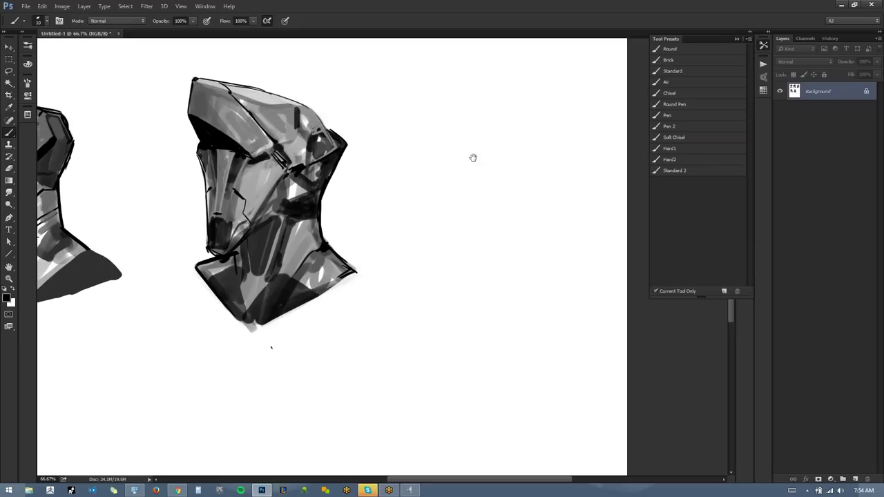
pyautogui.press('l')
pyautogui.moveTo(359, 114)
pyautogui.mouseDown()
pyautogui.moveTo(158, 104)
pyautogui.moveTo(168, 167)
pyautogui.moveTo(373, 364)
pyautogui.mouseUp()
pyautogui.moveTo(346, 241)
pyautogui.mouseDown()
pyautogui.moveTo(365, 331)
pyautogui.moveTo(422, 249)
pyautogui.moveTo(458, 237)
pyautogui.moveTo(401, 236)
pyautogui.mouseUp()
pyautogui.keyDown('alt'); pyautogui.click(411, 268); pyautogui.keyUp('alt')
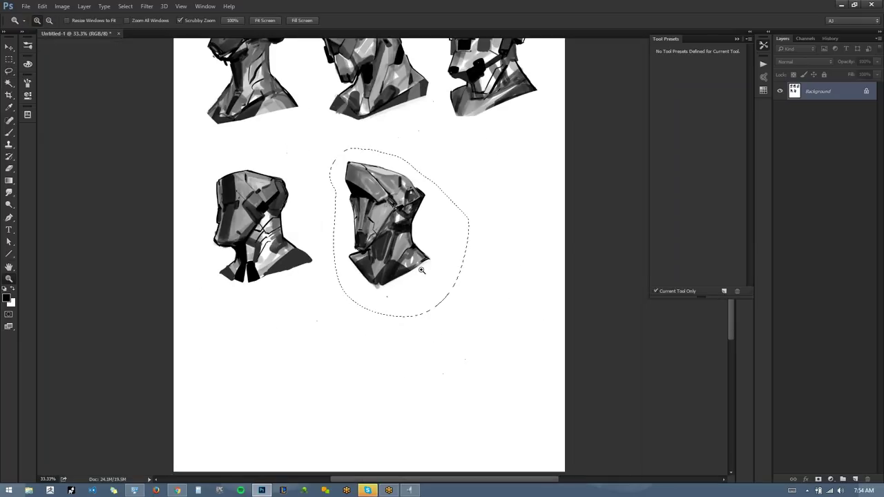
pyautogui.moveTo(458, 276); pyautogui.dragTo(375, 286)
pyautogui.hotkey('ctrl', 'd')
# Outline the crown and brim of a sixth head in gray with the Round brush preset, in the blank space beside the fifth bust.
pyautogui.press('z')
pyautogui.click(416, 237)
pyautogui.click(413, 163)
pyautogui.press('b')
pyautogui.click(710, 53)
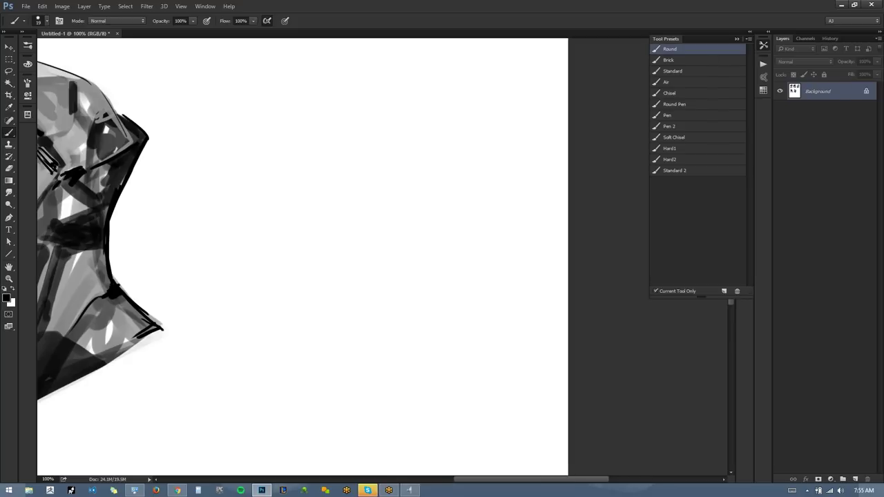
pyautogui.moveTo(383, 116)
pyautogui.mouseDown()
pyautogui.moveTo(413, 120)
pyautogui.moveTo(463, 150)
pyautogui.mouseUp()
pyautogui.press('Tab')
pyautogui.moveTo(477, 63)
pyautogui.mouseDown()
pyautogui.moveTo(341, 99)
pyautogui.moveTo(335, 147)
pyautogui.moveTo(359, 174)
pyautogui.moveTo(364, 201)
pyautogui.mouseUp()
pyautogui.moveTo(326, 128)
pyautogui.mouseDown()
pyautogui.moveTo(364, 216)
pyautogui.moveTo(435, 128)
pyautogui.moveTo(428, 76)
pyautogui.moveTo(441, 119)
pyautogui.mouseUp()
pyautogui.moveTo(422, 150)
pyautogui.mouseDown()
pyautogui.moveTo(487, 64)
pyautogui.moveTo(512, 100)
pyautogui.moveTo(540, 98)
pyautogui.moveTo(469, 142)
pyautogui.mouseUp()
# Sketch the sixth head's side planes, jaw line and chin with broad gray strokes.
pyautogui.moveTo(508, 103); pyautogui.dragTo(496, 190)
pyautogui.moveTo(506, 126); pyautogui.dragTo(497, 186)
pyautogui.moveTo(349, 173)
pyautogui.mouseDown()
pyautogui.moveTo(343, 292)
pyautogui.moveTo(360, 296)
pyautogui.moveTo(434, 207)
pyautogui.mouseUp()
pyautogui.moveTo(432, 137); pyautogui.dragTo(435, 225)
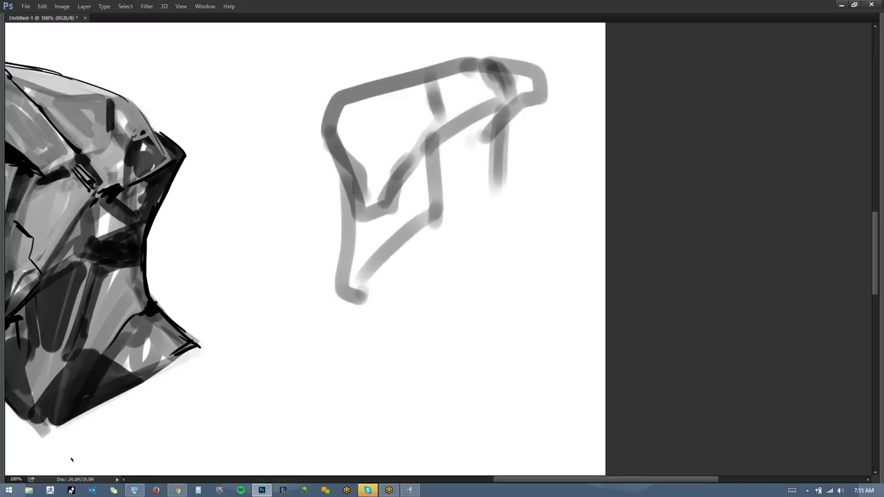
pyautogui.moveTo(338, 294); pyautogui.dragTo(399, 272)
pyautogui.moveTo(339, 275)
pyautogui.mouseDown()
pyautogui.moveTo(330, 254)
pyautogui.moveTo(342, 279)
pyautogui.mouseUp()
pyautogui.moveTo(384, 257)
pyautogui.mouseDown()
pyautogui.moveTo(450, 208)
pyautogui.moveTo(387, 276)
pyautogui.mouseUp()
# Block in the sixth bust's neck, shoulder and chest outline with broad gray strokes.
pyautogui.moveTo(509, 100); pyautogui.dragTo(509, 232)
pyautogui.moveTo(335, 293)
pyautogui.mouseDown()
pyautogui.moveTo(370, 303)
pyautogui.moveTo(394, 275)
pyautogui.moveTo(404, 306)
pyautogui.mouseUp()
pyautogui.moveTo(407, 276)
pyautogui.mouseDown()
pyautogui.moveTo(394, 325)
pyautogui.moveTo(366, 341)
pyautogui.moveTo(328, 323)
pyautogui.moveTo(345, 319)
pyautogui.moveTo(342, 412)
pyautogui.moveTo(556, 309)
pyautogui.mouseUp()
pyautogui.moveTo(455, 346); pyautogui.dragTo(549, 307)
pyautogui.moveTo(515, 221)
pyautogui.mouseDown()
pyautogui.moveTo(546, 312)
pyautogui.moveTo(548, 293)
pyautogui.mouseUp()
pyautogui.moveTo(523, 205)
pyautogui.mouseDown()
pyautogui.moveTo(573, 280)
pyautogui.moveTo(570, 304)
pyautogui.moveTo(391, 379)
pyautogui.mouseUp()
pyautogui.moveTo(331, 348); pyautogui.dragTo(364, 345)
pyautogui.moveTo(346, 317); pyautogui.dragTo(365, 405)
# Darken the sixth bust's collar bands, the bar below the jaw and the ear block with overlapping strokes.
pyautogui.moveTo(406, 301); pyautogui.dragTo(391, 331)
pyautogui.moveTo(396, 305)
pyautogui.mouseDown()
pyautogui.moveTo(357, 394)
pyautogui.moveTo(503, 291)
pyautogui.mouseUp()
pyautogui.moveTo(521, 290); pyautogui.dragTo(545, 280)
pyautogui.moveTo(397, 373); pyautogui.dragTo(548, 280)
pyautogui.moveTo(395, 292)
pyautogui.mouseDown()
pyautogui.moveTo(426, 253)
pyautogui.moveTo(482, 241)
pyautogui.moveTo(471, 240)
pyautogui.mouseUp()
pyautogui.moveTo(511, 130)
pyautogui.mouseDown()
pyautogui.moveTo(464, 125)
pyautogui.moveTo(507, 128)
pyautogui.moveTo(466, 166)
pyautogui.moveTo(498, 148)
pyautogui.moveTo(473, 169)
pyautogui.moveTo(428, 167)
pyautogui.moveTo(457, 176)
pyautogui.mouseUp()
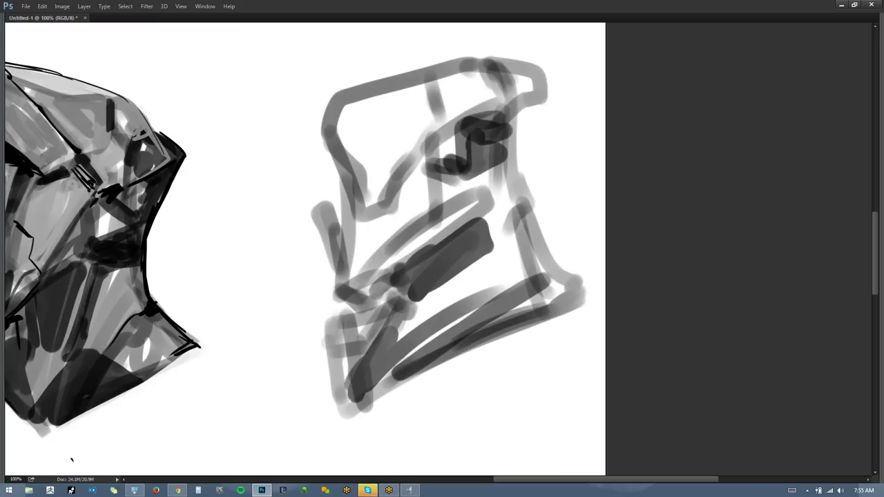
# Paint a dark band down the front of the sixth head, mirror the view, and darken the crown's rear top edge.
pyautogui.moveTo(335, 124)
pyautogui.mouseDown()
pyautogui.moveTo(366, 211)
pyautogui.moveTo(380, 196)
pyautogui.moveTo(366, 183)
pyautogui.moveTo(345, 290)
pyautogui.moveTo(366, 212)
pyautogui.moveTo(385, 188)
pyautogui.mouseUp()
pyautogui.hotkey('ctrl', 'shift', 'h')
pyautogui.moveTo(83, 262)
pyautogui.mouseDown()
pyautogui.moveTo(189, 238)
pyautogui.moveTo(685, 221)
pyautogui.moveTo(858, 332)
pyautogui.mouseUp()
pyautogui.moveTo(281, 145)
pyautogui.mouseDown()
pyautogui.moveTo(292, 166)
pyautogui.moveTo(301, 141)
pyautogui.moveTo(334, 137)
pyautogui.moveTo(418, 150)
pyautogui.mouseUp()
pyautogui.moveTo(330, 138)
pyautogui.mouseDown()
pyautogui.moveTo(406, 144)
pyautogui.moveTo(411, 154)
pyautogui.mouseUp()
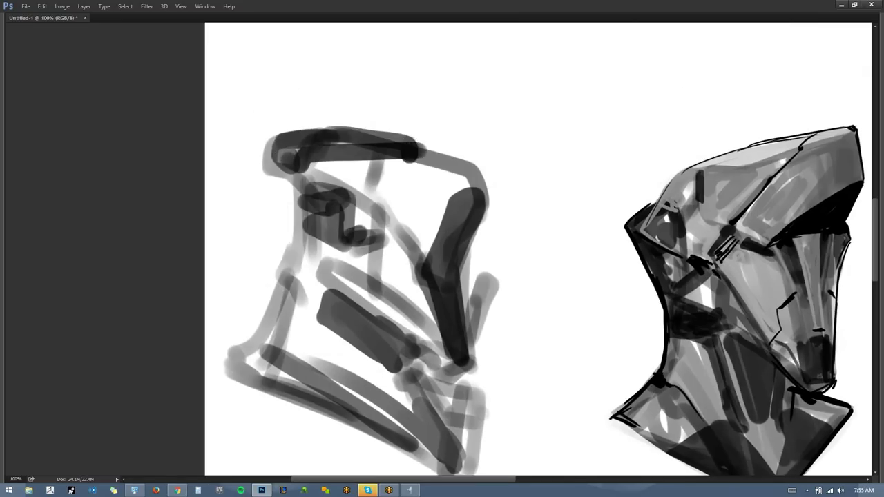
pyautogui.moveTo(274, 130)
pyautogui.mouseDown()
pyautogui.moveTo(418, 121)
pyautogui.moveTo(429, 128)
pyautogui.moveTo(416, 136)
pyautogui.moveTo(470, 153)
pyautogui.mouseUp()
# Fill the side of the sixth head's crown with sampled gray strokes between the dark bands.
pyautogui.moveTo(484, 231); pyautogui.dragTo(502, 150)
pyautogui.moveTo(388, 143)
pyautogui.mouseDown()
pyautogui.moveTo(428, 109)
pyautogui.moveTo(421, 150)
pyautogui.moveTo(436, 167)
pyautogui.moveTo(430, 113)
pyautogui.moveTo(414, 140)
pyautogui.moveTo(409, 135)
pyautogui.moveTo(452, 136)
pyautogui.mouseUp()
pyautogui.keyDown('alt'); pyautogui.click(416, 140); pyautogui.keyUp('alt')
pyautogui.moveTo(420, 138); pyautogui.dragTo(443, 164)
pyautogui.moveTo(433, 134)
pyautogui.mouseDown()
pyautogui.moveTo(455, 151)
pyautogui.moveTo(444, 130)
pyautogui.moveTo(460, 90)
pyautogui.moveTo(471, 114)
pyautogui.mouseUp()
pyautogui.moveTo(428, 83)
pyautogui.mouseDown()
pyautogui.moveTo(422, 97)
pyautogui.moveTo(423, 87)
pyautogui.moveTo(331, 89)
pyautogui.moveTo(384, 108)
pyautogui.moveTo(425, 85)
pyautogui.moveTo(364, 107)
pyautogui.mouseUp()
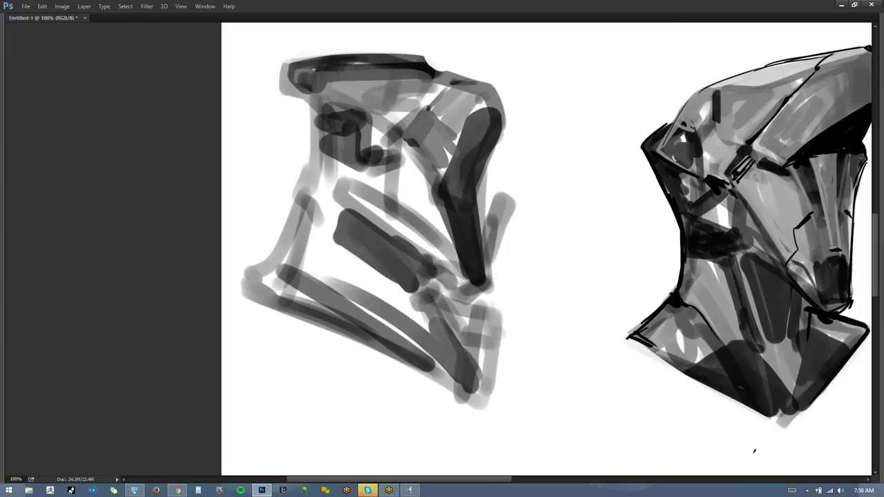
# Darken the back of the sixth bust's neck with long overlapping gray strokes running from the crown down to the shoulder.
pyautogui.moveTo(355, 167)
pyautogui.mouseDown()
pyautogui.moveTo(362, 191)
pyautogui.moveTo(359, 171)
pyautogui.mouseUp()
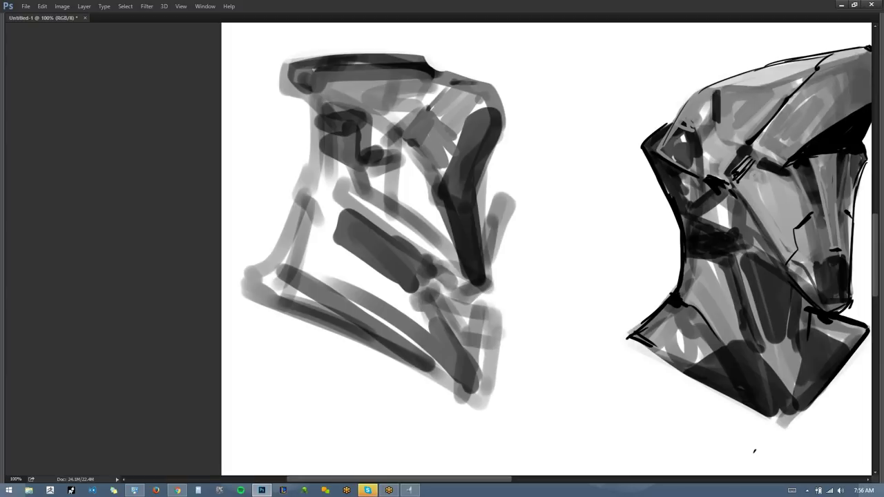
pyautogui.moveTo(291, 91); pyautogui.dragTo(314, 209)
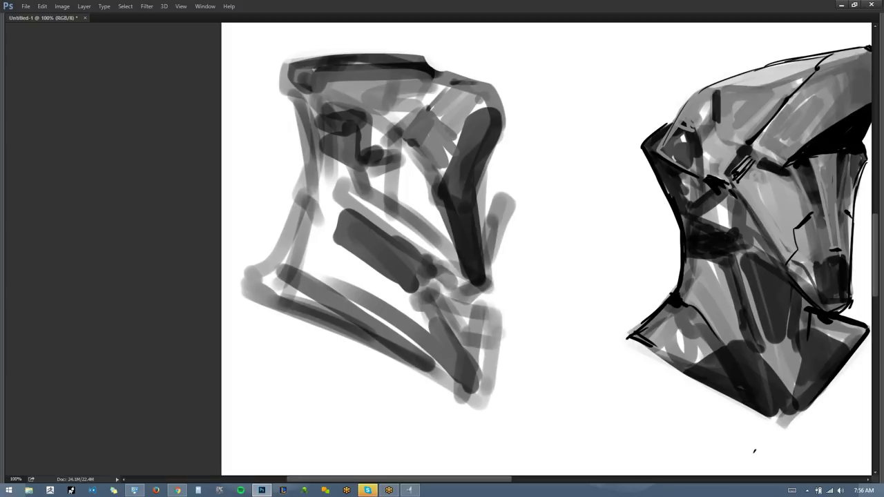
pyautogui.hotkey('ctrl', 'z')
pyautogui.moveTo(305, 101); pyautogui.dragTo(315, 198)
pyautogui.moveTo(312, 130); pyautogui.dragTo(304, 230)
pyautogui.moveTo(321, 200)
pyautogui.mouseDown()
pyautogui.moveTo(345, 167)
pyautogui.moveTo(314, 250)
pyautogui.mouseUp()
pyautogui.moveTo(323, 162)
pyautogui.mouseDown()
pyautogui.moveTo(301, 232)
pyautogui.moveTo(252, 272)
pyautogui.moveTo(317, 256)
pyautogui.moveTo(292, 270)
pyautogui.moveTo(304, 296)
pyautogui.moveTo(275, 260)
pyautogui.moveTo(279, 277)
pyautogui.moveTo(313, 293)
pyautogui.moveTo(321, 262)
pyautogui.mouseUp()
# Darken the sixth bust's front collar corner and block in a light gray cheek panel bordered by dark strokes.
pyautogui.moveTo(437, 294); pyautogui.dragTo(460, 327)
pyautogui.moveTo(460, 327)
pyautogui.mouseDown()
pyautogui.moveTo(428, 283)
pyautogui.moveTo(487, 321)
pyautogui.moveTo(470, 339)
pyautogui.moveTo(421, 273)
pyautogui.moveTo(413, 294)
pyautogui.moveTo(436, 346)
pyautogui.mouseUp()
pyautogui.moveTo(354, 182)
pyautogui.mouseDown()
pyautogui.moveTo(357, 223)
pyautogui.moveTo(372, 231)
pyautogui.moveTo(399, 216)
pyautogui.mouseUp()
pyautogui.moveTo(428, 181)
pyautogui.mouseDown()
pyautogui.moveTo(404, 227)
pyautogui.moveTo(373, 221)
pyautogui.mouseUp()
pyautogui.moveTo(373, 156)
pyautogui.mouseDown()
pyautogui.moveTo(401, 158)
pyautogui.moveTo(365, 219)
pyautogui.moveTo(375, 166)
pyautogui.moveTo(386, 225)
pyautogui.moveTo(427, 187)
pyautogui.moveTo(401, 144)
pyautogui.moveTo(391, 192)
pyautogui.moveTo(428, 197)
pyautogui.mouseUp()
pyautogui.moveTo(422, 147)
pyautogui.mouseDown()
pyautogui.moveTo(395, 131)
pyautogui.moveTo(412, 147)
pyautogui.mouseUp()
pyautogui.click(412, 147)
# Darken the face's front edge, mirror the view, and fill the front of the crown with a sampled light gray.
pyautogui.moveTo(495, 139); pyautogui.dragTo(483, 202)
pyautogui.moveTo(487, 159); pyautogui.dragTo(483, 206)
pyautogui.hotkey('ctrl', 'shift', 'f')
pyautogui.moveTo(794, 276)
pyautogui.mouseDown()
pyautogui.moveTo(711, 202)
pyautogui.moveTo(174, 239)
pyautogui.mouseUp()
pyautogui.moveTo(486, 237)
pyautogui.mouseDown()
pyautogui.moveTo(458, 235)
pyautogui.moveTo(317, 295)
pyautogui.mouseUp()
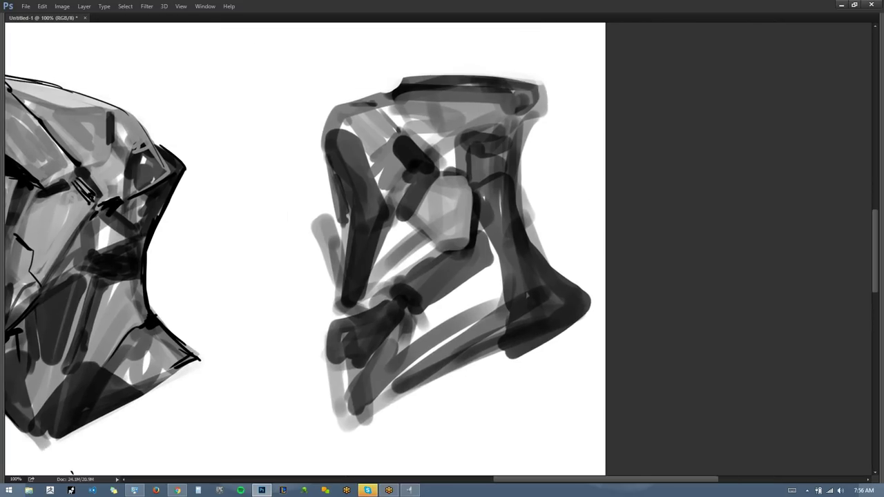
pyautogui.moveTo(379, 105)
pyautogui.mouseDown()
pyautogui.moveTo(354, 109)
pyautogui.moveTo(396, 111)
pyautogui.moveTo(373, 102)
pyautogui.moveTo(350, 109)
pyautogui.moveTo(366, 139)
pyautogui.mouseUp()
pyautogui.keyDown('alt'); pyautogui.click(379, 136); pyautogui.keyUp('alt')
pyautogui.moveTo(392, 102)
pyautogui.mouseDown()
pyautogui.moveTo(417, 103)
pyautogui.moveTo(397, 130)
pyautogui.moveTo(426, 103)
pyautogui.moveTo(470, 84)
pyautogui.mouseUp()
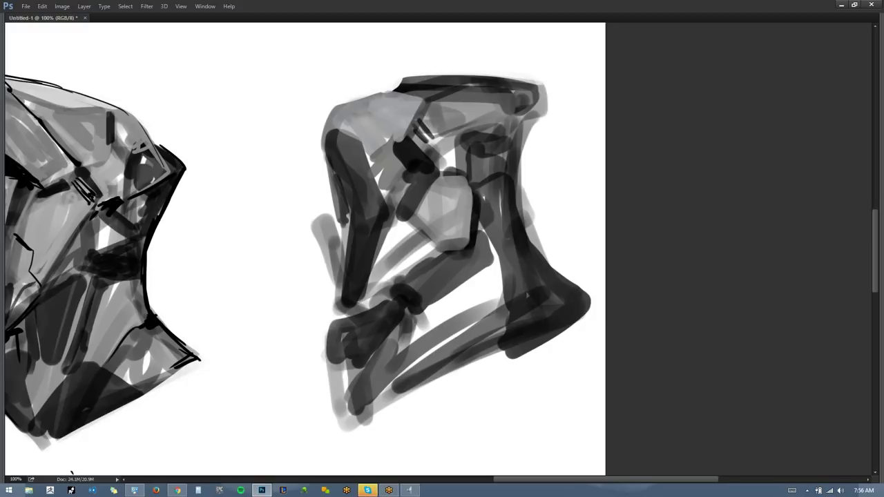
# Mirror the view back and add a small dark hook and edge stroke at the top of the face's dark band.
pyautogui.hotkey('ctrl', 'shift', 'h')
pyautogui.moveTo(227, 250); pyautogui.dragTo(704, 183)
pyautogui.moveTo(193, 170); pyautogui.dragTo(457, 200)
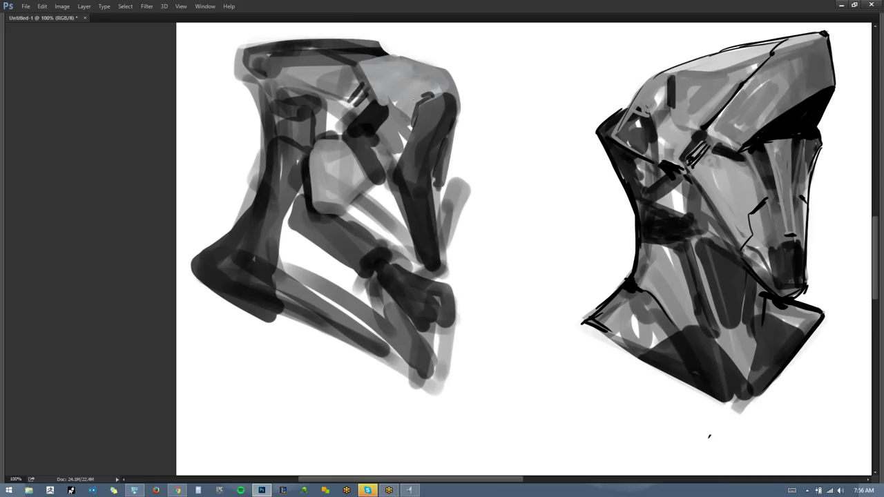
pyautogui.moveTo(411, 120); pyautogui.dragTo(423, 100)
pyautogui.moveTo(459, 128); pyautogui.dragTo(458, 101)
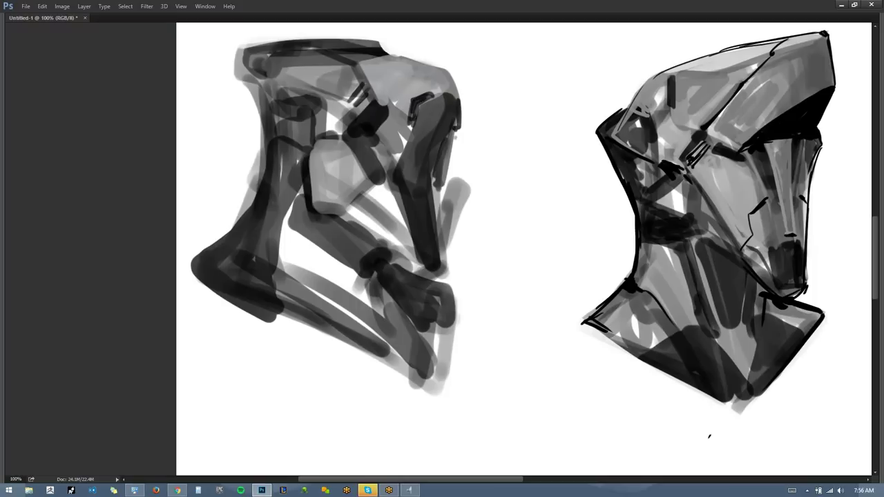
pyautogui.moveTo(455, 138); pyautogui.dragTo(457, 72)
# Draw narrow light and dark plate lines below the cheek panel and down across the sixth bust's neck.
pyautogui.moveTo(313, 146)
pyautogui.mouseDown()
pyautogui.moveTo(332, 209)
pyautogui.moveTo(344, 207)
pyautogui.mouseUp()
pyautogui.moveTo(335, 197); pyautogui.dragTo(371, 248)
pyautogui.moveTo(320, 146); pyautogui.dragTo(367, 182)
pyautogui.hotkey('ctrl', 'z')
pyautogui.moveTo(318, 148)
pyautogui.mouseDown()
pyautogui.moveTo(347, 165)
pyautogui.moveTo(361, 193)
pyautogui.mouseUp()
pyautogui.moveTo(345, 101)
pyautogui.mouseDown()
pyautogui.moveTo(349, 149)
pyautogui.moveTo(352, 137)
pyautogui.moveTo(321, 178)
pyautogui.mouseUp()
pyautogui.moveTo(319, 122)
pyautogui.mouseDown()
pyautogui.moveTo(321, 177)
pyautogui.moveTo(360, 209)
pyautogui.moveTo(388, 289)
pyautogui.mouseUp()
pyautogui.moveTo(294, 197); pyautogui.dragTo(279, 257)
pyautogui.moveTo(293, 181)
pyautogui.mouseDown()
pyautogui.moveTo(290, 231)
pyautogui.moveTo(257, 278)
pyautogui.mouseUp()
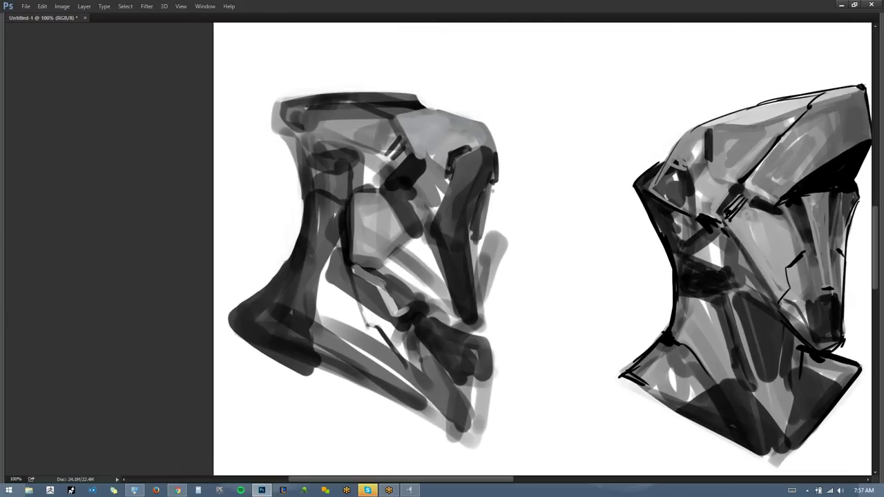
# Mirror the view and darken the crown's top rim and rear corner, adding a slanted dark stroke beneath that corner.
pyautogui.press('F2')
pyautogui.moveTo(688, 152); pyautogui.dragTo(233, 142)
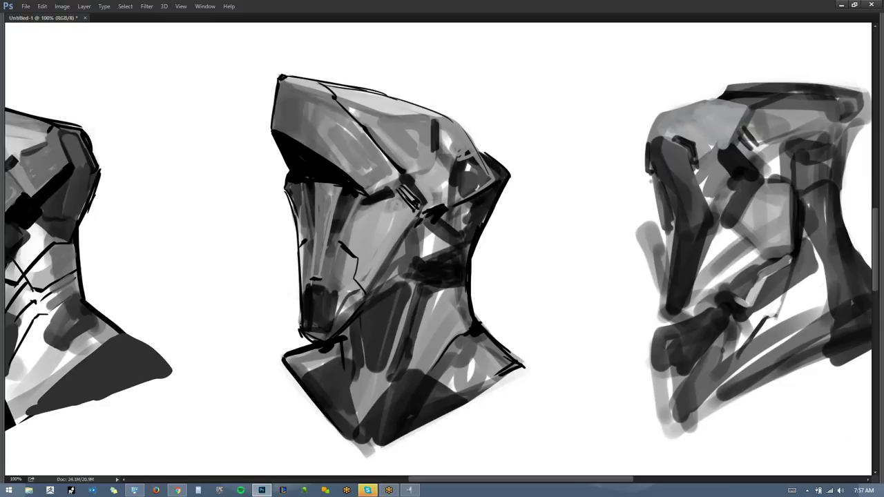
pyautogui.moveTo(562, 281)
pyautogui.mouseDown()
pyautogui.moveTo(481, 276)
pyautogui.moveTo(420, 116)
pyautogui.moveTo(384, 158)
pyautogui.mouseUp()
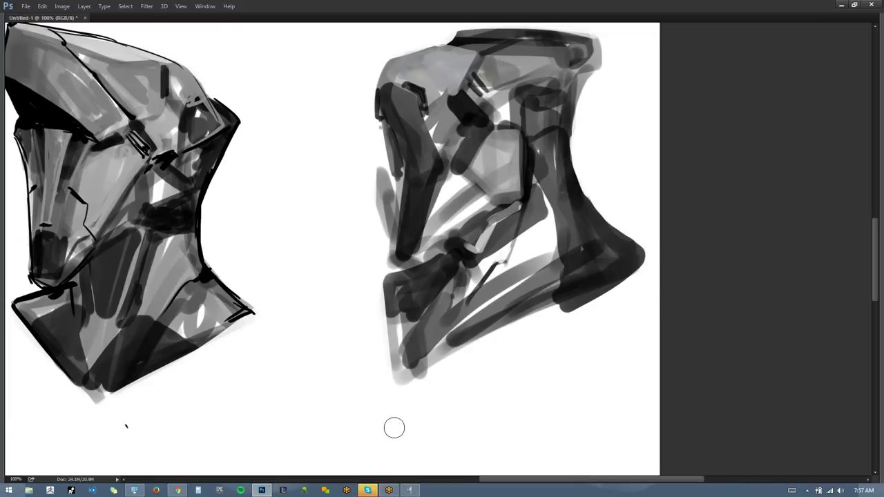
pyautogui.moveTo(486, 351); pyautogui.dragTo(469, 430)
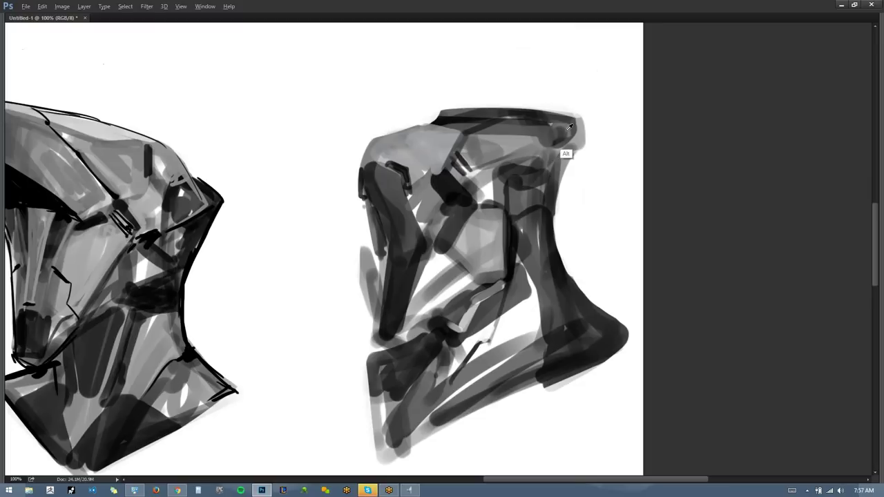
pyautogui.moveTo(559, 120)
pyautogui.mouseDown()
pyautogui.moveTo(549, 145)
pyautogui.moveTo(569, 121)
pyautogui.mouseUp()
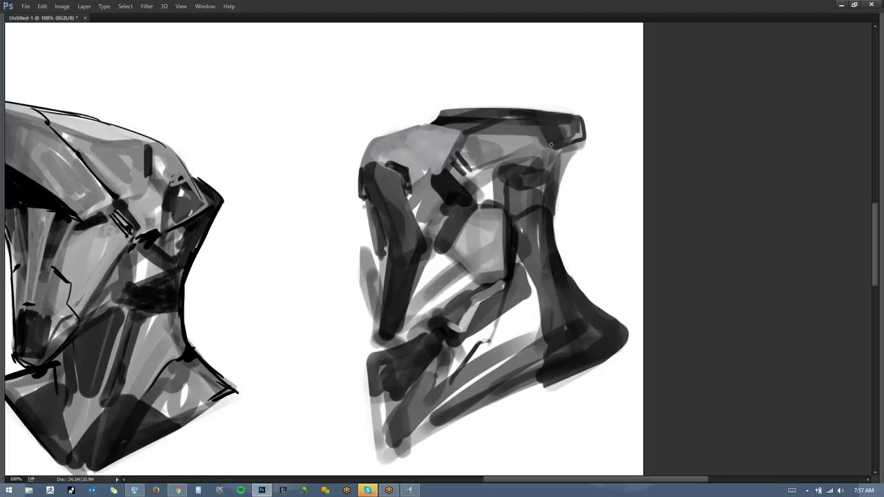
pyautogui.moveTo(509, 117); pyautogui.dragTo(473, 116)
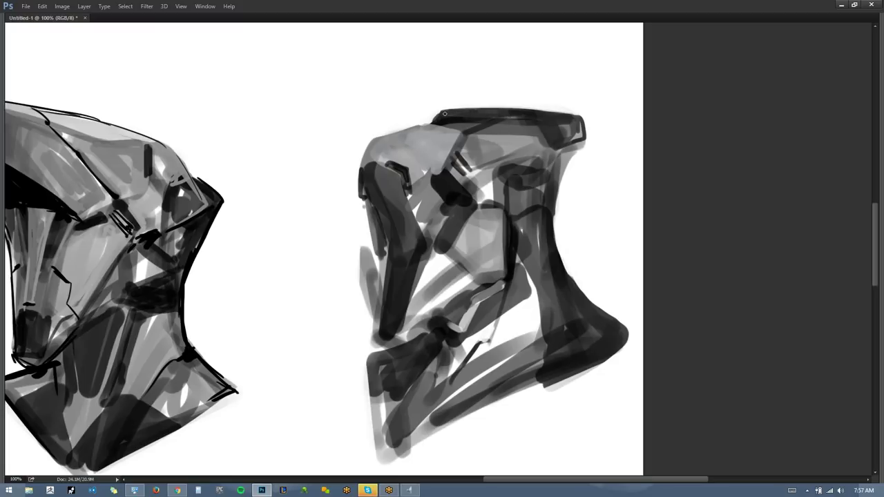
pyautogui.moveTo(448, 124); pyautogui.dragTo(525, 123)
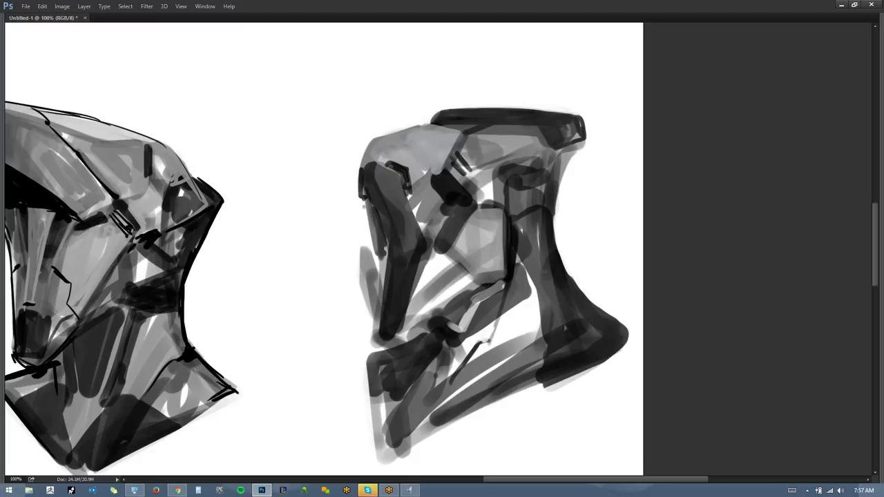
pyautogui.moveTo(584, 140); pyautogui.dragTo(556, 182)
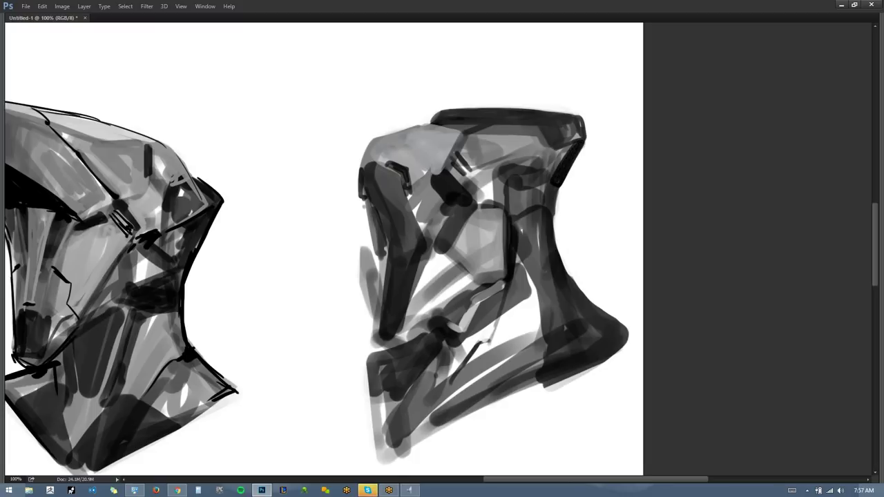
# Trim the front edges of the sixth bust's face and collar with white, and define the chin tip with dark strokes.
pyautogui.moveTo(360, 264)
pyautogui.mouseDown()
pyautogui.moveTo(374, 229)
pyautogui.moveTo(378, 239)
pyautogui.mouseUp()
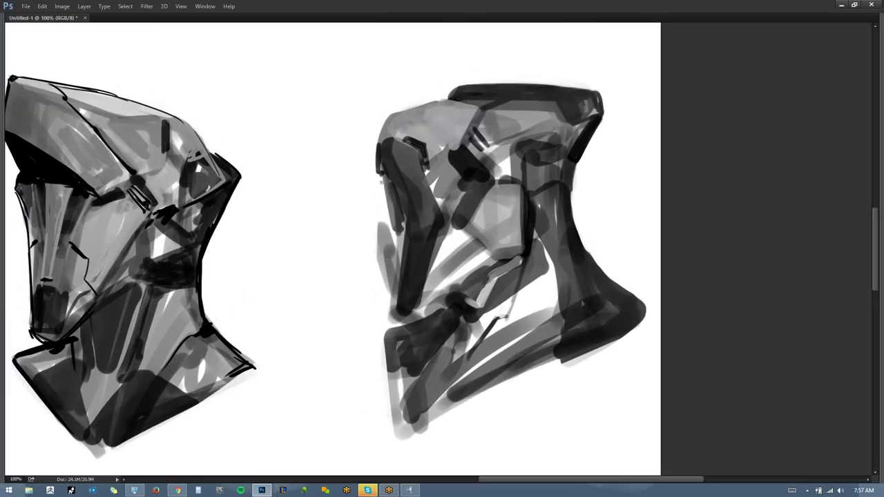
pyautogui.moveTo(379, 297); pyautogui.dragTo(381, 232)
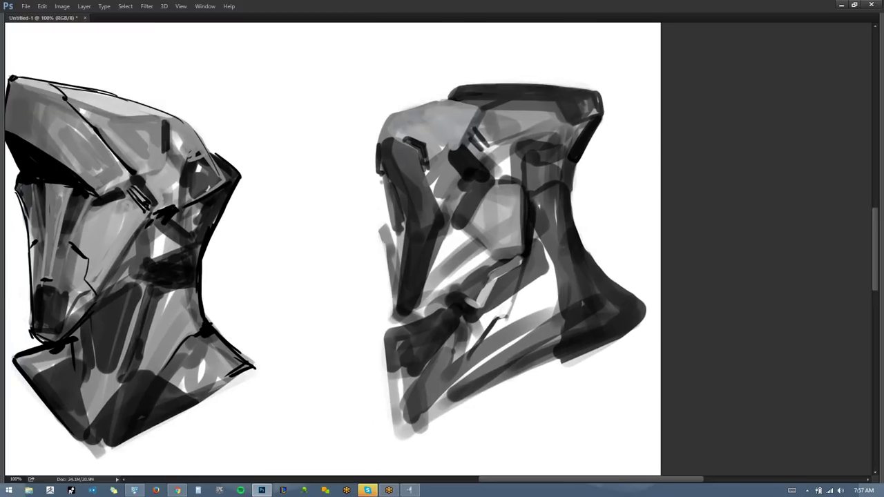
pyautogui.moveTo(341, 299); pyautogui.dragTo(281, 210)
pyautogui.moveTo(336, 347); pyautogui.dragTo(323, 242)
pyautogui.moveTo(497, 227); pyautogui.dragTo(485, 283)
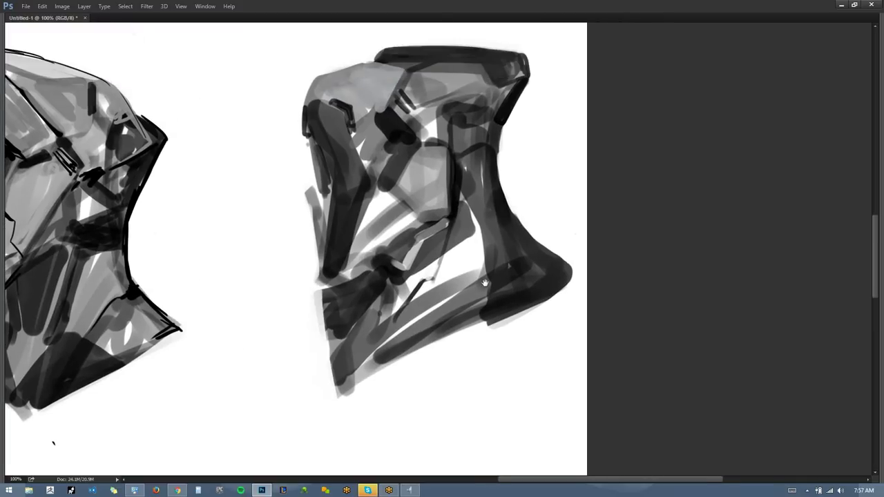
pyautogui.moveTo(323, 290)
pyautogui.mouseDown()
pyautogui.moveTo(370, 271)
pyautogui.moveTo(311, 307)
pyautogui.moveTo(346, 275)
pyautogui.moveTo(316, 277)
pyautogui.moveTo(323, 257)
pyautogui.moveTo(365, 256)
pyautogui.moveTo(342, 274)
pyautogui.moveTo(354, 263)
pyautogui.mouseUp()
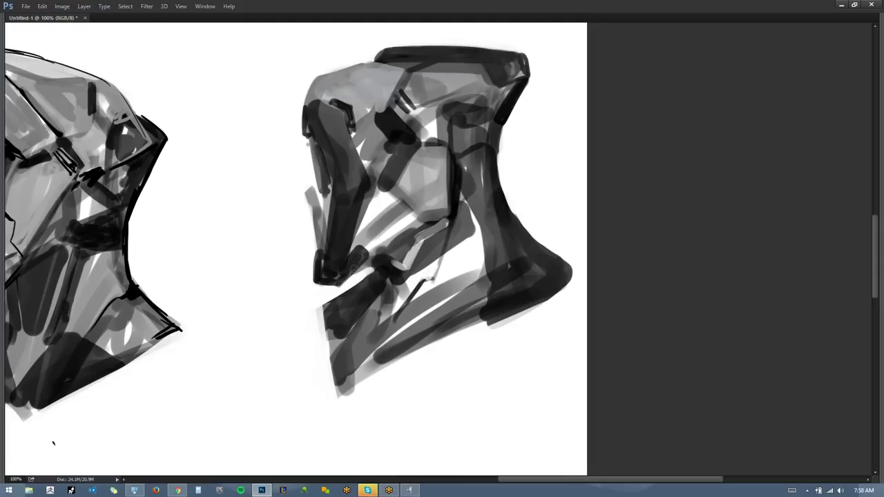
pyautogui.moveTo(354, 314); pyautogui.dragTo(430, 291)
# Examine the mirrored sixth bust beside the neighbouring busts, both from a distance and close up.
pyautogui.hotkey('ctrl', '-')
pyautogui.hotkey('ctrl', '-')
pyautogui.press('F2')
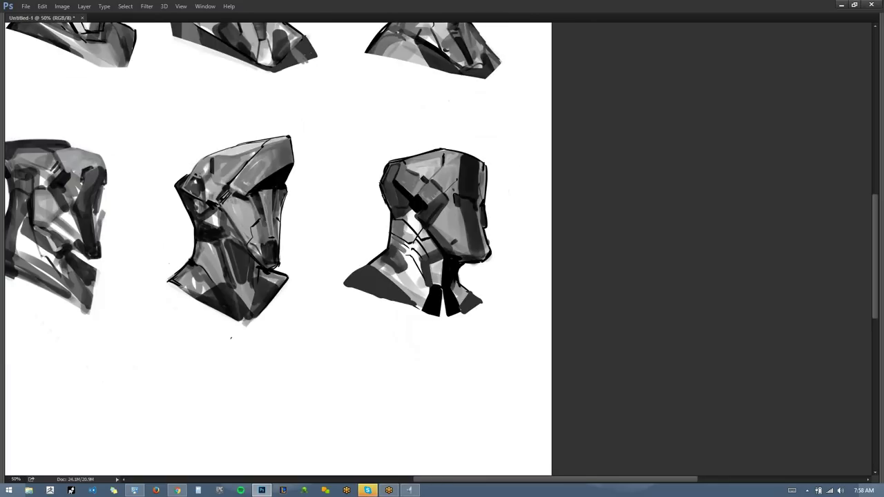
pyautogui.moveTo(205, 288); pyautogui.dragTo(478, 297)
pyautogui.moveTo(332, 209); pyautogui.dragTo(350, 223)
pyautogui.keyDown('ctrl'); pyautogui.click(337, 233); pyautogui.keyUp('ctrl')
pyautogui.keyDown('ctrl'); pyautogui.click(334, 232); pyautogui.keyUp('ctrl')
pyautogui.keyDown('ctrl'); pyautogui.click(334, 233); pyautogui.keyUp('ctrl')
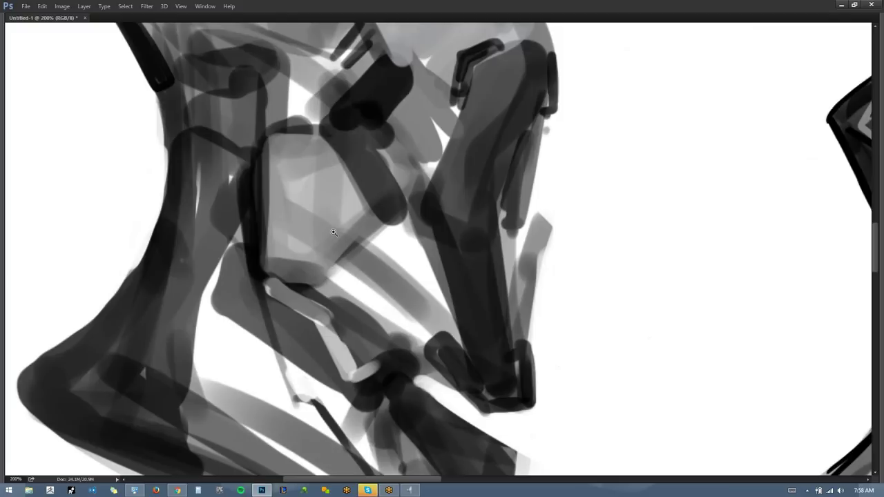
pyautogui.moveTo(305, 182); pyautogui.dragTo(394, 304)
pyautogui.keyDown('alt'); pyautogui.click(394, 304); pyautogui.keyUp('alt')
pyautogui.keyDown('alt'); pyautogui.click(394, 304); pyautogui.keyUp('alt')
pyautogui.moveTo(596, 260); pyautogui.dragTo(316, 114)
# Load the Hard1 brush preset, mirror the view, and outline the top front edge of the sixth bust's crown in black.
pyautogui.press('Tab')
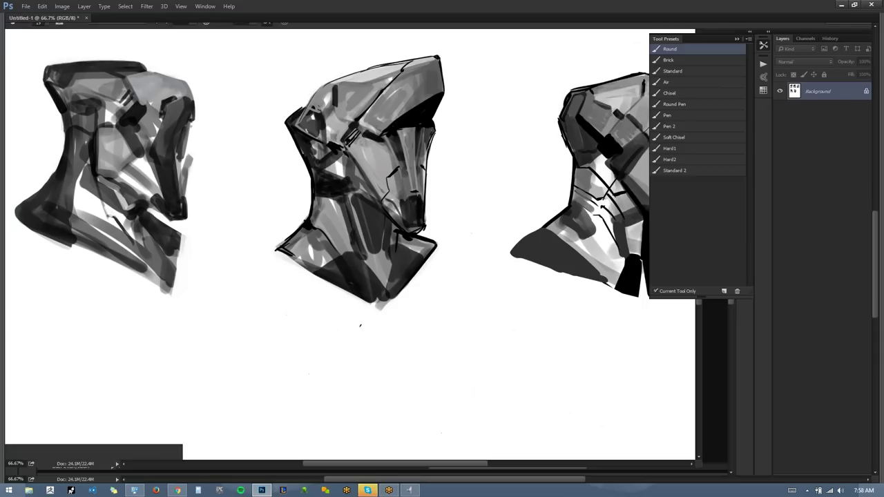
pyautogui.press('z')
pyautogui.press('b')
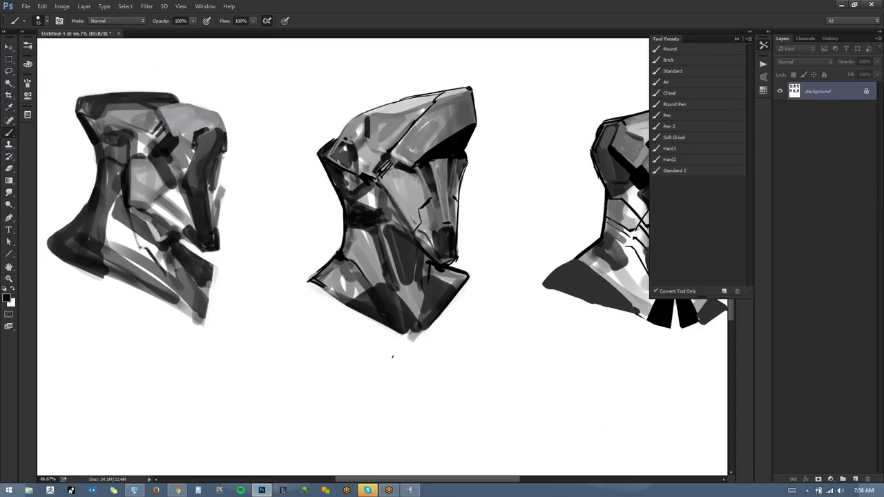
pyautogui.click(695, 152)
pyautogui.press('Tab')
pyautogui.press('F2')
pyautogui.moveTo(492, 205); pyautogui.dragTo(257, 197)
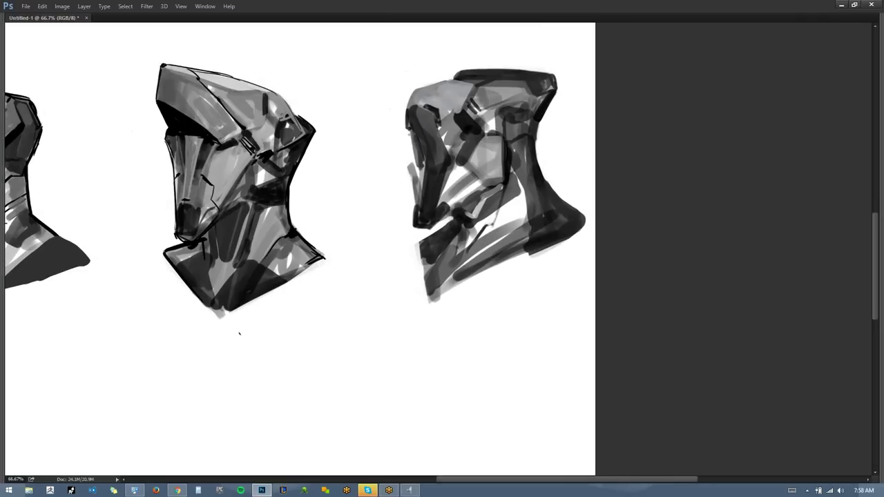
pyautogui.keyDown('ctrl'); pyautogui.click(435, 93); pyautogui.keyUp('ctrl')
pyautogui.moveTo(476, 126); pyautogui.dragTo(445, 193)
pyautogui.moveTo(370, 157); pyautogui.dragTo(433, 140)
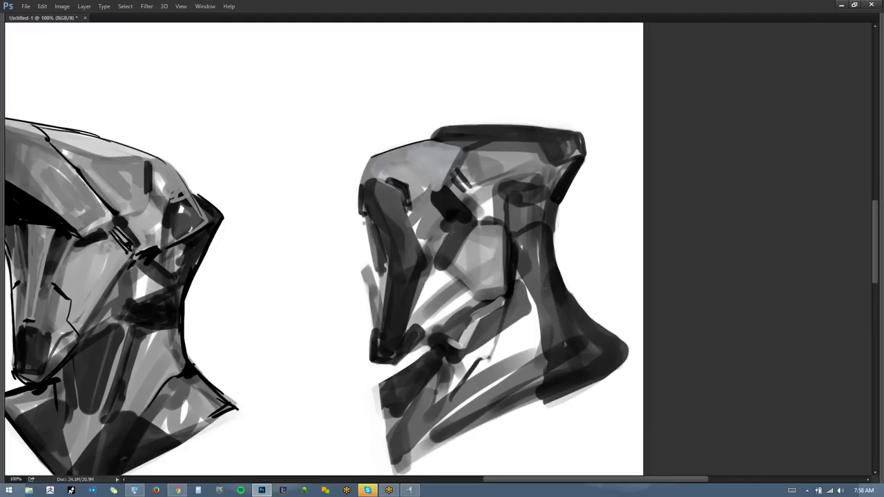
# Outline the sixth head's face front, nose notch and chin in black, with a thick line along the underside of the jaw.
pyautogui.moveTo(430, 217)
pyautogui.mouseDown()
pyautogui.moveTo(405, 177)
pyautogui.moveTo(399, 139)
pyautogui.mouseUp()
pyautogui.moveTo(334, 140); pyautogui.dragTo(350, 205)
pyautogui.moveTo(337, 190)
pyautogui.mouseDown()
pyautogui.moveTo(347, 216)
pyautogui.moveTo(343, 254)
pyautogui.mouseUp()
pyautogui.moveTo(336, 222)
pyautogui.mouseDown()
pyautogui.moveTo(346, 291)
pyautogui.moveTo(397, 266)
pyautogui.mouseUp()
pyautogui.hotkey('ctrl', 'alt', 'z')
pyautogui.hotkey('ctrl', 'alt', 'z')
pyautogui.moveTo(368, 284); pyautogui.dragTo(473, 216)
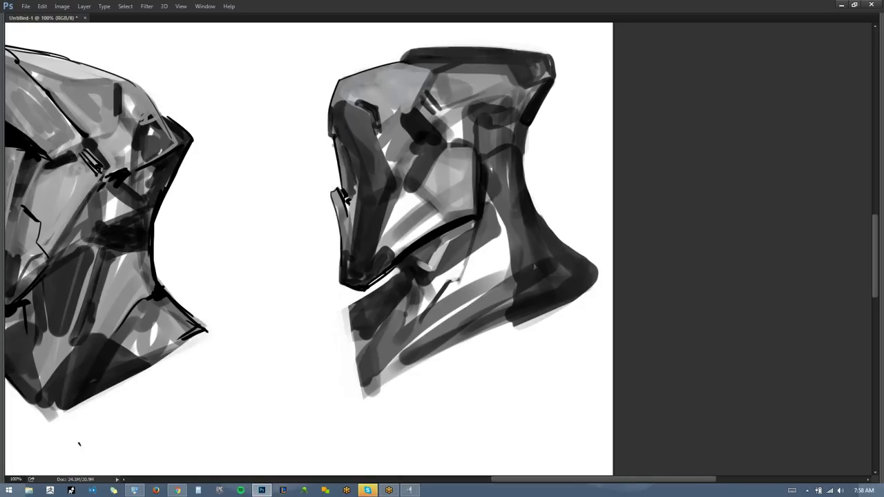
# Undo the last line behind the cheek and fill the facet beneath the crown's rear corner with a sampled gray.
pyautogui.moveTo(478, 151)
pyautogui.mouseDown()
pyautogui.moveTo(513, 81)
pyautogui.moveTo(545, 106)
pyautogui.moveTo(526, 141)
pyautogui.mouseUp()
pyautogui.hotkey('ctrl', 'z')
pyautogui.keyDown('alt'); pyautogui.click(531, 124); pyautogui.keyUp('alt')
pyautogui.keyDown('alt'); pyautogui.click(535, 105); pyautogui.keyUp('alt')
pyautogui.moveTo(542, 87)
pyautogui.mouseDown()
pyautogui.moveTo(530, 122)
pyautogui.moveTo(485, 127)
pyautogui.mouseUp()
# Fill the back of the sixth bust's neck with mid-gray strokes and draw a thin jagged seam from it toward the chest.
pyautogui.moveTo(515, 178)
pyautogui.mouseDown()
pyautogui.moveTo(532, 252)
pyautogui.moveTo(549, 261)
pyautogui.mouseUp()
pyautogui.moveTo(530, 203)
pyautogui.mouseDown()
pyautogui.moveTo(562, 262)
pyautogui.moveTo(554, 242)
pyautogui.mouseUp()
pyautogui.moveTo(521, 186)
pyautogui.mouseDown()
pyautogui.moveTo(507, 165)
pyautogui.moveTo(486, 161)
pyautogui.moveTo(508, 152)
pyautogui.moveTo(483, 170)
pyautogui.moveTo(501, 207)
pyautogui.mouseUp()
pyautogui.moveTo(488, 168); pyautogui.dragTo(507, 208)
pyautogui.moveTo(526, 237); pyautogui.dragTo(532, 275)
pyautogui.moveTo(508, 213)
pyautogui.mouseDown()
pyautogui.moveTo(520, 284)
pyautogui.moveTo(512, 308)
pyautogui.mouseUp()
pyautogui.moveTo(449, 282); pyautogui.dragTo(507, 244)
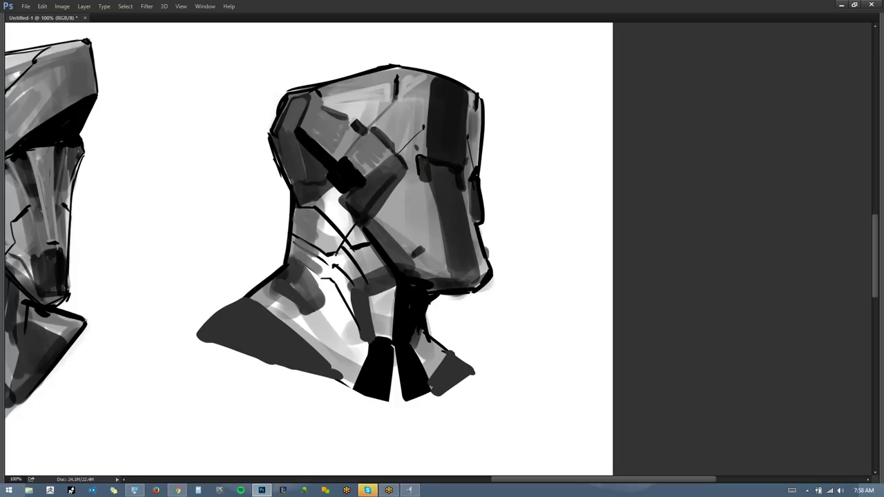
pyautogui.moveTo(7, 280); pyautogui.dragTo(463, 211)
pyautogui.moveTo(253, 173)
pyautogui.mouseDown()
pyautogui.moveTo(434, 230)
pyautogui.moveTo(437, 300)
pyautogui.moveTo(428, 276)
pyautogui.mouseUp()
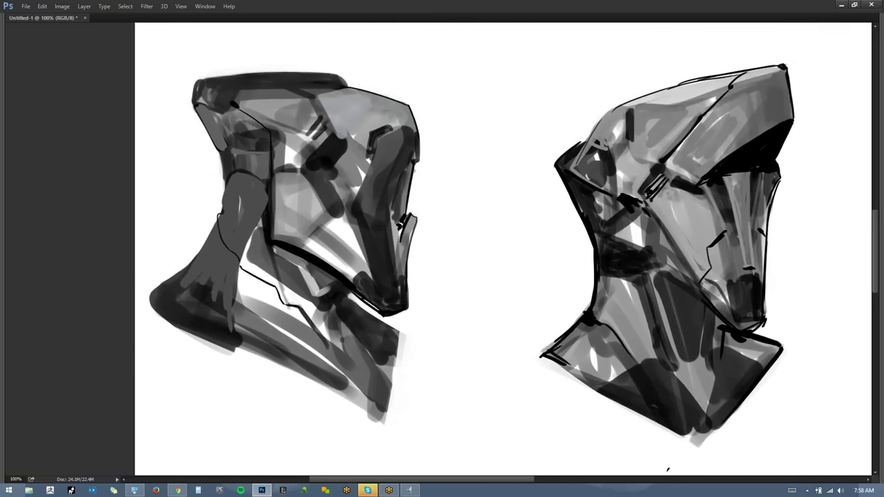
# Mirror the view, draw a dark line across the upper neck block, and hatch the facet beneath the crown's rear corner.
pyautogui.moveTo(383, 264); pyautogui.dragTo(374, 203)
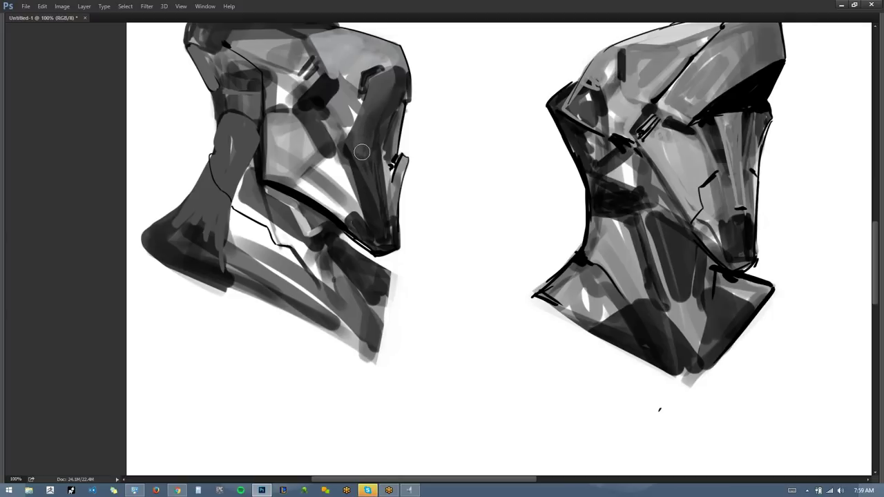
pyautogui.hotkey('ctrl', 'shift', 'h')
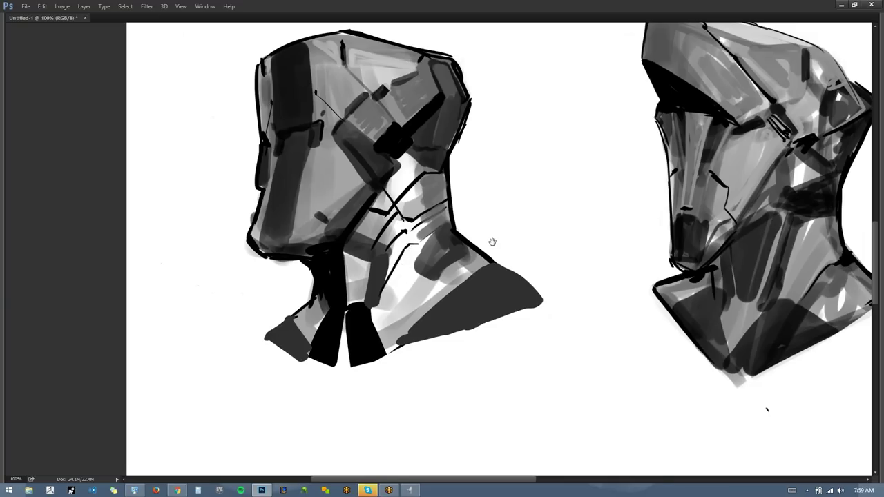
pyautogui.moveTo(491, 242); pyautogui.dragTo(43, 233)
pyautogui.moveTo(460, 223); pyautogui.dragTo(300, 261)
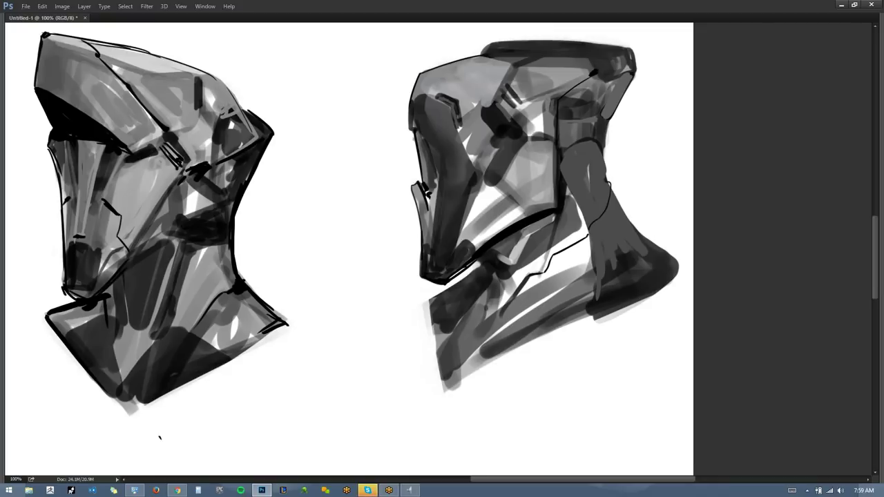
pyautogui.moveTo(550, 100)
pyautogui.mouseDown()
pyautogui.moveTo(547, 128)
pyautogui.moveTo(600, 102)
pyautogui.mouseUp()
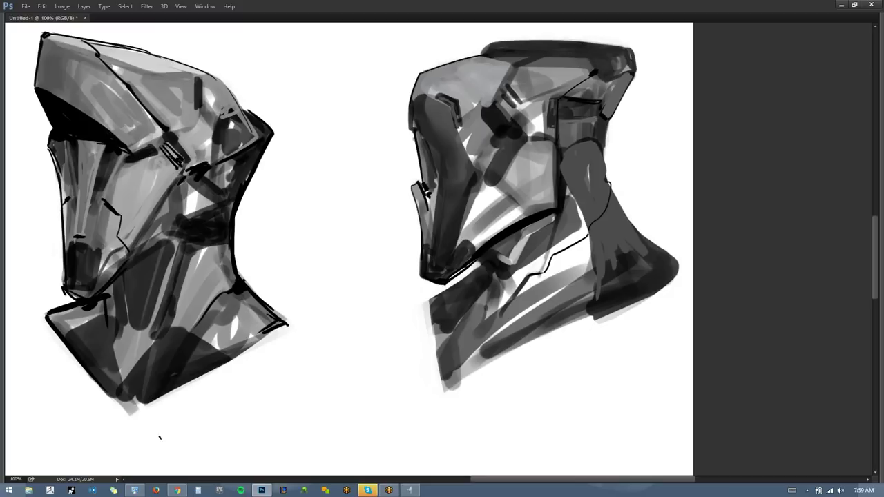
pyautogui.moveTo(605, 82)
pyautogui.mouseDown()
pyautogui.moveTo(632, 74)
pyautogui.moveTo(626, 81)
pyautogui.mouseUp()
pyautogui.moveTo(609, 85)
pyautogui.mouseDown()
pyautogui.moveTo(628, 81)
pyautogui.moveTo(612, 109)
pyautogui.mouseUp()
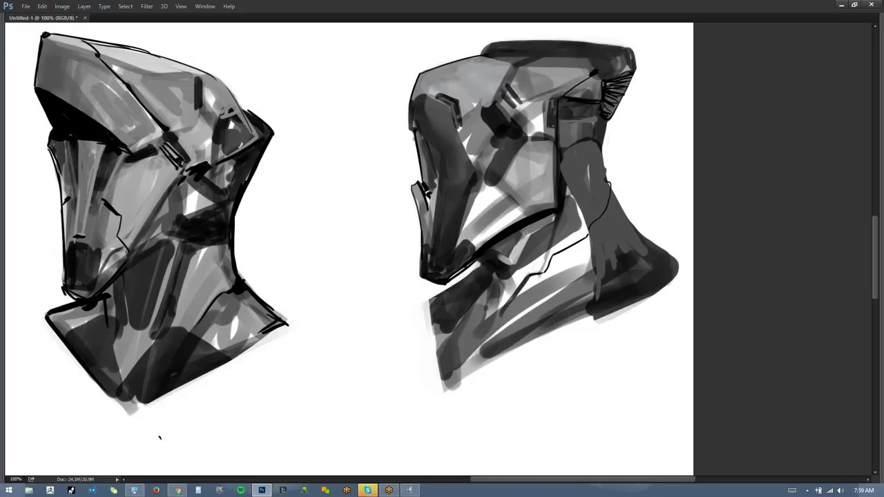
# Add black accent lines along the face band's top and inner edge, and draw a thin curved seam down the neck.
pyautogui.moveTo(414, 96); pyautogui.dragTo(433, 91)
pyautogui.hotkey('ctrl', 'shift', 'h')
pyautogui.moveTo(82, 228); pyautogui.dragTo(559, 168)
pyautogui.moveTo(276, 49)
pyautogui.mouseDown()
pyautogui.moveTo(349, 146)
pyautogui.moveTo(449, 88)
pyautogui.mouseUp()
pyautogui.moveTo(301, 131); pyautogui.dragTo(305, 164)
pyautogui.moveTo(288, 136)
pyautogui.mouseDown()
pyautogui.moveTo(275, 211)
pyautogui.moveTo(236, 234)
pyautogui.mouseUp()
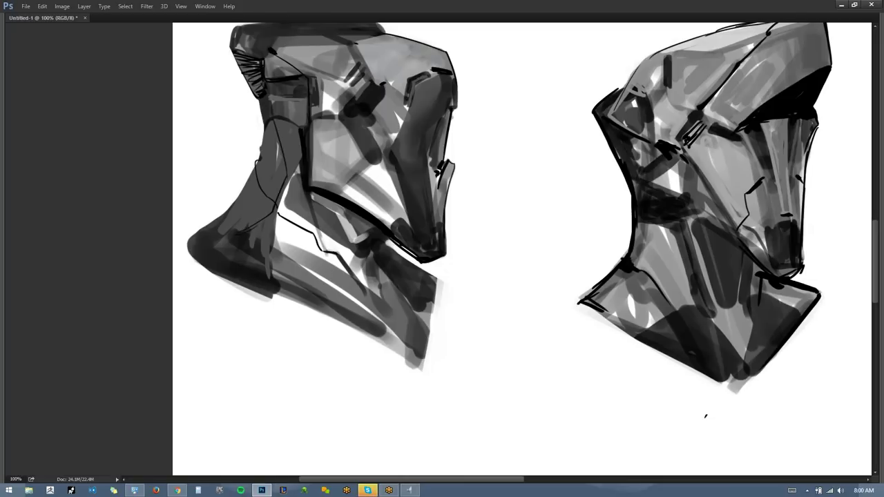
pyautogui.moveTo(705, 416); pyautogui.dragTo(664, 449)
pyautogui.moveTo(370, 134); pyautogui.dragTo(352, 173)
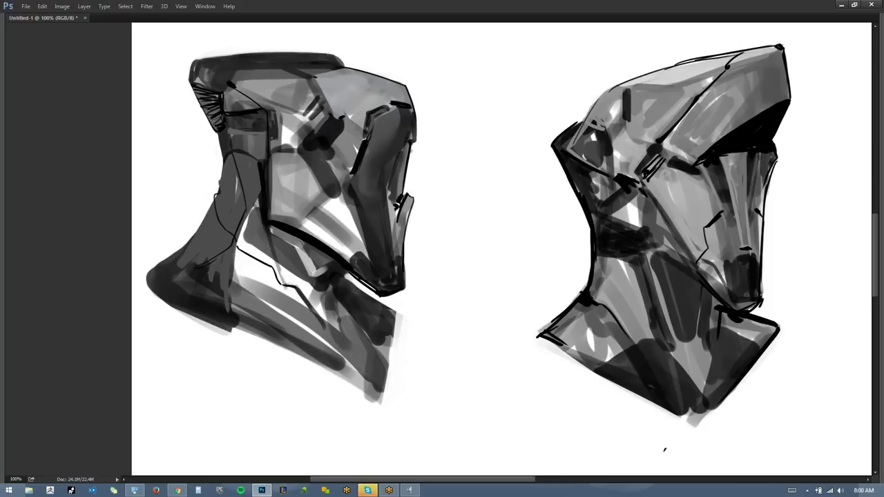
# Paint dark accents around the notch on the front edge of the lower-row dark-masked head's face.
pyautogui.moveTo(403, 152)
pyautogui.mouseDown()
pyautogui.moveTo(395, 182)
pyautogui.moveTo(402, 189)
pyautogui.moveTo(405, 177)
pyautogui.moveTo(388, 196)
pyautogui.moveTo(388, 242)
pyautogui.moveTo(395, 182)
pyautogui.mouseUp()
pyautogui.keyDown('alt'); pyautogui.click(414, 181); pyautogui.keyUp('alt')
pyautogui.keyDown('alt'); pyautogui.click(382, 152); pyautogui.keyUp('alt')
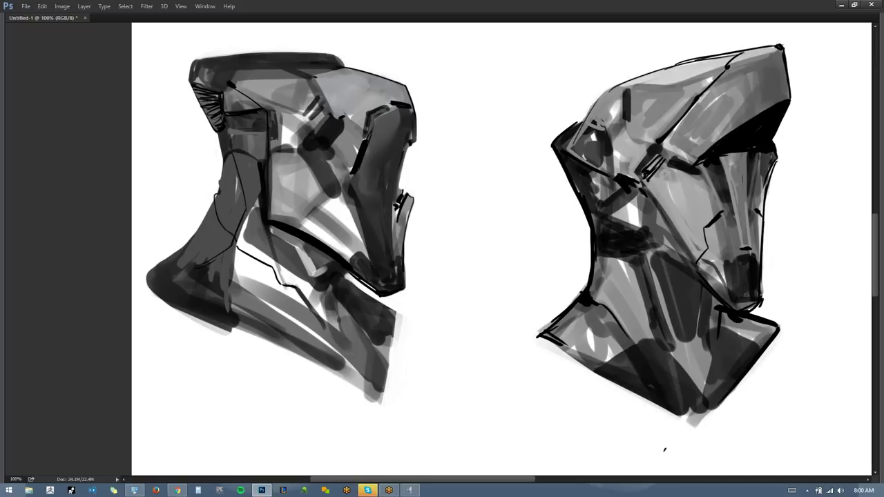
pyautogui.moveTo(405, 211); pyautogui.dragTo(397, 215)
# Draw dark accent strokes along the same head's cheek and add panel lines near its crown.
pyautogui.scroll(1, 397, 214)
pyautogui.moveTo(348, 190); pyautogui.dragTo(360, 248)
pyautogui.moveTo(349, 191)
pyautogui.mouseDown()
pyautogui.moveTo(335, 200)
pyautogui.moveTo(353, 232)
pyautogui.mouseUp()
pyautogui.moveTo(339, 199); pyautogui.dragTo(354, 229)
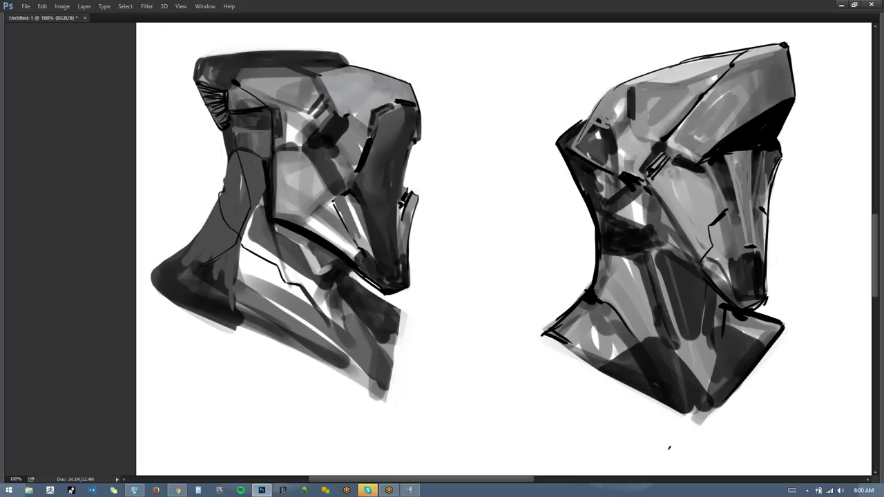
pyautogui.moveTo(344, 129)
pyautogui.mouseDown()
pyautogui.moveTo(332, 146)
pyautogui.moveTo(338, 142)
pyautogui.mouseUp()
pyautogui.moveTo(356, 110); pyautogui.dragTo(348, 87)
# Lasso the dark-masked head in the lower row, move it slightly toward the middle head, and deselect it.
pyautogui.hotkey('ctrl', '-')
pyautogui.hotkey('ctrl', '-')
pyautogui.hotkey('ctrl', '-')
pyautogui.hotkey('ctrl', '-')
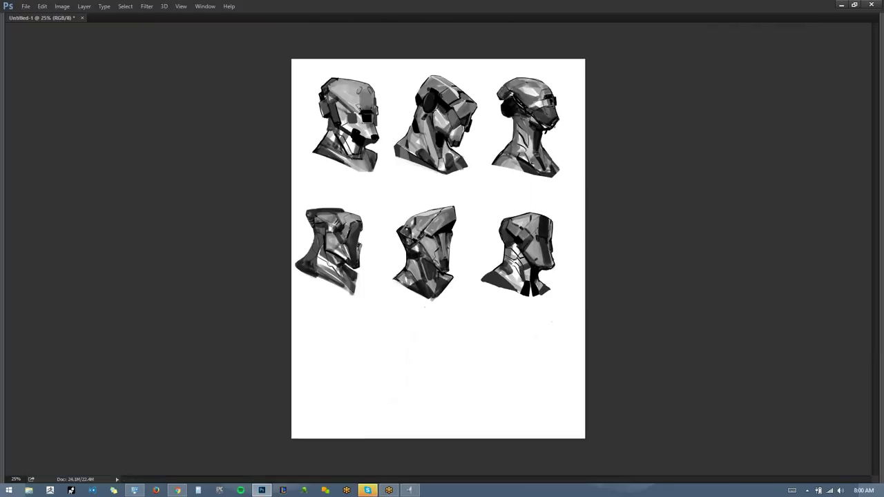
pyautogui.click(429, 296)
pyautogui.click(430, 295)
pyautogui.moveTo(342, 189)
pyautogui.mouseDown()
pyautogui.moveTo(365, 203)
pyautogui.moveTo(177, 286)
pyautogui.moveTo(348, 256)
pyautogui.moveTo(352, 187)
pyautogui.mouseUp()
pyautogui.press('l')
pyautogui.moveTo(304, 258); pyautogui.dragTo(294, 290)
pyautogui.hotkey('ctrl', 'd')
# Lasso the middle head of the lower row, shift it slightly toward the right-hand head, and deselect it.
pyautogui.scroll(2, 463, 192)
pyautogui.hscroll(3, 463, 191)
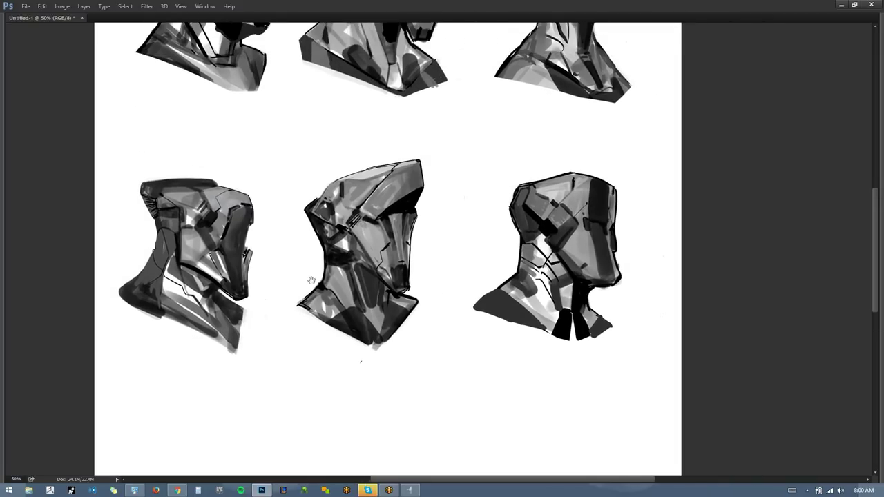
pyautogui.moveTo(456, 166)
pyautogui.mouseDown()
pyautogui.moveTo(282, 280)
pyautogui.moveTo(460, 270)
pyautogui.moveTo(458, 172)
pyautogui.mouseUp()
pyautogui.moveTo(407, 265); pyautogui.dragTo(426, 273)
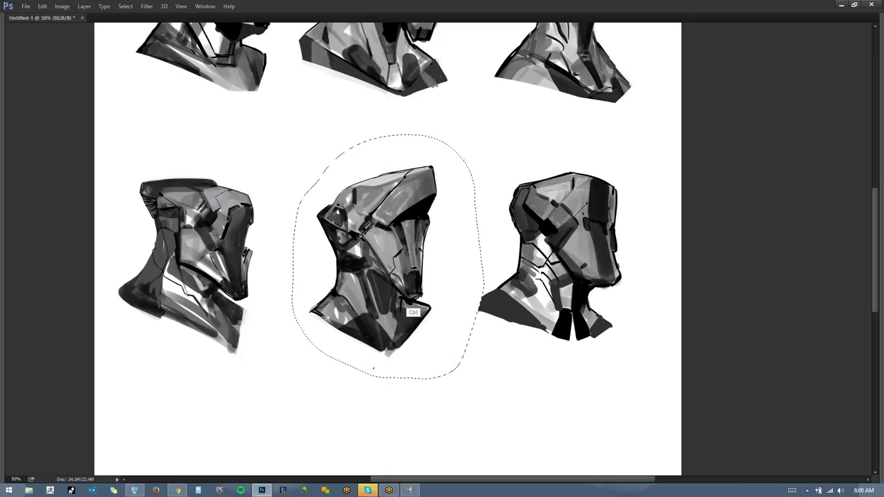
pyautogui.hotkey('ctrl', 'd')
# Flip the canvas horizontally to check the six heads and show the hidden panels again.
pyautogui.scroll(-3, 420, 250)
pyautogui.scroll(-1, 435, 268)
pyautogui.scroll(3, 434, 269)
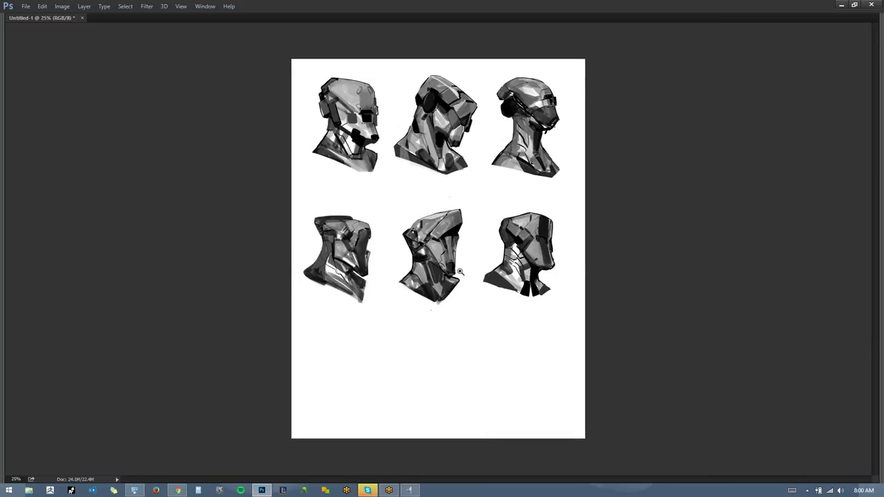
pyautogui.scroll(-1, 434, 302)
pyautogui.moveTo(453, 308); pyautogui.dragTo(430, 324)
pyautogui.moveTo(441, 357); pyautogui.dragTo(419, 340)
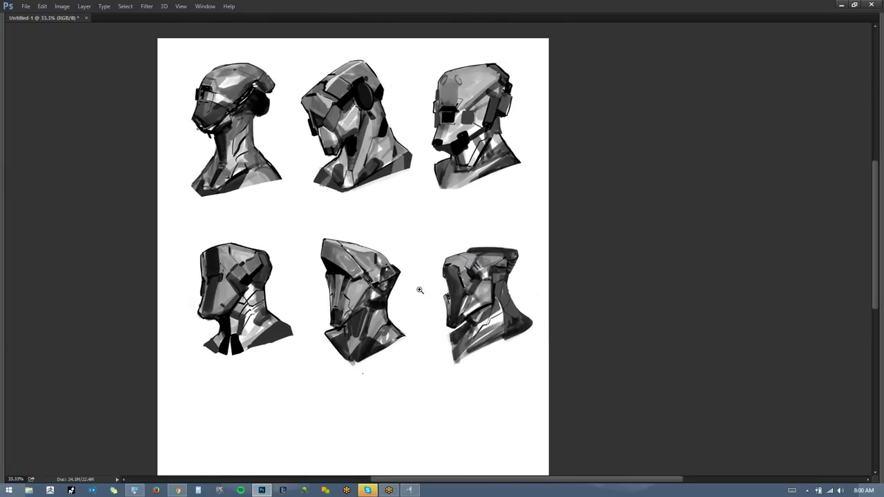
pyautogui.press('Tab')
pyautogui.moveTo(427, 355); pyautogui.dragTo(420, 299)
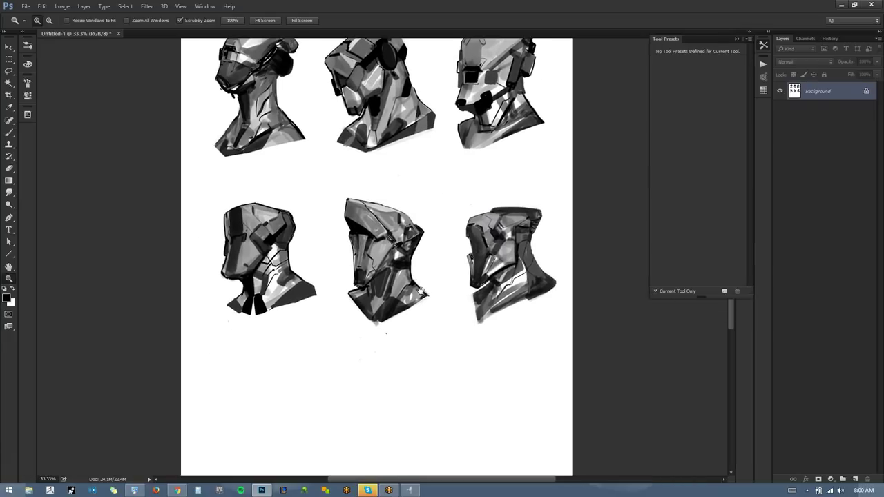
# Add a new layer above the Background and fill it with white using the Paint Bucket.
pyautogui.hotkey('ctrl', 'alt', 'shift', 'n')
pyautogui.press('g')
pyautogui.keyDown('alt'); pyautogui.click(451, 196); pyautogui.keyUp('alt')
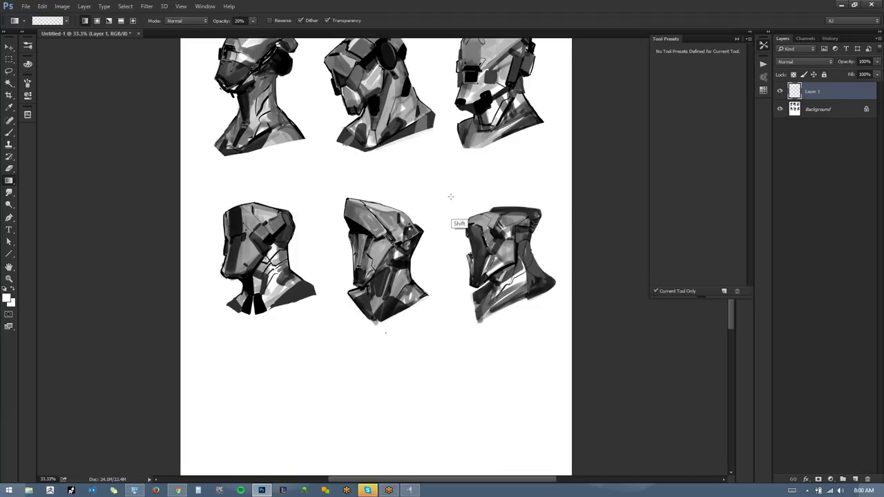
pyautogui.hotkey('shift', 'g')
pyautogui.click(442, 223)
# Sketch the rounded dome of a helmet in black on the white layer with the Round brush preset.
pyautogui.press('b')
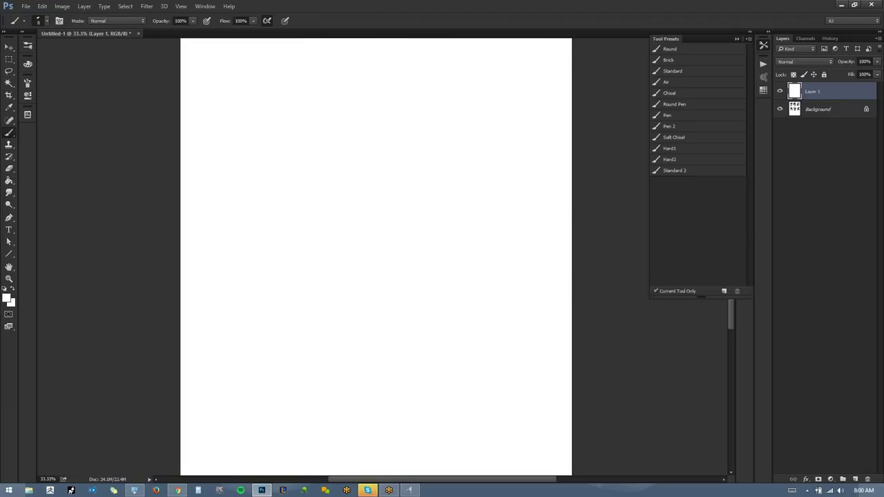
pyautogui.click(691, 50)
pyautogui.hotkey('ctrl', 'space')
pyautogui.keyDown('ctrl'); pyautogui.click(397, 125); pyautogui.keyUp('ctrl')
pyautogui.press('x')
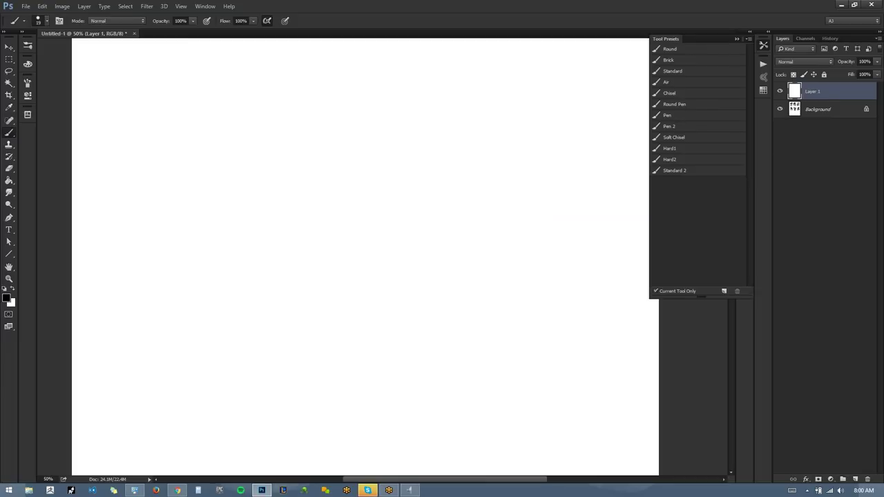
pyautogui.moveTo(373, 72)
pyautogui.mouseDown()
pyautogui.moveTo(325, 133)
pyautogui.moveTo(334, 160)
pyautogui.moveTo(379, 144)
pyautogui.mouseUp()
pyautogui.moveTo(325, 136); pyautogui.dragTo(411, 141)
pyautogui.moveTo(401, 141); pyautogui.dragTo(420, 123)
pyautogui.moveTo(408, 134); pyautogui.dragTo(461, 135)
pyautogui.moveTo(373, 80); pyautogui.dragTo(413, 71)
# Draw the helmet's brow line running from the front edge back toward the ear.
pyautogui.press('space')
pyautogui.moveTo(432, 99); pyautogui.dragTo(375, 144)
pyautogui.moveTo(301, 126)
pyautogui.mouseDown()
pyautogui.moveTo(407, 101)
pyautogui.moveTo(435, 129)
pyautogui.moveTo(455, 194)
pyautogui.mouseUp()
pyautogui.press('space')
pyautogui.moveTo(390, 180); pyautogui.dragTo(413, 119)
pyautogui.moveTo(316, 119); pyautogui.dragTo(379, 129)
# Sketch the ear piece, the long cheek guard edge and the sloping back contour of the helmet.
pyautogui.moveTo(393, 131)
pyautogui.mouseDown()
pyautogui.moveTo(403, 135)
pyautogui.moveTo(385, 167)
pyautogui.mouseUp()
pyautogui.moveTo(381, 121); pyautogui.dragTo(389, 230)
pyautogui.hotkey('ctrl', 'z')
pyautogui.moveTo(373, 134)
pyautogui.mouseDown()
pyautogui.moveTo(389, 161)
pyautogui.moveTo(383, 221)
pyautogui.moveTo(406, 294)
pyautogui.moveTo(422, 286)
pyautogui.mouseUp()
pyautogui.moveTo(481, 112); pyautogui.dragTo(472, 193)
pyautogui.moveTo(496, 132); pyautogui.dragTo(432, 289)
pyautogui.moveTo(493, 157); pyautogui.dragTo(421, 290)
# Sketch the helmet's front edge, nose guard, eye opening and side band, then undo the last two changes.
pyautogui.moveTo(311, 127); pyautogui.dragTo(265, 283)
pyautogui.moveTo(299, 185); pyautogui.dragTo(261, 296)
pyautogui.moveTo(302, 133); pyautogui.dragTo(315, 205)
pyautogui.moveTo(327, 116); pyautogui.dragTo(323, 192)
pyautogui.moveTo(324, 170); pyautogui.dragTo(346, 127)
pyautogui.moveTo(332, 141)
pyautogui.mouseDown()
pyautogui.moveTo(352, 130)
pyautogui.moveTo(377, 134)
pyautogui.moveTo(350, 140)
pyautogui.moveTo(386, 142)
pyautogui.moveTo(384, 120)
pyautogui.moveTo(397, 125)
pyautogui.moveTo(461, 81)
pyautogui.moveTo(464, 100)
pyautogui.mouseUp()
pyautogui.press('[')
pyautogui.hotkey('ctrl', 'alt', 'z')
pyautogui.hotkey('ctrl', 'alt', 'z')
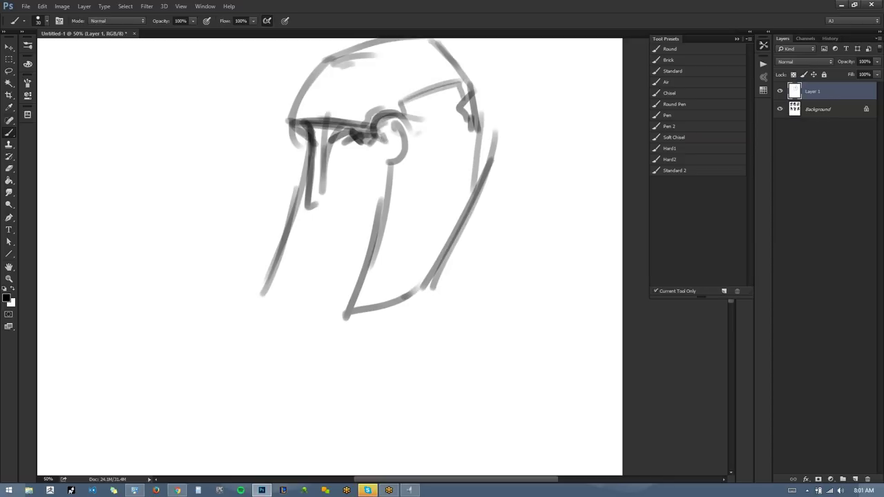
# Add the panel lines behind the ear, the cheek guard's inner edge and the far guard's lower tip.
pyautogui.moveTo(391, 167); pyautogui.dragTo(402, 177)
pyautogui.moveTo(399, 172)
pyautogui.mouseDown()
pyautogui.moveTo(412, 169)
pyautogui.moveTo(422, 121)
pyautogui.moveTo(472, 111)
pyautogui.mouseUp()
pyautogui.moveTo(420, 132); pyautogui.dragTo(436, 124)
pyautogui.moveTo(423, 125); pyautogui.dragTo(371, 317)
pyautogui.moveTo(408, 188)
pyautogui.mouseDown()
pyautogui.moveTo(391, 272)
pyautogui.moveTo(406, 288)
pyautogui.mouseUp()
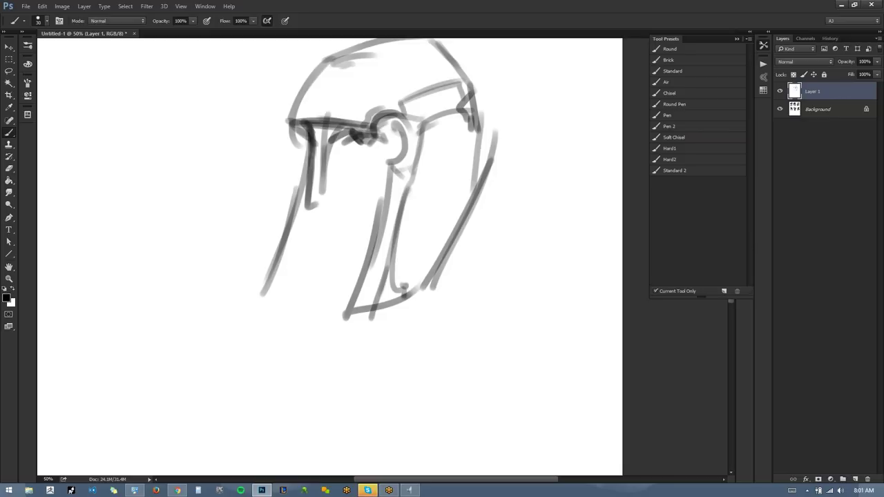
pyautogui.moveTo(288, 231)
pyautogui.mouseDown()
pyautogui.moveTo(262, 291)
pyautogui.moveTo(295, 283)
pyautogui.mouseUp()
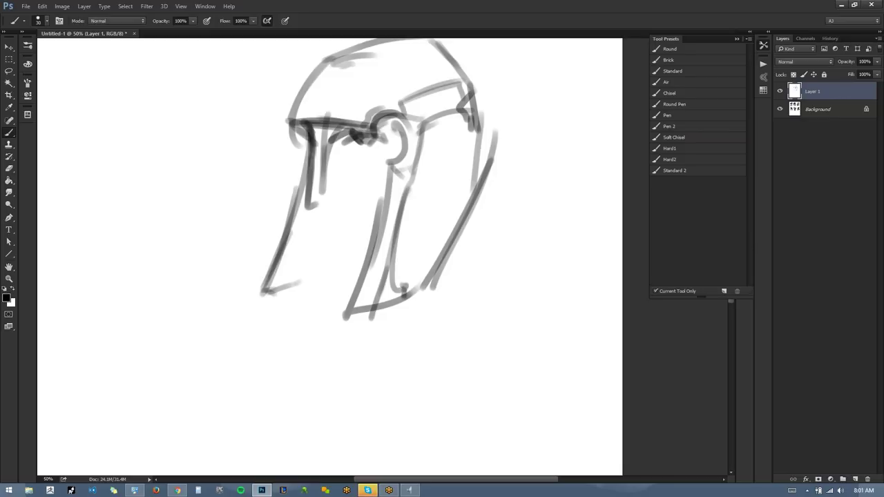
# Try extra strokes around the brow corner and nose guard, then undo the last two.
pyautogui.moveTo(298, 127)
pyautogui.mouseDown()
pyautogui.moveTo(309, 143)
pyautogui.moveTo(298, 141)
pyautogui.mouseUp()
pyautogui.moveTo(313, 208); pyautogui.dragTo(322, 207)
pyautogui.moveTo(323, 180); pyautogui.dragTo(327, 202)
pyautogui.hotkey('ctrl', 'alt', 'z')
pyautogui.hotkey('ctrl', 'alt', 'z')
# Flip the canvas horizontally and draw an angular outer contour at the back of the helmet.
pyautogui.press('F2')
pyautogui.moveTo(404, 207)
pyautogui.mouseDown()
pyautogui.moveTo(457, 207)
pyautogui.moveTo(512, 286)
pyautogui.mouseUp()
pyautogui.moveTo(331, 135)
pyautogui.mouseDown()
pyautogui.moveTo(272, 178)
pyautogui.moveTo(283, 228)
pyautogui.mouseUp()
pyautogui.moveTo(271, 176)
pyautogui.mouseDown()
pyautogui.moveTo(343, 123)
pyautogui.moveTo(289, 276)
pyautogui.moveTo(267, 189)
pyautogui.moveTo(324, 129)
pyautogui.mouseUp()
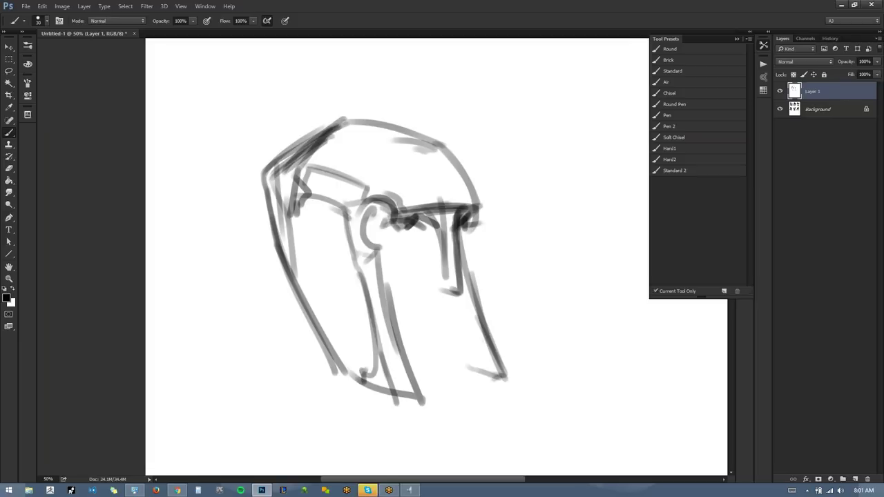
# Flip the canvas back and shade the helmet's dome with a sampled grey at brush size 90.
pyautogui.moveTo(410, 318); pyautogui.dragTo(337, 195)
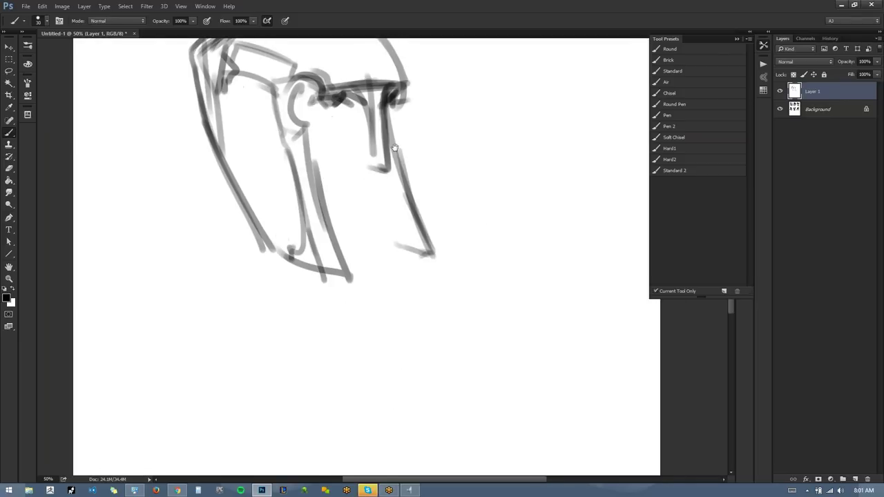
pyautogui.moveTo(396, 148); pyautogui.dragTo(434, 280)
pyautogui.hotkey('ctrl', 'shift', 'h')
pyautogui.moveTo(541, 210)
pyautogui.mouseDown()
pyautogui.moveTo(460, 122)
pyautogui.moveTo(421, 209)
pyautogui.mouseUp()
pyautogui.keyDown('alt'); pyautogui.click(417, 183); pyautogui.keyUp('alt')
pyautogui.press(']')
pyautogui.press(']')
pyautogui.press(']')
pyautogui.press(']')
pyautogui.press(']')
pyautogui.press(']')
pyautogui.moveTo(422, 168); pyautogui.dragTo(438, 206)
pyautogui.moveTo(437, 205)
pyautogui.mouseDown()
pyautogui.moveTo(421, 167)
pyautogui.moveTo(444, 196)
pyautogui.mouseUp()
pyautogui.moveTo(444, 197)
pyautogui.mouseDown()
pyautogui.moveTo(387, 149)
pyautogui.moveTo(304, 161)
pyautogui.moveTo(271, 198)
pyautogui.moveTo(344, 149)
pyautogui.moveTo(296, 188)
pyautogui.moveTo(345, 169)
pyautogui.moveTo(363, 187)
pyautogui.moveTo(290, 176)
pyautogui.moveTo(383, 138)
pyautogui.mouseUp()
pyautogui.moveTo(314, 156)
pyautogui.mouseDown()
pyautogui.moveTo(252, 207)
pyautogui.moveTo(332, 176)
pyautogui.mouseUp()
pyautogui.moveTo(280, 192); pyautogui.dragTo(338, 159)
pyautogui.moveTo(336, 141)
pyautogui.mouseDown()
pyautogui.moveTo(379, 131)
pyautogui.moveTo(411, 157)
pyautogui.mouseUp()
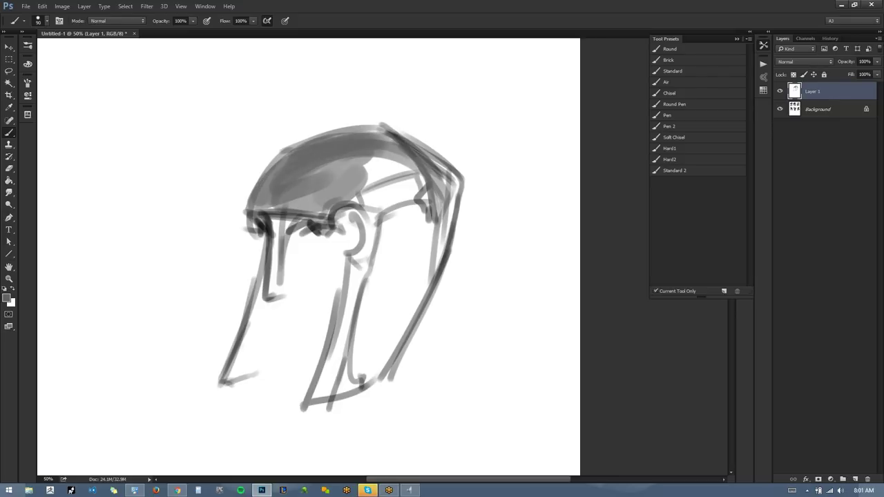
# Flip the canvas horizontally and paint the round ear area white to clean out its sketch lines.
pyautogui.hotkey('ctrl', 'shift', 'h')
pyautogui.moveTo(354, 193)
pyautogui.mouseDown()
pyautogui.moveTo(518, 89)
pyautogui.moveTo(485, 122)
pyautogui.mouseUp()
pyautogui.press('x')
pyautogui.moveTo(357, 158)
pyautogui.mouseDown()
pyautogui.moveTo(351, 154)
pyautogui.moveTo(349, 176)
pyautogui.mouseUp()
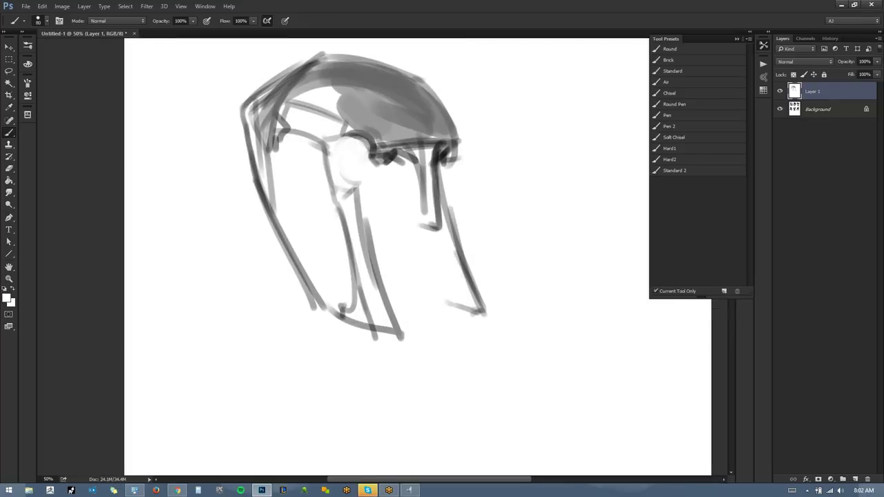
pyautogui.moveTo(349, 142); pyautogui.dragTo(343, 157)
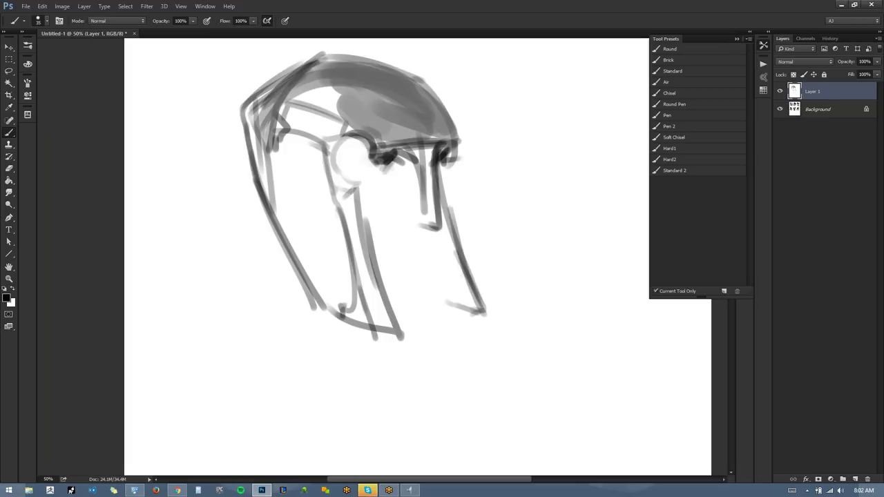
# Refine the face's front edge, the ear disc and the eye opening with the nose guard contour in dark strokes.
pyautogui.moveTo(445, 157); pyautogui.dragTo(447, 231)
pyautogui.moveTo(335, 151)
pyautogui.mouseDown()
pyautogui.moveTo(363, 149)
pyautogui.moveTo(356, 170)
pyautogui.mouseUp()
pyautogui.press('x')
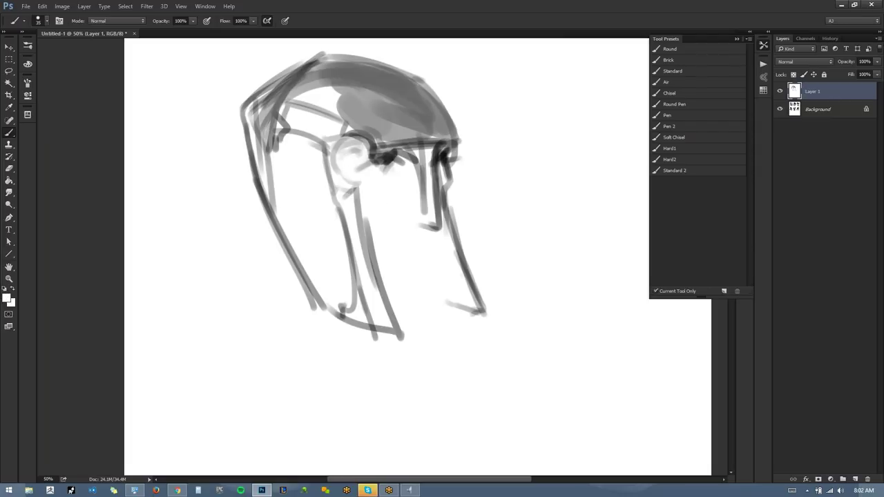
pyautogui.press('x')
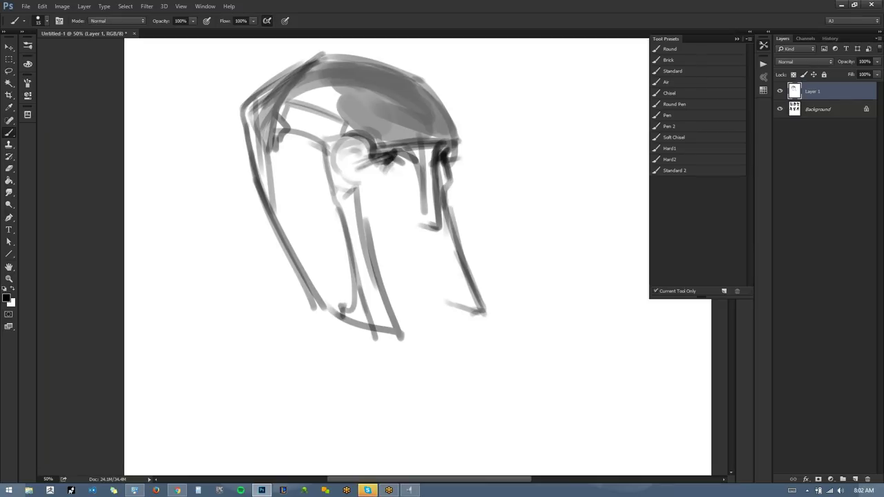
pyautogui.moveTo(409, 150)
pyautogui.mouseDown()
pyautogui.moveTo(418, 212)
pyautogui.moveTo(434, 234)
pyautogui.moveTo(441, 228)
pyautogui.mouseUp()
pyautogui.hotkey('ctrl', 'z')
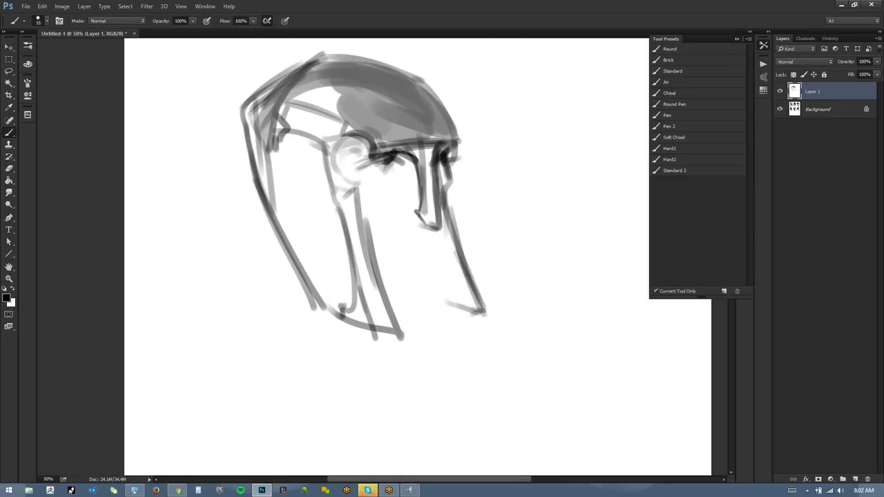
# Fill the nose guard with a sampled dark grey and extend its edge above the brow.
pyautogui.moveTo(438, 160); pyautogui.dragTo(436, 246)
pyautogui.moveTo(436, 210)
pyautogui.mouseDown()
pyautogui.moveTo(437, 253)
pyautogui.moveTo(435, 167)
pyautogui.moveTo(431, 220)
pyautogui.mouseUp()
pyautogui.keyDown('alt'); pyautogui.click(426, 186); pyautogui.keyUp('alt')
pyautogui.moveTo(429, 148); pyautogui.dragTo(431, 232)
pyautogui.moveTo(432, 222); pyautogui.dragTo(430, 148)
pyautogui.moveTo(426, 178); pyautogui.dragTo(413, 123)
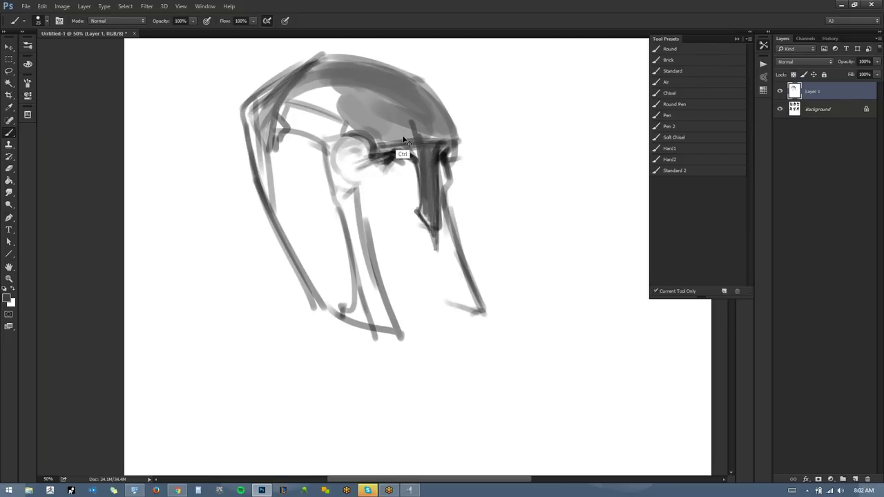
# Flip the canvas and extend the nose guard up over the brow as a solid dark grey band.
pyautogui.hotkey('ctrl', 'f')
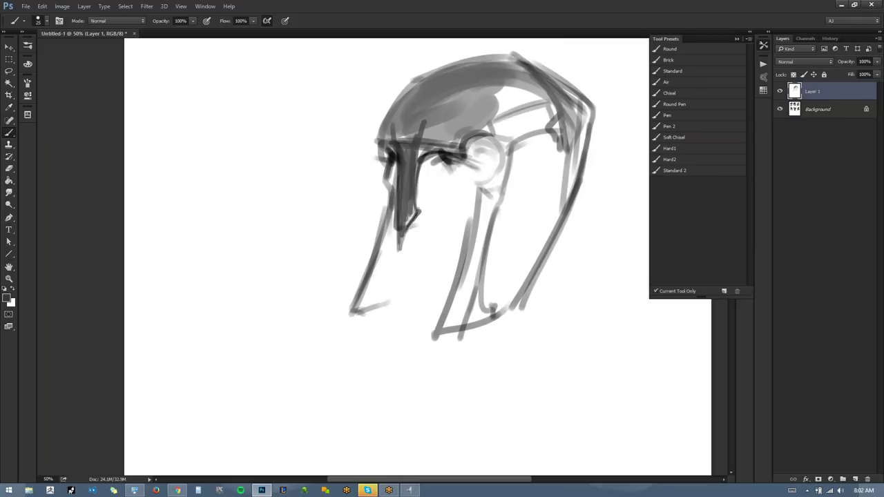
pyautogui.moveTo(396, 144)
pyautogui.mouseDown()
pyautogui.moveTo(394, 98)
pyautogui.moveTo(426, 98)
pyautogui.moveTo(421, 148)
pyautogui.mouseUp()
pyautogui.moveTo(422, 102)
pyautogui.mouseDown()
pyautogui.moveTo(419, 157)
pyautogui.moveTo(399, 102)
pyautogui.mouseUp()
pyautogui.press('alt')
pyautogui.moveTo(401, 142)
pyautogui.mouseDown()
pyautogui.moveTo(402, 100)
pyautogui.moveTo(405, 142)
pyautogui.mouseUp()
pyautogui.moveTo(406, 181); pyautogui.dragTo(410, 101)
pyautogui.moveTo(407, 214)
pyautogui.mouseDown()
pyautogui.moveTo(407, 101)
pyautogui.moveTo(403, 124)
pyautogui.moveTo(415, 111)
pyautogui.mouseUp()
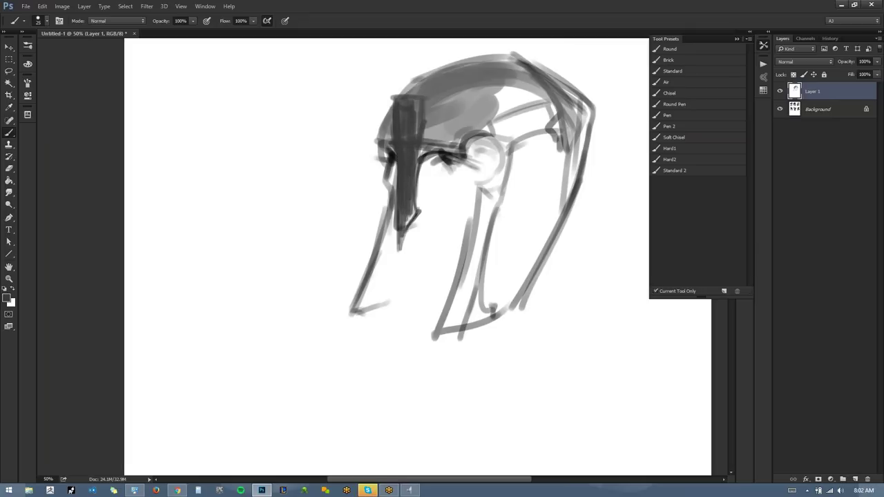
# Outline a raised forehead band from the brow across the dome, then flip the canvas back.
pyautogui.moveTo(379, 140)
pyautogui.mouseDown()
pyautogui.moveTo(379, 102)
pyautogui.moveTo(488, 98)
pyautogui.mouseUp()
pyautogui.moveTo(425, 99); pyautogui.dragTo(527, 97)
pyautogui.hotkey('ctrl', 'h')
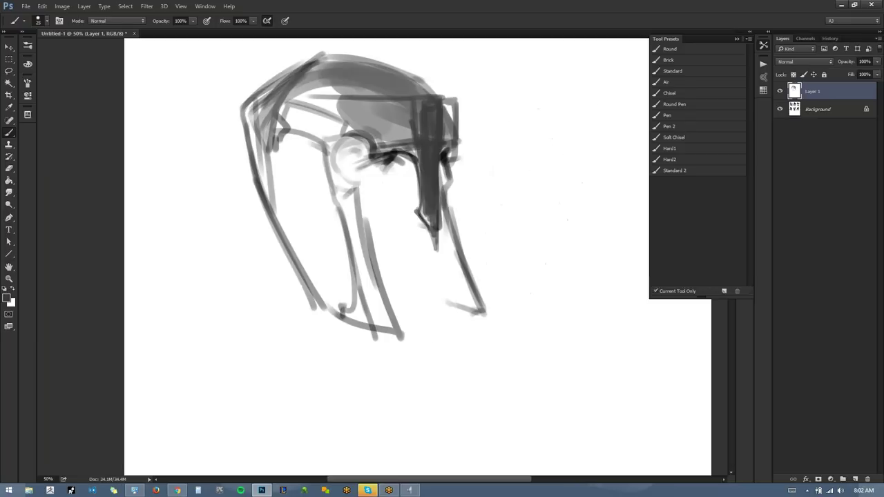
# Switch to Chrome, go to pinterest.com in a new tab and open the Armor board from the profile.
pyautogui.click(178, 490)
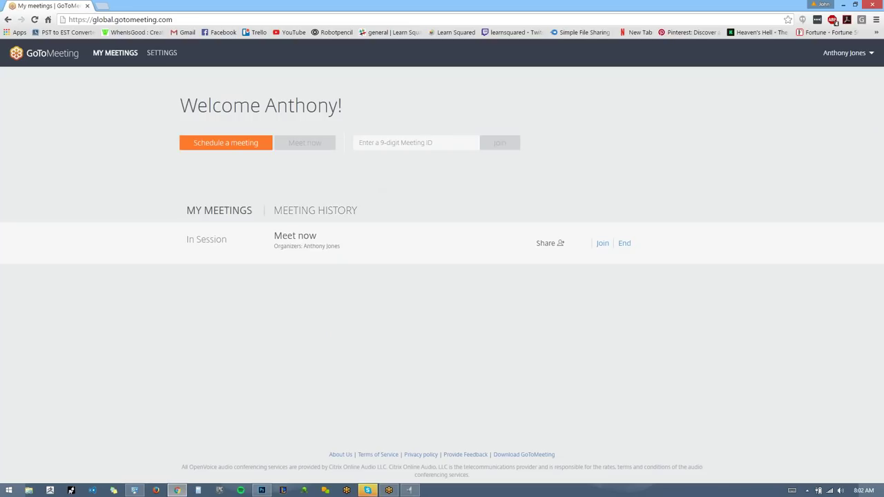
pyautogui.click(102, 6)
pyautogui.write('pinterest.com')
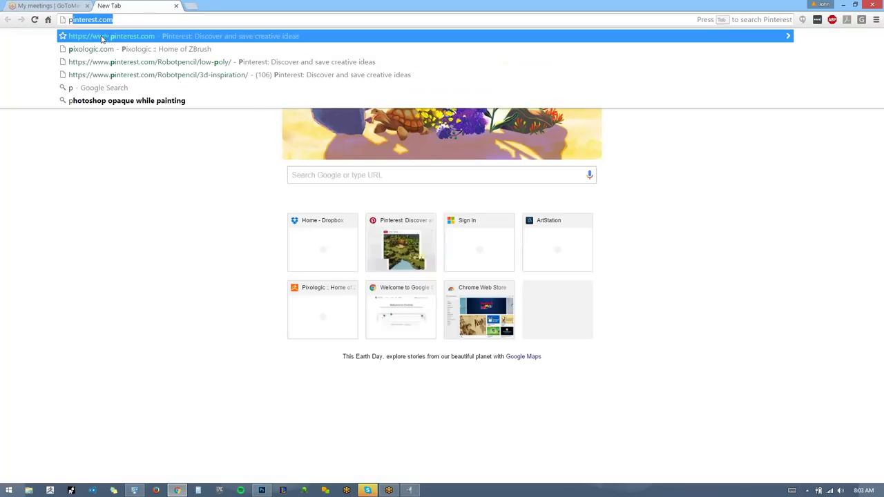
pyautogui.press('Return')
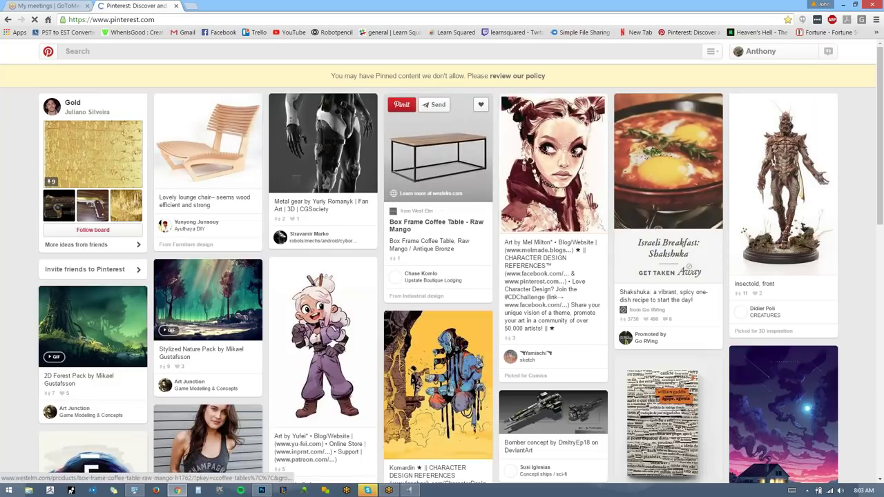
pyautogui.click(760, 51)
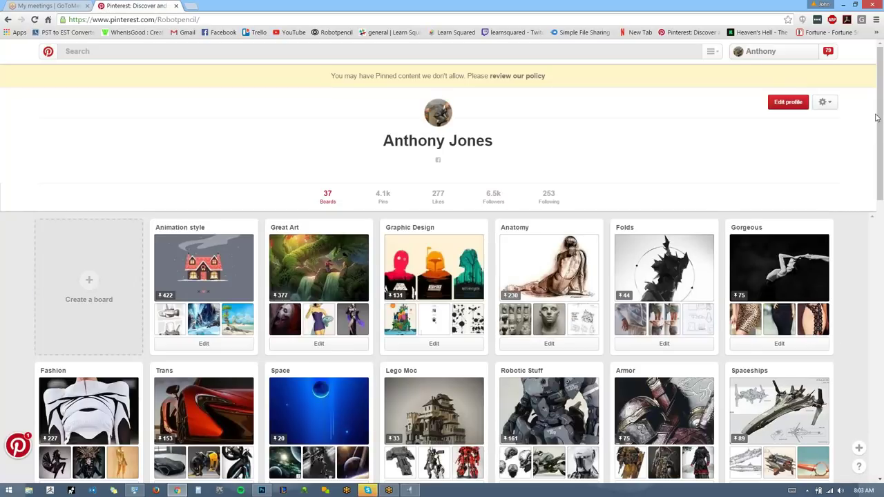
pyautogui.moveTo(882, 124); pyautogui.dragTo(882, 186)
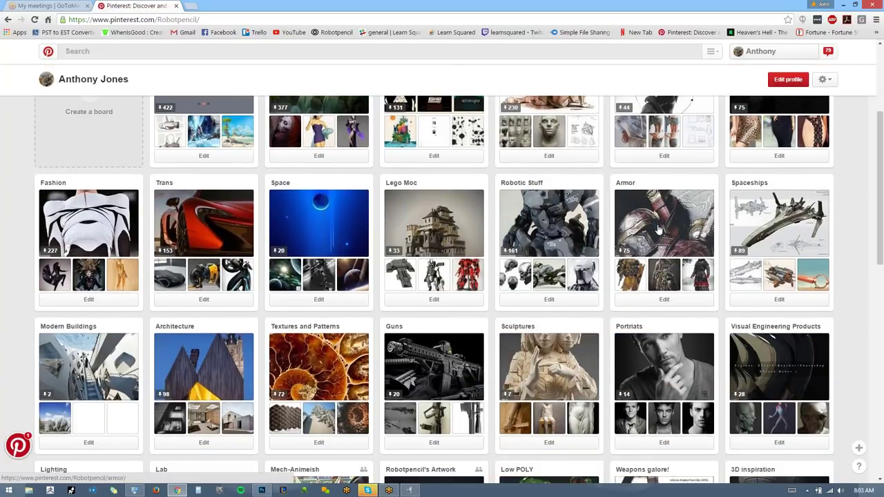
pyautogui.click(658, 250)
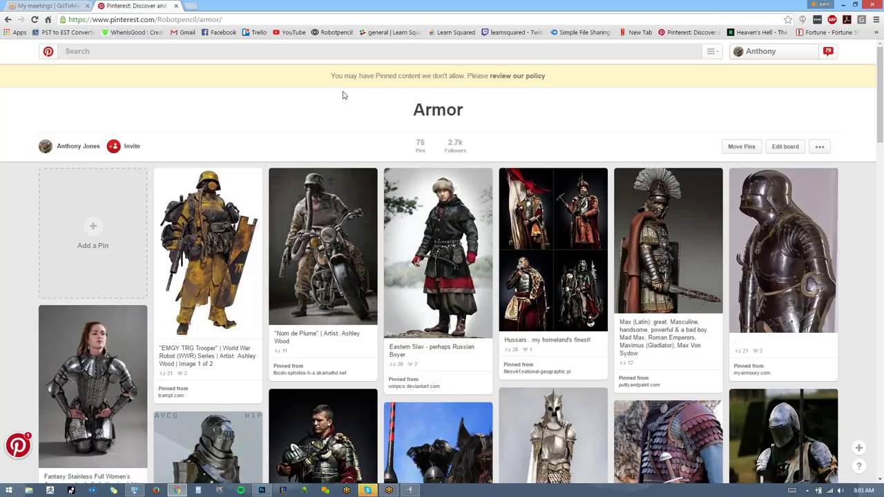
# Examine the dark plate armor pin and the crested Roman soldier pin on the Armor board.
pyautogui.click(52, 6)
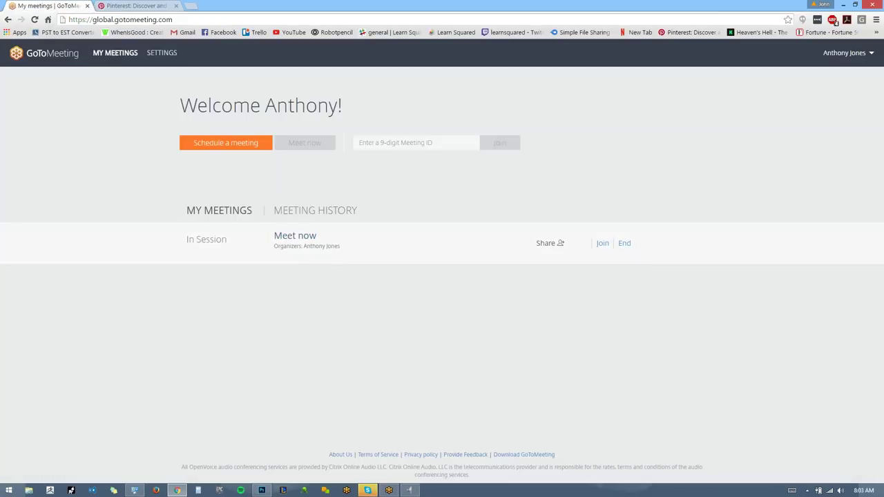
pyautogui.click(151, 7)
pyautogui.click(804, 270)
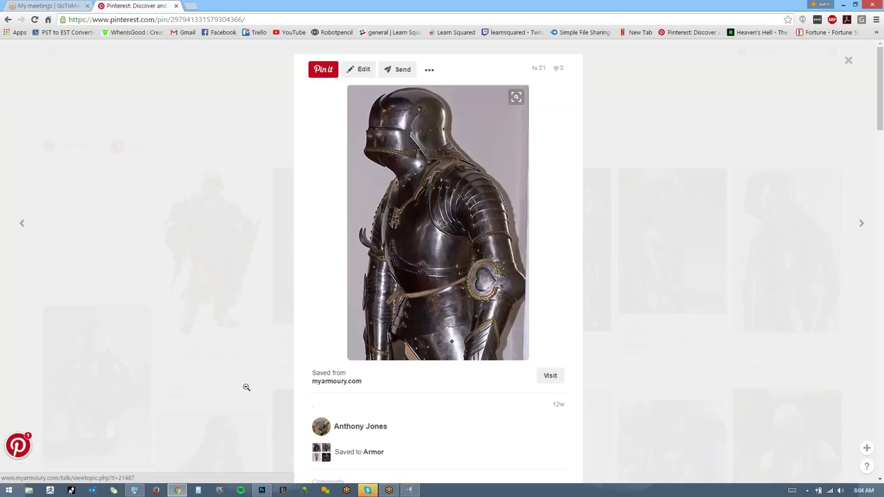
pyautogui.click(849, 62)
pyautogui.click(625, 297)
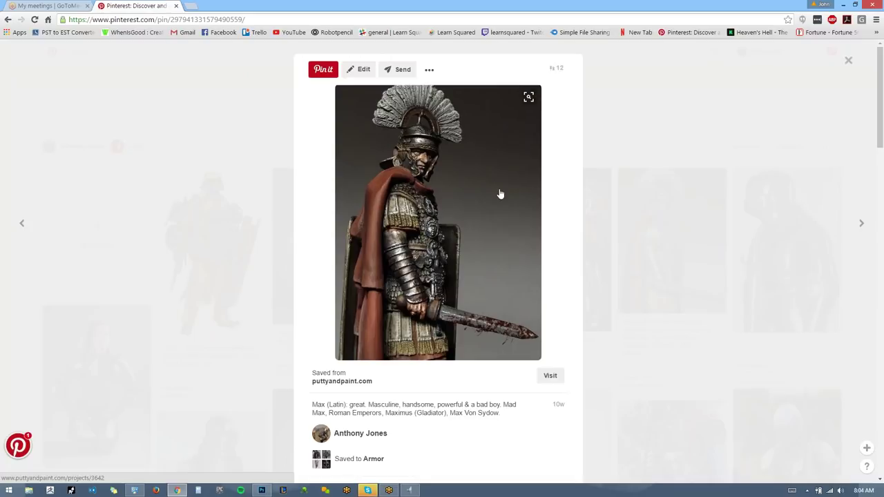
# Examine the hussar portrait pin with plate armor and fur cloak on the Armor board, and open an extra browser tab.
pyautogui.click(848, 60)
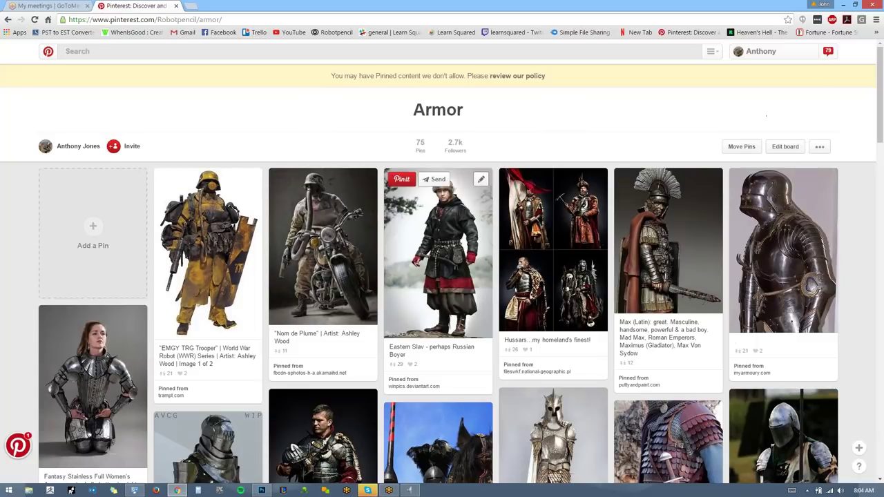
pyautogui.moveTo(881, 127); pyautogui.dragTo(882, 174)
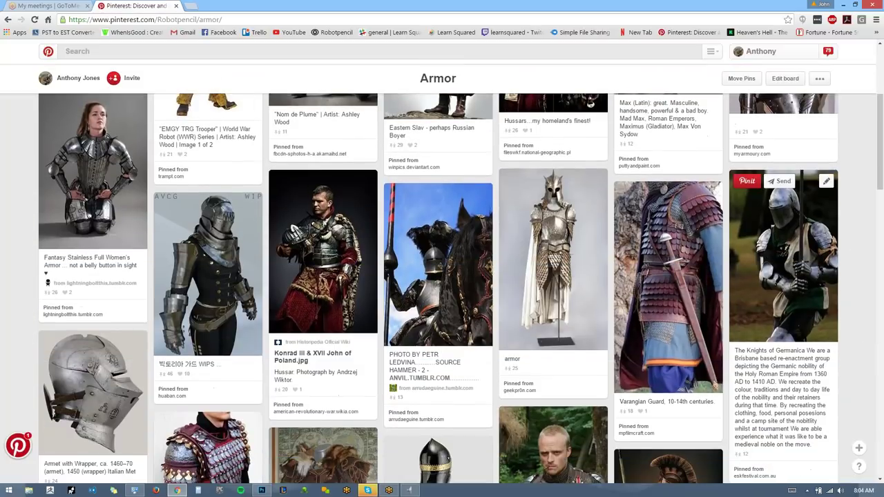
pyautogui.click(349, 254)
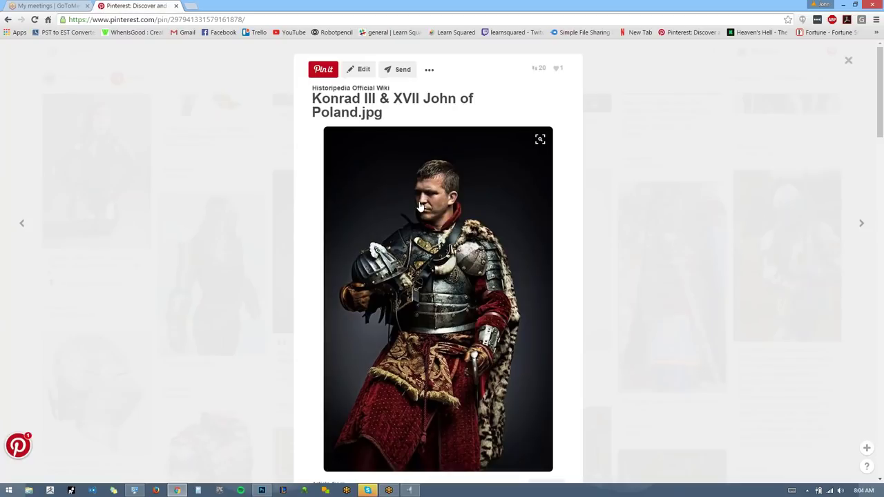
pyautogui.click(192, 7)
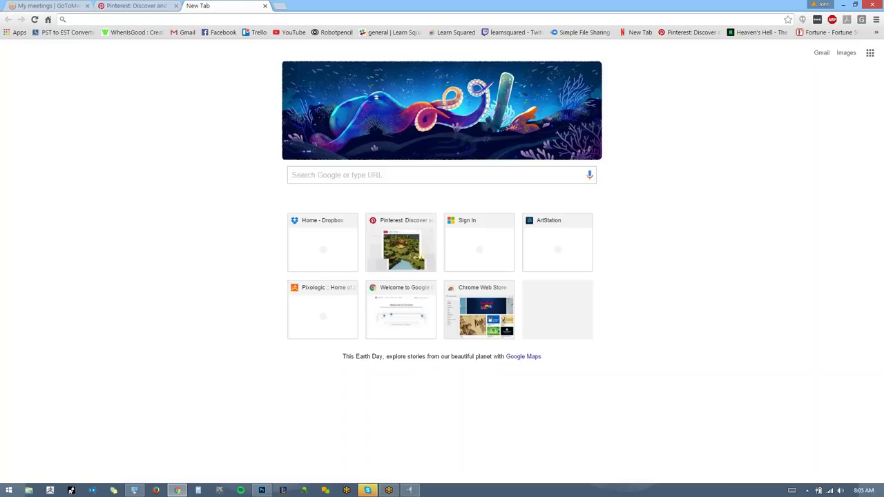
pyautogui.click(135, 6)
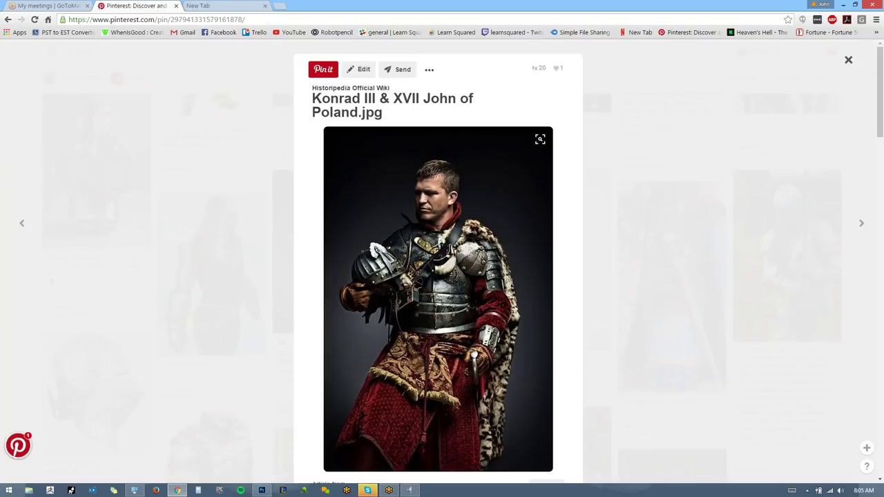
pyautogui.click(849, 61)
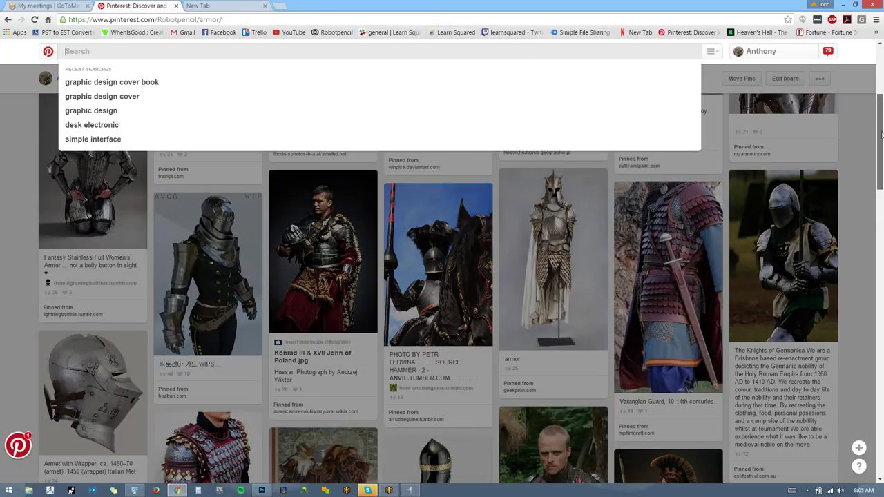
# Examine the Tournament Helm (Stechhelm) pin and open the "a cleric of a death god" pin farther down the Armor board.
pyautogui.scroll(-3, 882, 135)
pyautogui.moveTo(878, 188); pyautogui.dragTo(861, 343)
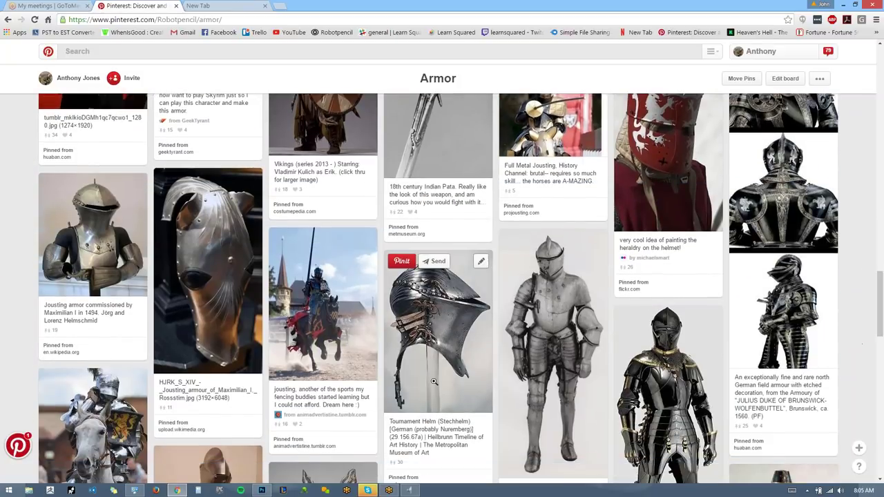
pyautogui.click(424, 384)
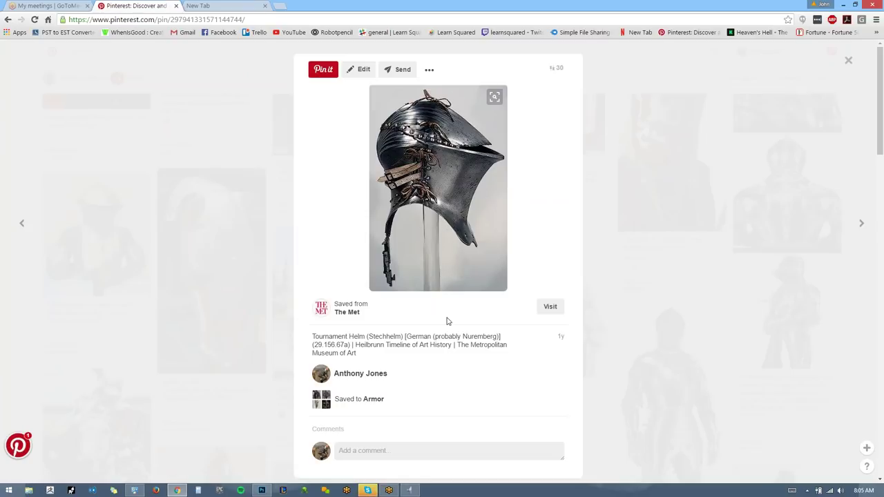
pyautogui.click(848, 62)
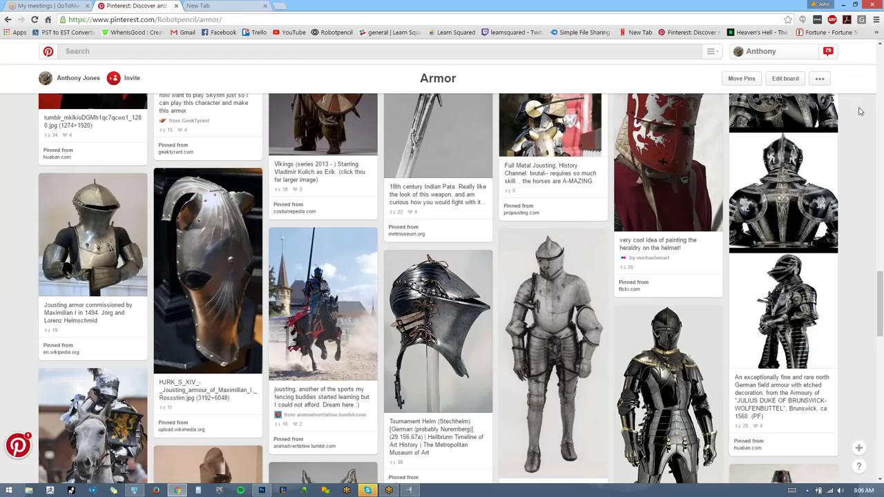
pyautogui.moveTo(880, 314); pyautogui.dragTo(880, 388)
pyautogui.click(658, 298)
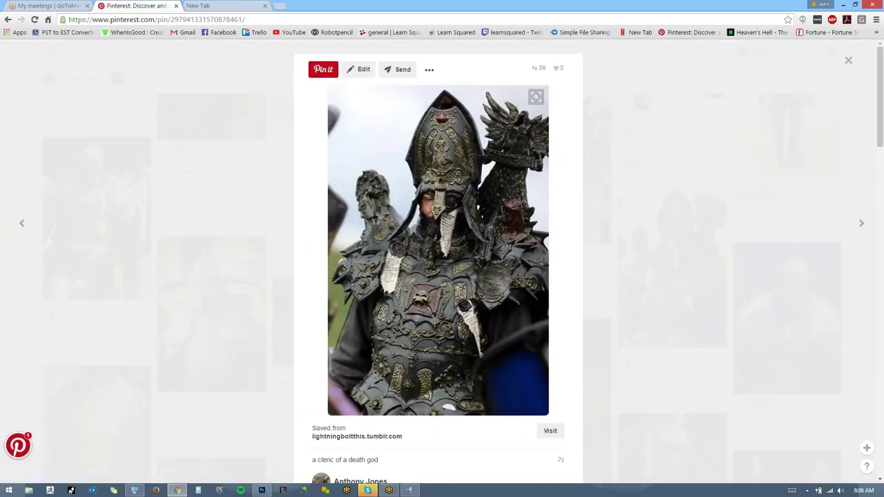
# Search Google for "halloween costume gladiator" in the empty browser tab.
pyautogui.click(255, 5)
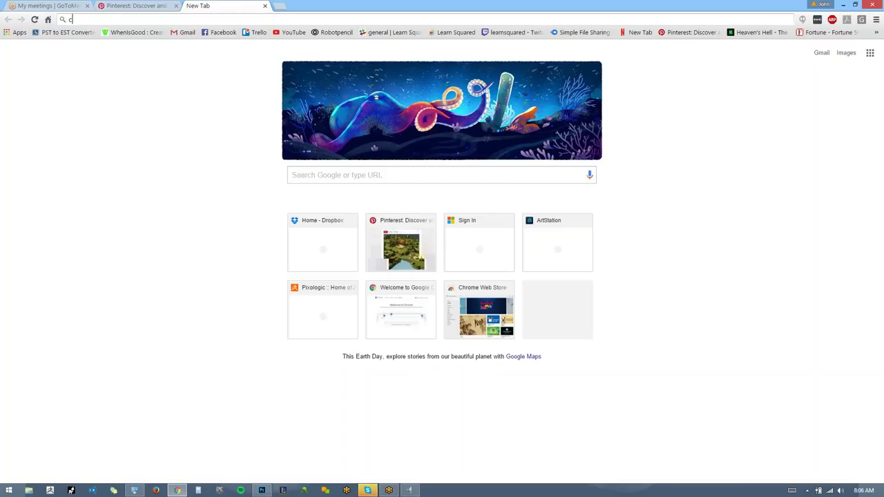
pyautogui.write('costume')
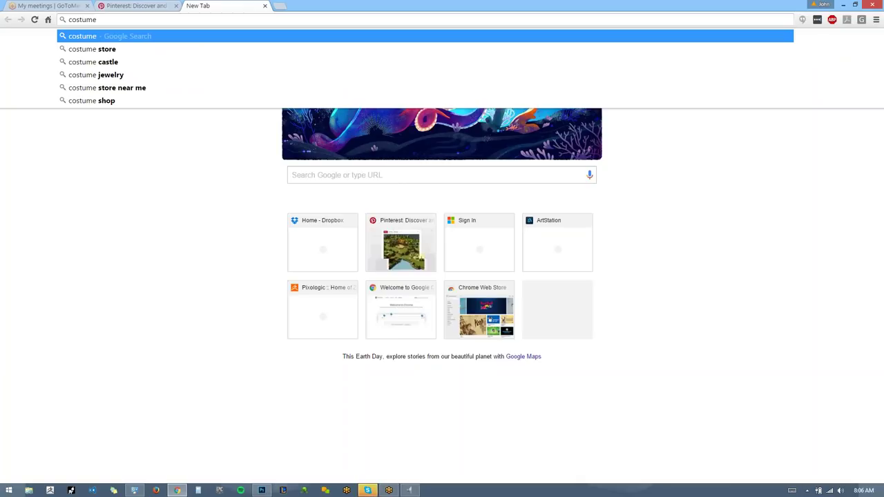
pyautogui.hotkey('ctrl', 'a')
pyautogui.write('hall')
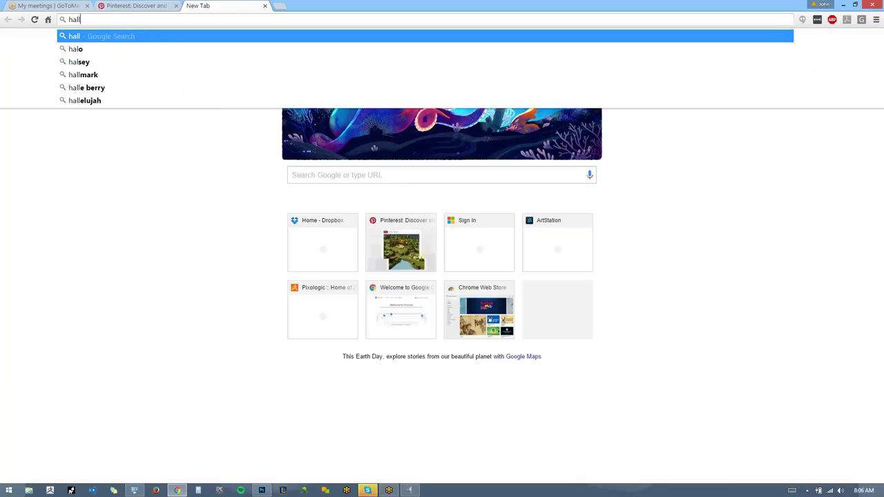
pyautogui.write('oween cos')
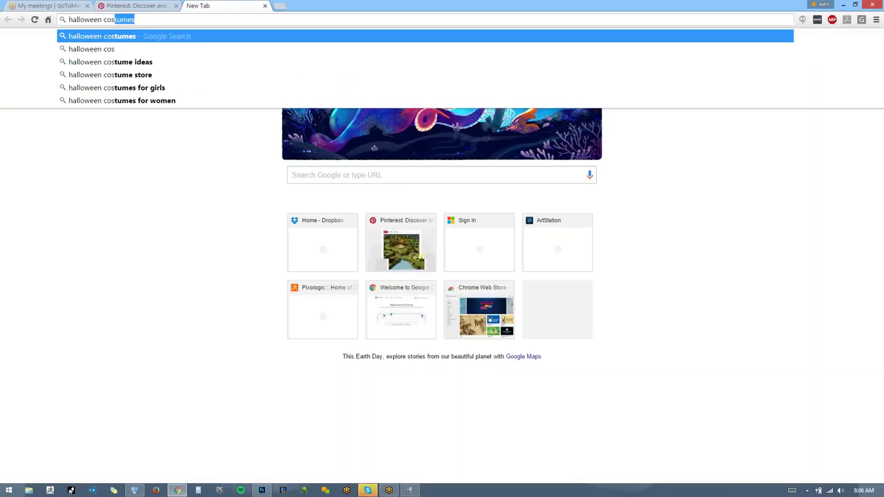
pyautogui.write('tume gladi')
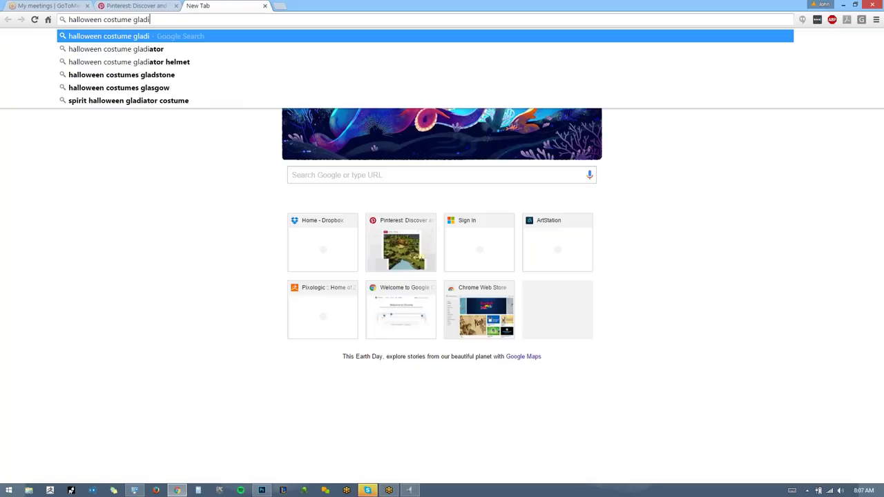
pyautogui.write('ator')
pyautogui.press('Return')
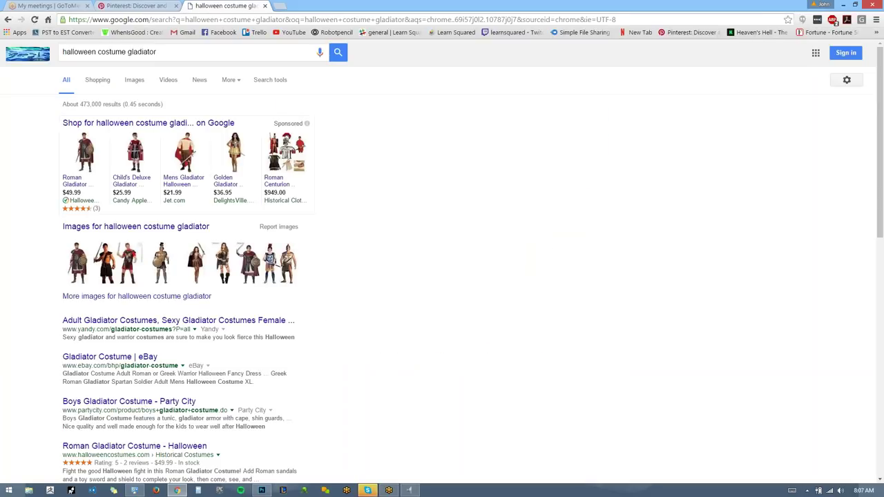
# View the Mens Gladiator costume on Jet.com and enlarge the black-skirted warrior costume with sword from the Google image results.
pyautogui.click(185, 157)
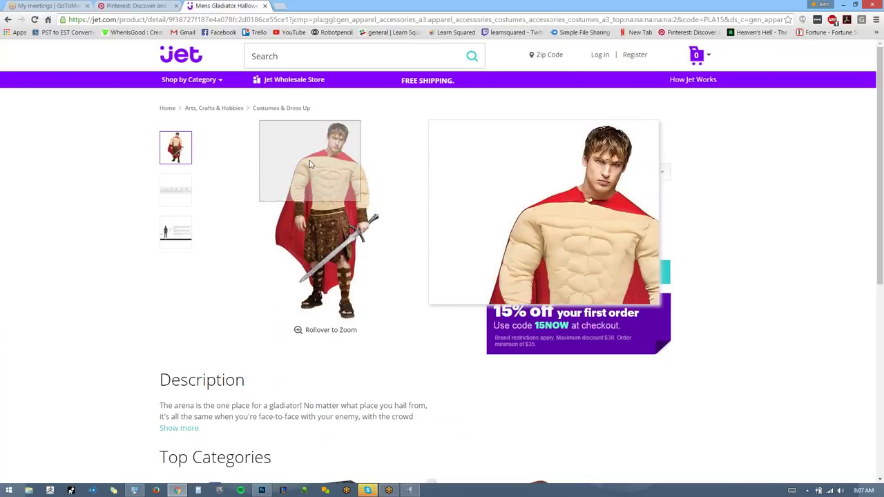
pyautogui.click(8, 20)
pyautogui.click(136, 80)
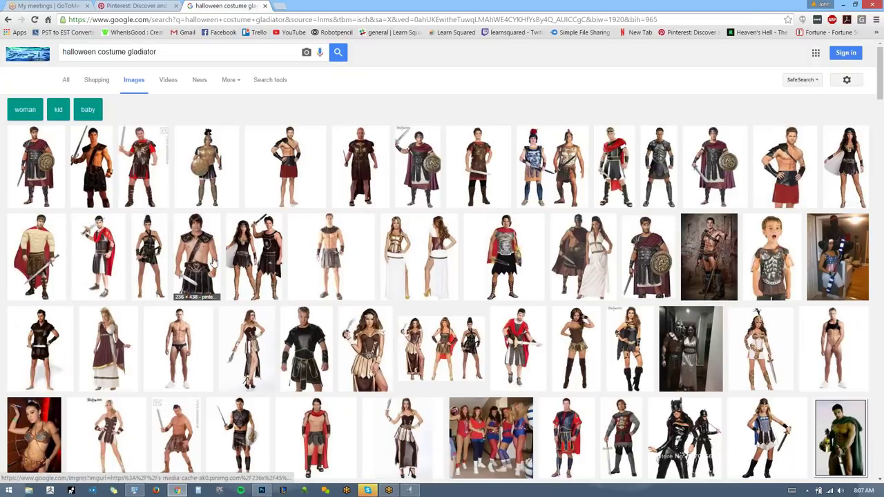
pyautogui.click(198, 273)
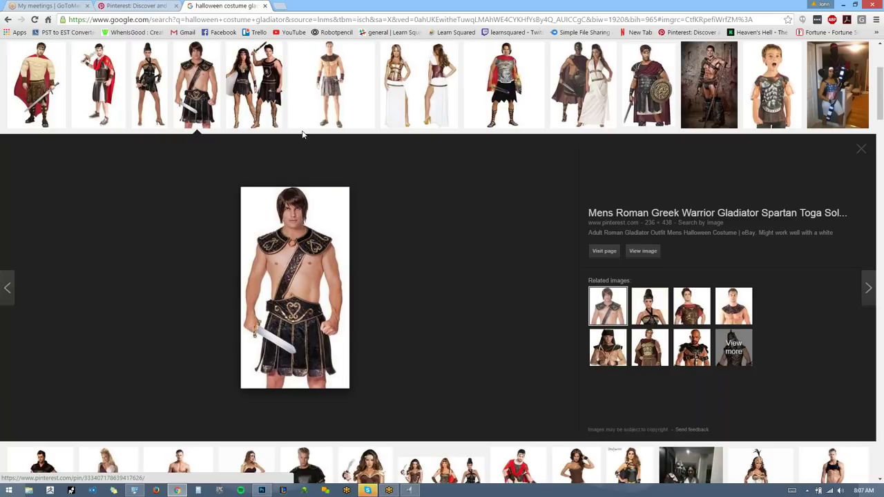
# Search Google Images for "spartacus" in a new browser tab.
pyautogui.click(279, 5)
pyautogui.write('g')
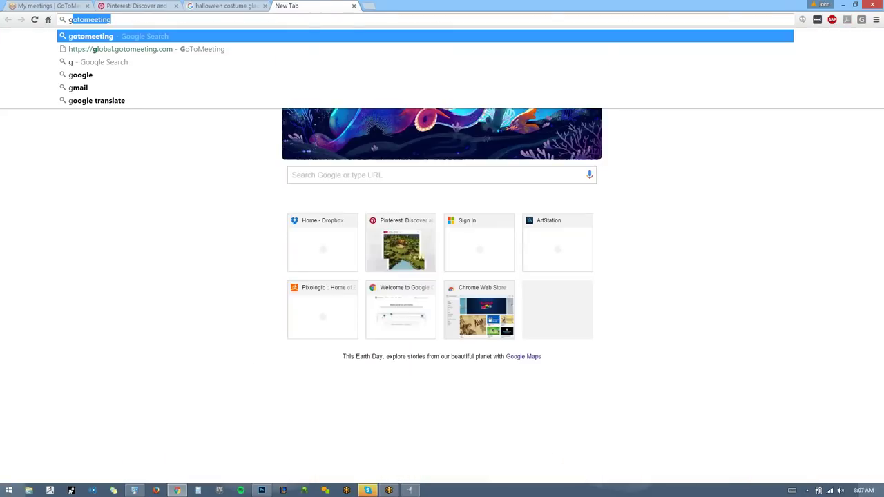
pyautogui.press('BackSpace')
pyautogui.press('BackSpace')
pyautogui.write('spartc')
pyautogui.press('BackSpace')
pyautogui.write('acus')
pyautogui.press('Return')
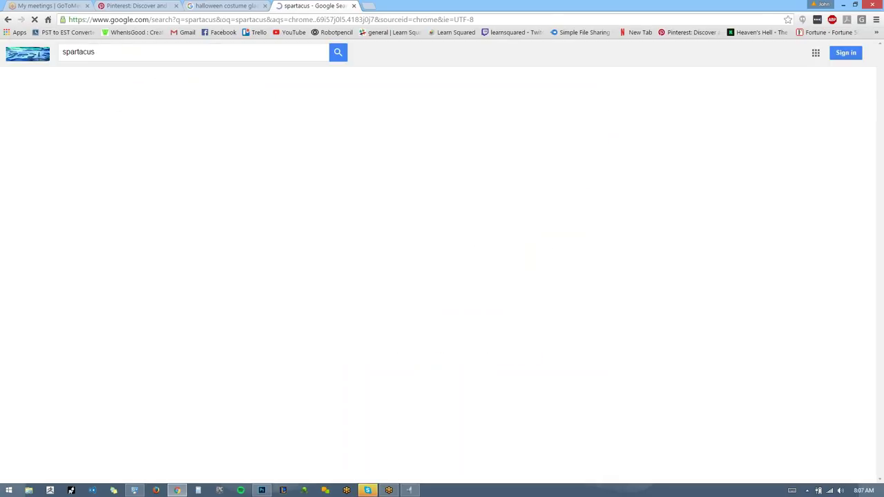
pyautogui.click(95, 80)
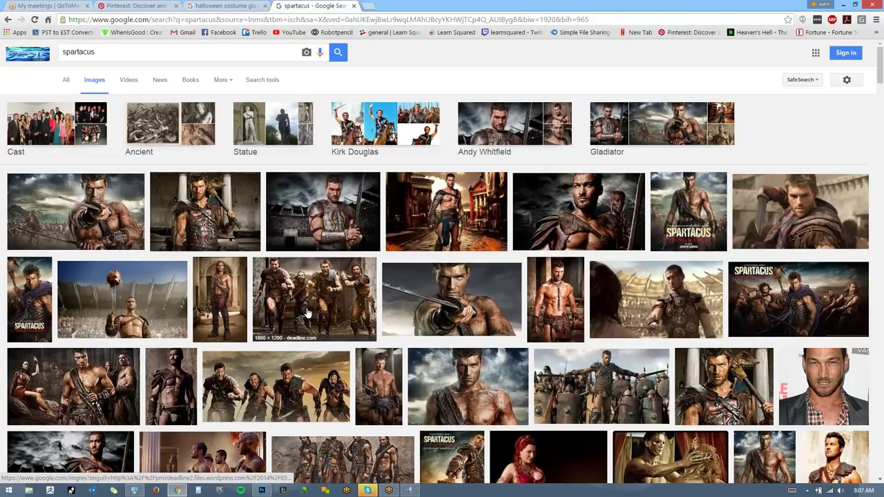
# Compare the Spartacus stills of the four charging fighters and the arena scene with the staff-carrying gladiator costume photo.
pyautogui.click(307, 313)
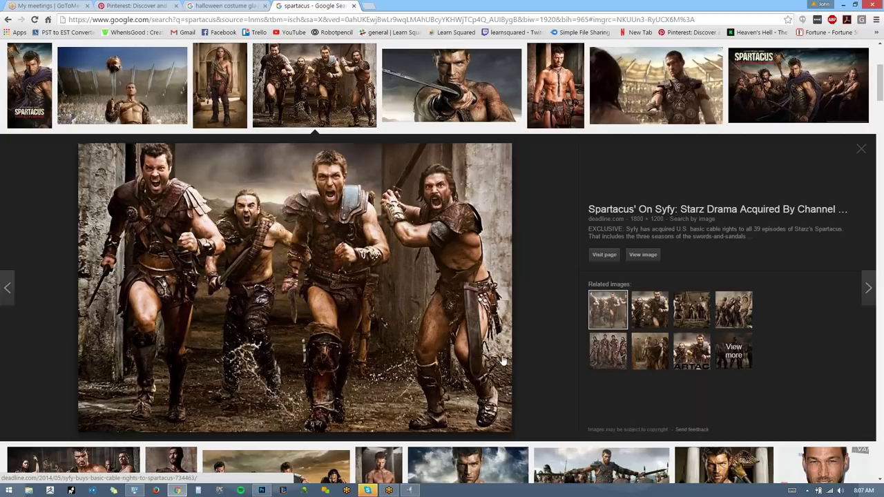
pyautogui.click(123, 87)
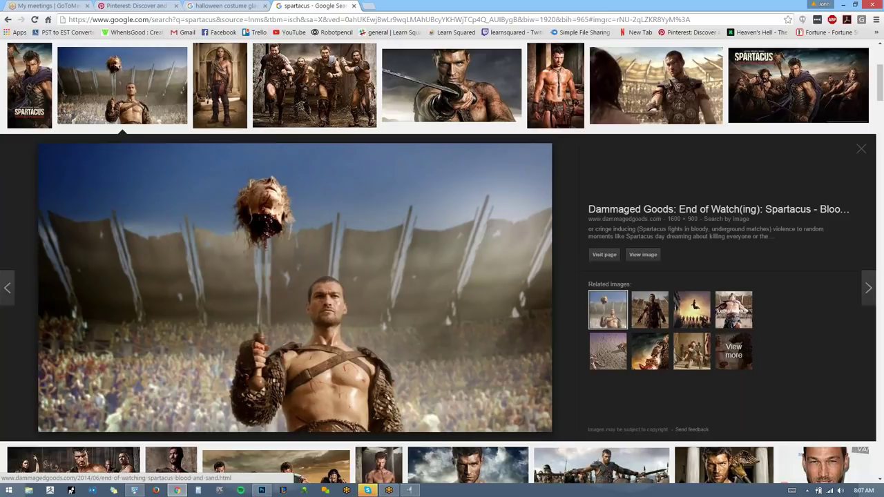
pyautogui.click(238, 5)
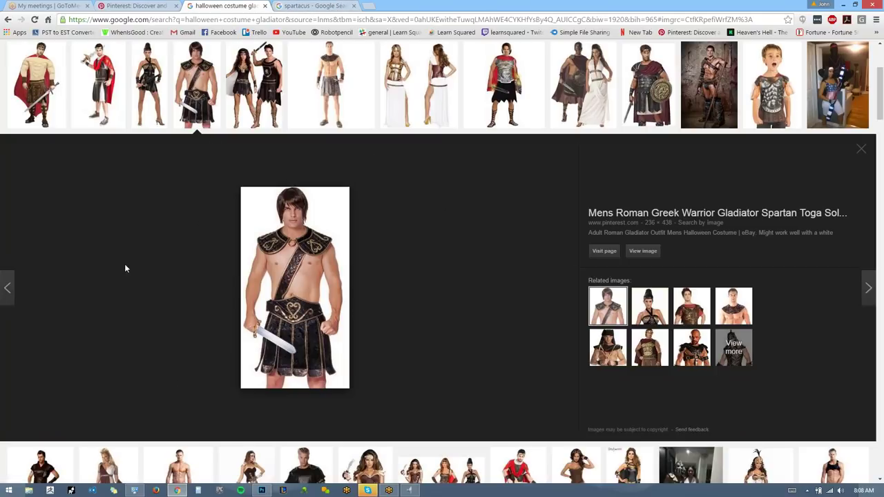
pyautogui.click(709, 86)
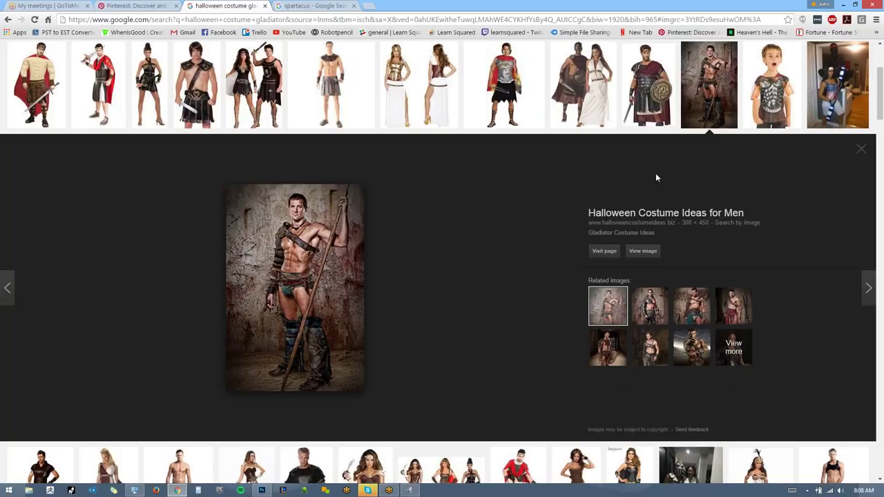
# Compare the "a cleric of a death god" pin with the gladiator costume image from aliexpress.com.
pyautogui.click(147, 5)
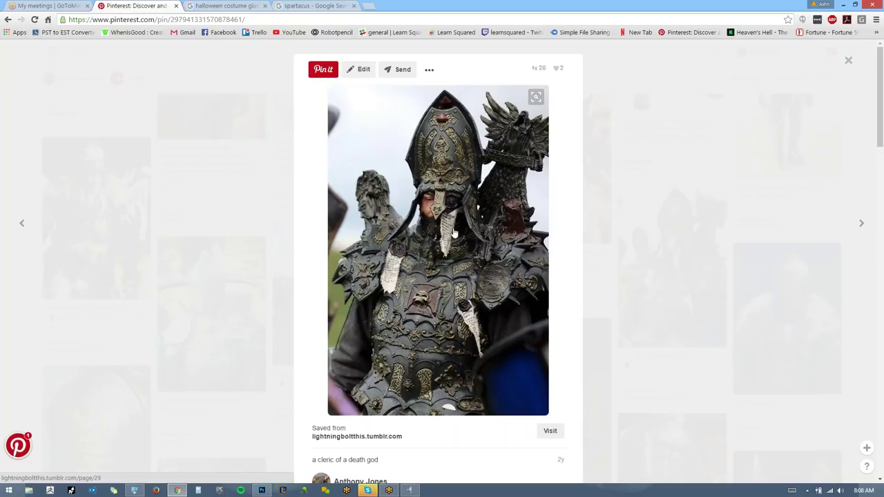
pyautogui.click(848, 62)
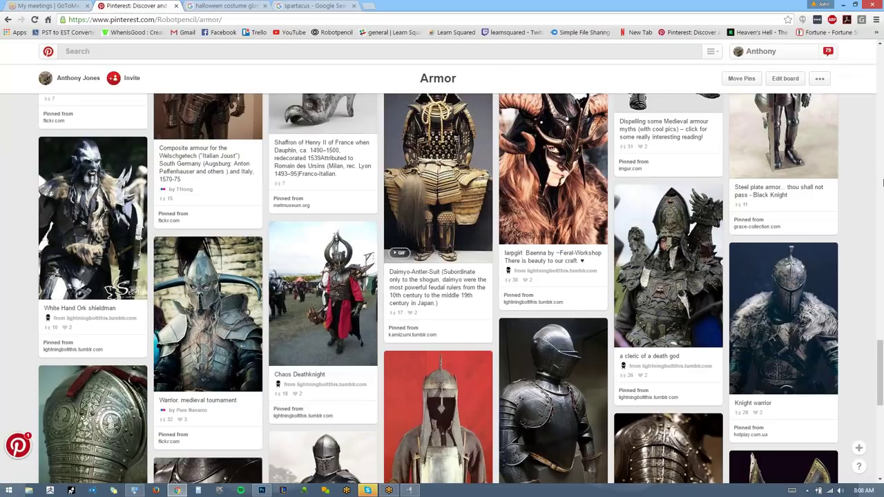
pyautogui.click(227, 5)
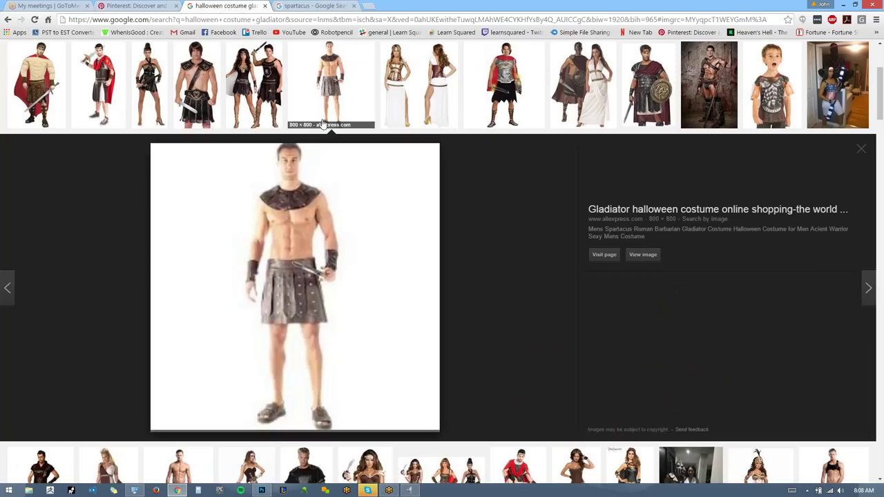
pyautogui.click(329, 114)
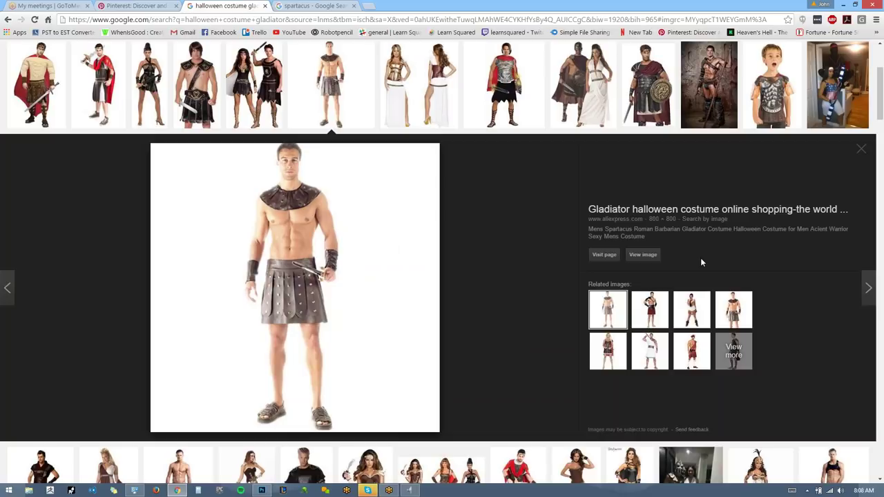
# Look back over the Armor board and the profile's board overview on Pinterest, and return to the helmet sketch in Photoshop.
pyautogui.click(152, 6)
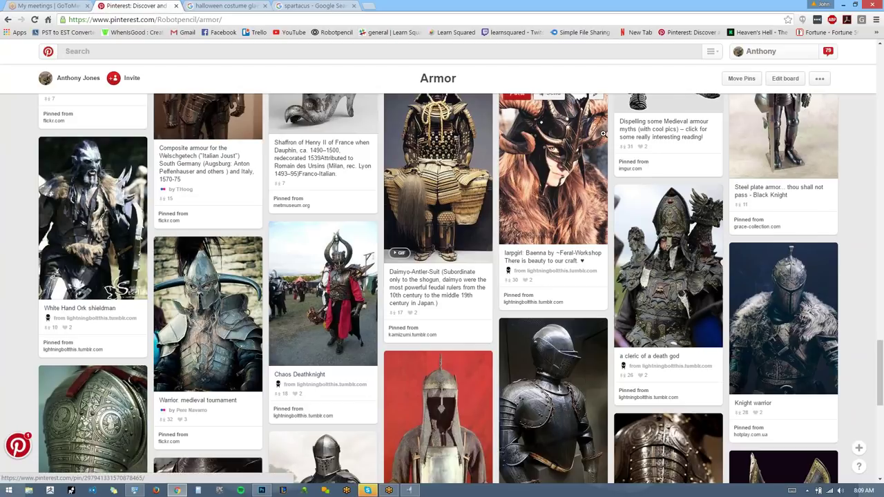
pyautogui.moveTo(878, 353); pyautogui.dragTo(879, 160)
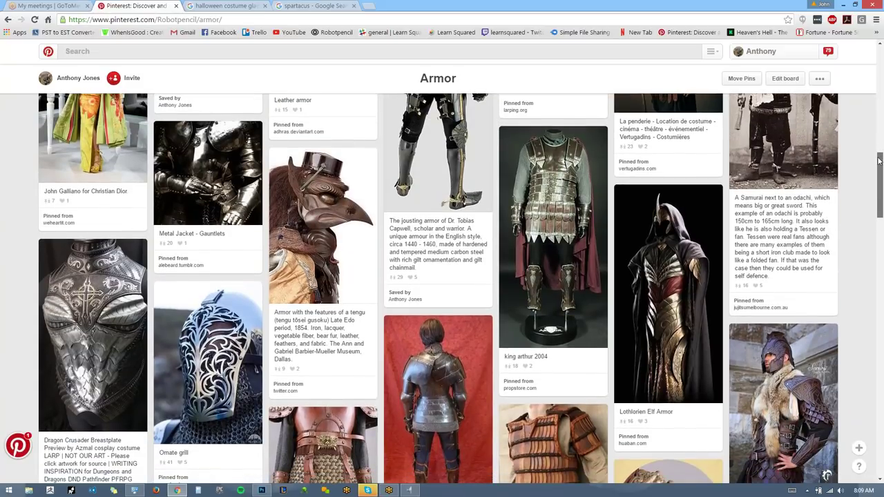
pyautogui.moveTo(879, 161); pyautogui.dragTo(871, 7)
pyautogui.click(771, 51)
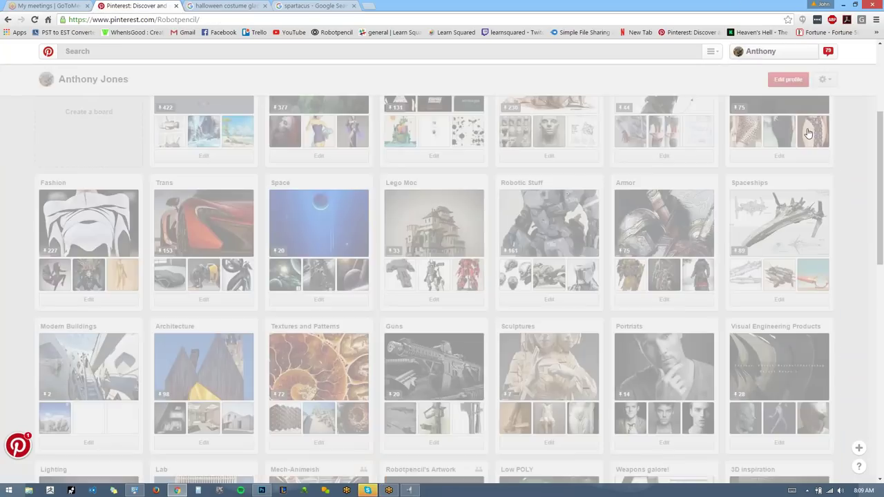
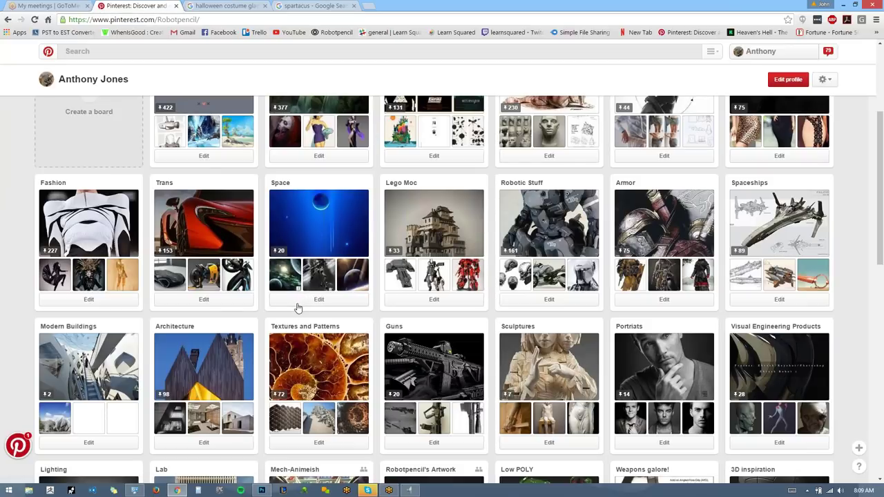
pyautogui.click(844, 6)
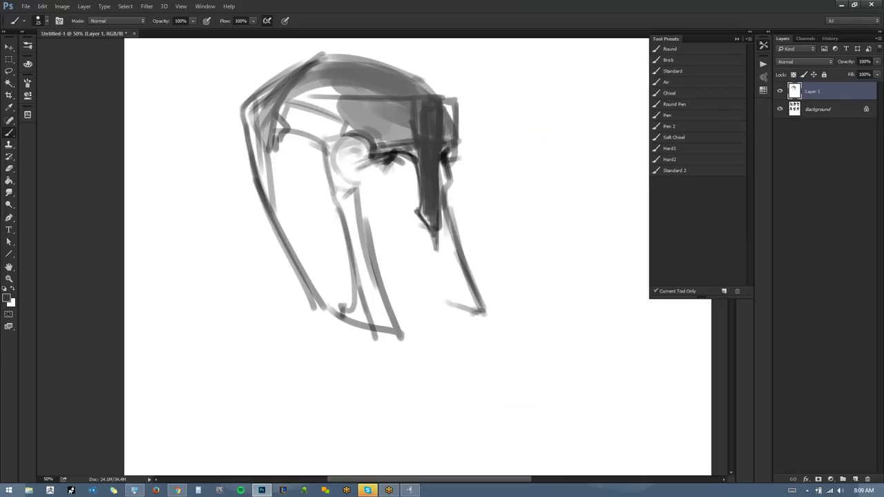
# Sketch a flared flap hanging behind the helmet with loose black brush strokes, using the default colours.
pyautogui.press('d')
pyautogui.moveTo(249, 108); pyautogui.dragTo(242, 278)
pyautogui.moveTo(249, 140)
pyautogui.mouseDown()
pyautogui.moveTo(232, 289)
pyautogui.moveTo(274, 298)
pyautogui.mouseUp()
pyautogui.moveTo(271, 171); pyautogui.dragTo(274, 298)
pyautogui.moveTo(274, 234); pyautogui.dragTo(279, 295)
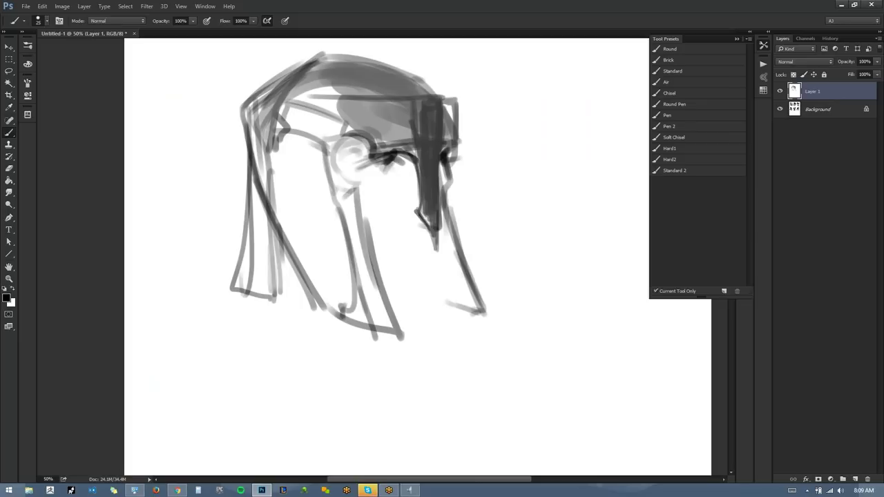
# Shade the cheek below the near eye with downward strokes of a larger brush in a sampled grey.
pyautogui.moveTo(369, 164)
pyautogui.mouseDown()
pyautogui.moveTo(395, 183)
pyautogui.moveTo(412, 221)
pyautogui.mouseUp()
pyautogui.keyDown('alt'); pyautogui.click(384, 169); pyautogui.keyUp('alt')
pyautogui.press(']')
pyautogui.press(']')
pyautogui.press(']')
pyautogui.press(']')
pyautogui.press(']')
pyautogui.press(']')
pyautogui.moveTo(403, 164)
pyautogui.mouseDown()
pyautogui.moveTo(410, 221)
pyautogui.moveTo(378, 220)
pyautogui.mouseUp()
pyautogui.moveTo(400, 176)
pyautogui.mouseDown()
pyautogui.moveTo(398, 230)
pyautogui.moveTo(375, 217)
pyautogui.mouseUp()
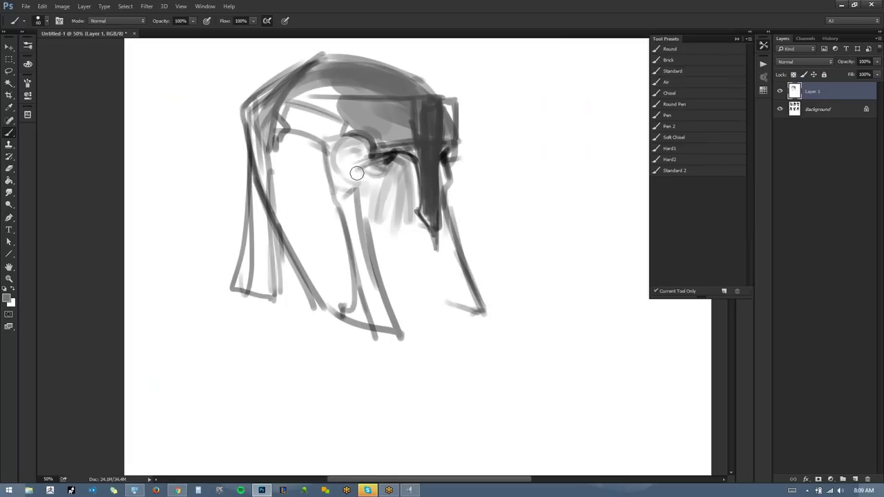
# Fill the round temple disc with light grey, extend the cheek shading, and reinforce the nose guard's edges in black.
pyautogui.moveTo(343, 146); pyautogui.dragTo(350, 172)
pyautogui.moveTo(355, 147); pyautogui.dragTo(355, 172)
pyautogui.moveTo(385, 201); pyautogui.dragTo(408, 238)
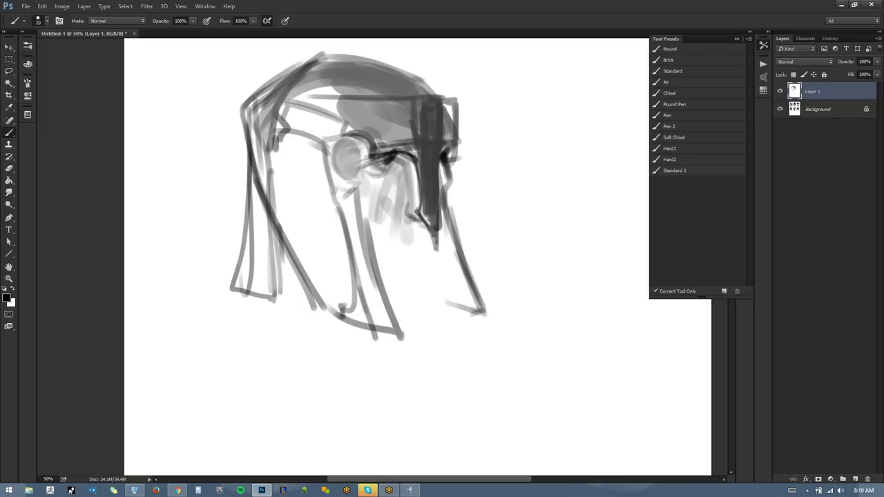
pyautogui.moveTo(441, 161); pyautogui.dragTo(446, 211)
pyautogui.moveTo(421, 97); pyautogui.dragTo(417, 151)
# Mirror the canvas horizontally and strengthen the near eye and its brow shadow with dark and sampled grey strokes.
pyautogui.hotkey('ctrl', 'h')
pyautogui.moveTo(472, 281); pyautogui.dragTo(354, 276)
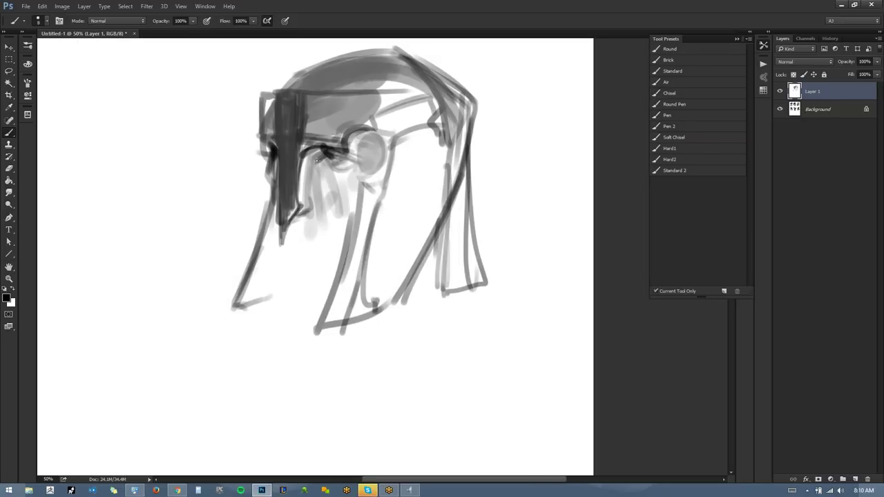
pyautogui.moveTo(323, 159); pyautogui.dragTo(343, 165)
pyautogui.keyDown('alt'); pyautogui.click(311, 178); pyautogui.keyUp('alt')
pyautogui.press(']')
pyautogui.moveTo(314, 152); pyautogui.dragTo(341, 158)
pyautogui.moveTo(322, 154)
pyautogui.mouseDown()
pyautogui.moveTo(345, 158)
pyautogui.moveTo(330, 149)
pyautogui.moveTo(342, 146)
pyautogui.mouseUp()
# Fill the far side of the helmet's brow plate with a sampled grey using a larger brush.
pyautogui.press('[')
pyautogui.press(']')
pyautogui.press(']')
pyautogui.keyDown('alt'); pyautogui.click(314, 164); pyautogui.keyUp('alt')
pyautogui.moveTo(262, 136); pyautogui.dragTo(278, 146)
pyautogui.moveTo(274, 104); pyautogui.dragTo(273, 135)
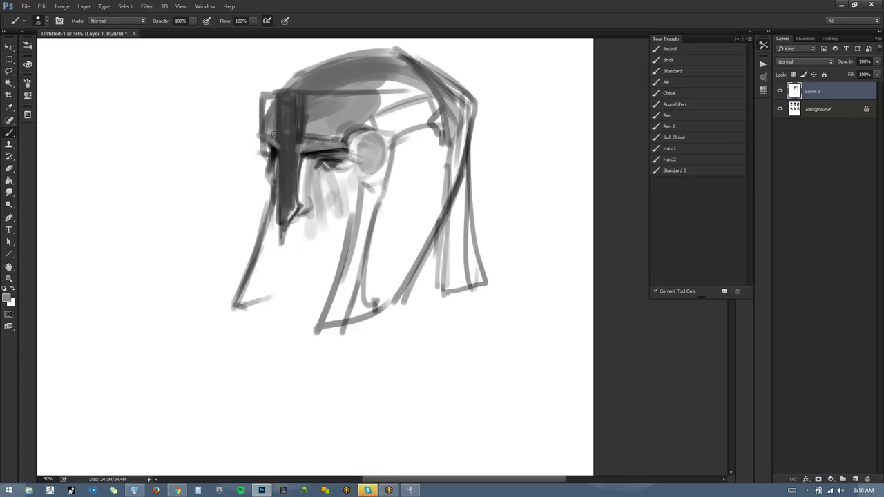
pyautogui.moveTo(267, 103); pyautogui.dragTo(266, 137)
# Mirror the canvas back and outline the round temple disc in black.
pyautogui.hotkey('ctrl', 'shift', 'h')
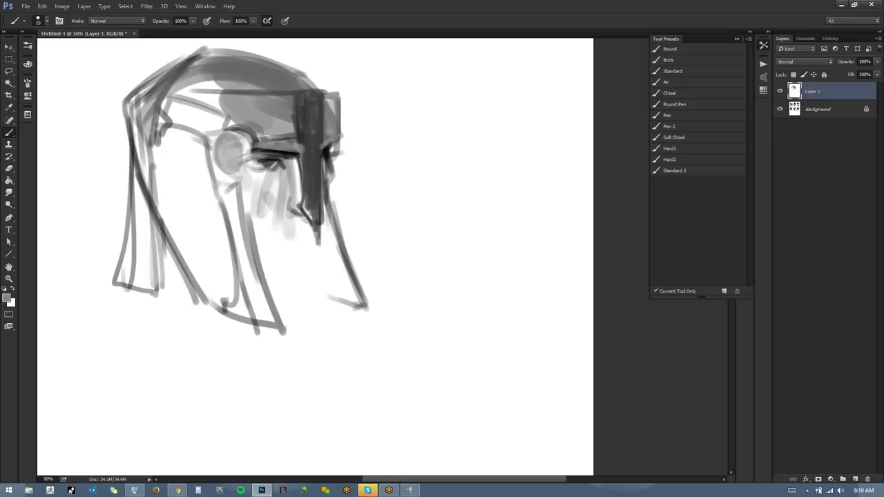
pyautogui.press('d')
pyautogui.moveTo(248, 133); pyautogui.dragTo(231, 173)
pyautogui.moveTo(250, 131)
pyautogui.mouseDown()
pyautogui.moveTo(217, 137)
pyautogui.moveTo(222, 166)
pyautogui.mouseUp()
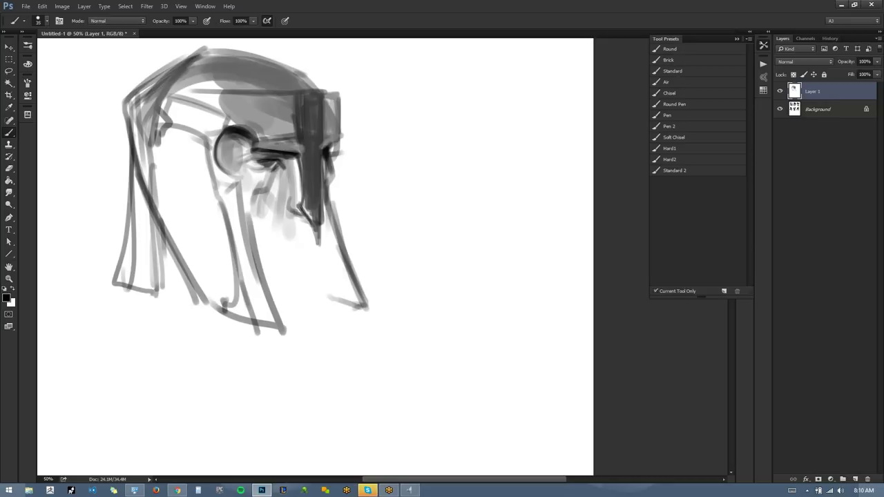
# Paint a thick black moustache below the tip of the nose guard.
pyautogui.moveTo(327, 251); pyautogui.dragTo(375, 195)
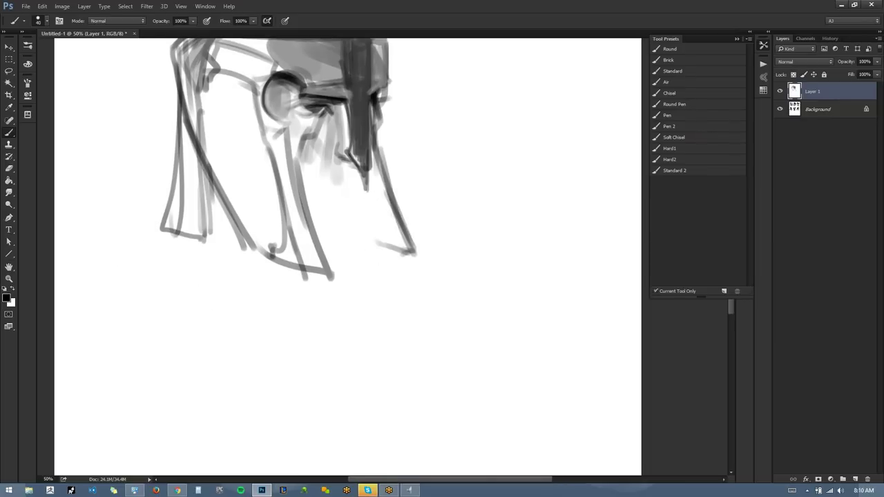
pyautogui.moveTo(338, 157)
pyautogui.mouseDown()
pyautogui.moveTo(313, 195)
pyautogui.moveTo(340, 168)
pyautogui.moveTo(354, 187)
pyautogui.moveTo(356, 164)
pyautogui.moveTo(367, 201)
pyautogui.mouseUp()
pyautogui.moveTo(343, 170); pyautogui.dragTo(366, 200)
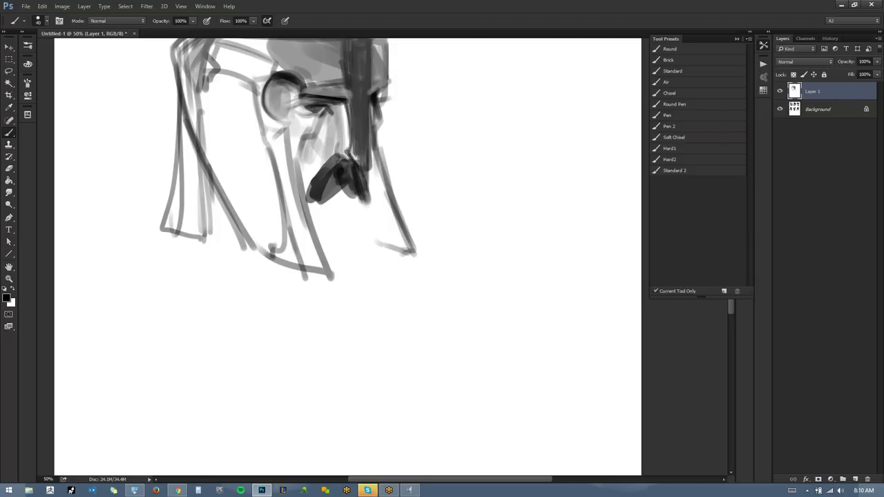
# Refine the eyes and near cheek with sampled tones, mirroring the canvas to check the face and flipping it back.
pyautogui.hotkey('ctrl', 'f')
pyautogui.moveTo(333, 240); pyautogui.dragTo(315, 270)
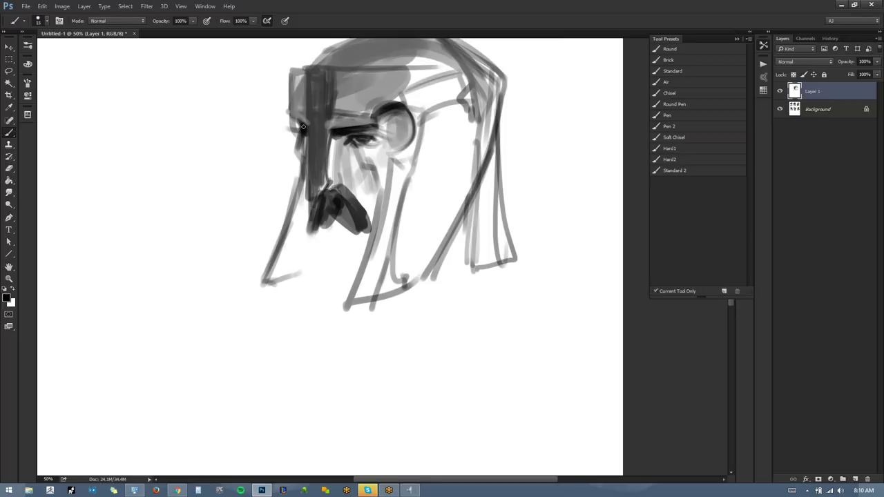
pyautogui.keyDown('alt'); pyautogui.click(331, 143); pyautogui.keyUp('alt')
pyautogui.hotkey('ctrl', 'shift', 'h')
pyautogui.keyDown('alt'); pyautogui.click(278, 160); pyautogui.keyUp('alt')
pyautogui.moveTo(298, 167); pyautogui.dragTo(288, 135)
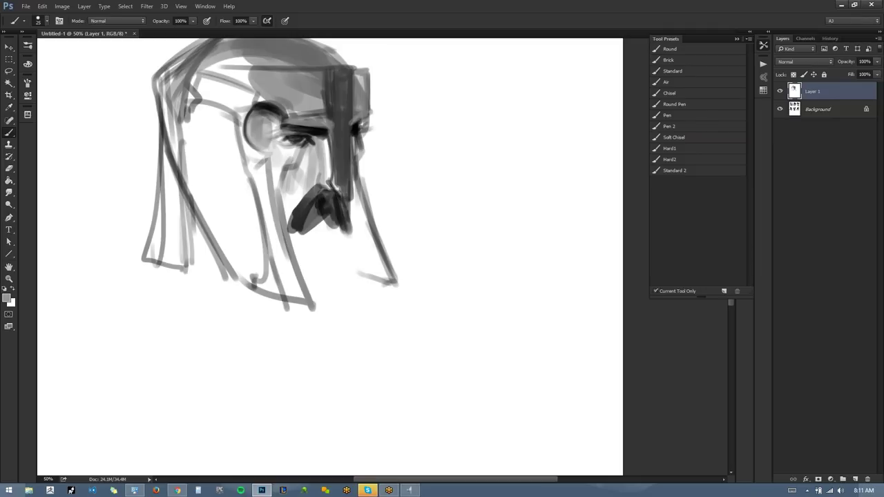
# Edge the temple disc in white and block in the helmet's side and both cheek guards with broad grey strokes.
pyautogui.press('x')
pyautogui.moveTo(274, 99); pyautogui.dragTo(240, 139)
pyautogui.press(']')
pyautogui.moveTo(173, 95)
pyautogui.mouseDown()
pyautogui.moveTo(208, 205)
pyautogui.moveTo(214, 83)
pyautogui.moveTo(221, 120)
pyautogui.moveTo(235, 91)
pyautogui.moveTo(216, 154)
pyautogui.moveTo(237, 161)
pyautogui.moveTo(277, 283)
pyautogui.moveTo(211, 179)
pyautogui.moveTo(249, 176)
pyautogui.mouseUp()
pyautogui.moveTo(358, 188); pyautogui.dragTo(362, 270)
pyautogui.press(']')
pyautogui.press(']')
pyautogui.press(']')
pyautogui.moveTo(360, 213)
pyautogui.mouseDown()
pyautogui.moveTo(375, 260)
pyautogui.moveTo(367, 255)
pyautogui.moveTo(330, 289)
pyautogui.moveTo(302, 276)
pyautogui.mouseUp()
# Paint a black beard around the mouth and touch up the cheek edge beside it with sampled light tones.
pyautogui.press('d')
pyautogui.press('[')
pyautogui.moveTo(335, 243)
pyautogui.mouseDown()
pyautogui.moveTo(343, 280)
pyautogui.moveTo(319, 247)
pyautogui.moveTo(298, 268)
pyautogui.moveTo(312, 246)
pyautogui.moveTo(296, 239)
pyautogui.moveTo(307, 270)
pyautogui.moveTo(310, 227)
pyautogui.moveTo(337, 273)
pyautogui.moveTo(307, 283)
pyautogui.moveTo(298, 255)
pyautogui.moveTo(328, 293)
pyautogui.moveTo(292, 205)
pyautogui.mouseUp()
pyautogui.keyDown('alt'); pyautogui.click(288, 187); pyautogui.keyUp('alt')
pyautogui.moveTo(284, 174)
pyautogui.mouseDown()
pyautogui.moveTo(297, 160)
pyautogui.moveTo(291, 192)
pyautogui.moveTo(270, 147)
pyautogui.moveTo(290, 150)
pyautogui.moveTo(278, 185)
pyautogui.mouseUp()
pyautogui.keyDown('alt'); pyautogui.click(282, 181); pyautogui.keyUp('alt')
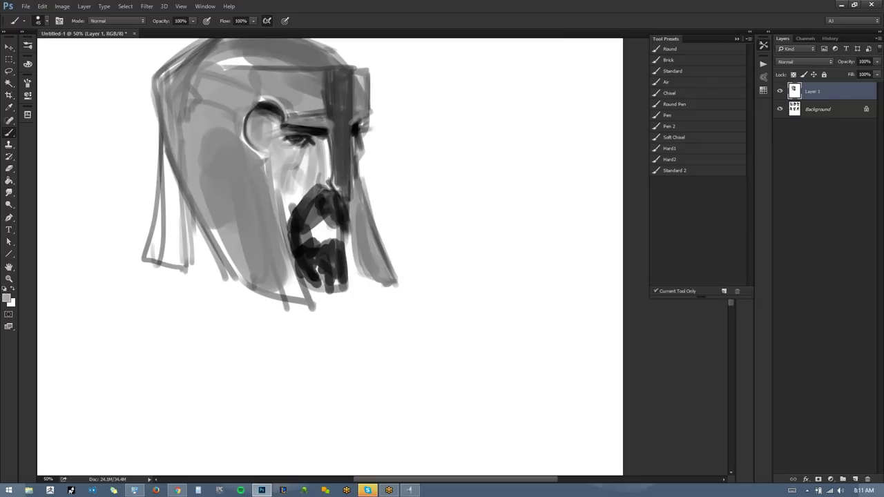
# Mirror the canvas and block in the helmet's dome with broad strokes of sampled grey.
pyautogui.hotkey('ctrl', 'shift', 'h')
pyautogui.moveTo(387, 109)
pyautogui.mouseDown()
pyautogui.moveTo(403, 142)
pyautogui.moveTo(410, 124)
pyautogui.moveTo(391, 135)
pyautogui.moveTo(382, 117)
pyautogui.moveTo(403, 138)
pyautogui.moveTo(409, 130)
pyautogui.moveTo(396, 237)
pyautogui.mouseUp()
pyautogui.keyDown('alt'); pyautogui.click(311, 192); pyautogui.keyUp('alt')
pyautogui.moveTo(302, 169)
pyautogui.mouseDown()
pyautogui.moveTo(314, 138)
pyautogui.moveTo(345, 126)
pyautogui.moveTo(435, 130)
pyautogui.mouseUp()
pyautogui.press(']')
pyautogui.press(']')
pyautogui.press(']')
pyautogui.press(']')
pyautogui.press(']')
pyautogui.moveTo(325, 154)
pyautogui.mouseDown()
pyautogui.moveTo(358, 134)
pyautogui.moveTo(324, 143)
pyautogui.moveTo(328, 154)
pyautogui.moveTo(341, 136)
pyautogui.moveTo(432, 134)
pyautogui.moveTo(477, 163)
pyautogui.mouseUp()
# Round out the dome's rear and front edges, blending its shading with sampled grey tones.
pyautogui.keyDown('alt'); pyautogui.click(355, 170); pyautogui.keyUp('alt')
pyautogui.moveTo(452, 130); pyautogui.dragTo(476, 180)
pyautogui.moveTo(321, 142)
pyautogui.mouseDown()
pyautogui.moveTo(425, 122)
pyautogui.moveTo(470, 152)
pyautogui.moveTo(483, 214)
pyautogui.mouseUp()
pyautogui.moveTo(468, 148); pyautogui.dragTo(491, 221)
pyautogui.keyDown('alt'); pyautogui.click(403, 157); pyautogui.keyUp('alt')
pyautogui.keyDown('alt'); pyautogui.click(421, 156); pyautogui.keyUp('alt')
pyautogui.moveTo(426, 152)
pyautogui.mouseDown()
pyautogui.moveTo(389, 151)
pyautogui.moveTo(363, 164)
pyautogui.mouseUp()
pyautogui.moveTo(363, 167)
pyautogui.mouseDown()
pyautogui.moveTo(448, 137)
pyautogui.moveTo(386, 146)
pyautogui.moveTo(377, 134)
pyautogui.moveTo(291, 159)
pyautogui.moveTo(297, 170)
pyautogui.mouseUp()
pyautogui.keyDown('alt'); pyautogui.click(302, 144); pyautogui.keyUp('alt')
pyautogui.keyDown('alt'); pyautogui.click(304, 117); pyautogui.keyUp('alt')
pyautogui.moveTo(307, 140); pyautogui.dragTo(294, 171)
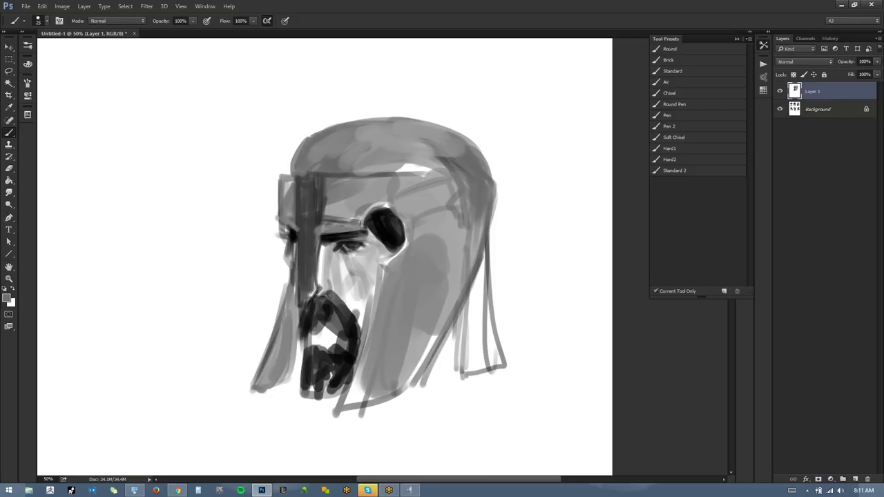
# Mirror the canvas back and draw a dark line along the upper edge of the helmet's brow band.
pyautogui.hotkey('ctrl', 'f')
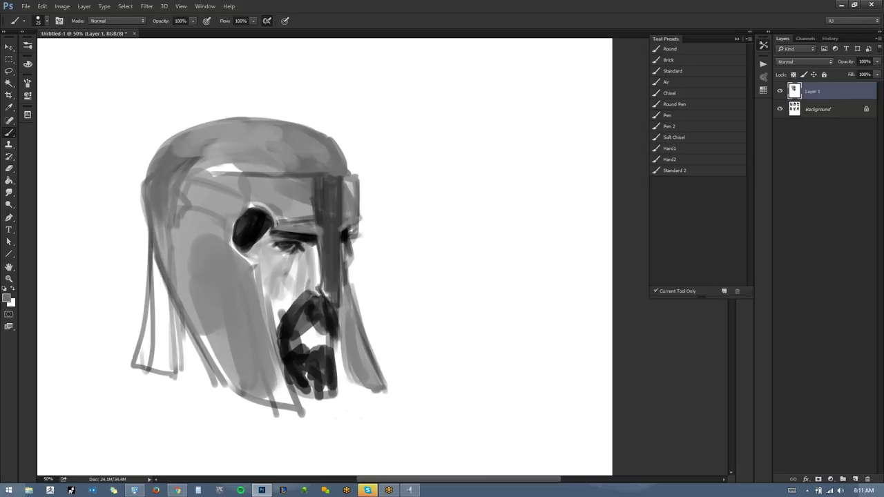
pyautogui.moveTo(197, 176); pyautogui.dragTo(304, 175)
pyautogui.press('d')
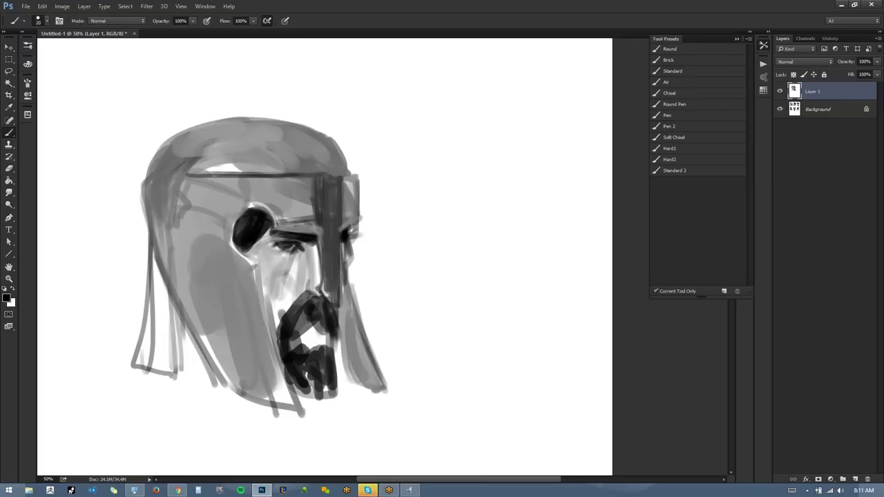
# Draw thin white trim with a corner scroll on the brow band, and outline the eye and temple openings in white.
pyautogui.press('x')
pyautogui.moveTo(183, 177); pyautogui.dragTo(310, 176)
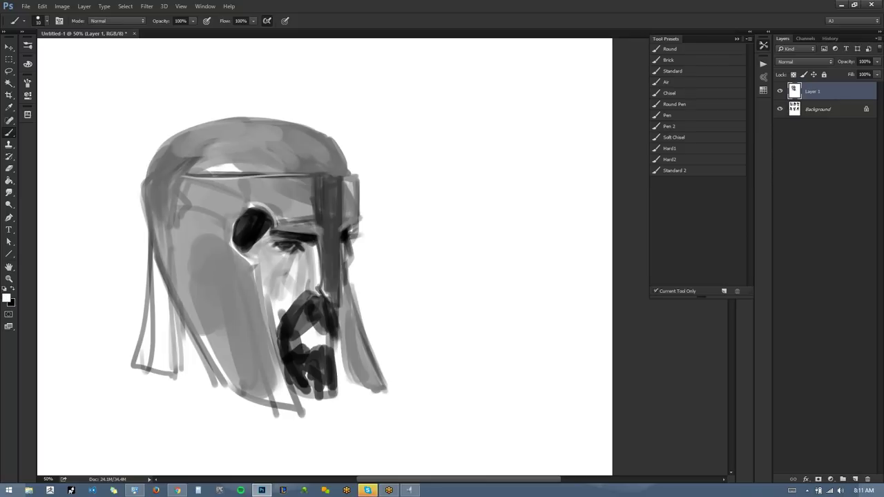
pyautogui.moveTo(190, 178)
pyautogui.mouseDown()
pyautogui.moveTo(305, 178)
pyautogui.moveTo(309, 199)
pyautogui.moveTo(393, 171)
pyautogui.moveTo(417, 138)
pyautogui.mouseUp()
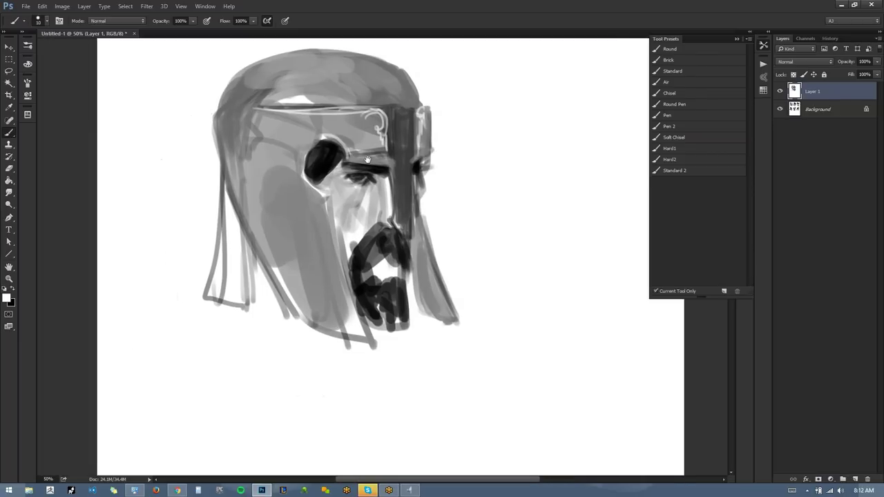
pyautogui.moveTo(348, 164)
pyautogui.mouseDown()
pyautogui.moveTo(385, 158)
pyautogui.moveTo(398, 174)
pyautogui.moveTo(394, 228)
pyautogui.mouseUp()
pyautogui.moveTo(308, 133); pyautogui.dragTo(306, 189)
# Add a round ornament and light hanging strips to the helmet's side, capping the strips with black discs.
pyautogui.moveTo(258, 124); pyautogui.dragTo(268, 156)
pyautogui.moveTo(254, 161)
pyautogui.mouseDown()
pyautogui.moveTo(250, 193)
pyautogui.moveTo(256, 250)
pyautogui.mouseUp()
pyautogui.press(']')
pyautogui.press(']')
pyautogui.press(']')
pyautogui.moveTo(265, 164)
pyautogui.mouseDown()
pyautogui.moveTo(258, 257)
pyautogui.moveTo(272, 258)
pyautogui.mouseUp()
pyautogui.moveTo(278, 217); pyautogui.dragTo(281, 265)
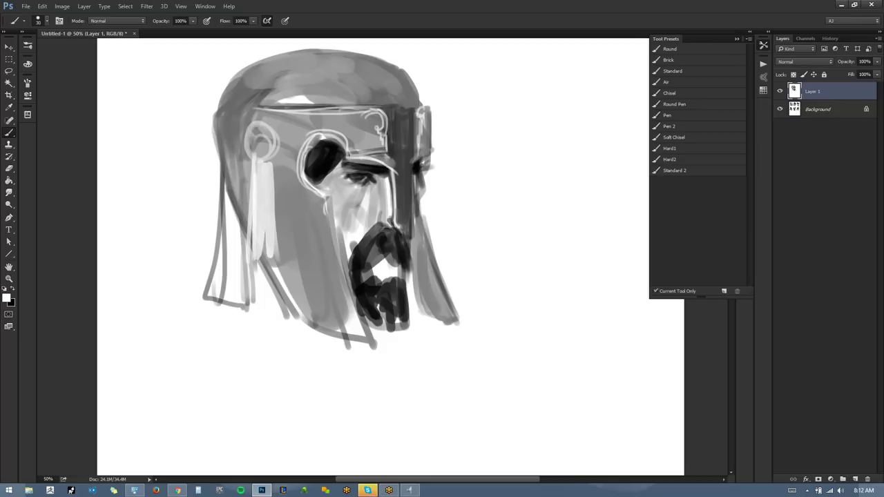
pyautogui.moveTo(283, 187)
pyautogui.mouseDown()
pyautogui.moveTo(296, 304)
pyautogui.moveTo(290, 193)
pyautogui.moveTo(293, 201)
pyautogui.mouseUp()
pyautogui.press('x')
pyautogui.moveTo(258, 134)
pyautogui.mouseDown()
pyautogui.moveTo(255, 156)
pyautogui.moveTo(269, 159)
pyautogui.mouseUp()
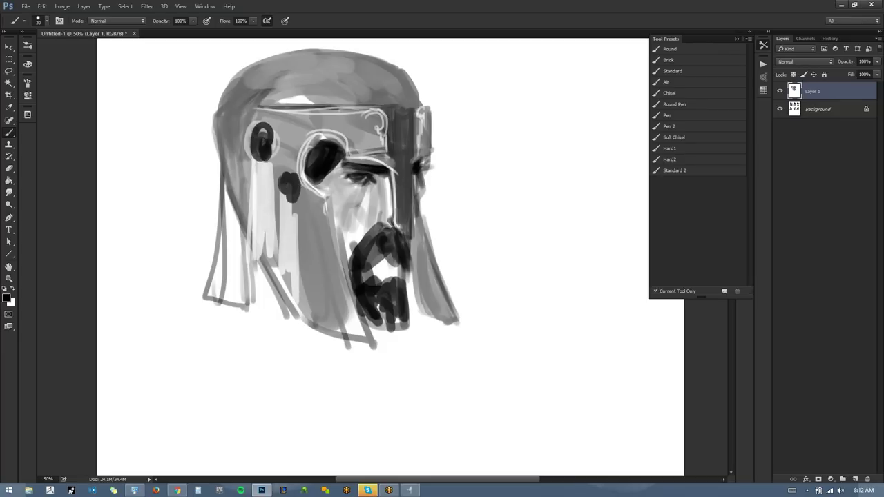
# Paint a swept-back crest on top of the helmet, with dark strokes and a light rear edge.
pyautogui.moveTo(264, 82)
pyautogui.mouseDown()
pyautogui.moveTo(317, 168)
pyautogui.moveTo(298, 147)
pyautogui.mouseUp()
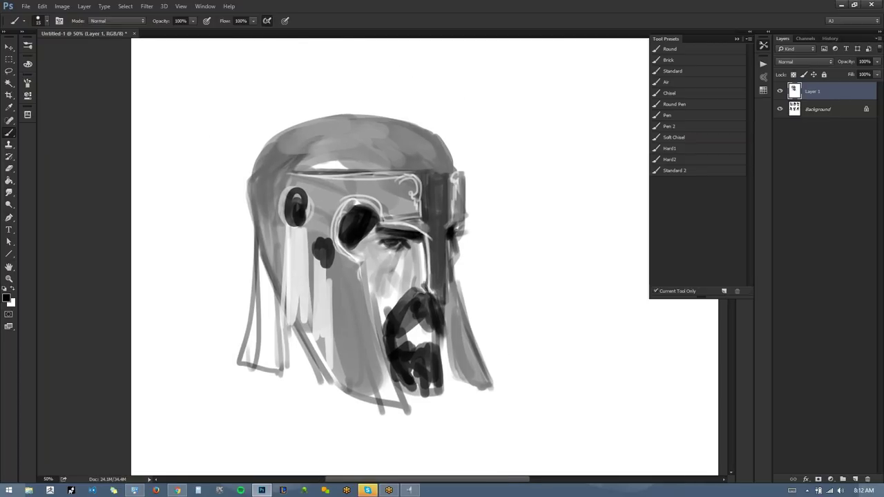
pyautogui.moveTo(320, 118); pyautogui.dragTo(383, 127)
pyautogui.moveTo(323, 118)
pyautogui.mouseDown()
pyautogui.moveTo(409, 140)
pyautogui.moveTo(425, 125)
pyautogui.moveTo(418, 83)
pyautogui.moveTo(315, 89)
pyautogui.moveTo(263, 124)
pyautogui.moveTo(261, 168)
pyautogui.mouseUp()
pyautogui.moveTo(294, 96)
pyautogui.mouseDown()
pyautogui.moveTo(275, 119)
pyautogui.moveTo(305, 108)
pyautogui.moveTo(277, 128)
pyautogui.moveTo(351, 104)
pyautogui.moveTo(317, 95)
pyautogui.moveTo(334, 84)
pyautogui.moveTo(348, 103)
pyautogui.moveTo(407, 80)
pyautogui.moveTo(410, 104)
pyautogui.mouseUp()
pyautogui.moveTo(316, 86)
pyautogui.mouseDown()
pyautogui.moveTo(383, 80)
pyautogui.moveTo(266, 114)
pyautogui.mouseUp()
pyautogui.press('x')
pyautogui.moveTo(332, 79)
pyautogui.mouseDown()
pyautogui.moveTo(266, 107)
pyautogui.moveTo(261, 120)
pyautogui.mouseUp()
pyautogui.moveTo(338, 77); pyautogui.dragTo(287, 104)
pyautogui.moveTo(222, 153); pyautogui.dragTo(334, 77)
# Rework the helmet's rear edge and hanging flap with long strokes in sampled tones.
pyautogui.keyDown('alt'); pyautogui.click(263, 178); pyautogui.keyUp('alt')
pyautogui.moveTo(271, 170)
pyautogui.mouseDown()
pyautogui.moveTo(277, 144)
pyautogui.moveTo(244, 202)
pyautogui.moveTo(243, 319)
pyautogui.mouseUp()
pyautogui.keyDown('alt'); pyautogui.click(238, 181); pyautogui.keyUp('alt')
pyautogui.moveTo(261, 290); pyautogui.dragTo(283, 178)
# Paint loose black hair strands hanging from the back of the helmet with a smaller brush.
pyautogui.press('[')
pyautogui.press('d')
pyautogui.moveTo(281, 140)
pyautogui.mouseDown()
pyautogui.moveTo(296, 179)
pyautogui.moveTo(274, 207)
pyautogui.mouseUp()
pyautogui.moveTo(280, 155)
pyautogui.mouseDown()
pyautogui.moveTo(268, 231)
pyautogui.moveTo(290, 206)
pyautogui.mouseUp()
pyautogui.moveTo(277, 122)
pyautogui.mouseDown()
pyautogui.moveTo(275, 182)
pyautogui.moveTo(254, 209)
pyautogui.mouseUp()
pyautogui.moveTo(259, 163); pyautogui.dragTo(272, 242)
pyautogui.moveTo(280, 193); pyautogui.dragTo(298, 253)
pyautogui.moveTo(308, 185); pyautogui.dragTo(301, 268)
pyautogui.moveTo(297, 160); pyautogui.dragTo(310, 226)
pyautogui.moveTo(386, 207); pyautogui.dragTo(392, 286)
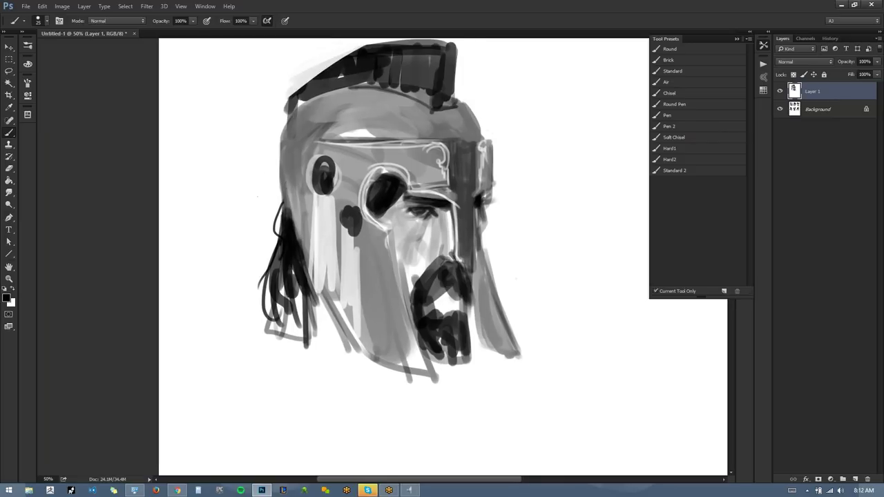
# Add a light hanging strip topped by a dark disc at the helmet's rear edge.
pyautogui.moveTo(292, 181)
pyautogui.mouseDown()
pyautogui.moveTo(294, 174)
pyautogui.moveTo(294, 244)
pyautogui.moveTo(302, 228)
pyautogui.mouseUp()
pyautogui.press('x')
pyautogui.press('x')
pyautogui.keyDown('alt'); pyautogui.click(301, 214); pyautogui.keyUp('alt')
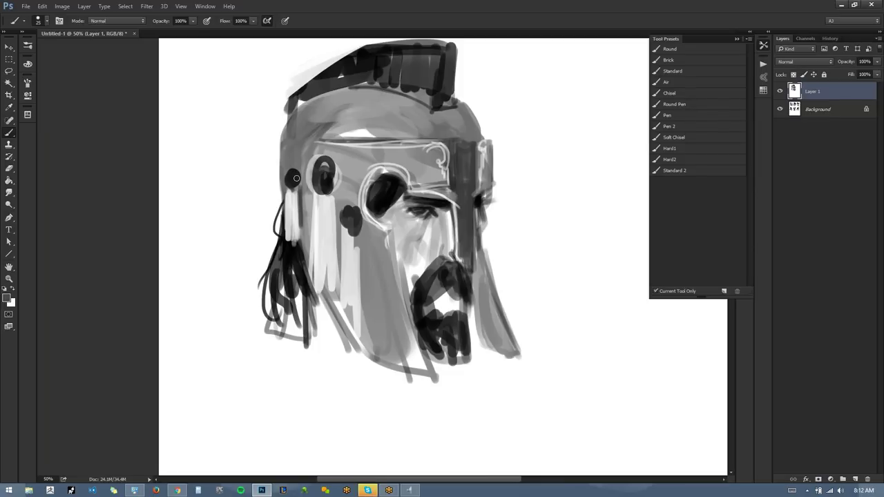
# Curl the brow band's white trim up at the rear, and add dark accents above the rear disc and inside the front scroll, checking the mirrored view.
pyautogui.moveTo(336, 259); pyautogui.dragTo(223, 234)
pyautogui.press('F2')
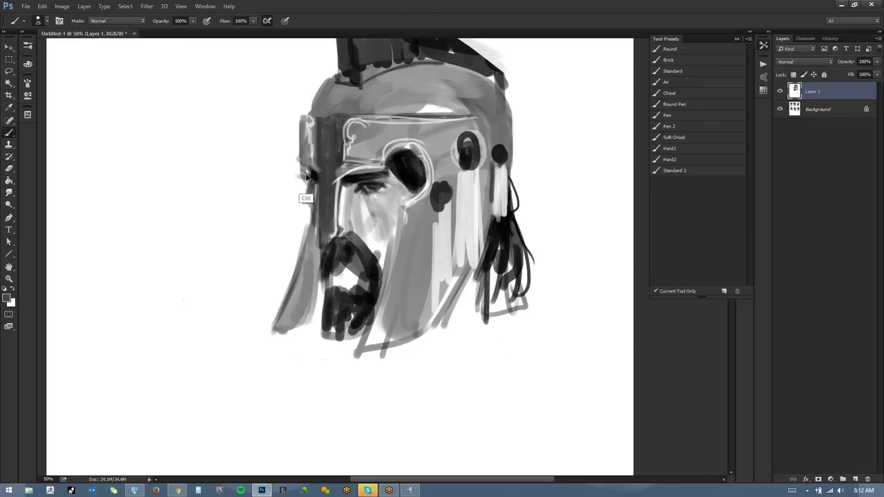
pyautogui.press('x')
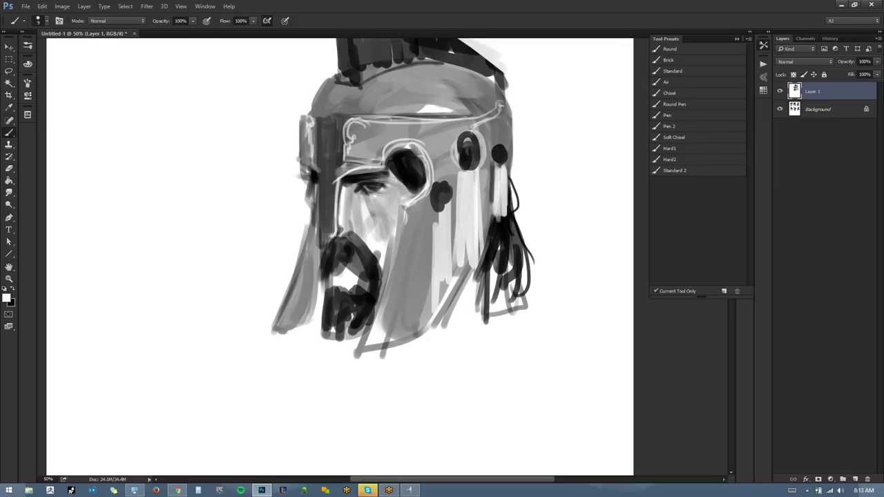
pyautogui.press('x')
pyautogui.moveTo(505, 138); pyautogui.dragTo(504, 122)
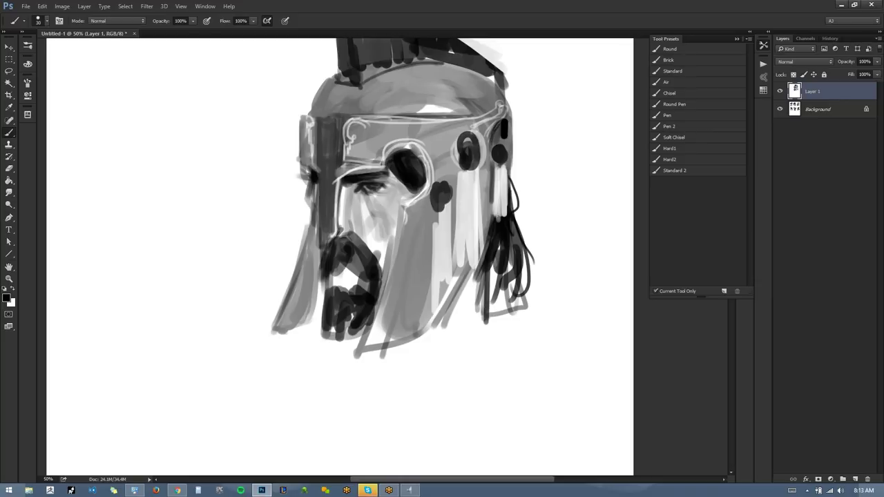
pyautogui.moveTo(362, 125); pyautogui.dragTo(351, 130)
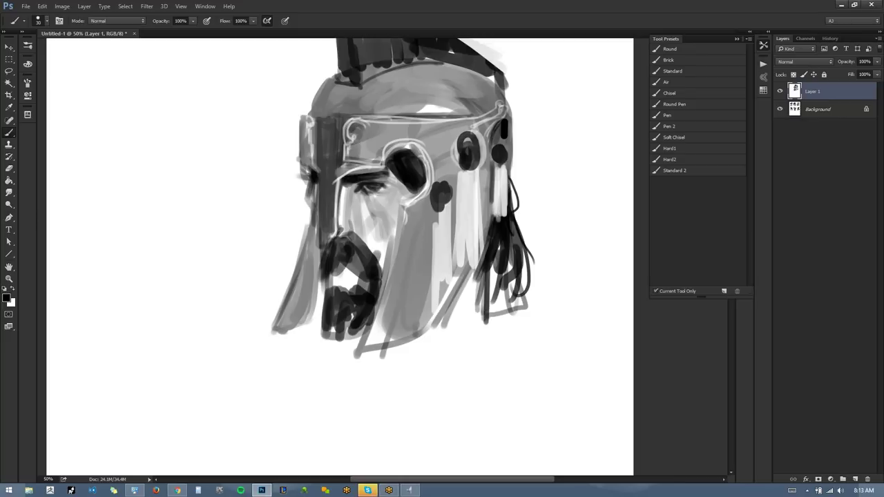
pyautogui.moveTo(362, 142)
pyautogui.mouseDown()
pyautogui.moveTo(365, 158)
pyautogui.moveTo(432, 120)
pyautogui.mouseUp()
pyautogui.hotkey('ctrl', 'shift', 'h')
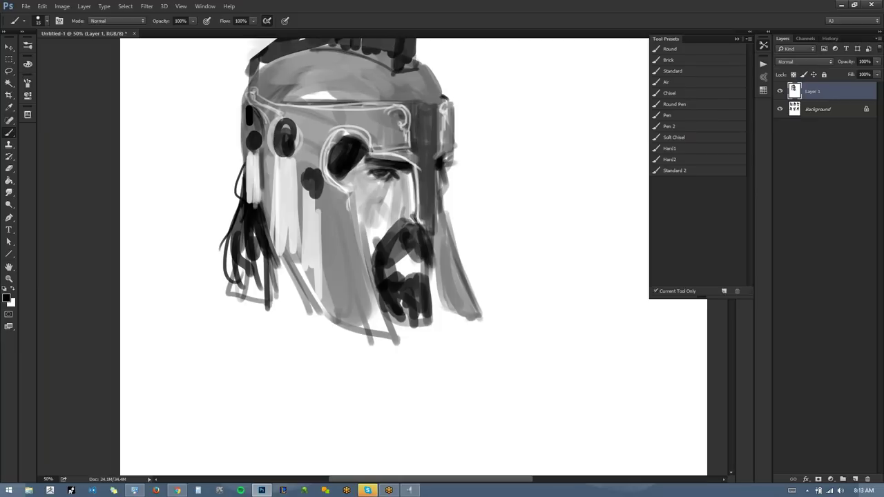
# Try to darken the boundary between the nose guard and the far brow plate.
pyautogui.keyDown('alt'); pyautogui.click(433, 119); pyautogui.keyUp('alt')
pyautogui.keyDown('alt'); pyautogui.click(420, 137); pyautogui.keyUp('alt')
pyautogui.moveTo(440, 99); pyautogui.dragTo(432, 100)
pyautogui.hotkey('ctrl', 'z')
pyautogui.moveTo(436, 115); pyautogui.dragTo(441, 156)
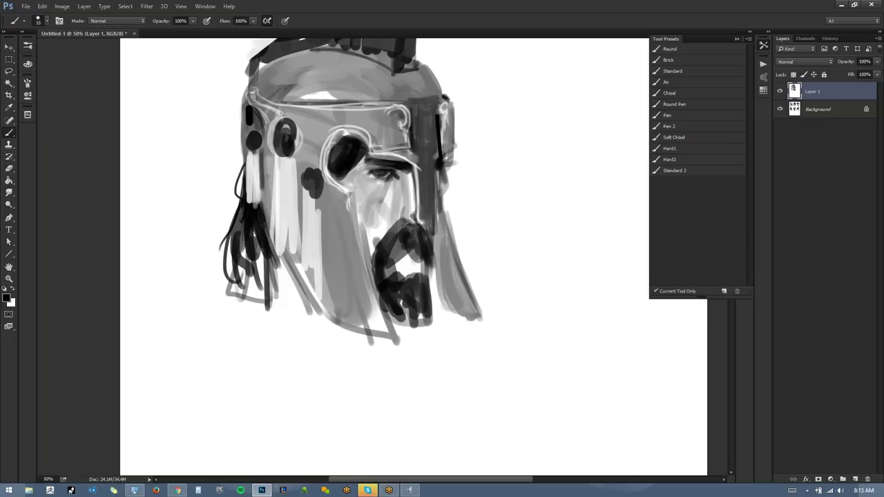
pyautogui.hotkey('ctrl', 'alt', 'z')
pyautogui.hotkey('ctrl', 'alt', 'z')
# Repaint the boundary between the nose guard and the far brow plate with a sampled tone.
pyautogui.keyDown('alt'); pyautogui.click(444, 147); pyautogui.keyUp('alt')
pyautogui.keyDown('alt'); pyautogui.click(440, 163); pyautogui.keyUp('alt')
pyautogui.moveTo(439, 123); pyautogui.dragTo(440, 152)
# Soften the near eye and the area beside the nose with sampled face tones.
pyautogui.moveTo(428, 187); pyautogui.dragTo(439, 204)
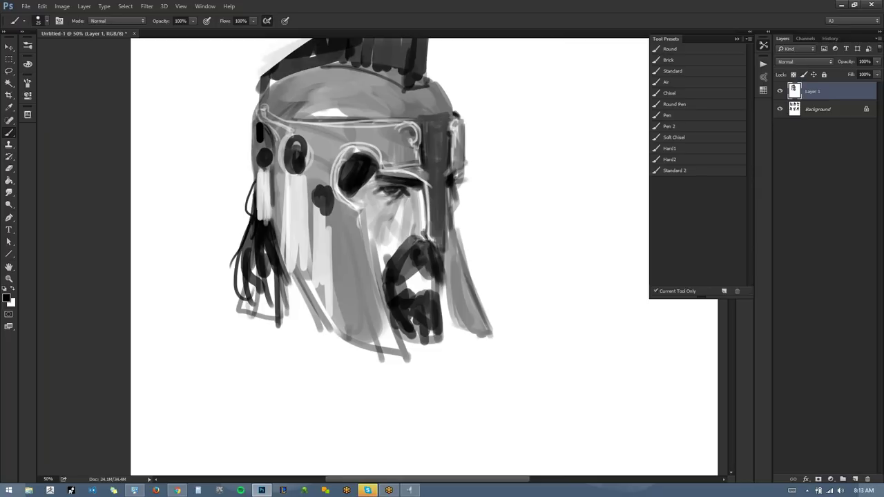
pyautogui.keyDown('alt'); pyautogui.click(399, 199); pyautogui.keyUp('alt')
pyautogui.moveTo(397, 194)
pyautogui.mouseDown()
pyautogui.moveTo(385, 202)
pyautogui.moveTo(378, 196)
pyautogui.mouseUp()
pyautogui.keyDown('alt'); pyautogui.click(385, 197); pyautogui.keyUp('alt')
pyautogui.keyDown('alt'); pyautogui.click(395, 198); pyautogui.keyUp('alt')
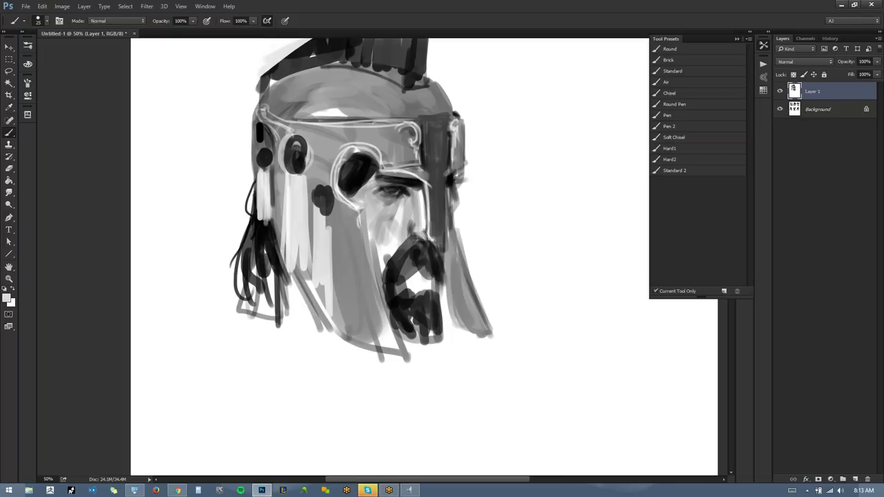
pyautogui.keyDown('alt'); pyautogui.click(410, 225); pyautogui.keyUp('alt')
# Mirror the canvas and thicken the beard around the mouth and chin with broad black strokes.
pyautogui.hotkey('ctrl', 'shift', 'h')
pyautogui.moveTo(490, 197)
pyautogui.mouseDown()
pyautogui.moveTo(408, 141)
pyautogui.moveTo(390, 147)
pyautogui.moveTo(362, 203)
pyautogui.mouseUp()
pyautogui.press(']')
pyautogui.moveTo(316, 248)
pyautogui.mouseDown()
pyautogui.moveTo(333, 266)
pyautogui.moveTo(322, 278)
pyautogui.moveTo(275, 288)
pyautogui.moveTo(303, 307)
pyautogui.mouseUp()
pyautogui.press(']')
pyautogui.moveTo(304, 268); pyautogui.dragTo(312, 327)
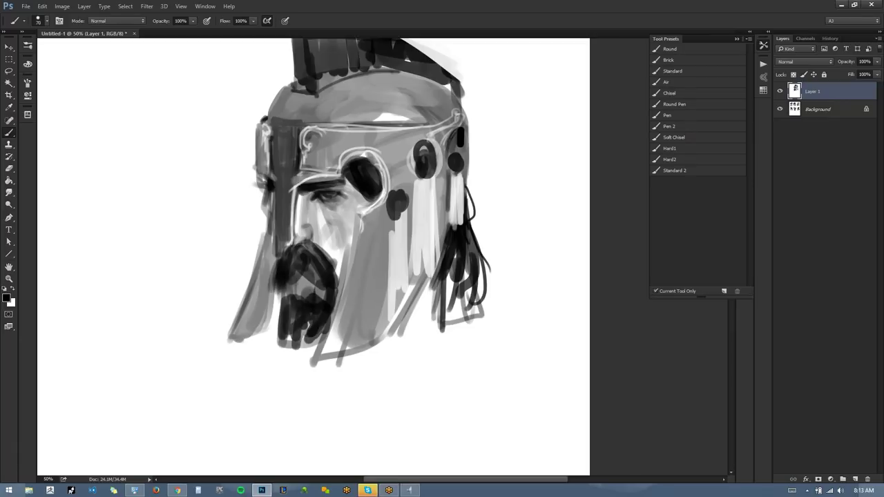
pyautogui.moveTo(281, 295)
pyautogui.mouseDown()
pyautogui.moveTo(275, 329)
pyautogui.moveTo(293, 353)
pyautogui.moveTo(328, 319)
pyautogui.mouseUp()
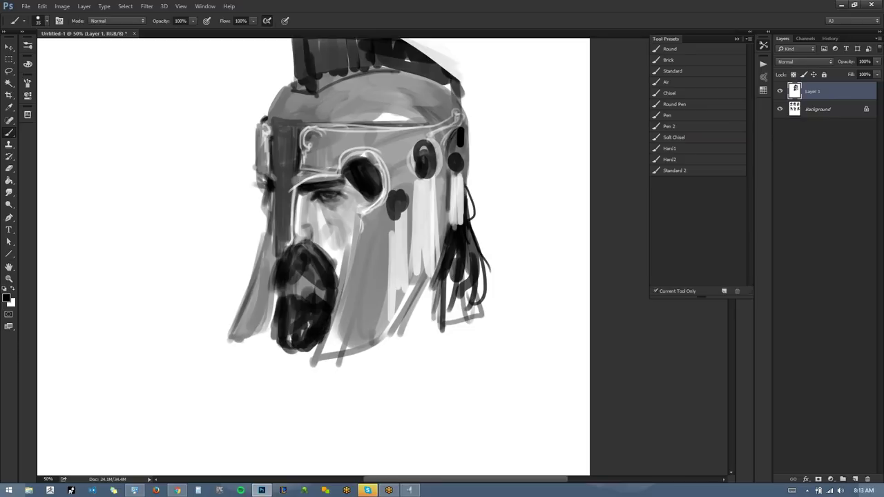
# Mirror the canvas, darken the far cheek guard down to its pointed lower corner, and mirror the view back.
pyautogui.hotkey('ctrl', 'shift', 'h')
pyautogui.moveTo(319, 229); pyautogui.dragTo(324, 314)
pyautogui.moveTo(321, 276)
pyautogui.mouseDown()
pyautogui.moveTo(327, 324)
pyautogui.moveTo(348, 322)
pyautogui.moveTo(355, 330)
pyautogui.moveTo(345, 334)
pyautogui.moveTo(363, 337)
pyautogui.mouseUp()
pyautogui.moveTo(332, 271); pyautogui.dragTo(399, 246)
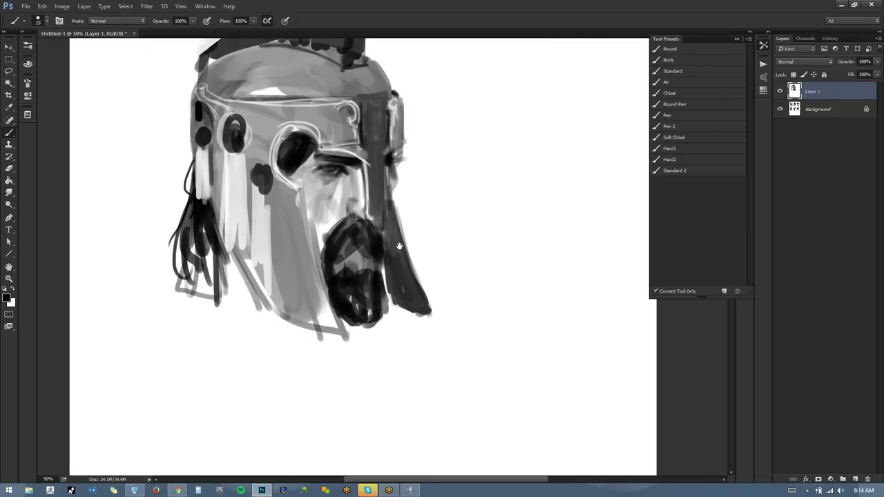
pyautogui.hotkey('ctrl', 'shift', 'h')
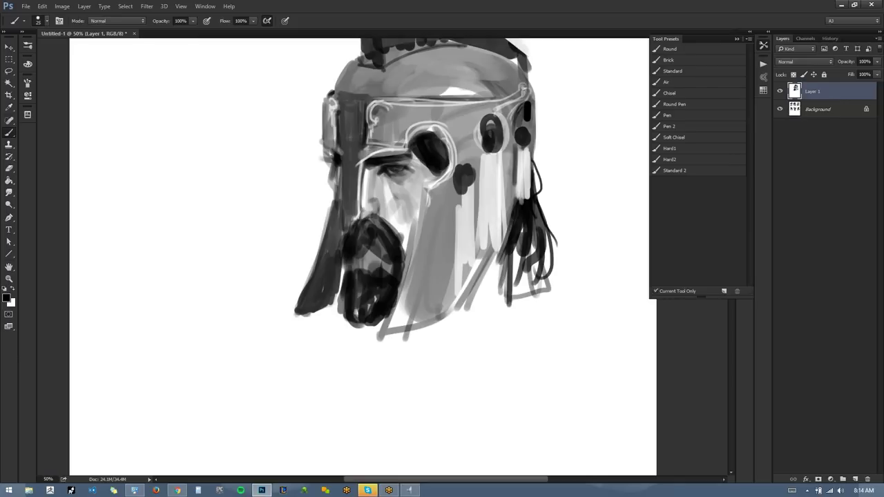
# Reshape the far cheek guard's outline and smooth its inside with a larger brush and tones sampled around it.
pyautogui.keyDown('alt'); pyautogui.click(333, 213); pyautogui.keyUp('alt')
pyautogui.keyDown('alt'); pyautogui.click(337, 166); pyautogui.keyUp('alt')
pyautogui.keyDown('alt'); pyautogui.click(333, 175); pyautogui.keyUp('alt')
pyautogui.press(']')
pyautogui.press(']')
pyautogui.moveTo(332, 175)
pyautogui.mouseDown()
pyautogui.moveTo(330, 232)
pyautogui.moveTo(297, 303)
pyautogui.mouseUp()
pyautogui.keyDown('alt'); pyautogui.click(304, 217); pyautogui.keyUp('alt')
pyautogui.moveTo(320, 232); pyautogui.dragTo(295, 312)
pyautogui.keyDown('alt'); pyautogui.click(332, 237); pyautogui.keyUp('alt')
pyautogui.moveTo(331, 255)
pyautogui.mouseDown()
pyautogui.moveTo(316, 293)
pyautogui.moveTo(339, 251)
pyautogui.moveTo(335, 299)
pyautogui.moveTo(316, 295)
pyautogui.moveTo(319, 316)
pyautogui.moveTo(303, 322)
pyautogui.mouseUp()
pyautogui.keyDown('alt'); pyautogui.click(323, 348); pyautogui.keyUp('alt')
# Mirror the canvas and round out the small dark disc above the front hanging ornament.
pyautogui.hotkey('ctrl', 'shift', 'h')
pyautogui.moveTo(364, 197); pyautogui.dragTo(434, 160)
pyautogui.press('x')
pyautogui.moveTo(323, 136)
pyautogui.mouseDown()
pyautogui.moveTo(333, 154)
pyautogui.moveTo(329, 143)
pyautogui.mouseUp()
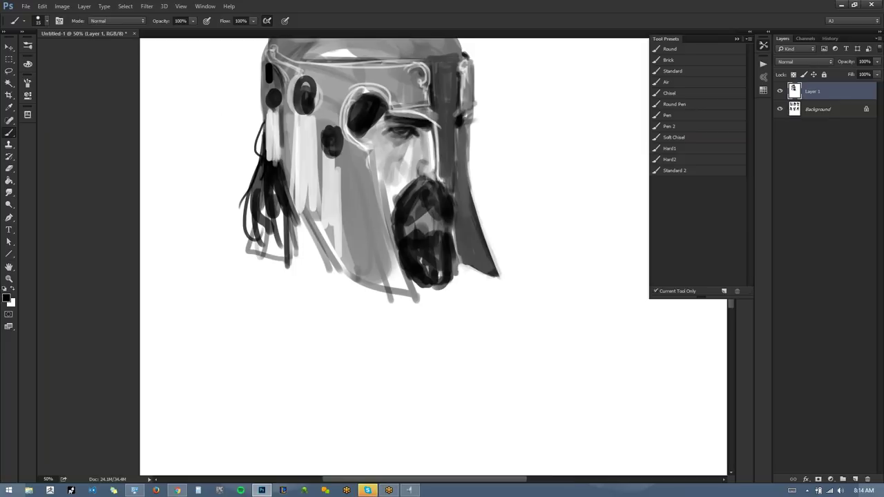
# Hide the interface panels and block in rough grey neck and collar shapes with a dark beard tuft under the chin.
pyautogui.press('Tab')
pyautogui.moveTo(290, 252)
pyautogui.mouseDown()
pyautogui.moveTo(259, 323)
pyautogui.moveTo(243, 306)
pyautogui.moveTo(325, 351)
pyautogui.mouseUp()
pyautogui.moveTo(262, 276); pyautogui.dragTo(344, 357)
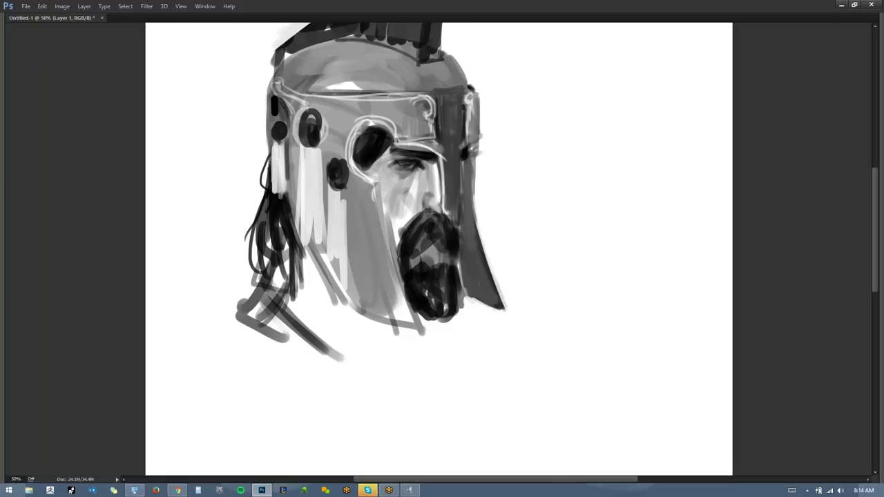
pyautogui.moveTo(439, 317)
pyautogui.mouseDown()
pyautogui.moveTo(427, 349)
pyautogui.moveTo(437, 366)
pyautogui.mouseUp()
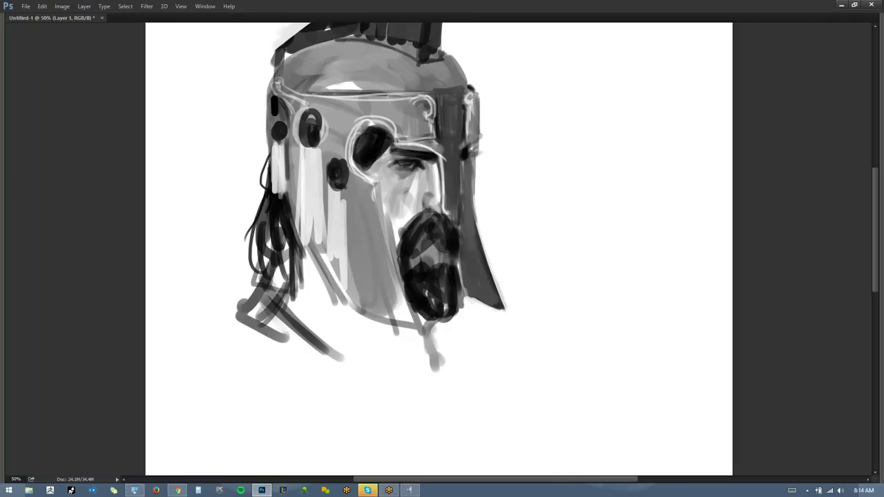
pyautogui.moveTo(288, 264); pyautogui.dragTo(322, 325)
pyautogui.moveTo(304, 283)
pyautogui.mouseDown()
pyautogui.moveTo(358, 346)
pyautogui.moveTo(335, 315)
pyautogui.moveTo(408, 376)
pyautogui.mouseUp()
pyautogui.moveTo(431, 338)
pyautogui.mouseDown()
pyautogui.moveTo(448, 361)
pyautogui.moveTo(438, 351)
pyautogui.mouseUp()
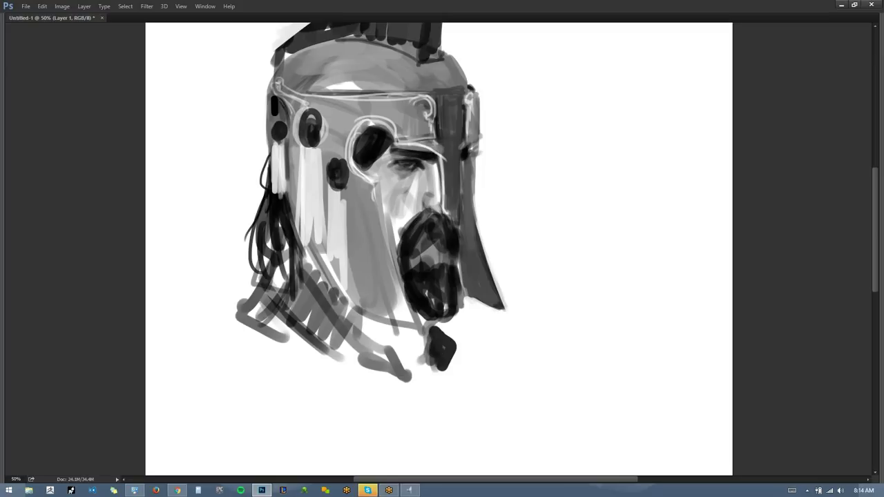
# Mirror the canvas and paint bright reflective highlights on the helmet dome and the band beside the ear opening.
pyautogui.hotkey('ctrl', 'shift', 'h')
pyautogui.moveTo(468, 228); pyautogui.dragTo(382, 234)
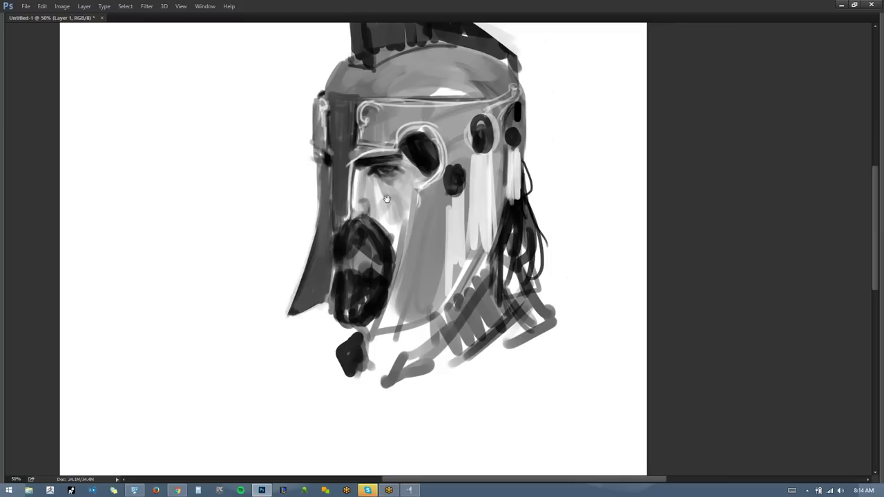
pyautogui.moveTo(460, 235); pyautogui.dragTo(468, 272)
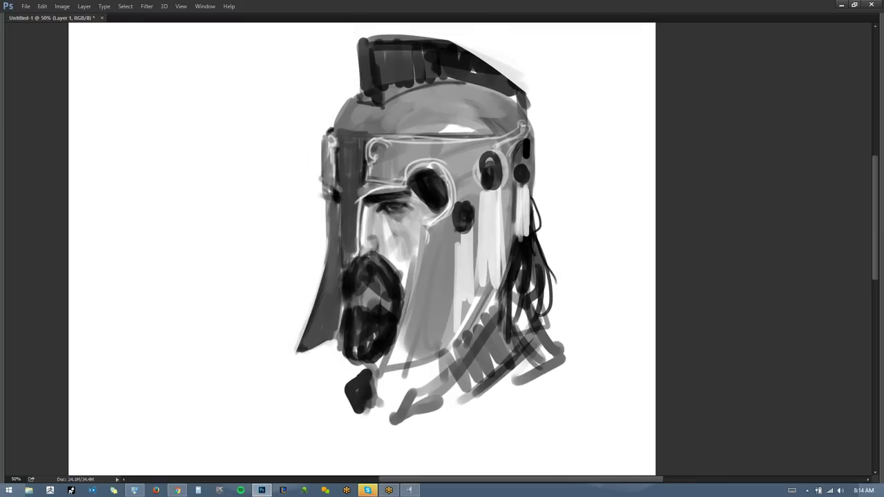
pyautogui.moveTo(432, 92)
pyautogui.mouseDown()
pyautogui.moveTo(451, 118)
pyautogui.moveTo(435, 124)
pyautogui.moveTo(451, 111)
pyautogui.moveTo(460, 122)
pyautogui.moveTo(442, 145)
pyautogui.mouseUp()
pyautogui.moveTo(497, 110)
pyautogui.mouseDown()
pyautogui.moveTo(449, 132)
pyautogui.moveTo(459, 134)
pyautogui.mouseUp()
pyautogui.moveTo(451, 92)
pyautogui.mouseDown()
pyautogui.moveTo(405, 104)
pyautogui.moveTo(460, 88)
pyautogui.moveTo(439, 92)
pyautogui.mouseUp()
pyautogui.keyDown('alt'); pyautogui.click(473, 95); pyautogui.keyUp('alt')
pyautogui.keyDown('alt'); pyautogui.click(442, 94); pyautogui.keyUp('alt')
pyautogui.moveTo(415, 100)
pyautogui.mouseDown()
pyautogui.moveTo(396, 107)
pyautogui.moveTo(428, 90)
pyautogui.mouseUp()
pyautogui.moveTo(439, 93); pyautogui.dragTo(456, 86)
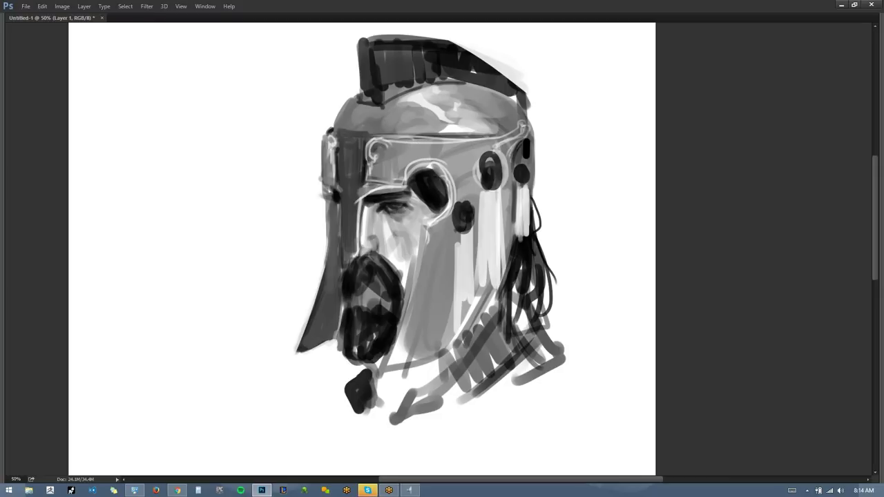
pyautogui.moveTo(434, 87); pyautogui.dragTo(464, 88)
pyautogui.moveTo(449, 147)
pyautogui.mouseDown()
pyautogui.moveTo(462, 147)
pyautogui.moveTo(448, 158)
pyautogui.moveTo(459, 156)
pyautogui.moveTo(455, 163)
pyautogui.mouseUp()
pyautogui.moveTo(445, 149); pyautogui.dragTo(461, 183)
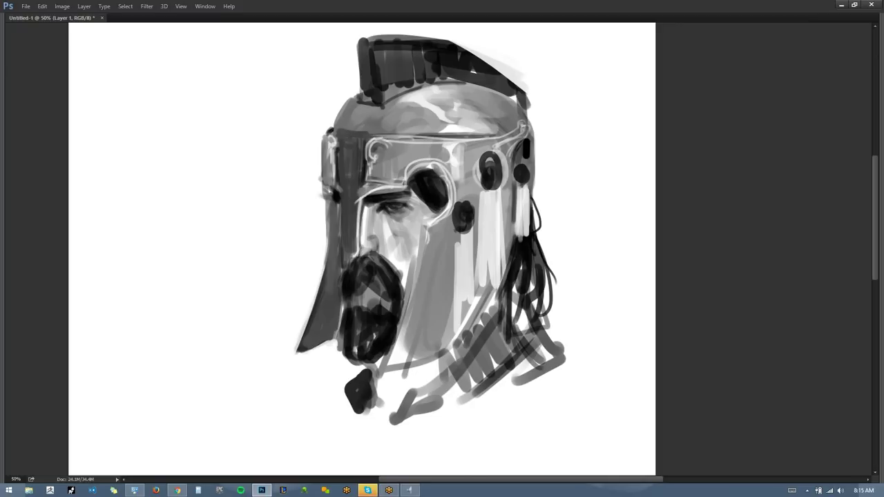
# Darken the round ear opening and shade the temple and cheek edge next to the near eye.
pyautogui.moveTo(423, 170)
pyautogui.mouseDown()
pyautogui.moveTo(446, 197)
pyautogui.moveTo(420, 205)
pyautogui.moveTo(414, 219)
pyautogui.mouseUp()
pyautogui.moveTo(420, 196)
pyautogui.mouseDown()
pyautogui.moveTo(432, 214)
pyautogui.moveTo(426, 220)
pyautogui.mouseUp()
pyautogui.moveTo(411, 187)
pyautogui.mouseDown()
pyautogui.moveTo(417, 210)
pyautogui.moveTo(409, 207)
pyautogui.mouseUp()
pyautogui.moveTo(408, 197); pyautogui.dragTo(414, 223)
pyautogui.moveTo(417, 207); pyautogui.dragTo(419, 235)
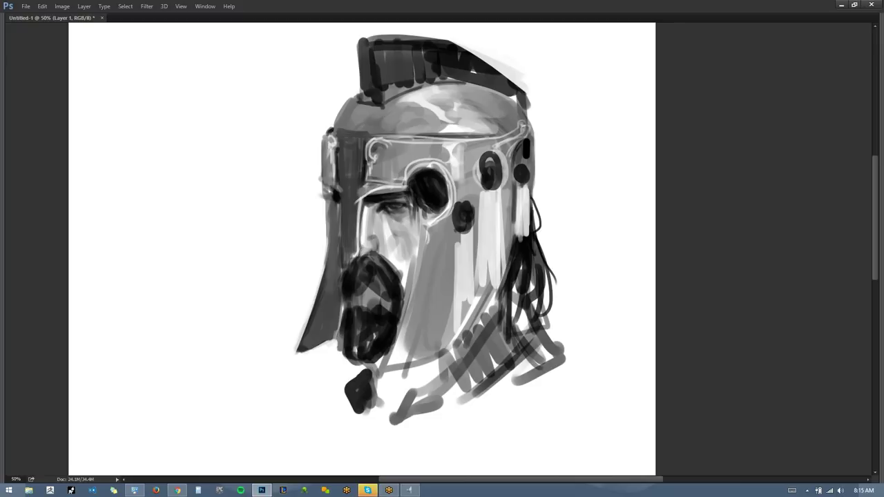
# Mirror the canvas and thicken the hair behind the neck with long dark strands falling over the collar.
pyautogui.hotkey('ctrl', 'shift', 'h')
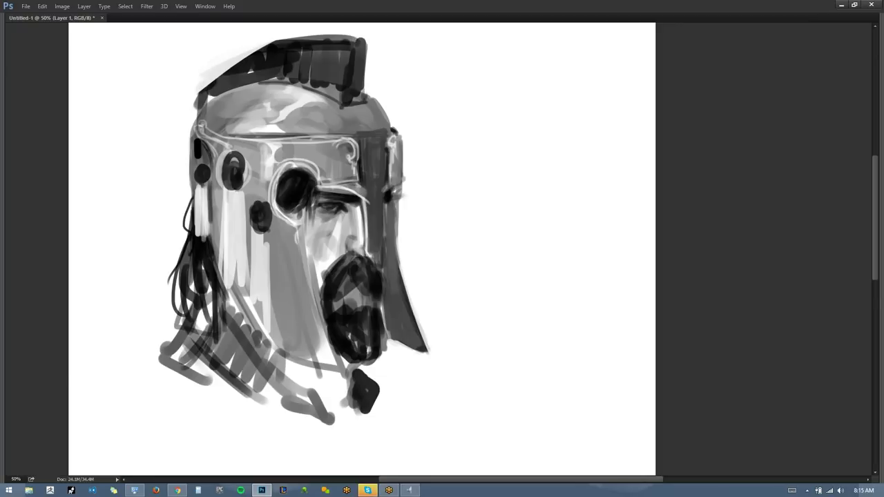
pyautogui.moveTo(207, 277); pyautogui.dragTo(265, 193)
pyautogui.moveTo(245, 153)
pyautogui.mouseDown()
pyautogui.moveTo(236, 167)
pyautogui.moveTo(236, 214)
pyautogui.mouseUp()
pyautogui.moveTo(238, 172); pyautogui.dragTo(257, 234)
pyautogui.moveTo(253, 188); pyautogui.dragTo(275, 259)
pyautogui.moveTo(265, 189); pyautogui.dragTo(284, 247)
pyautogui.moveTo(277, 206); pyautogui.dragTo(296, 238)
pyautogui.moveTo(258, 183)
pyautogui.mouseDown()
pyautogui.moveTo(277, 258)
pyautogui.moveTo(284, 250)
pyautogui.mouseUp()
pyautogui.moveTo(277, 205); pyautogui.dragTo(300, 251)
pyautogui.moveTo(276, 190); pyautogui.dragTo(303, 239)
pyautogui.moveTo(284, 213); pyautogui.dragTo(305, 247)
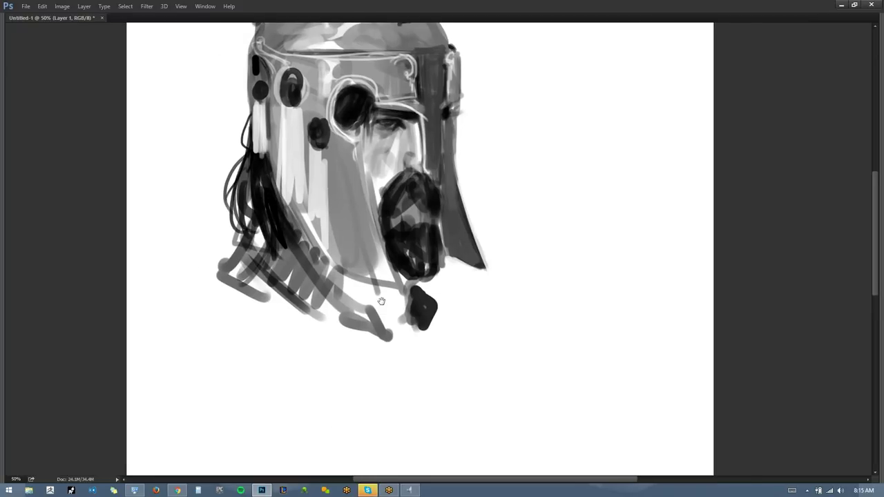
pyautogui.moveTo(381, 301); pyautogui.dragTo(418, 342)
pyautogui.moveTo(251, 225)
pyautogui.mouseDown()
pyautogui.moveTo(290, 279)
pyautogui.moveTo(319, 299)
pyautogui.mouseUp()
# Try shading strokes across the face beside the nose.
pyautogui.moveTo(431, 227); pyautogui.dragTo(417, 246)
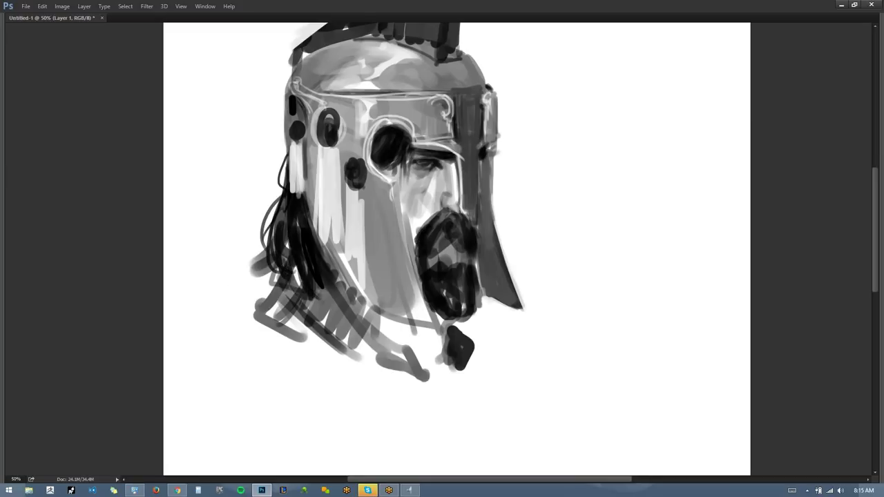
pyautogui.moveTo(443, 174); pyautogui.dragTo(422, 194)
pyautogui.moveTo(438, 174); pyautogui.dragTo(421, 194)
pyautogui.hotkey('ctrl', 'z')
# Mirror the canvas and trim the far cheek guard's outer edge below the brow plate into a narrower curve.
pyautogui.hotkey('ctrl', 'shift', 'h')
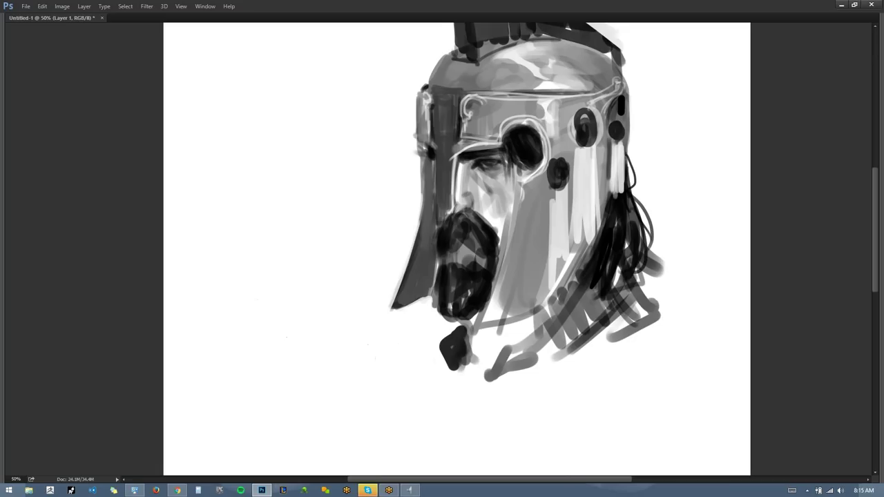
pyautogui.moveTo(488, 196); pyautogui.dragTo(377, 179)
pyautogui.click(379, 163)
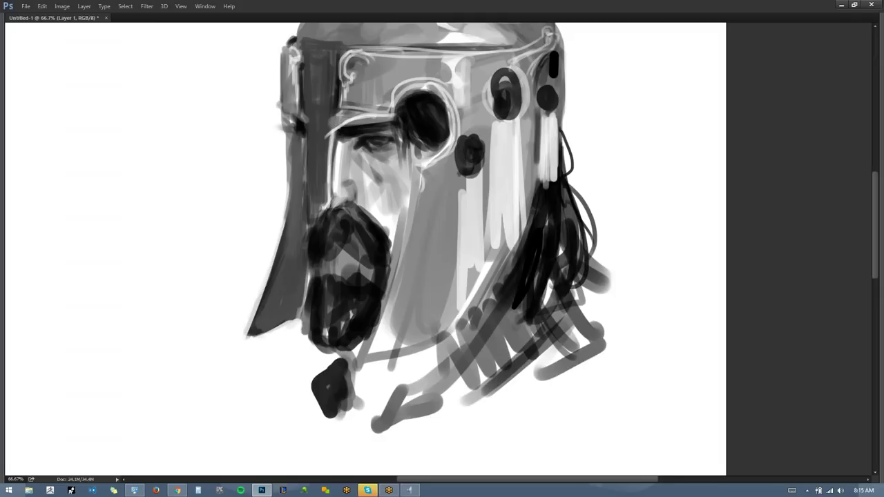
pyautogui.moveTo(301, 159); pyautogui.dragTo(301, 214)
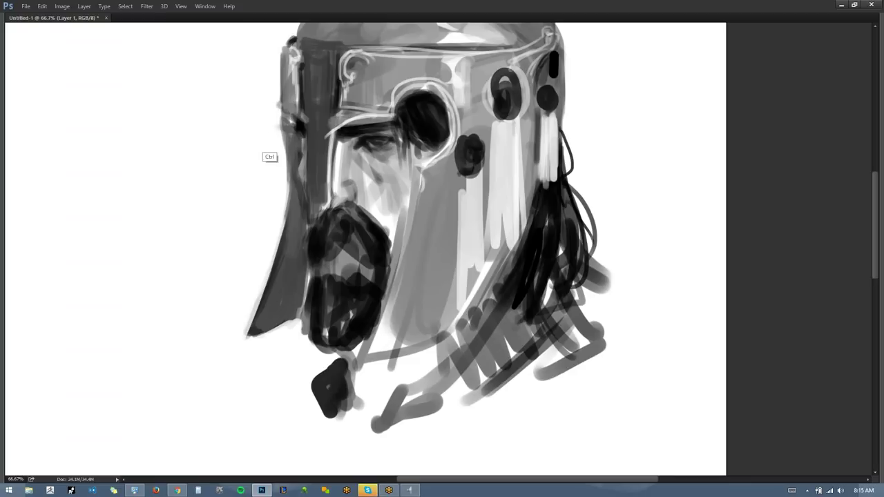
pyautogui.moveTo(280, 115); pyautogui.dragTo(285, 180)
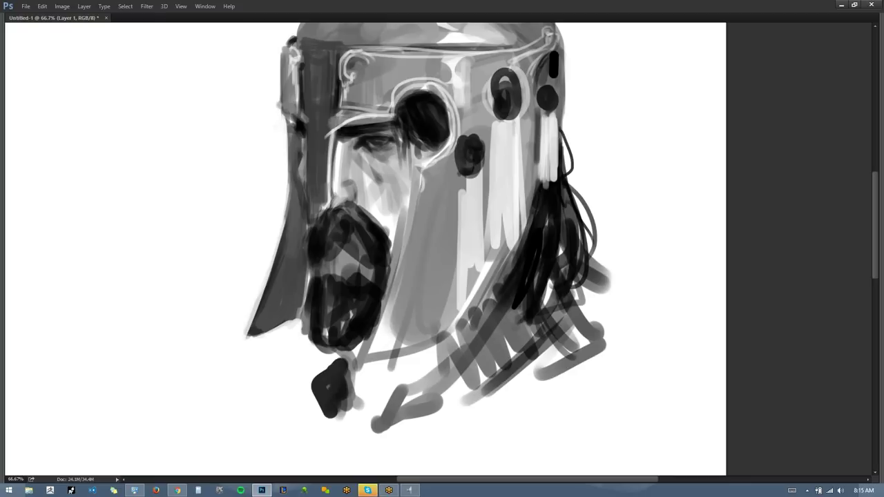
# Mirror the canvas and extend the nose guard into a sharp point over the moustache with a thin light edge.
pyautogui.hotkey('ctrl', 'shift', 'h')
pyautogui.moveTo(517, 226); pyautogui.dragTo(505, 215)
pyautogui.moveTo(379, 200); pyautogui.dragTo(454, 177)
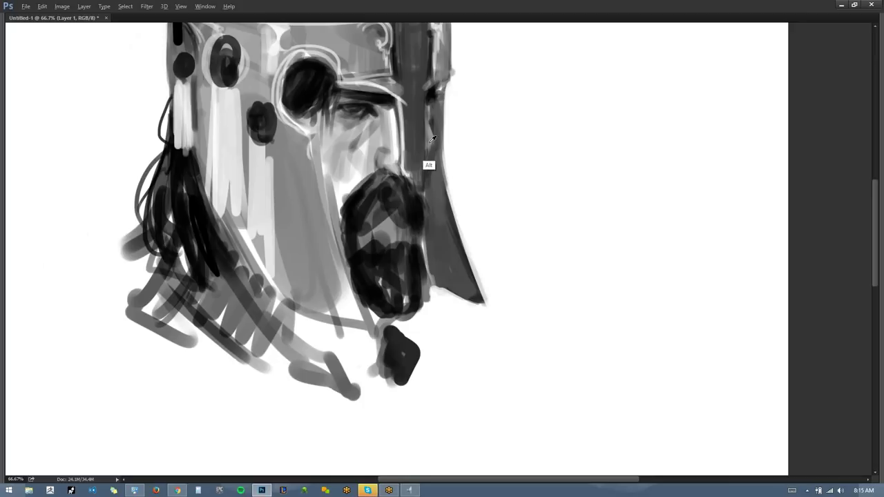
pyautogui.moveTo(428, 105)
pyautogui.mouseDown()
pyautogui.moveTo(425, 218)
pyautogui.moveTo(419, 194)
pyautogui.mouseUp()
pyautogui.keyDown('alt'); pyautogui.click(414, 196); pyautogui.keyUp('alt')
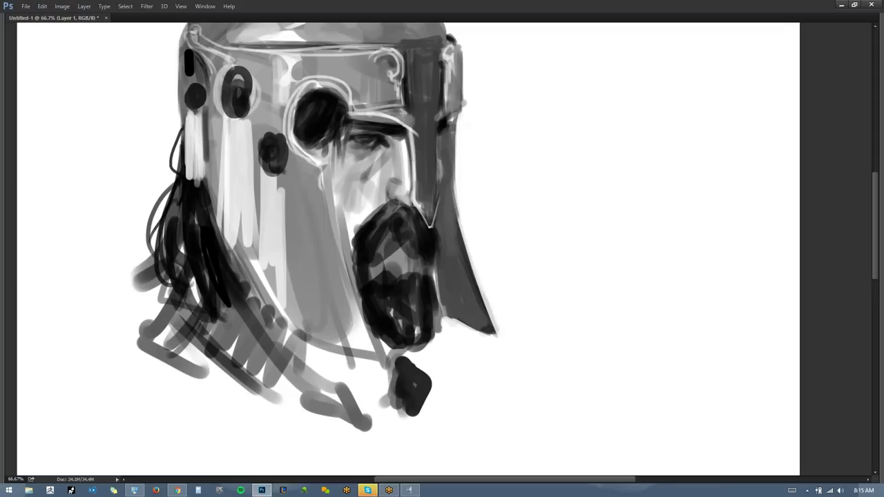
# Paint a V-shaped lower edge with light trim on the brow plate above the nose guard.
pyautogui.moveTo(414, 132)
pyautogui.mouseDown()
pyautogui.moveTo(431, 147)
pyautogui.moveTo(416, 143)
pyautogui.moveTo(426, 189)
pyautogui.moveTo(417, 201)
pyautogui.mouseUp()
pyautogui.moveTo(357, 161); pyautogui.dragTo(379, 168)
pyautogui.moveTo(339, 166); pyautogui.dragTo(375, 170)
pyautogui.moveTo(337, 163); pyautogui.dragTo(374, 170)
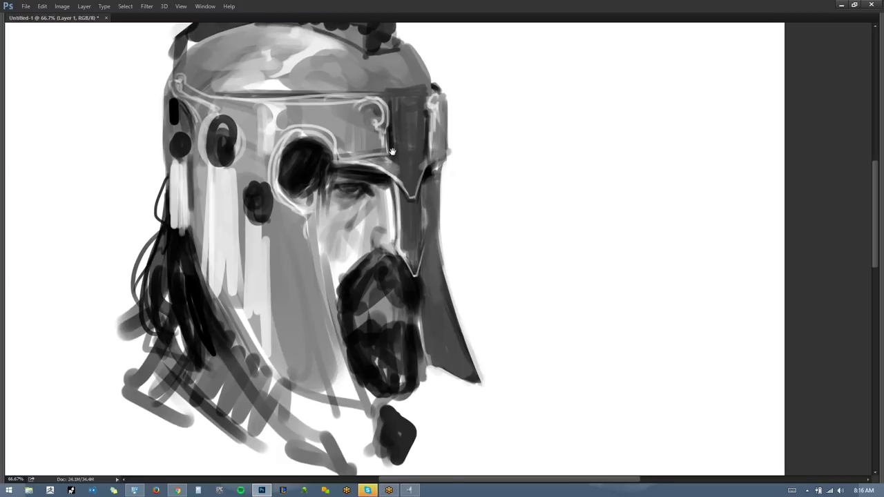
# Refine the trim and tones along the helmet's brow band with a sampled grey, checking the shape in a mirrored view.
pyautogui.moveTo(408, 103); pyautogui.dragTo(453, 130)
pyautogui.keyDown('alt'); pyautogui.click(310, 113); pyautogui.keyUp('alt')
pyautogui.moveTo(284, 119)
pyautogui.mouseDown()
pyautogui.moveTo(329, 116)
pyautogui.moveTo(271, 121)
pyautogui.moveTo(280, 118)
pyautogui.mouseUp()
pyautogui.moveTo(363, 64)
pyautogui.mouseDown()
pyautogui.moveTo(388, 61)
pyautogui.moveTo(381, 68)
pyautogui.mouseUp()
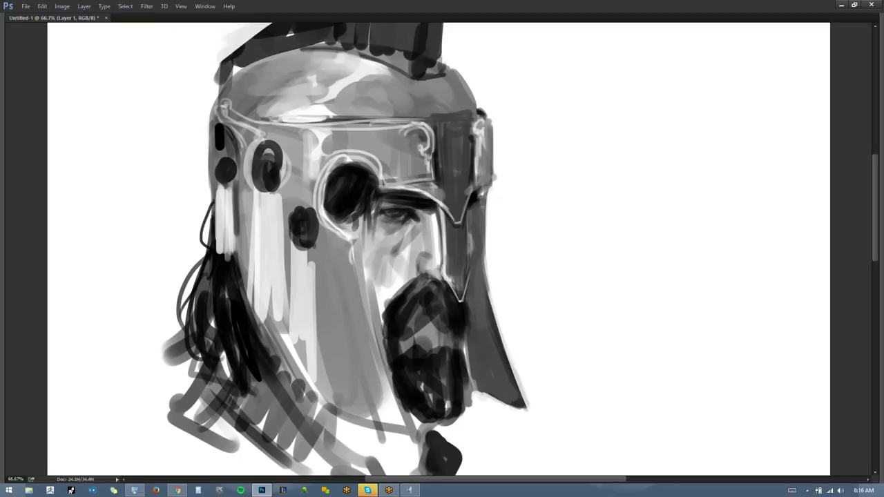
pyautogui.hotkey('ctrl', 'shift', 'h')
pyautogui.moveTo(531, 195); pyautogui.dragTo(370, 207)
pyautogui.moveTo(391, 138); pyautogui.dragTo(463, 131)
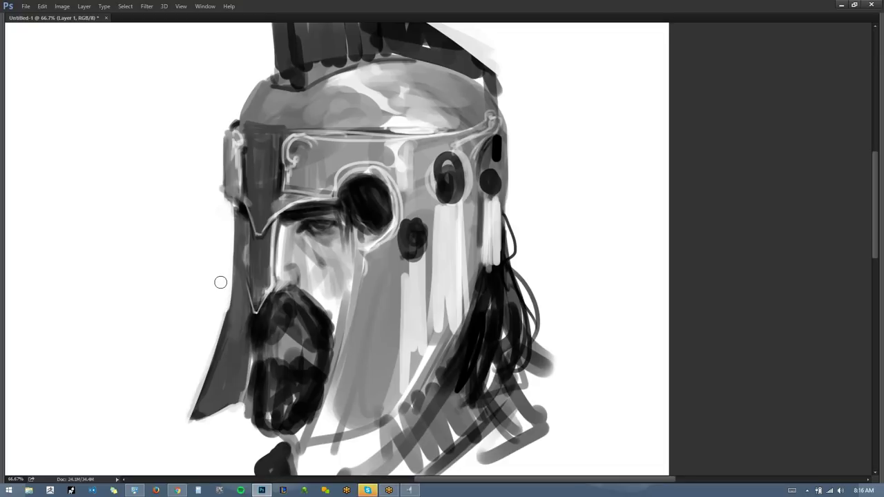
pyautogui.moveTo(276, 297); pyautogui.dragTo(291, 242)
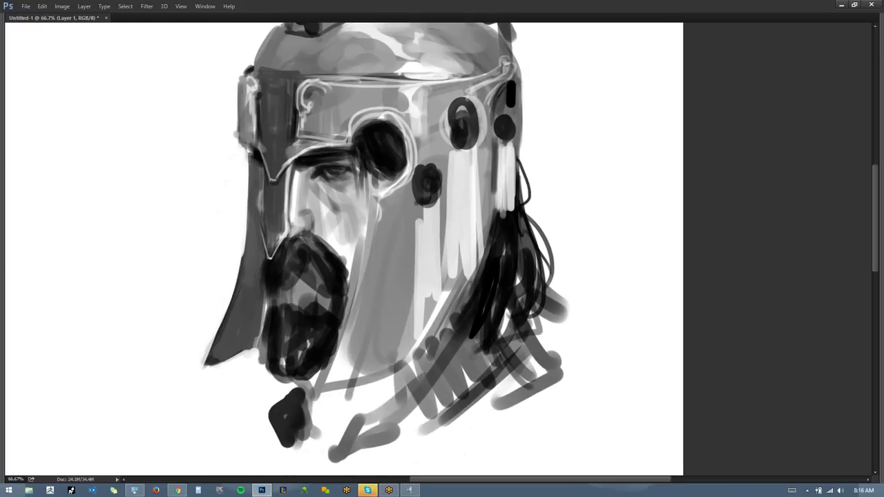
# Mirror the canvas and soften the cheek between the near cheek guard and the beard with a sampled face tone.
pyautogui.press('ctrl')
pyautogui.hotkey('ctrl', 'h')
pyautogui.moveTo(244, 194); pyautogui.dragTo(378, 204)
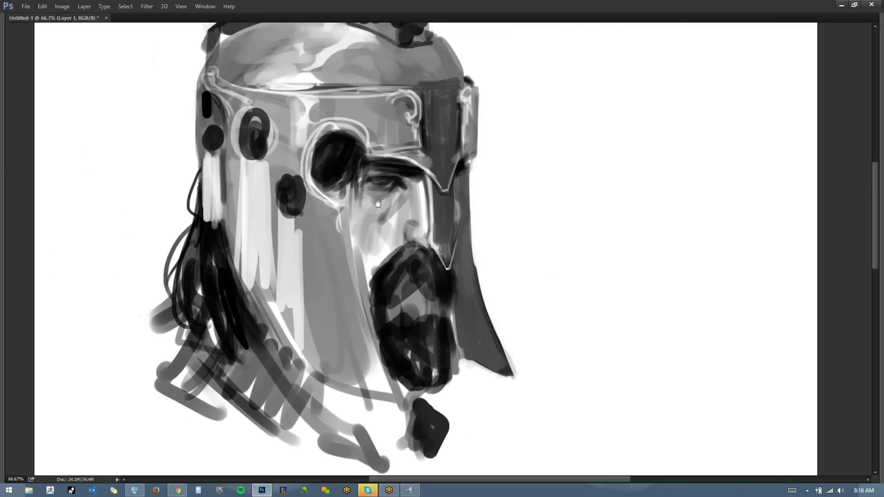
pyautogui.keyDown('alt'); pyautogui.click(365, 250); pyautogui.keyUp('alt')
pyautogui.moveTo(365, 255); pyautogui.dragTo(368, 278)
pyautogui.moveTo(359, 233)
pyautogui.mouseDown()
pyautogui.moveTo(364, 278)
pyautogui.moveTo(389, 235)
pyautogui.mouseUp()
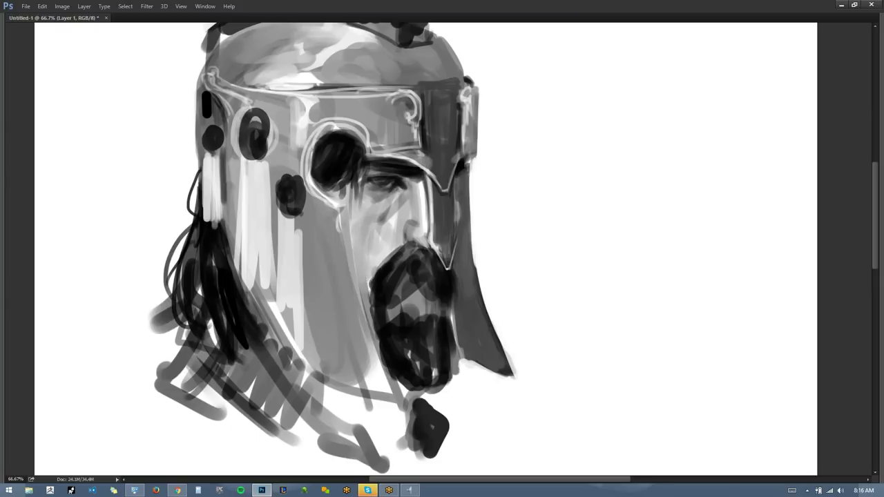
# Fill the near cheek guard with a darker even grey and clean up its curved front and lower edges.
pyautogui.moveTo(333, 213); pyautogui.dragTo(361, 368)
pyautogui.moveTo(343, 232); pyautogui.dragTo(384, 397)
pyautogui.moveTo(345, 341)
pyautogui.mouseDown()
pyautogui.moveTo(327, 253)
pyautogui.moveTo(322, 345)
pyautogui.mouseUp()
pyautogui.moveTo(310, 194); pyautogui.dragTo(319, 349)
pyautogui.moveTo(322, 297)
pyautogui.mouseDown()
pyautogui.moveTo(333, 373)
pyautogui.moveTo(387, 400)
pyautogui.mouseUp()
pyautogui.moveTo(345, 380); pyautogui.dragTo(380, 384)
pyautogui.moveTo(372, 333); pyautogui.dragTo(384, 383)
# Draw light scroll ornament and double trim lines on the brow band, the far plate and the V-shaped point.
pyautogui.moveTo(451, 225)
pyautogui.mouseDown()
pyautogui.moveTo(420, 137)
pyautogui.moveTo(442, 245)
pyautogui.mouseUp()
pyautogui.moveTo(433, 180); pyautogui.dragTo(452, 217)
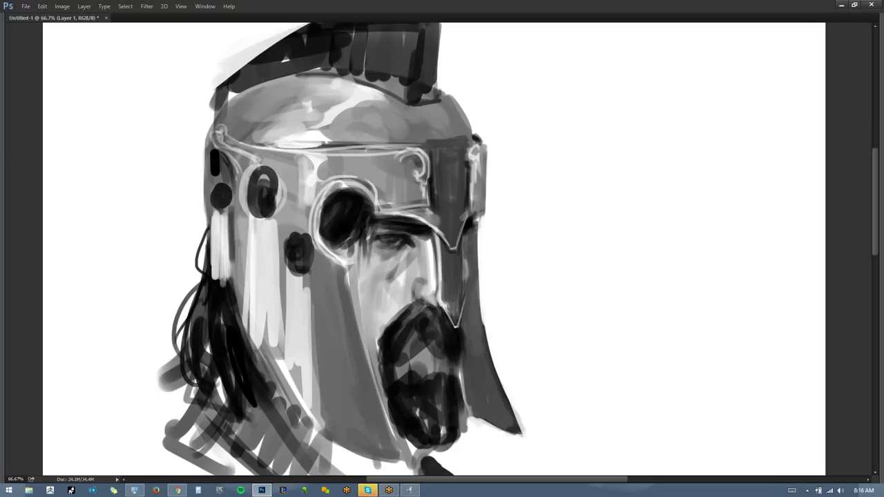
pyautogui.moveTo(401, 159)
pyautogui.mouseDown()
pyautogui.moveTo(415, 166)
pyautogui.moveTo(419, 211)
pyautogui.moveTo(429, 219)
pyautogui.mouseUp()
pyautogui.moveTo(475, 184); pyautogui.dragTo(475, 211)
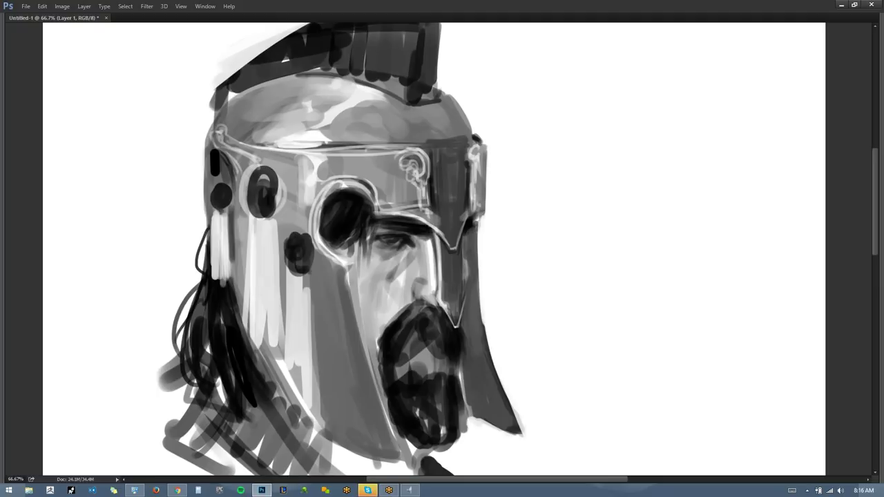
pyautogui.moveTo(418, 205)
pyautogui.mouseDown()
pyautogui.moveTo(411, 212)
pyautogui.moveTo(456, 242)
pyautogui.mouseUp()
pyautogui.moveTo(468, 208); pyautogui.dragTo(453, 244)
pyautogui.moveTo(406, 154); pyautogui.dragTo(358, 157)
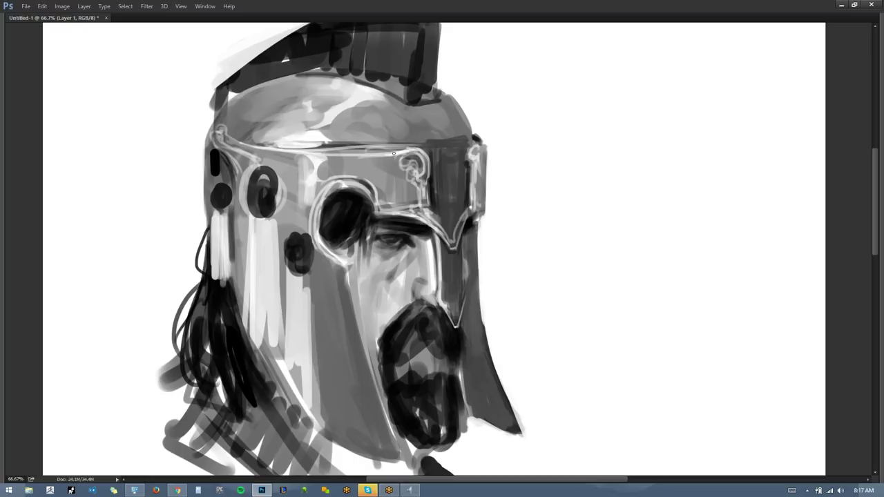
pyautogui.moveTo(486, 145); pyautogui.dragTo(475, 150)
pyautogui.hotkey('ctrl', '-')
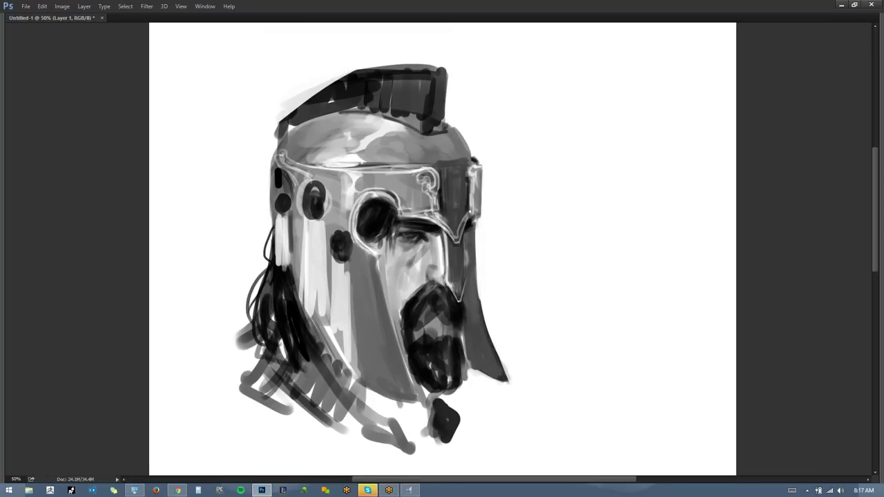
# Fill the large round side ornament with a sampled dark tone, undoing unwanted strokes.
pyautogui.moveTo(437, 319); pyautogui.dragTo(421, 264)
pyautogui.scroll(2, 306, 172)
pyautogui.keyDown('alt'); pyautogui.click(299, 116); pyautogui.keyUp('alt')
pyautogui.moveTo(285, 112)
pyautogui.mouseDown()
pyautogui.moveTo(277, 97)
pyautogui.moveTo(261, 117)
pyautogui.moveTo(266, 134)
pyautogui.moveTo(297, 112)
pyautogui.moveTo(302, 133)
pyautogui.moveTo(265, 110)
pyautogui.moveTo(294, 120)
pyautogui.moveTo(304, 142)
pyautogui.moveTo(294, 150)
pyautogui.mouseUp()
pyautogui.hotkey('ctrl', 'alt', 'z')
pyautogui.moveTo(285, 82); pyautogui.dragTo(268, 126)
pyautogui.moveTo(264, 96); pyautogui.dragTo(277, 146)
pyautogui.hotkey('ctrl', 'alt', 'z')
pyautogui.hotkey('ctrl', 'alt', 'z')
pyautogui.moveTo(277, 115)
pyautogui.mouseDown()
pyautogui.moveTo(304, 108)
pyautogui.moveTo(308, 117)
pyautogui.moveTo(279, 91)
pyautogui.moveTo(296, 95)
pyautogui.mouseUp()
pyautogui.hotkey('ctrl', 'alt', 'z')
pyautogui.hotkey('ctrl', 'alt', 'z')
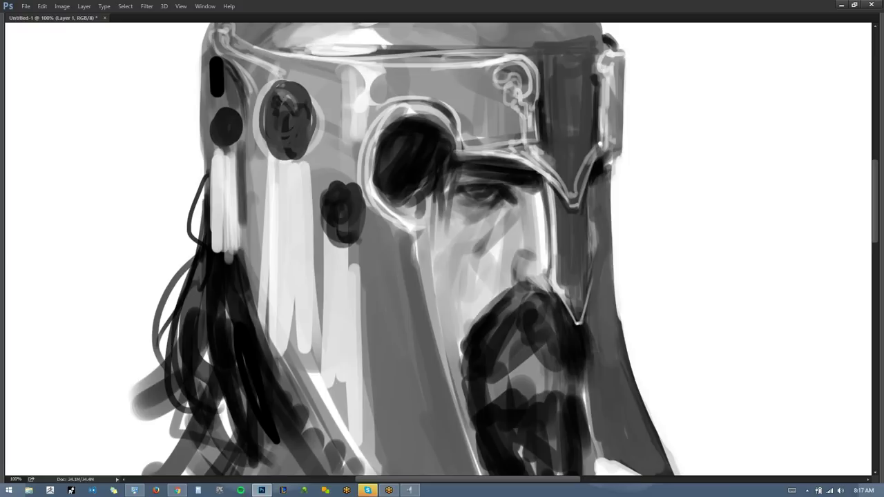
# Paint swirling relief details in sampled greys inside the large round ornament and define its lower rim.
pyautogui.moveTo(384, 140); pyautogui.dragTo(420, 171)
pyautogui.keyDown('alt'); pyautogui.click(311, 141); pyautogui.keyUp('alt')
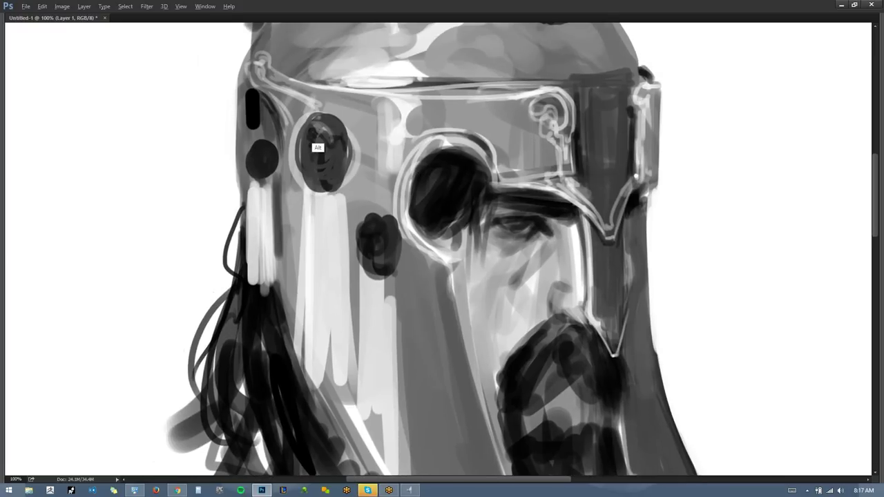
pyautogui.moveTo(328, 117); pyautogui.dragTo(345, 155)
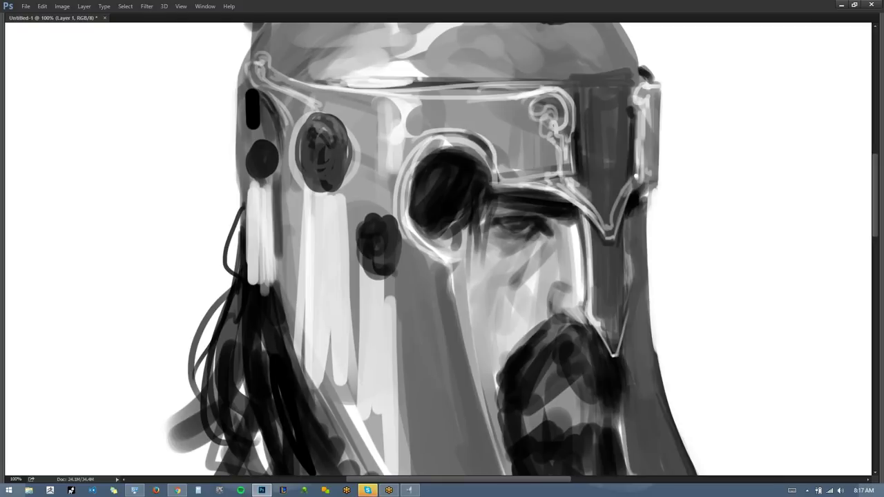
pyautogui.keyDown('alt'); pyautogui.click(322, 125); pyautogui.keyUp('alt')
pyautogui.moveTo(317, 140); pyautogui.dragTo(324, 158)
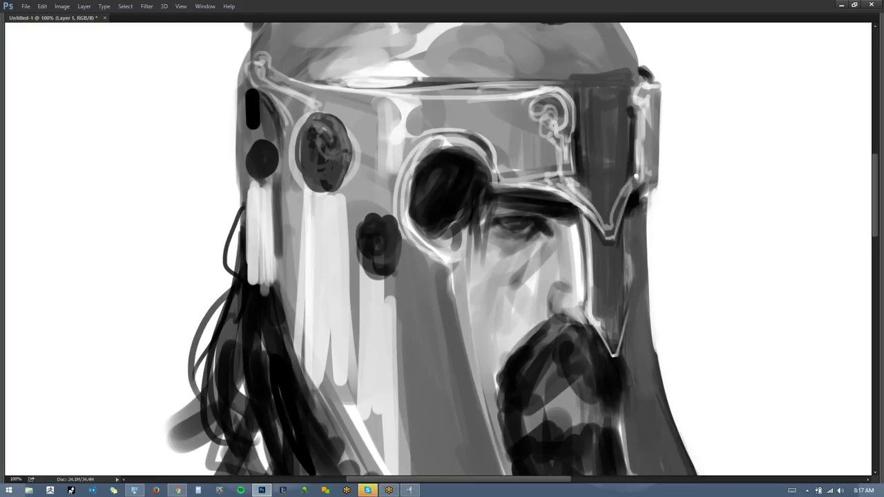
pyautogui.moveTo(334, 190); pyautogui.dragTo(308, 188)
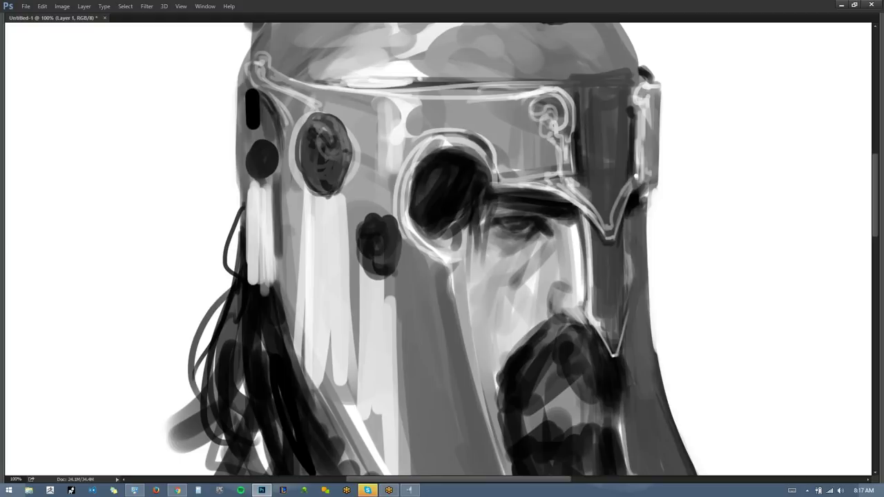
# Darken the large round side ornament while the canvas is mirrored, and flip the canvas back.
pyautogui.hotkey('ctrl', 'shift', 'h')
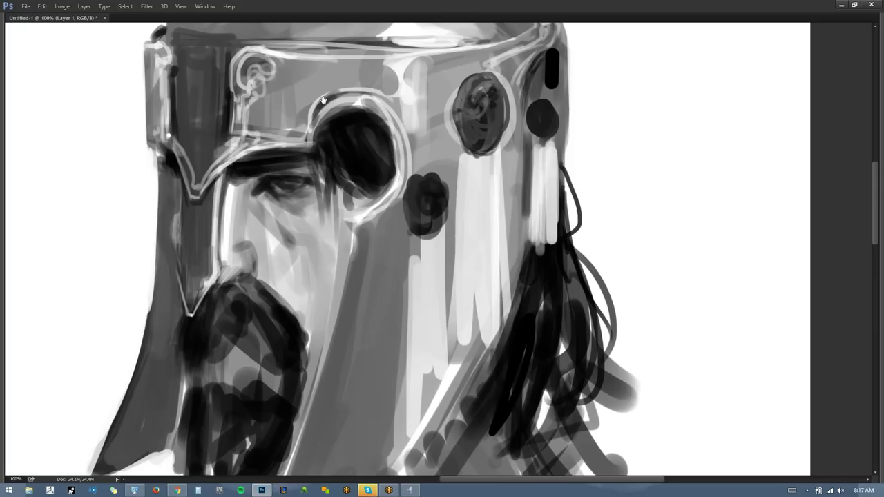
pyautogui.moveTo(461, 85); pyautogui.dragTo(459, 132)
pyautogui.hotkey('ctrl', 'z')
pyautogui.moveTo(466, 116)
pyautogui.mouseDown()
pyautogui.moveTo(486, 136)
pyautogui.moveTo(476, 99)
pyautogui.moveTo(485, 87)
pyautogui.moveTo(465, 108)
pyautogui.moveTo(480, 82)
pyautogui.mouseUp()
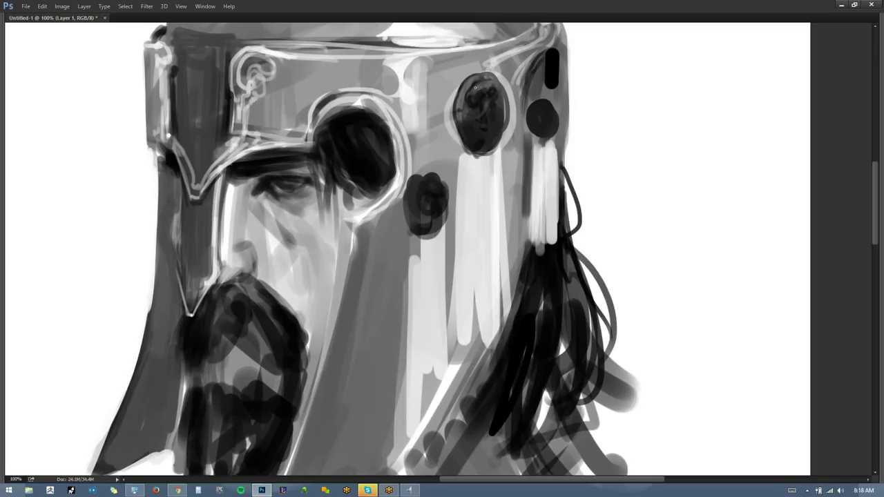
pyautogui.moveTo(481, 84); pyautogui.dragTo(459, 127)
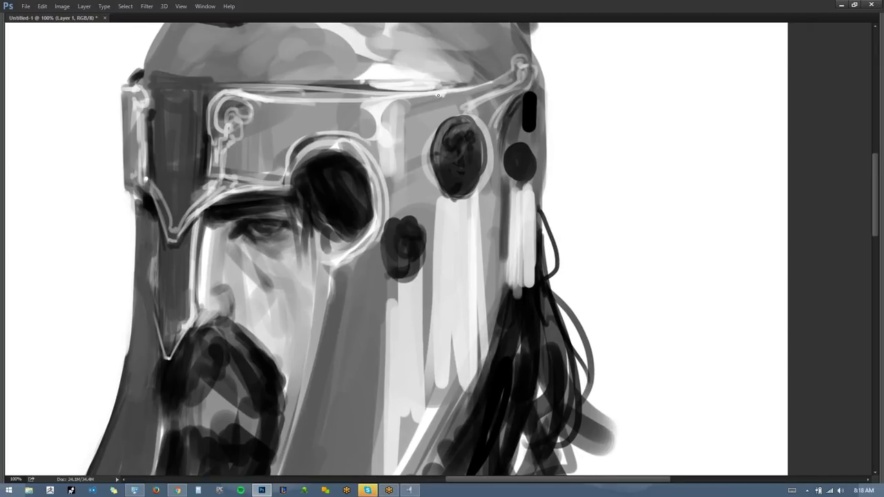
pyautogui.moveTo(485, 84)
pyautogui.mouseDown()
pyautogui.moveTo(521, 55)
pyautogui.moveTo(528, 68)
pyautogui.moveTo(517, 79)
pyautogui.mouseUp()
pyautogui.hotkey('ctrl', 'shift', 'h')
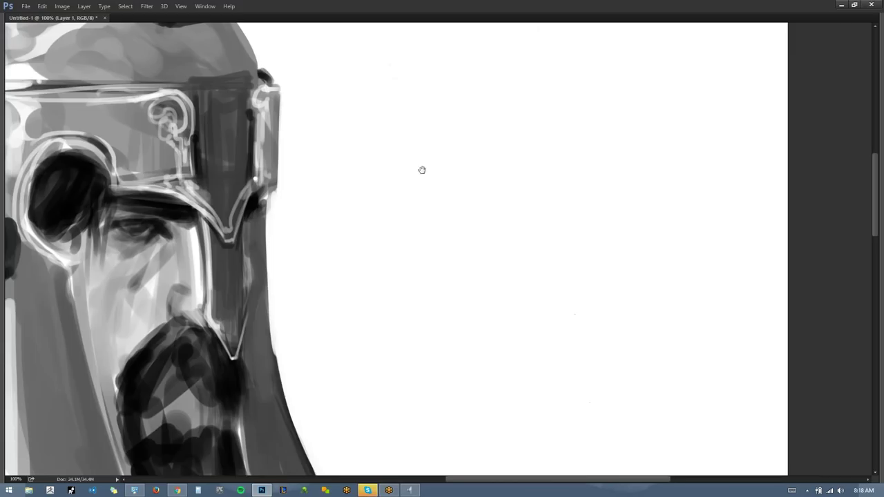
# Draw thin dark hair strands below the round ear opening and along the far side of the face.
pyautogui.moveTo(422, 170); pyautogui.dragTo(603, 107)
pyautogui.moveTo(362, 156); pyautogui.dragTo(455, 178)
pyautogui.moveTo(363, 170)
pyautogui.mouseDown()
pyautogui.moveTo(319, 200)
pyautogui.moveTo(345, 215)
pyautogui.moveTo(376, 277)
pyautogui.mouseUp()
pyautogui.moveTo(535, 167)
pyautogui.mouseDown()
pyautogui.moveTo(530, 235)
pyautogui.moveTo(548, 215)
pyautogui.mouseUp()
pyautogui.scroll(-2, 556, 207)
pyautogui.moveTo(493, 257); pyautogui.dragTo(462, 247)
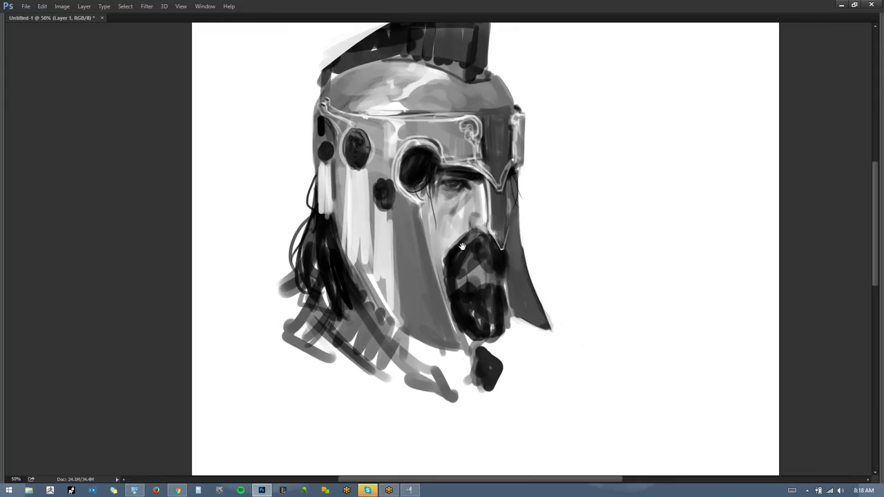
pyautogui.hotkey('ctrl', '+')
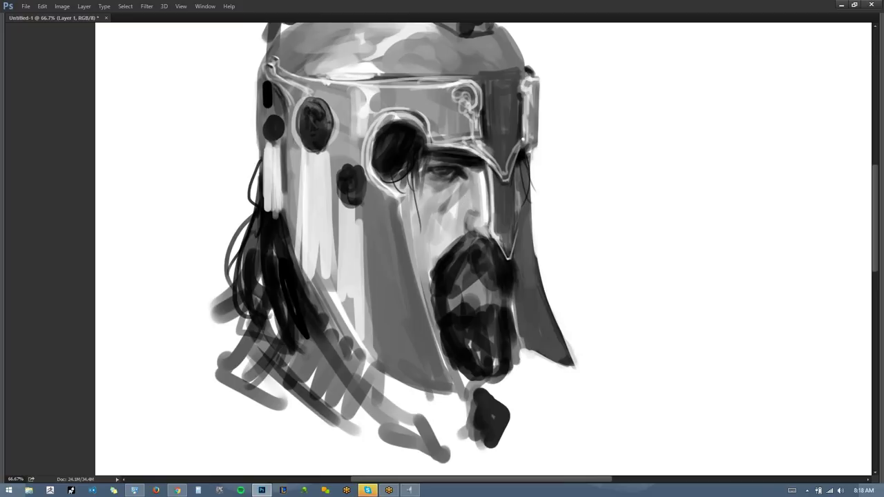
# Darken the nostril above the moustache and shade the cheek under the eye, checking the head in a mirrored view.
pyautogui.moveTo(467, 216)
pyautogui.mouseDown()
pyautogui.moveTo(462, 240)
pyautogui.moveTo(462, 230)
pyautogui.mouseUp()
pyautogui.hotkey('ctrl', 'shift', 'h')
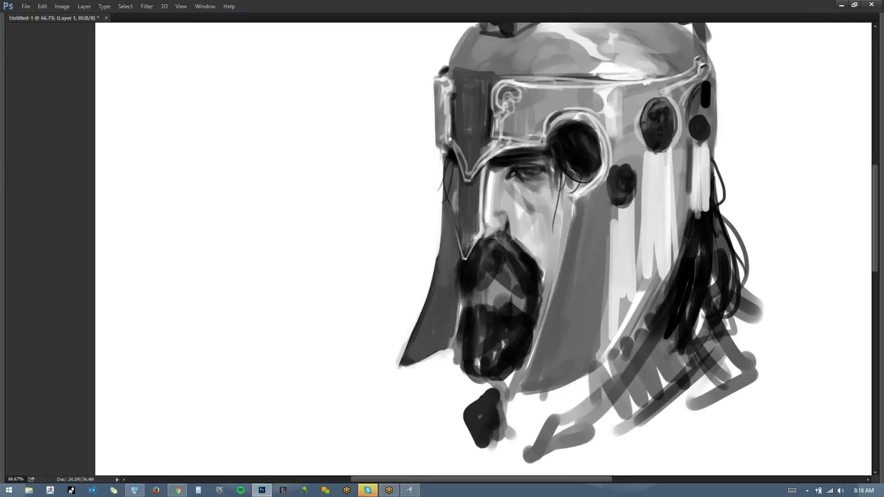
pyautogui.hotkey('ctrl', 'shift', 'h')
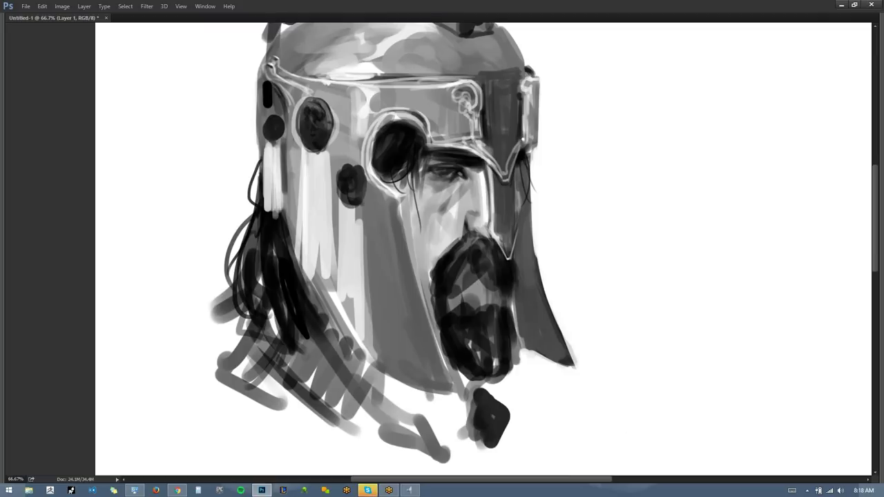
pyautogui.moveTo(444, 185); pyautogui.dragTo(420, 215)
# Rework the pale hanging strips below the round ornaments and add short dark texture marks, undoing unwanted strokes.
pyautogui.moveTo(330, 181); pyautogui.dragTo(334, 271)
pyautogui.moveTo(308, 180); pyautogui.dragTo(312, 264)
pyautogui.moveTo(304, 153); pyautogui.dragTo(310, 225)
pyautogui.hotkey('ctrl', 'alt', 'z')
pyautogui.hotkey('ctrl', 'alt', 'z')
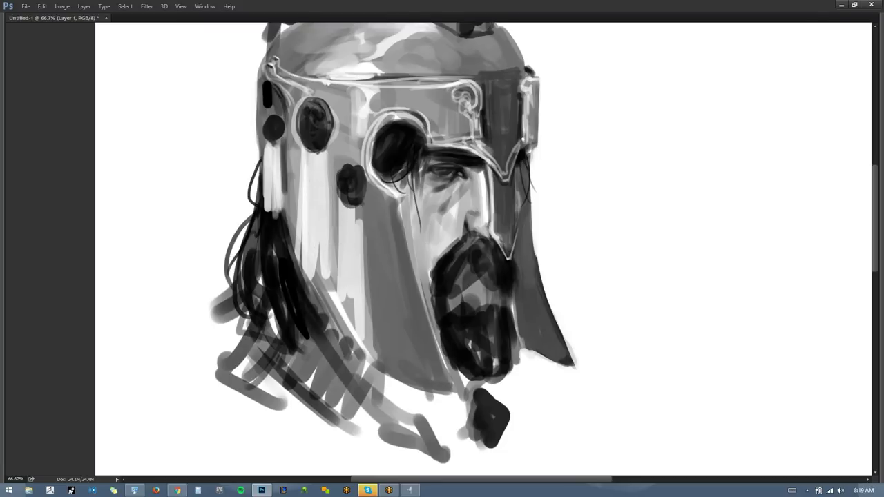
pyautogui.moveTo(309, 158)
pyautogui.mouseDown()
pyautogui.moveTo(321, 158)
pyautogui.moveTo(319, 176)
pyautogui.mouseUp()
pyautogui.moveTo(315, 181)
pyautogui.mouseDown()
pyautogui.moveTo(323, 185)
pyautogui.moveTo(312, 220)
pyautogui.moveTo(329, 211)
pyautogui.moveTo(351, 221)
pyautogui.mouseUp()
# Sketch the upper outline of a muscular limb on the blank canvas beside the helmeted head.
pyautogui.moveTo(387, 228)
pyautogui.mouseDown()
pyautogui.moveTo(302, 238)
pyautogui.moveTo(199, 269)
pyautogui.mouseUp()
pyautogui.moveTo(523, 54)
pyautogui.mouseDown()
pyautogui.moveTo(501, 114)
pyautogui.moveTo(542, 146)
pyautogui.mouseUp()
pyautogui.moveTo(564, 118); pyautogui.dragTo(553, 133)
pyautogui.moveTo(589, 49); pyautogui.dragTo(601, 94)
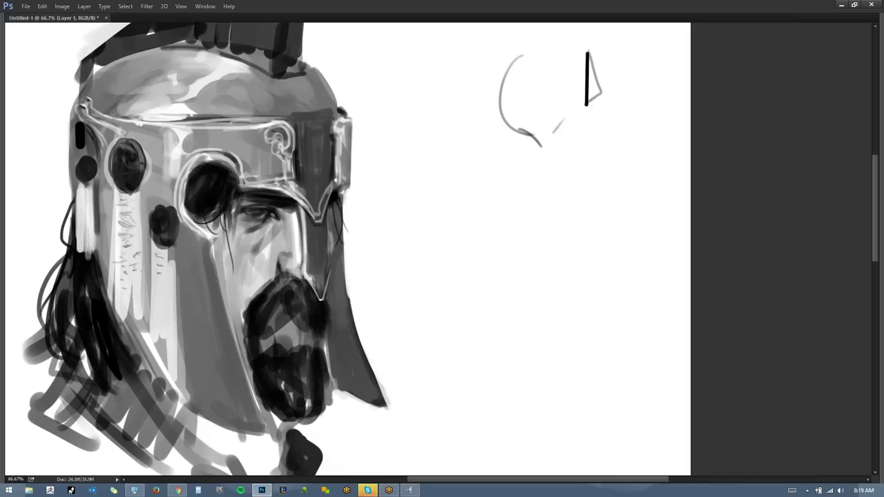
pyautogui.moveTo(591, 55)
pyautogui.mouseDown()
pyautogui.moveTo(616, 138)
pyautogui.moveTo(595, 153)
pyautogui.mouseUp()
pyautogui.moveTo(598, 157); pyautogui.dragTo(589, 217)
pyautogui.moveTo(531, 136); pyautogui.dragTo(532, 206)
# Complete the limb sketch with inner joint lines, tapering lower contours and a cut-off end.
pyautogui.moveTo(573, 160); pyautogui.dragTo(579, 187)
pyautogui.moveTo(578, 188); pyautogui.dragTo(569, 214)
pyautogui.moveTo(538, 185); pyautogui.dragTo(509, 312)
pyautogui.moveTo(595, 181)
pyautogui.mouseDown()
pyautogui.moveTo(577, 271)
pyautogui.moveTo(551, 309)
pyautogui.mouseUp()
pyautogui.moveTo(561, 292)
pyautogui.mouseDown()
pyautogui.moveTo(544, 329)
pyautogui.moveTo(553, 327)
pyautogui.mouseUp()
pyautogui.moveTo(538, 188); pyautogui.dragTo(551, 153)
pyautogui.moveTo(550, 150); pyautogui.dragTo(553, 167)
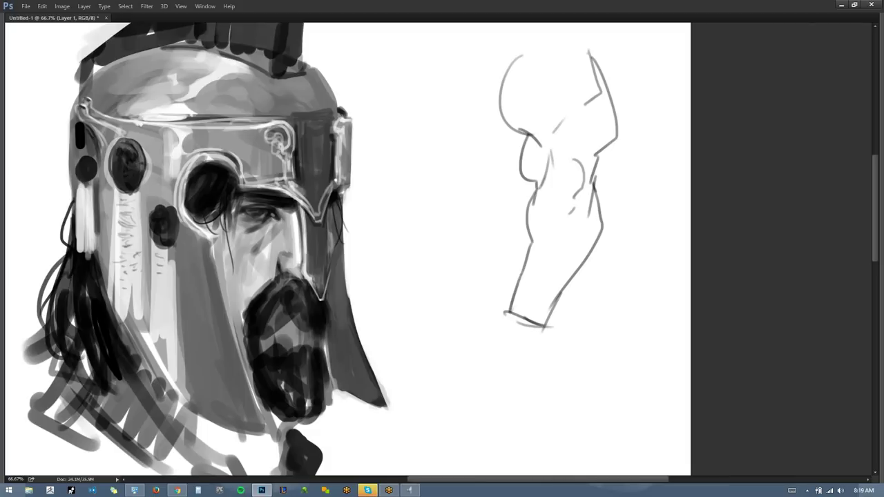
pyautogui.moveTo(524, 60)
pyautogui.mouseDown()
pyautogui.moveTo(535, 50)
pyautogui.moveTo(525, 103)
pyautogui.mouseUp()
# Draw a small arrow toward the limb sketch and handwrite "Facts" inside a drawn box.
pyautogui.moveTo(452, 178)
pyautogui.mouseDown()
pyautogui.moveTo(482, 154)
pyautogui.moveTo(477, 172)
pyautogui.mouseUp()
pyautogui.moveTo(391, 90); pyautogui.dragTo(394, 122)
pyautogui.moveTo(391, 91); pyautogui.dragTo(409, 88)
pyautogui.moveTo(393, 105); pyautogui.dragTo(431, 110)
pyautogui.moveTo(443, 70)
pyautogui.mouseDown()
pyautogui.moveTo(446, 111)
pyautogui.moveTo(451, 89)
pyautogui.mouseUp()
pyautogui.moveTo(464, 89); pyautogui.dragTo(453, 111)
pyautogui.moveTo(385, 135); pyautogui.dragTo(466, 106)
pyautogui.moveTo(458, 45)
pyautogui.mouseDown()
pyautogui.moveTo(473, 108)
pyautogui.moveTo(369, 75)
pyautogui.mouseUp()
pyautogui.moveTo(370, 76); pyautogui.dragTo(387, 148)
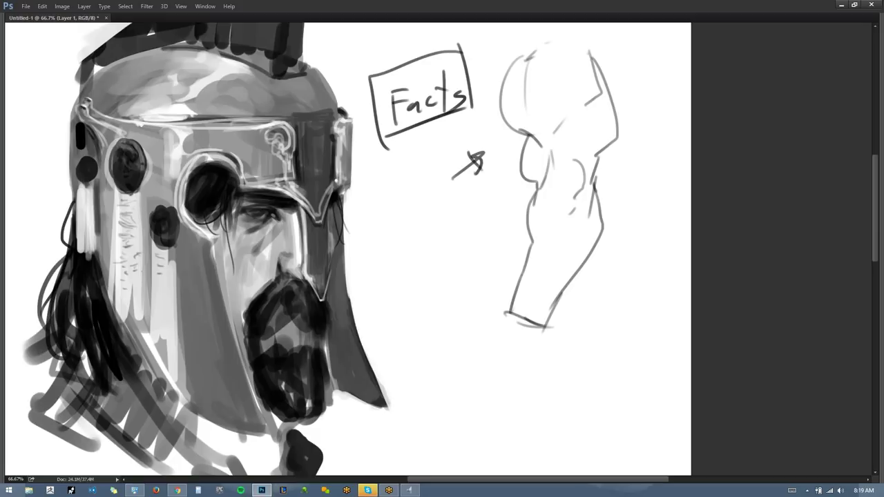
pyautogui.moveTo(502, 207); pyautogui.dragTo(510, 139)
pyautogui.keyDown('alt'); pyautogui.click(520, 189); pyautogui.keyUp('alt')
pyautogui.keyDown('alt'); pyautogui.click(520, 189); pyautogui.keyUp('alt')
pyautogui.keyDown('alt'); pyautogui.click(520, 189); pyautogui.keyUp('alt')
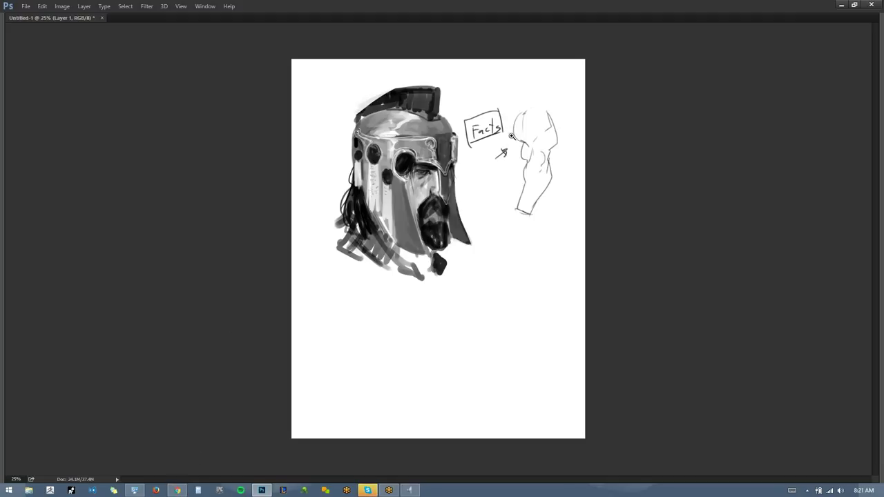
pyautogui.keyDown('alt'); pyautogui.scroll(1, 493, 191); pyautogui.keyUp('alt')
pyautogui.scroll(-2, 479, 201)
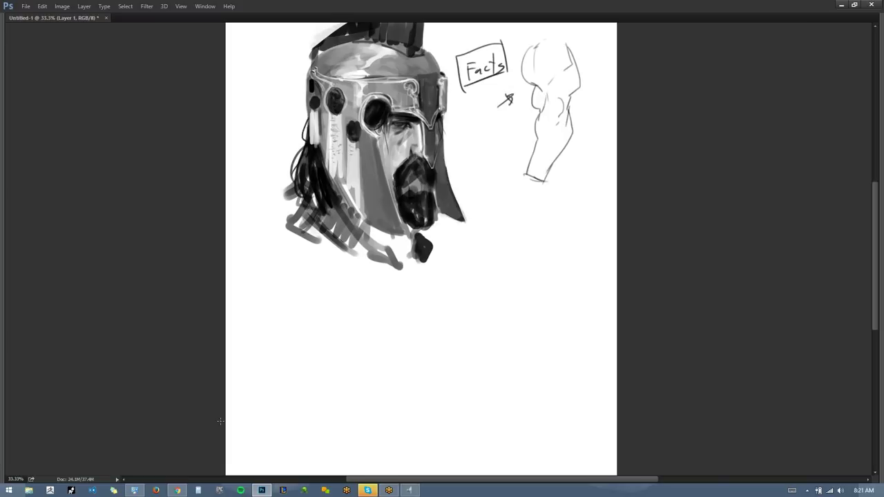
# Switch to Chrome and search Google Images for "checker board illusion".
pyautogui.click(178, 491)
pyautogui.click(228, 6)
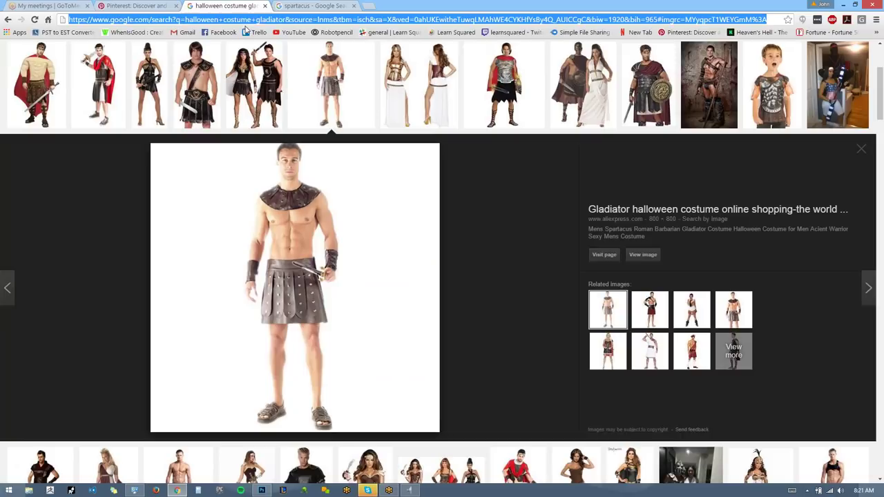
pyautogui.hotkey('ctrl', 'l')
pyautogui.write('il')
pyautogui.press('BackSpace')
pyautogui.press('BackSpace')
pyautogui.write('checker')
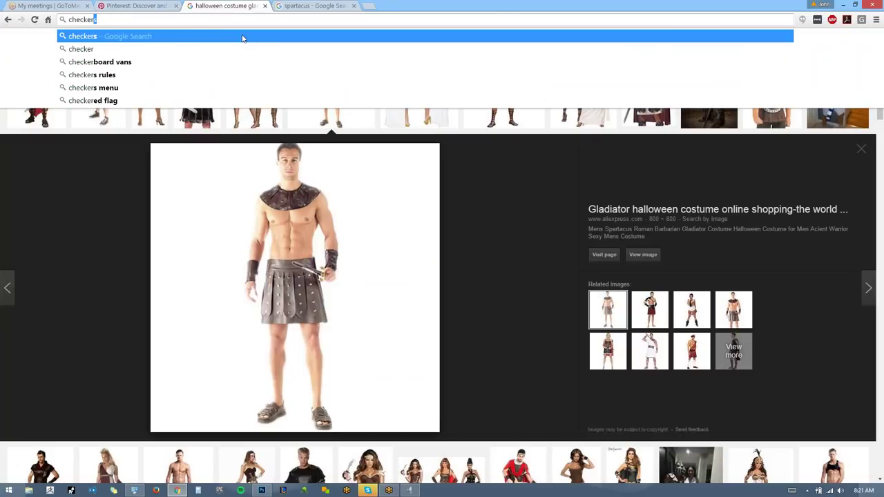
pyautogui.write(' board illusion')
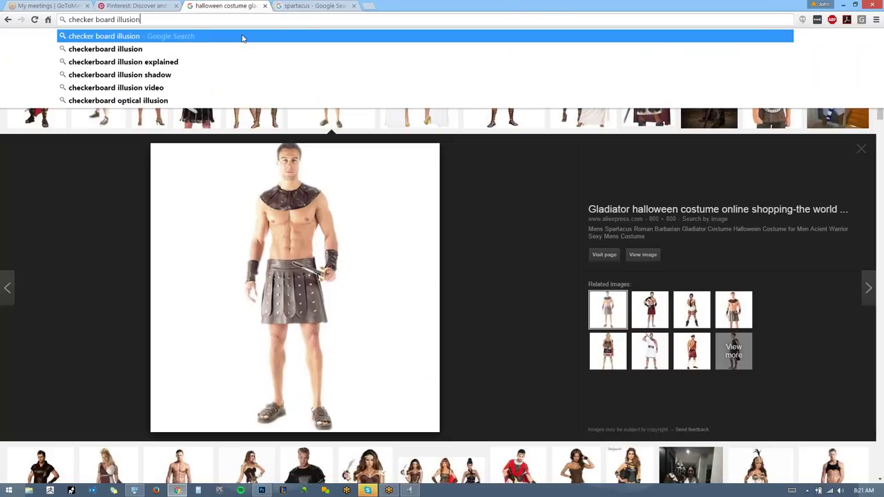
pyautogui.press('Return')
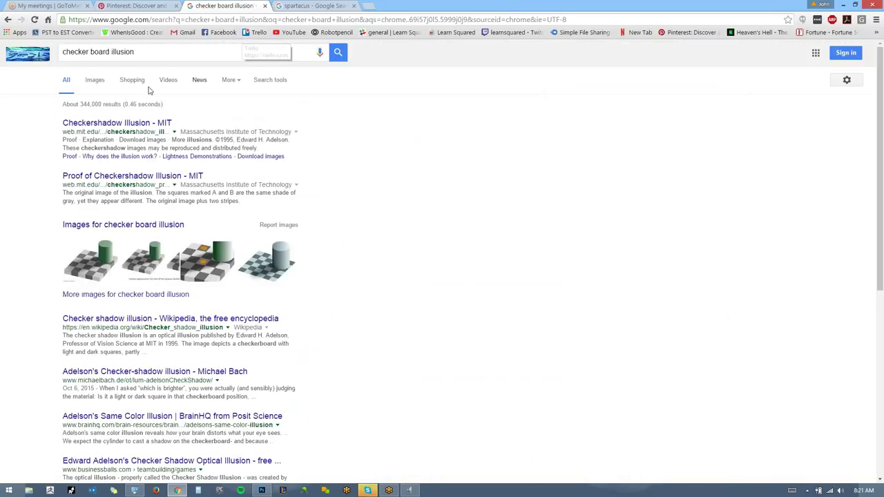
pyautogui.click(96, 80)
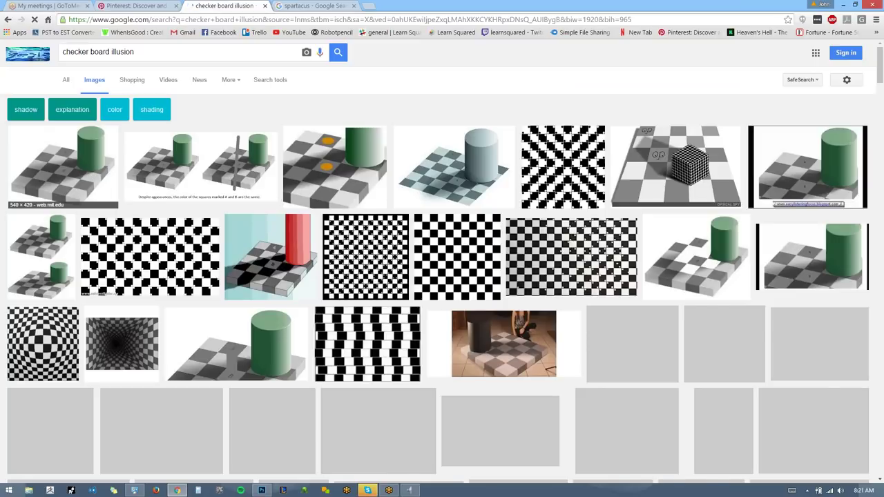
# Open the MIT checker shadow illusion picture at full size and copy the image.
pyautogui.click(62, 166)
pyautogui.click(643, 246)
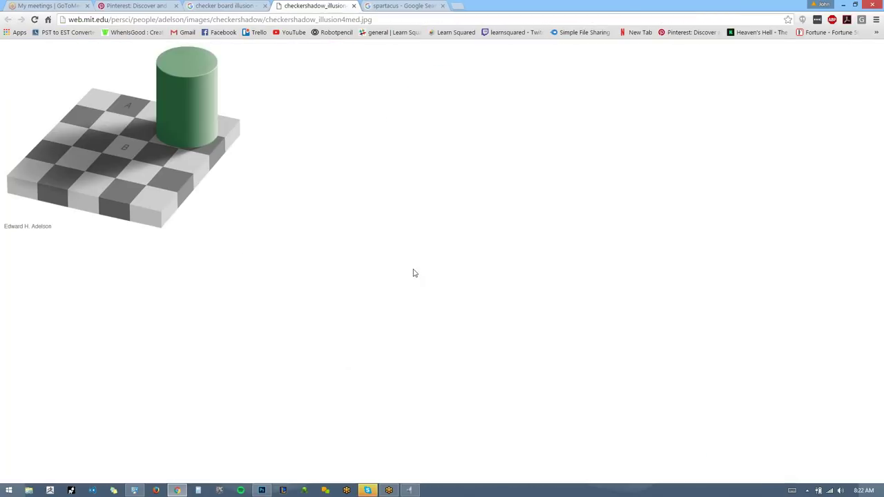
pyautogui.rightClick(149, 160)
pyautogui.click(180, 189)
# Switch to Photoshop, paste the checkerboard image, enlarge it and place it on the blank canvas below the head.
pyautogui.click(262, 490)
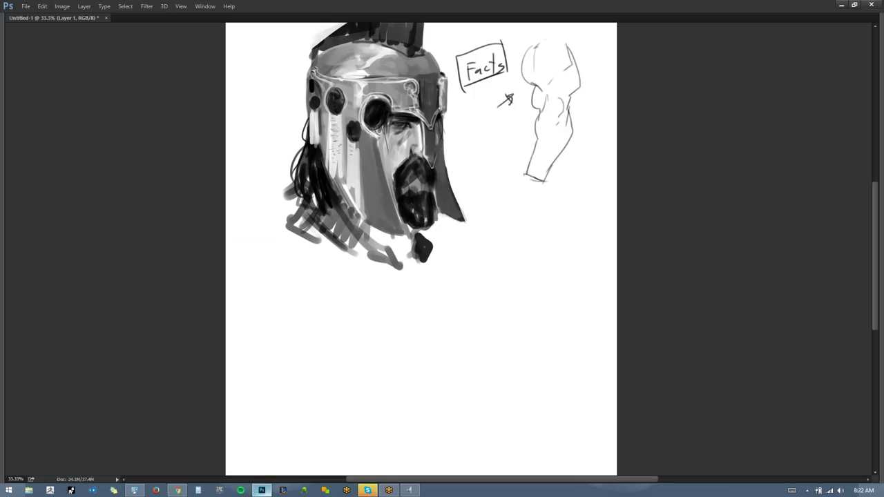
pyautogui.hotkey('ctrl', 'v')
pyautogui.moveTo(479, 230); pyautogui.dragTo(449, 60)
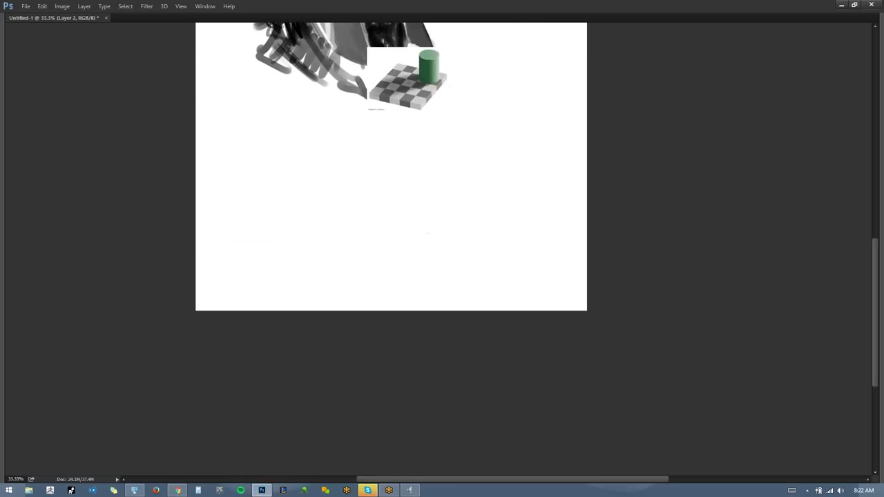
pyautogui.hotkey('ctrl', 't')
pyautogui.moveTo(450, 110); pyautogui.dragTo(559, 198)
pyautogui.moveTo(498, 152); pyautogui.dragTo(438, 219)
pyautogui.press('Return')
# On a new layer, paint a solid grey strip connecting checkerboard squares A and B.
pyautogui.hotkey('ctrl', '+')
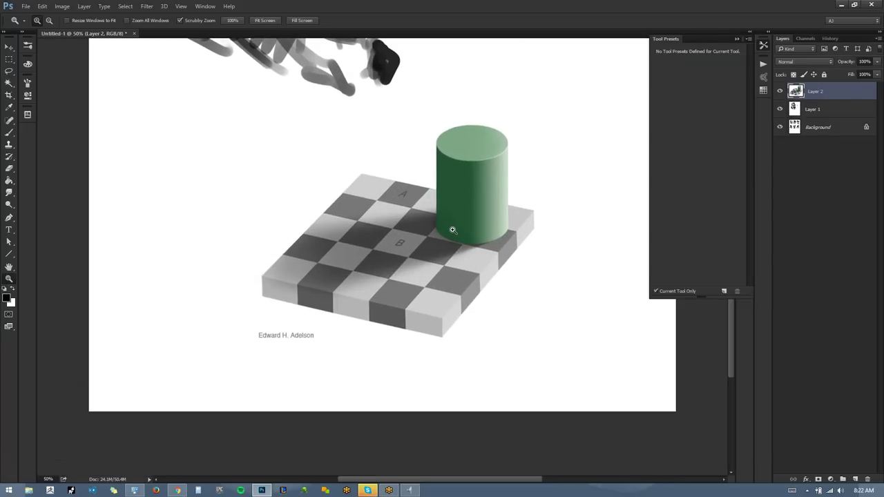
pyautogui.press('Tab')
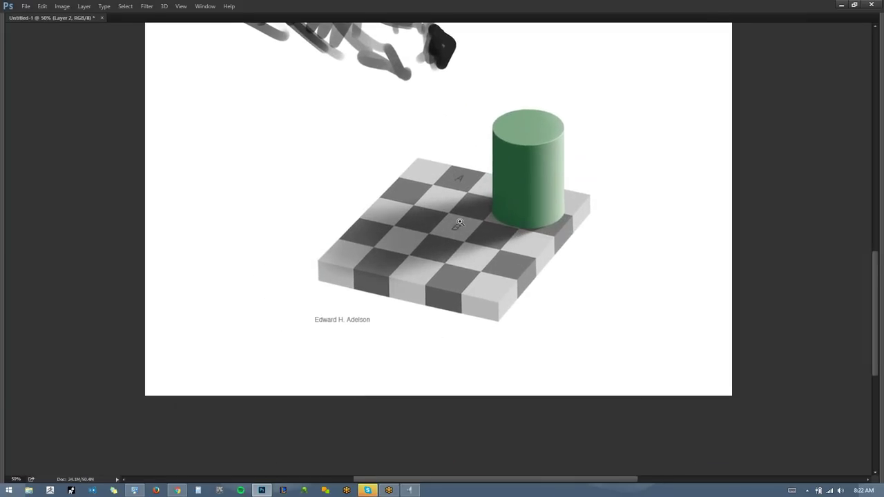
pyautogui.click(460, 227)
pyautogui.moveTo(472, 210); pyautogui.dragTo(459, 229)
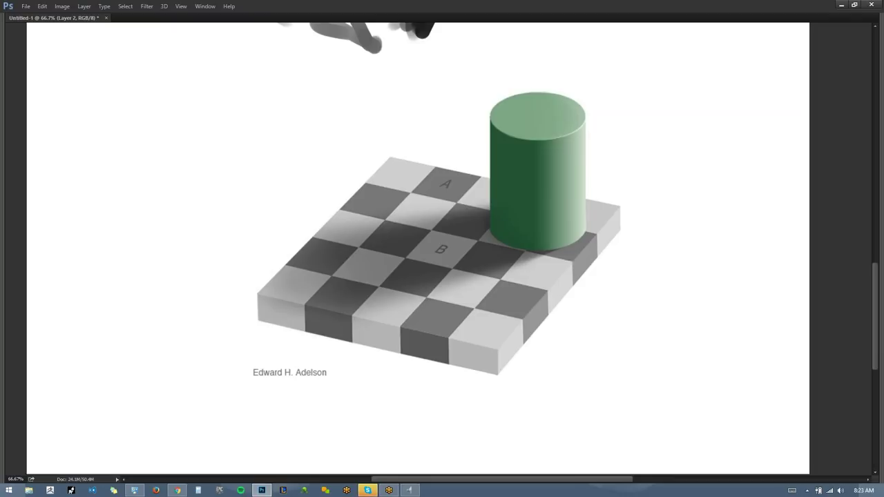
pyautogui.press('Tab')
pyautogui.press('Tab')
pyautogui.hotkey('ctrl', 'alt', 'shift', 'n')
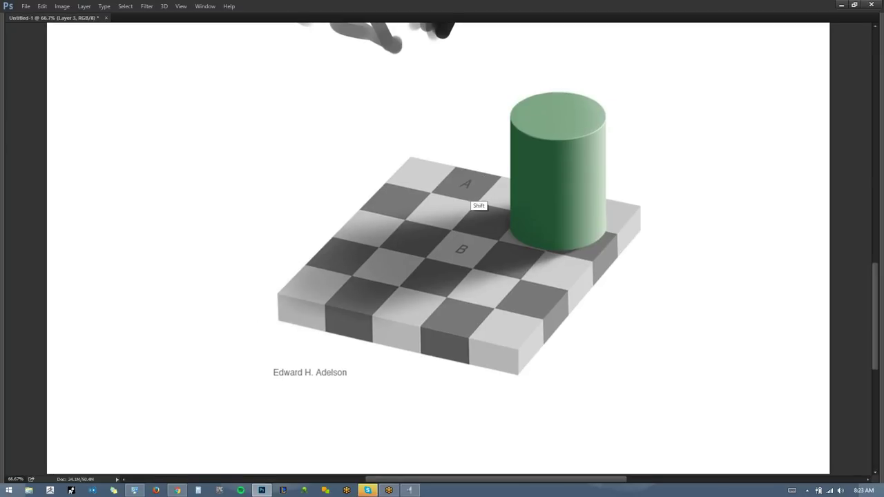
pyautogui.click(479, 174)
pyautogui.keyDown('shift'); pyautogui.click(485, 234); pyautogui.keyUp('shift')
pyautogui.moveTo(487, 223); pyautogui.dragTo(491, 236)
# Hide the layer containing the grey comparison strip.
pyautogui.press('Tab')
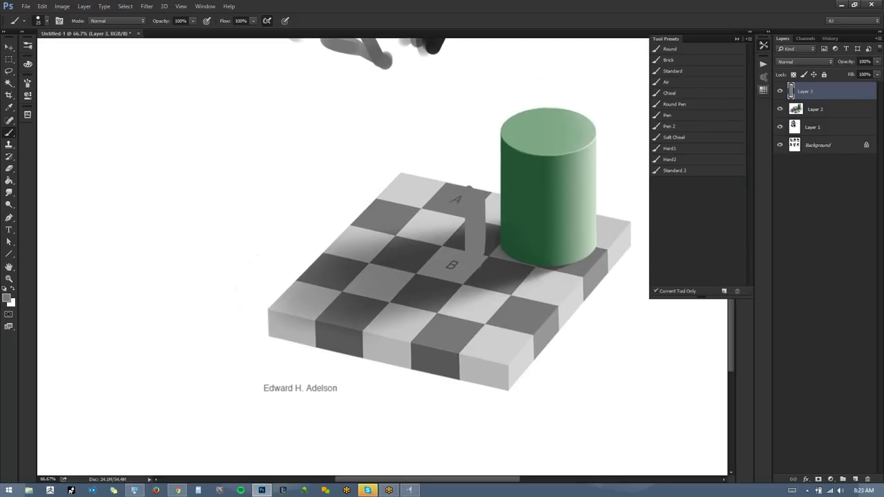
pyautogui.click(780, 91)
pyautogui.press('Tab')
pyautogui.press('z')
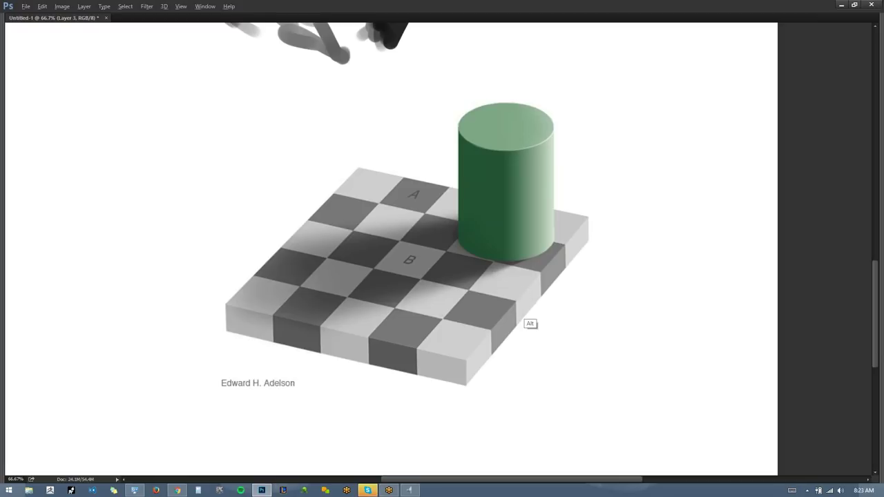
# Switch to Chrome and search Google Images for "table illusion".
pyautogui.hotkey('alt', 'Tab')
pyautogui.click(311, 19)
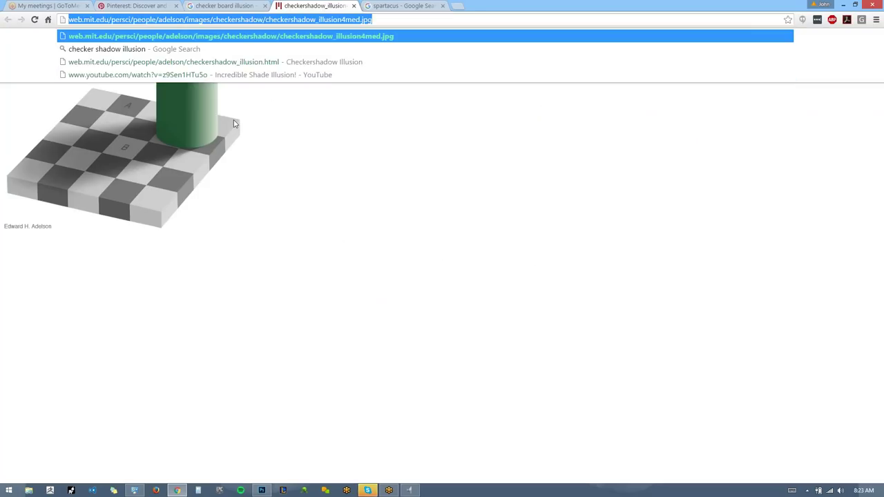
pyautogui.write('table ')
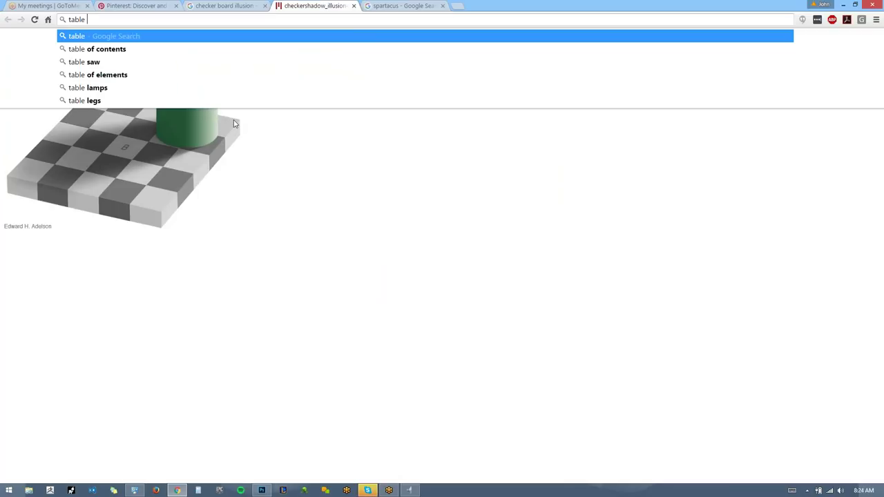
pyautogui.write('illusion')
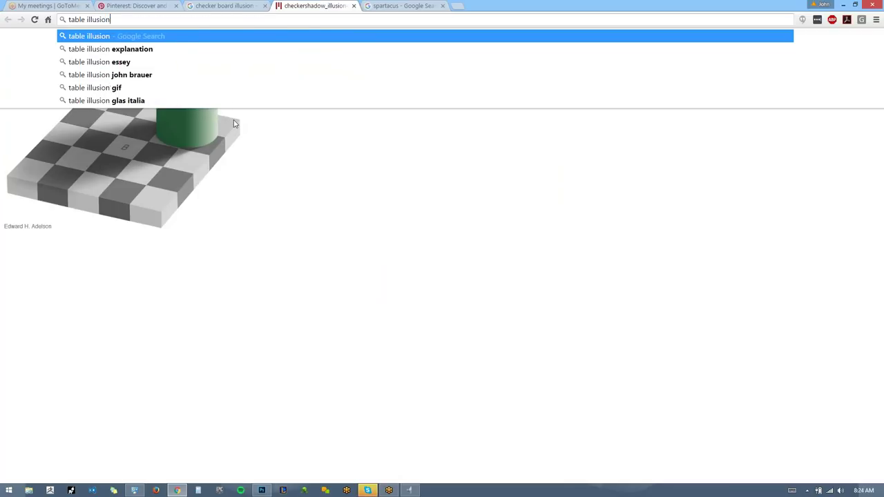
pyautogui.press('Return')
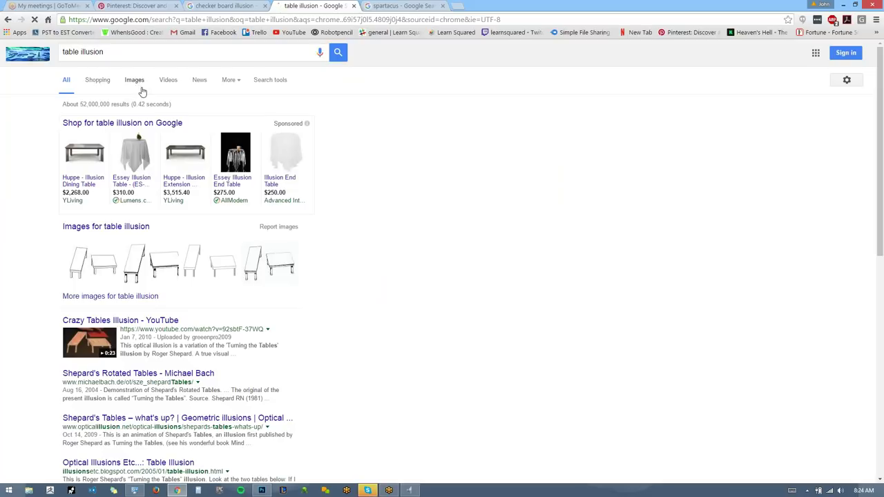
pyautogui.click(138, 86)
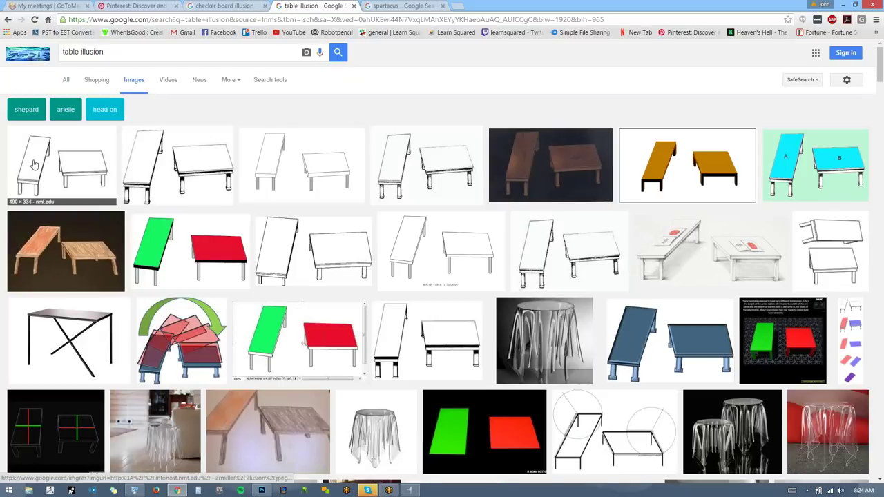
# Open the first table illusion result at full size and copy the image.
pyautogui.click(66, 164)
pyautogui.click(642, 254)
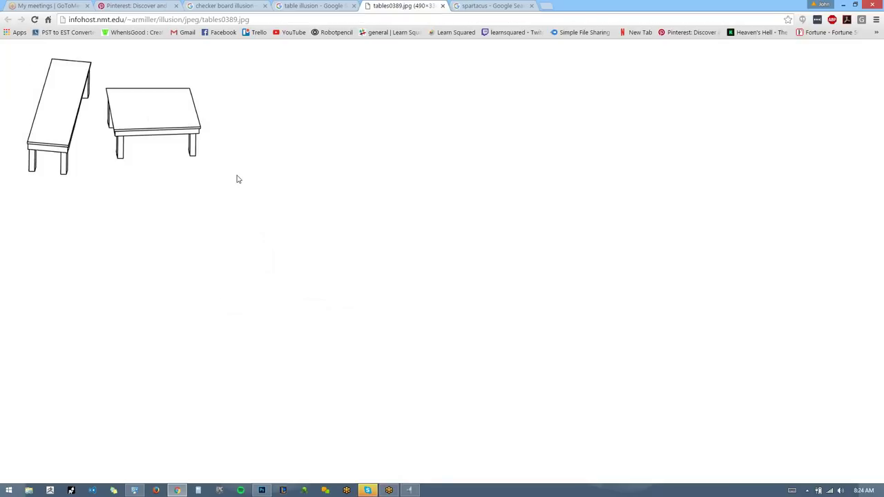
pyautogui.rightClick(130, 108)
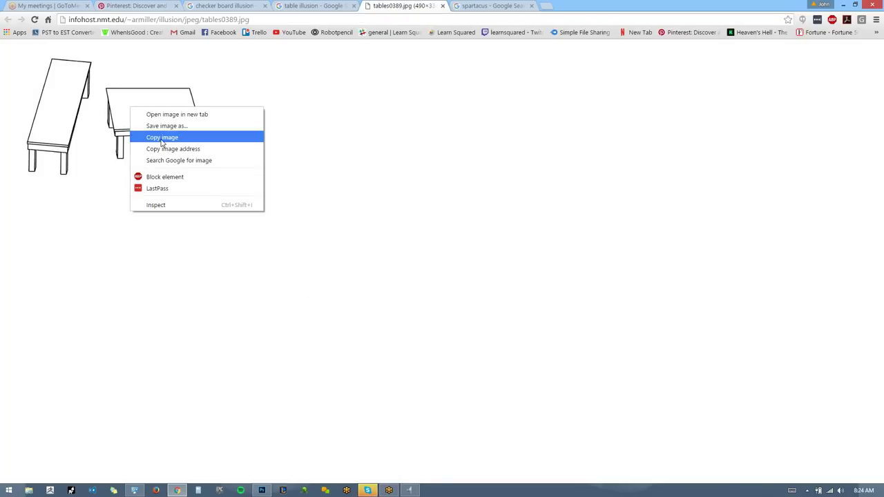
pyautogui.click(159, 138)
# Switch to Photoshop, paste the table illusion image, enlarge it and place it beside the checkerboard.
pyautogui.hotkey('alt', 'Tab')
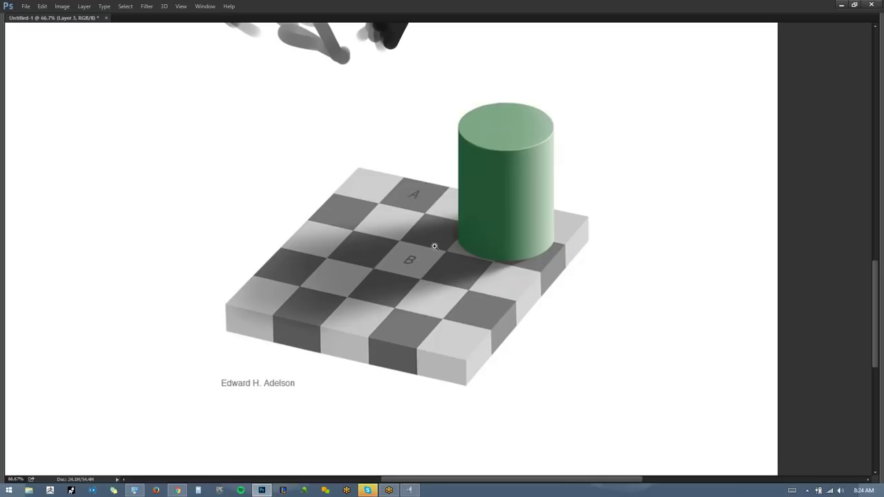
pyautogui.hotkey('ctrl', 'v')
pyautogui.hotkey('ctrl', 't')
pyautogui.moveTo(514, 198); pyautogui.dragTo(618, 139)
pyautogui.moveTo(580, 183); pyautogui.dragTo(607, 134)
pyautogui.press('Return')
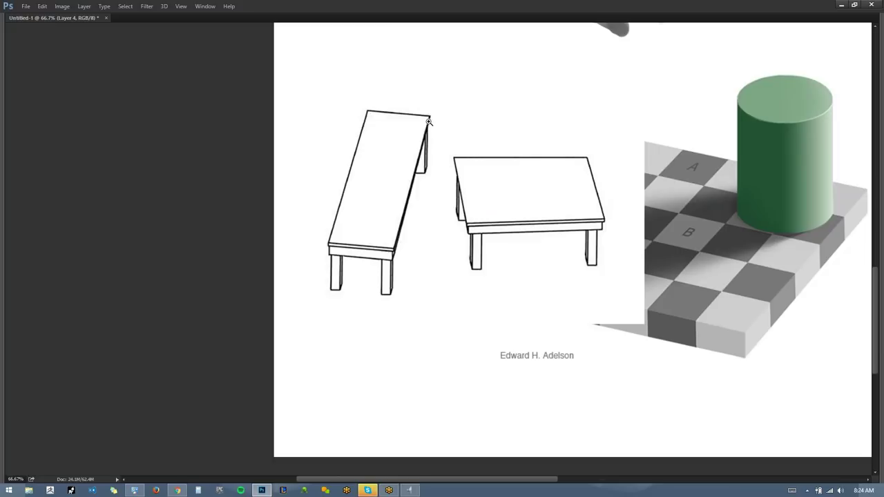
# Set up the Hard2 brush at 35 px with a bright red foreground color.
pyautogui.press('Tab')
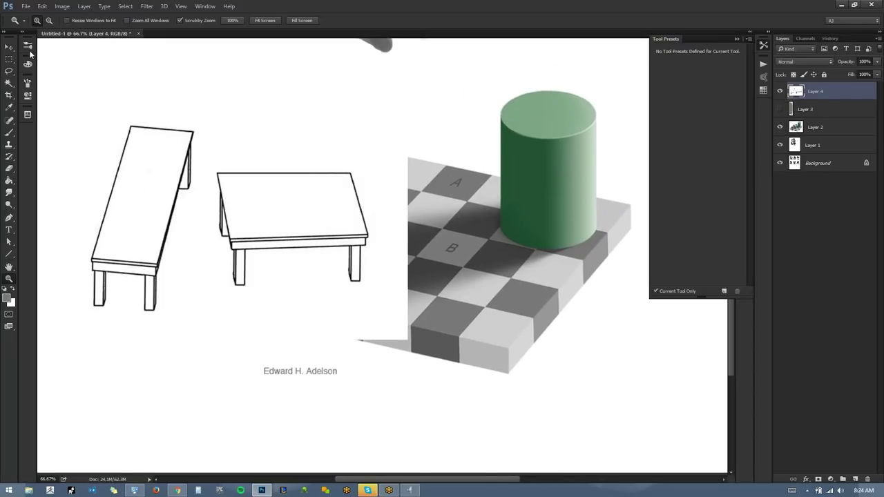
pyautogui.press('b')
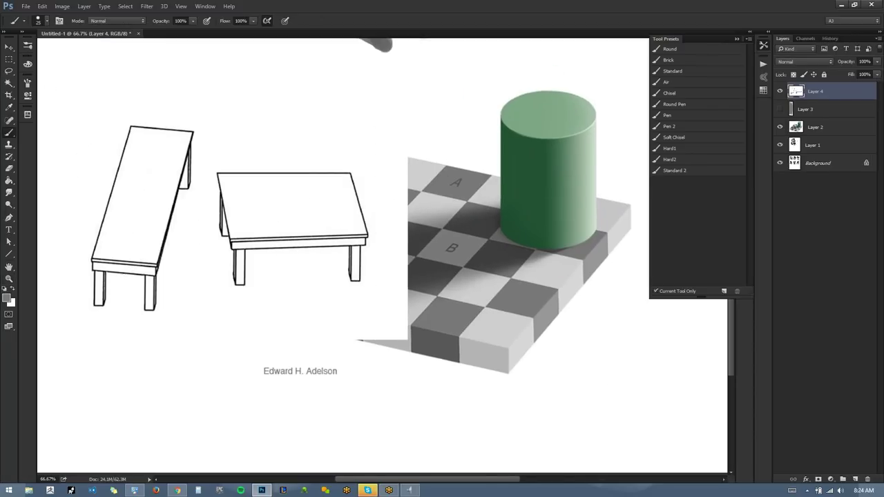
pyautogui.click(692, 162)
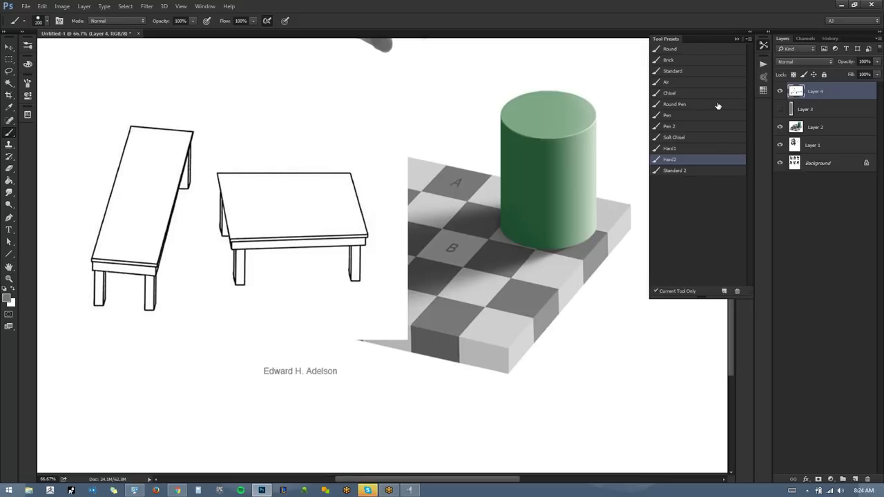
pyautogui.press('[')
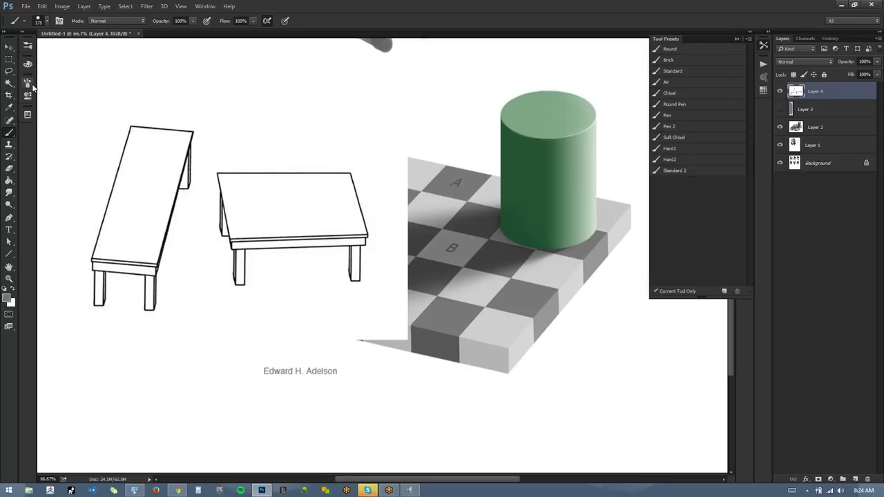
pyautogui.press('[')
pyautogui.press('[')
pyautogui.press('[')
pyautogui.press('[')
pyautogui.press('[')
pyautogui.press('[')
pyautogui.press('[')
pyautogui.press('[')
pyautogui.click(28, 63)
pyautogui.click(173, 65)
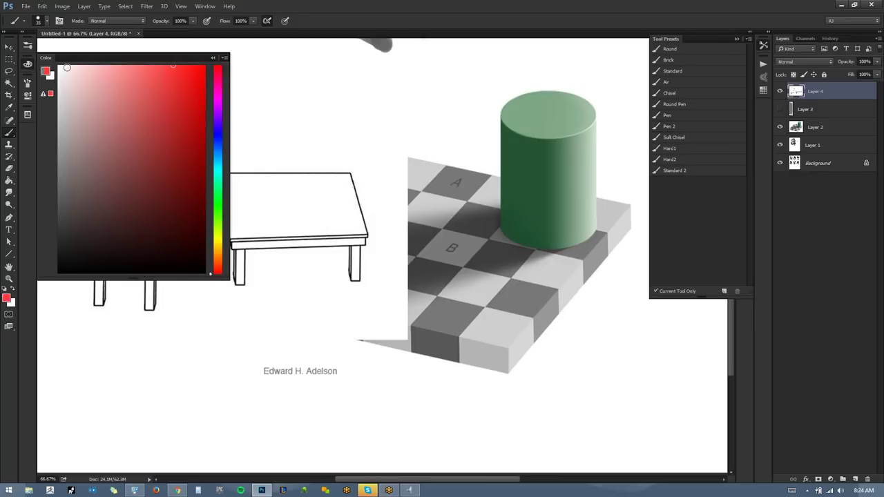
pyautogui.click(28, 63)
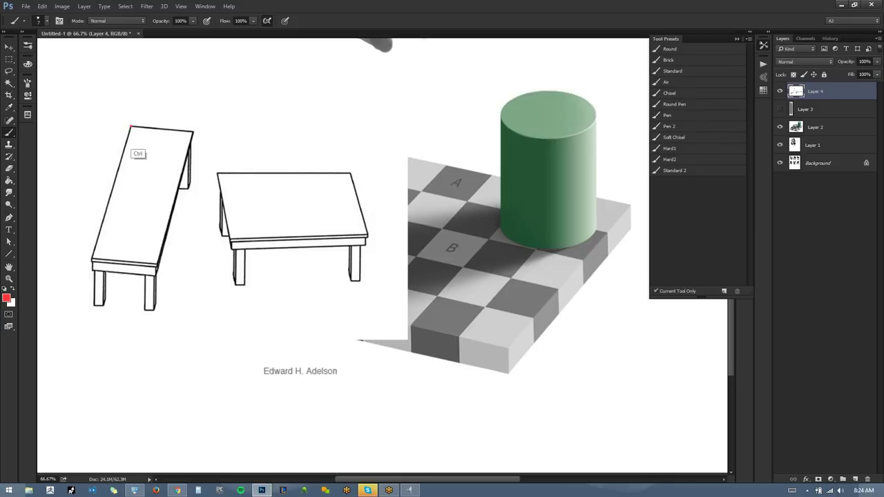
# Try to outline the long narrow tabletop with straight red strokes directly on the table image layer.
pyautogui.click(130, 127)
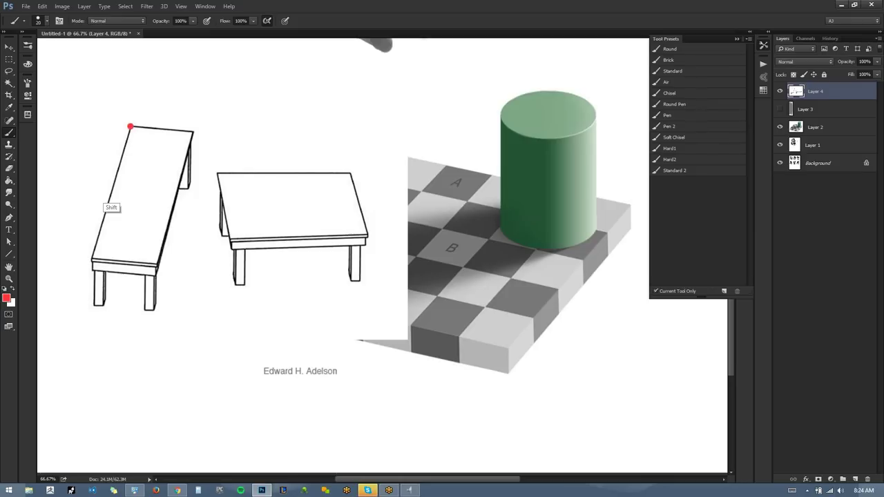
pyautogui.keyDown('shift'); pyautogui.click(89, 260); pyautogui.keyUp('shift')
pyautogui.keyDown('shift'); pyautogui.click(157, 263); pyautogui.keyUp('shift')
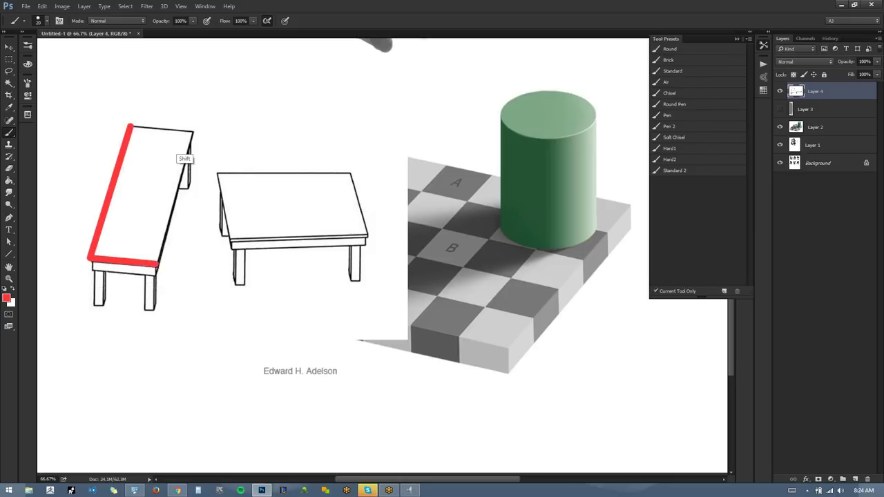
pyautogui.keyDown('shift'); pyautogui.click(193, 129); pyautogui.keyUp('shift')
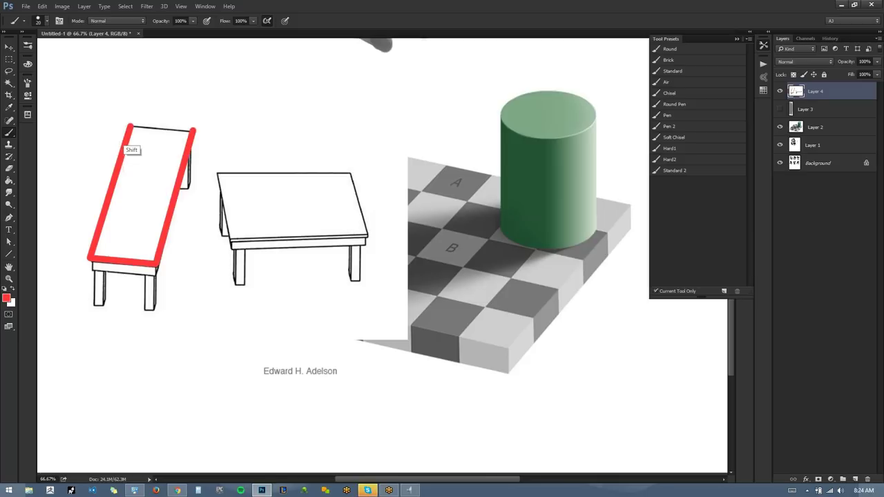
pyautogui.keyDown('shift'); pyautogui.click(130, 126); pyautogui.keyUp('shift')
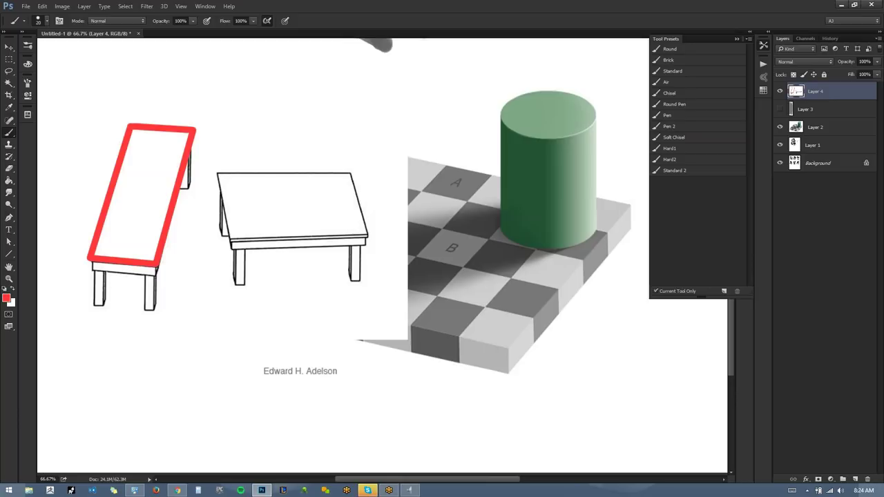
# Undo the red outline strokes made on the table image layer.
pyautogui.hotkey('ctrl', 'alt', 'z')
pyautogui.hotkey('ctrl', 'alt', 'z')
pyautogui.hotkey('ctrl', 'alt', 'z')
pyautogui.hotkey('ctrl', 'alt', 'z')
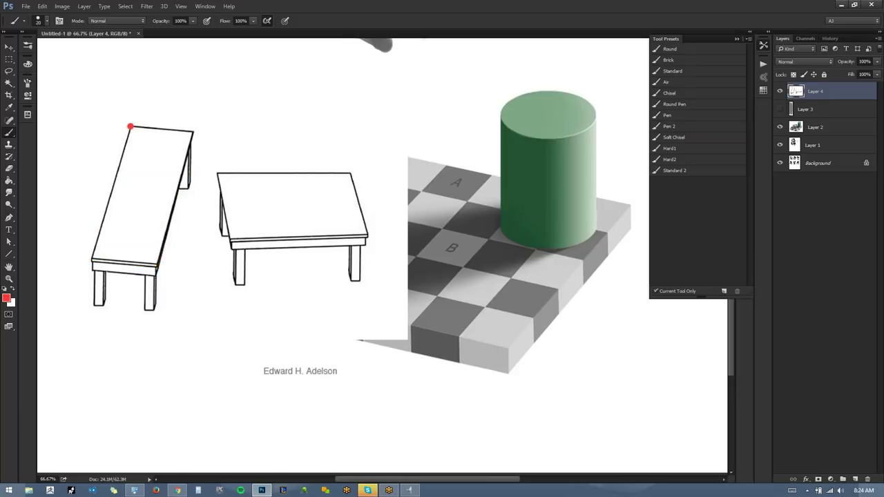
pyautogui.hotkey('ctrl', 'shift', 'alt', 'n')
pyautogui.hotkey('ctrl', 'alt', 'z')
pyautogui.hotkey('ctrl', 'alt', 'z')
# On a new layer, outline the long narrow tabletop with straight red brush strokes at 20 px.
pyautogui.hotkey('ctrl', 'shift', 'alt', 'n')
pyautogui.click(131, 126)
pyautogui.keyDown('shift'); pyautogui.click(89, 261); pyautogui.keyUp('shift')
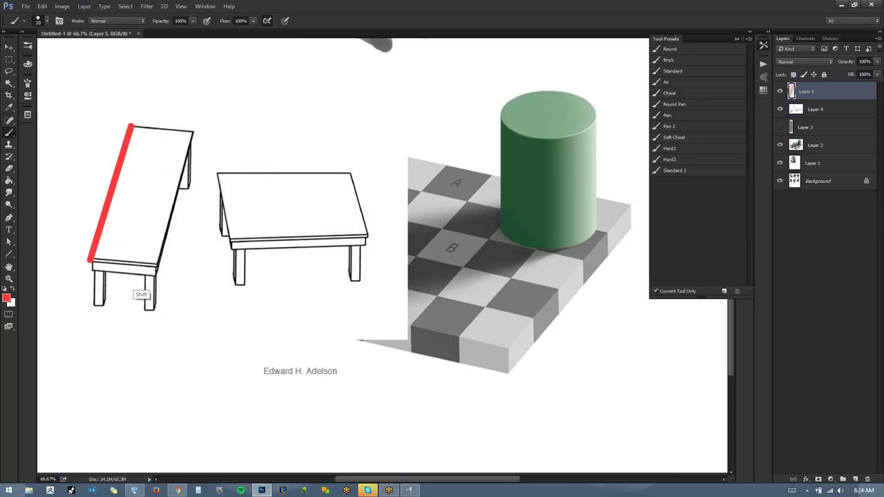
pyautogui.hotkey('ctrl', 'z')
pyautogui.click(91, 259)
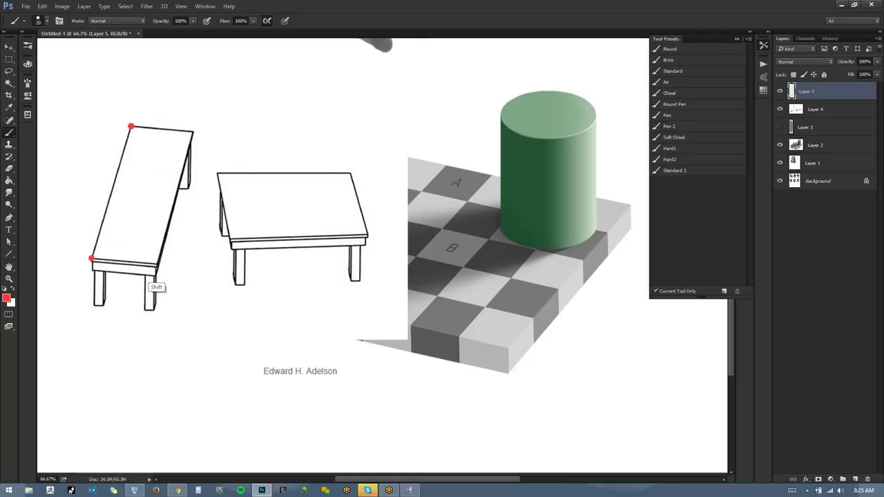
pyautogui.keyDown('shift'); pyautogui.click(155, 262); pyautogui.keyUp('shift')
pyautogui.keyDown('shift'); pyautogui.click(194, 131); pyautogui.keyUp('shift')
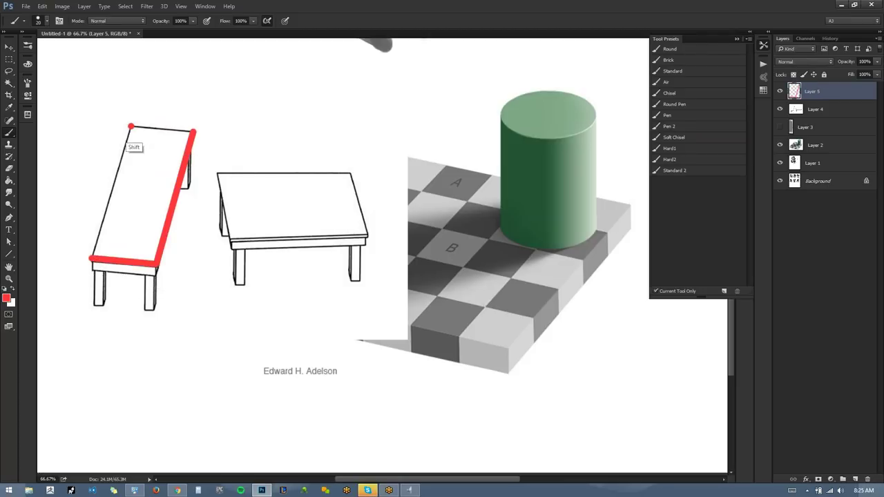
pyautogui.keyDown('shift'); pyautogui.click(131, 127); pyautogui.keyUp('shift')
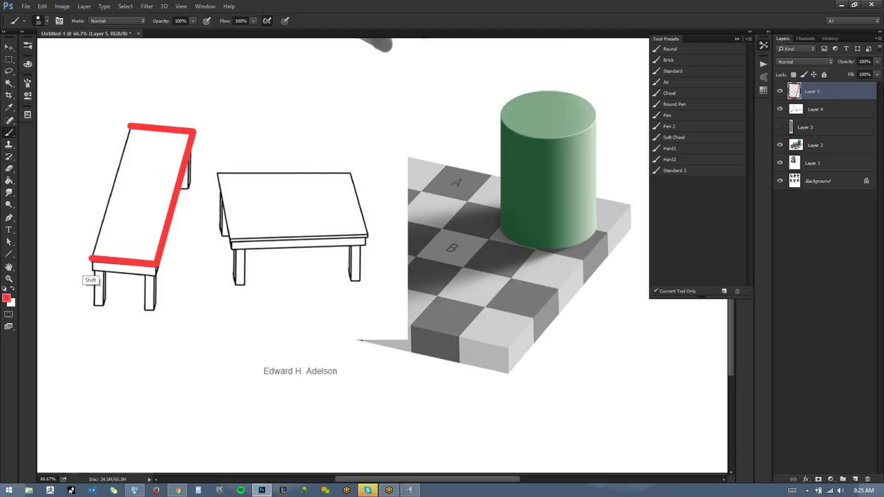
pyautogui.keyDown('shift'); pyautogui.click(91, 260); pyautogui.keyUp('shift')
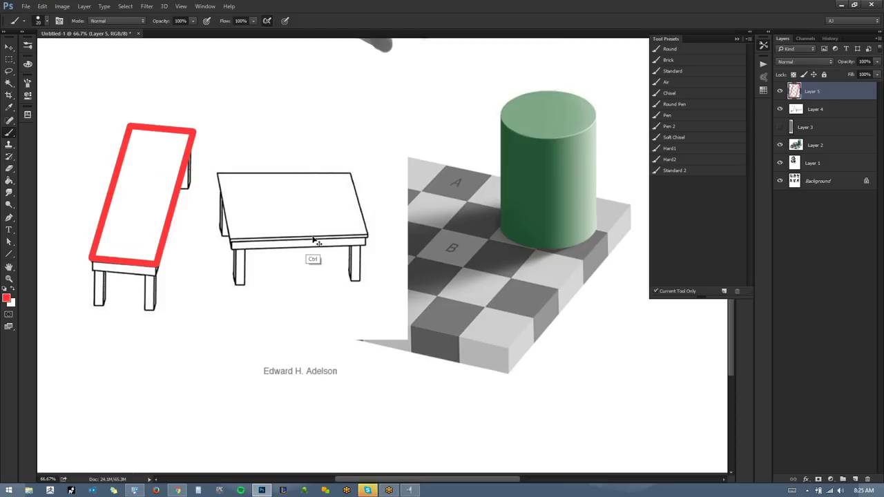
# Move the red outline onto the wide tabletop and rotate it about 72.9 degrees to fit.
pyautogui.press('v')
pyautogui.moveTo(152, 162)
pyautogui.mouseDown()
pyautogui.moveTo(179, 127)
pyautogui.moveTo(266, 97)
pyautogui.moveTo(256, 136)
pyautogui.moveTo(292, 130)
pyautogui.moveTo(245, 138)
pyautogui.moveTo(266, 135)
pyautogui.mouseUp()
pyautogui.press('ctrl')
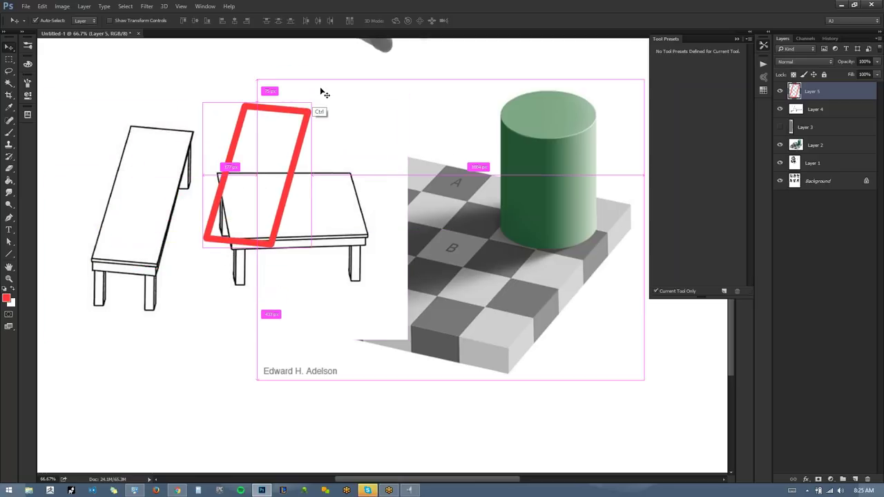
pyautogui.hotkey('ctrl', 't')
pyautogui.moveTo(332, 85); pyautogui.dragTo(368, 207)
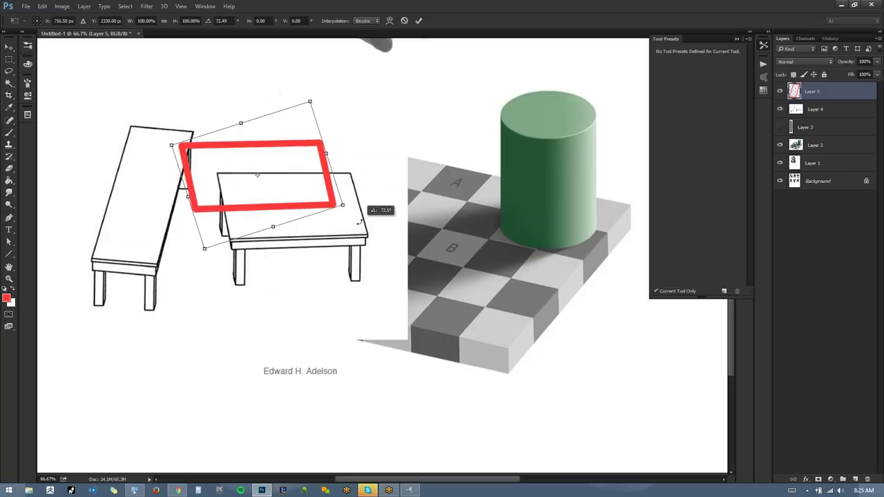
pyautogui.moveTo(313, 178); pyautogui.dragTo(346, 200)
pyautogui.moveTo(403, 158); pyautogui.dragTo(398, 167)
pyautogui.moveTo(341, 205); pyautogui.dragTo(341, 214)
pyautogui.press('Return')
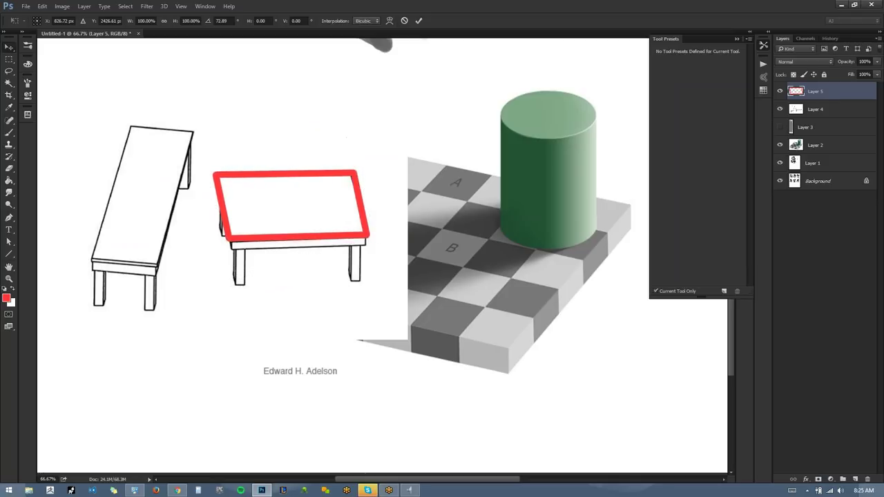
# Undo the outline's placement, and move and rotate it onto the wide tabletop again.
pyautogui.press('ctrl')
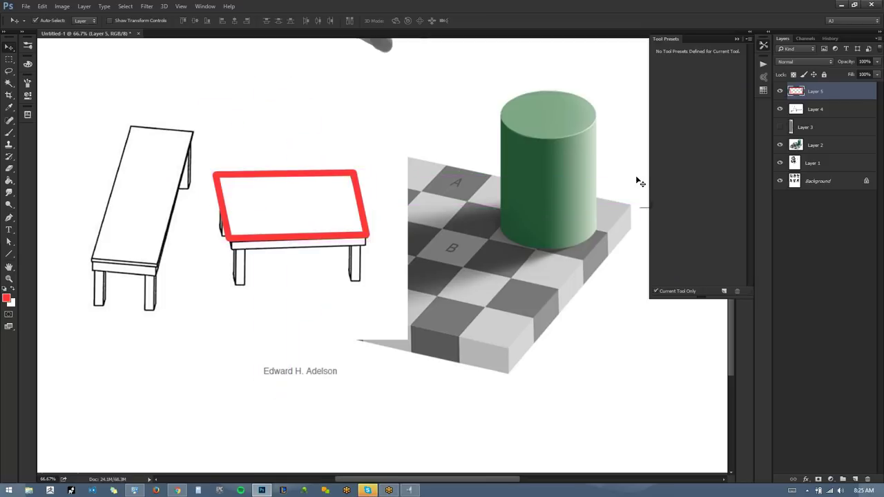
pyautogui.hotkey('ctrl', 'z')
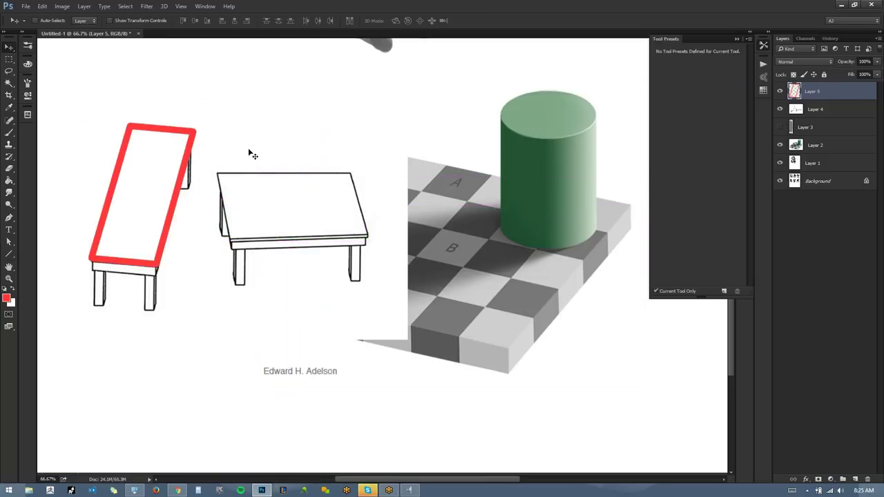
pyautogui.press('ctrl')
pyautogui.hotkey('ctrl', 't')
pyautogui.moveTo(327, 161); pyautogui.dragTo(362, 211)
pyautogui.moveTo(405, 187); pyautogui.dragTo(404, 183)
pyautogui.moveTo(362, 214); pyautogui.dragTo(359, 217)
pyautogui.press('Return')
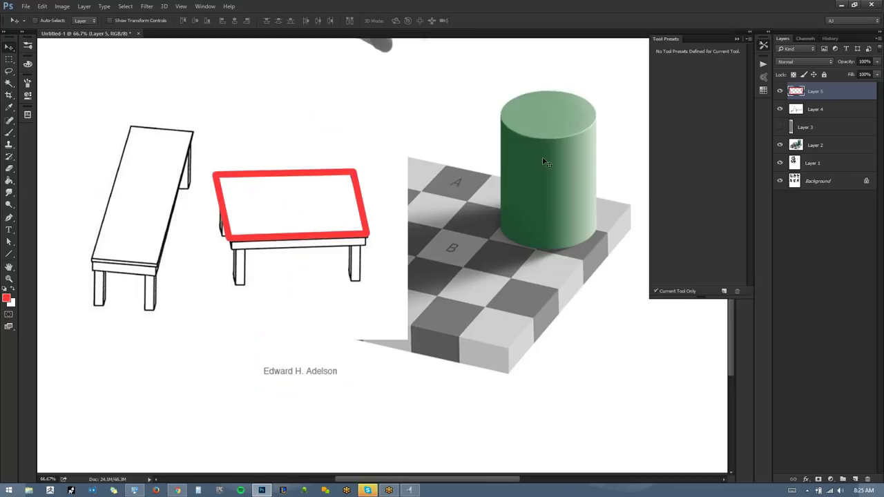
# Repeatedly undo and redo the transform to compare the outline on both tabletops, ending on the narrow one.
pyautogui.hotkey('ctrl', 'z')
pyautogui.hotkey('ctrl', 'z')
pyautogui.hotkey('ctrl', 'z')
pyautogui.hotkey('ctrl', 'z')
pyautogui.hotkey('ctrl', 'z')
pyautogui.hotkey('ctrl', 'z')
pyautogui.hotkey('ctrl', 'z')
pyautogui.hotkey('ctrl', 'z')
pyautogui.hotkey('ctrl', 'z')
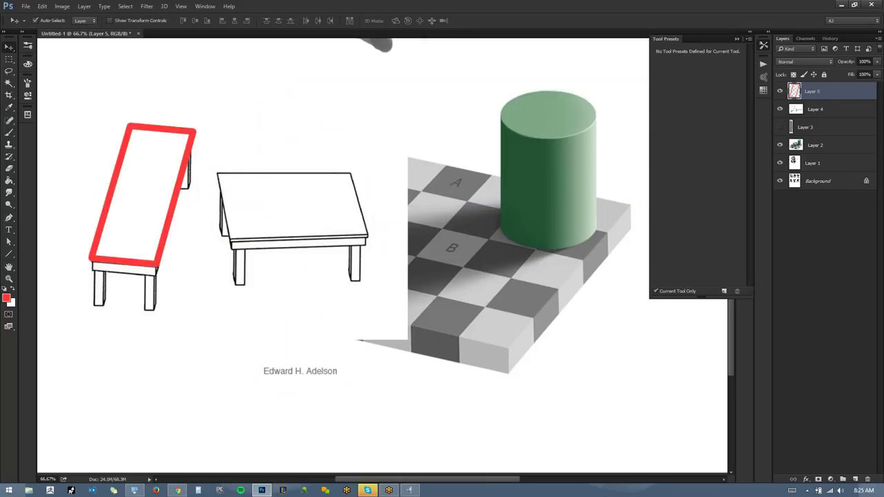
pyautogui.hotkey('ctrl', 'z')
pyautogui.hotkey('ctrl', 'z')
pyautogui.hotkey('ctrl', 'z')
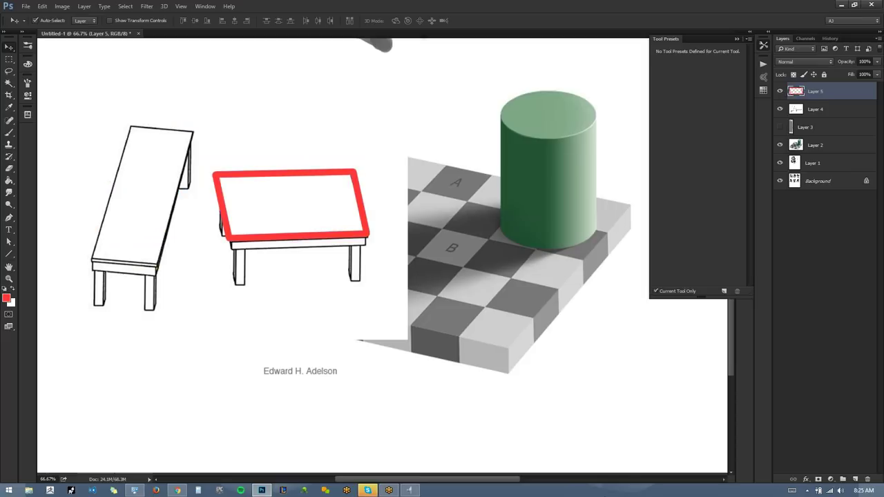
pyautogui.hotkey('ctrl', 'z')
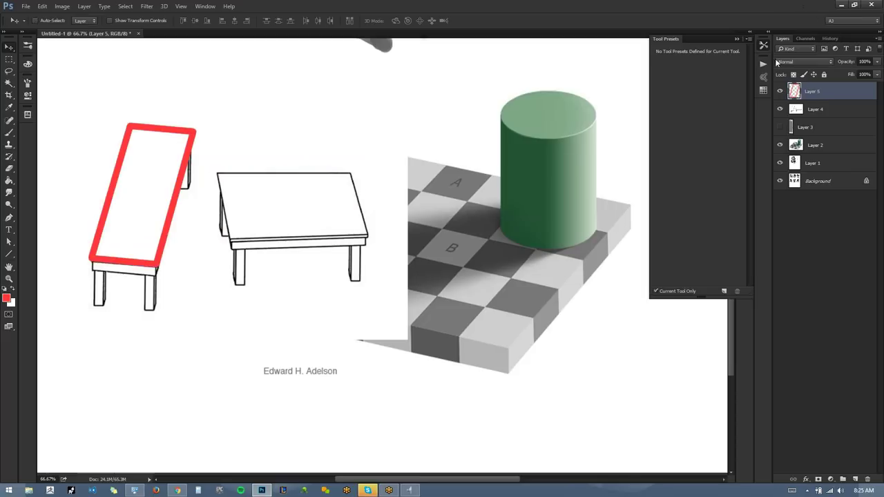
# Hide the red outline and table image layers and make the checkerboard layer active.
pyautogui.click(780, 90)
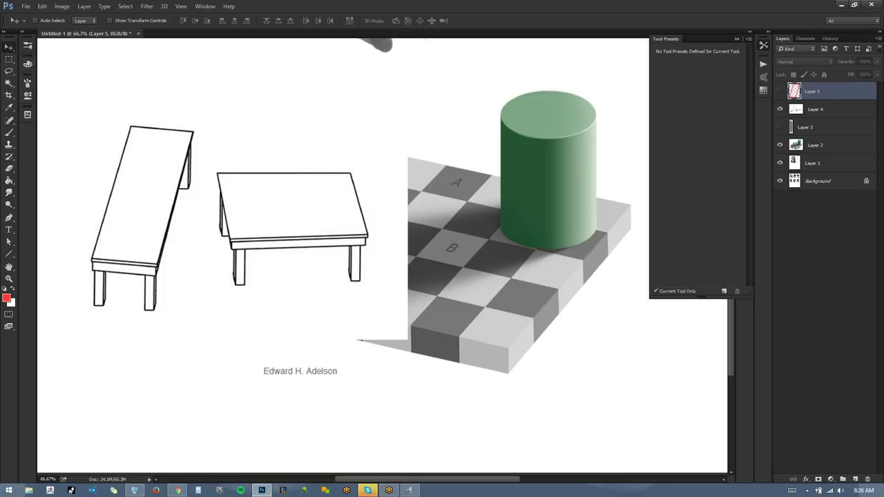
pyautogui.click(779, 111)
pyautogui.click(808, 128)
pyautogui.click(805, 149)
# With the Round brush, lighten square B in white and darken the dark squares beside it in black.
pyautogui.moveTo(541, 200); pyautogui.dragTo(408, 166)
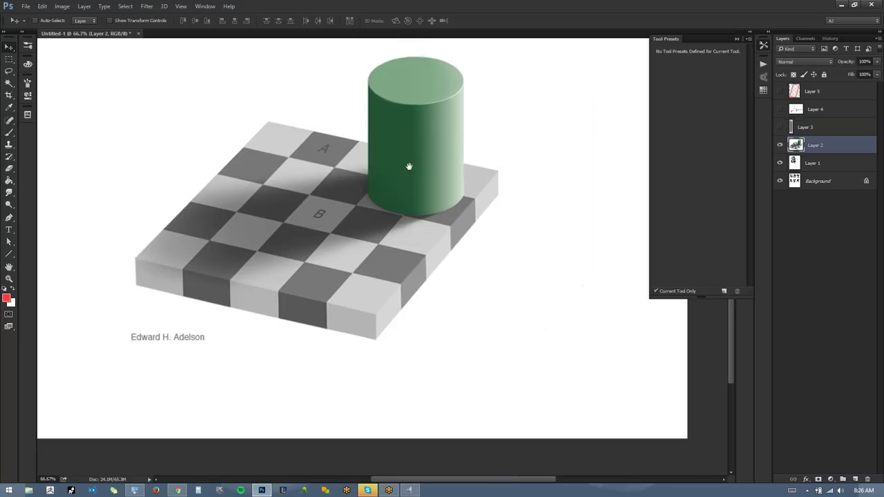
pyautogui.press('b')
pyautogui.click(682, 49)
pyautogui.press('d')
pyautogui.press('x')
pyautogui.moveTo(303, 206)
pyautogui.mouseDown()
pyautogui.moveTo(349, 210)
pyautogui.moveTo(303, 215)
pyautogui.moveTo(341, 219)
pyautogui.moveTo(318, 227)
pyautogui.mouseUp()
pyautogui.press('x')
pyautogui.moveTo(319, 183)
pyautogui.mouseDown()
pyautogui.moveTo(358, 185)
pyautogui.moveTo(331, 199)
pyautogui.moveTo(262, 199)
pyautogui.moveTo(268, 212)
pyautogui.mouseUp()
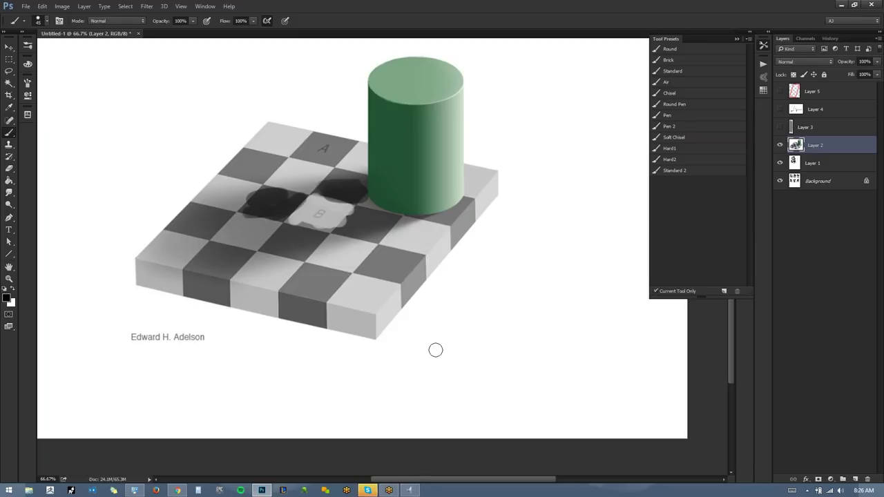
# Undo the white and black strokes painted on the checkerboard.
pyautogui.hotkey('ctrl', 'alt', 'z')
pyautogui.hotkey('ctrl', 'alt', 'z')
pyautogui.hotkey('ctrl', 'alt', 'z')
pyautogui.hotkey('ctrl', 'alt', 'z')
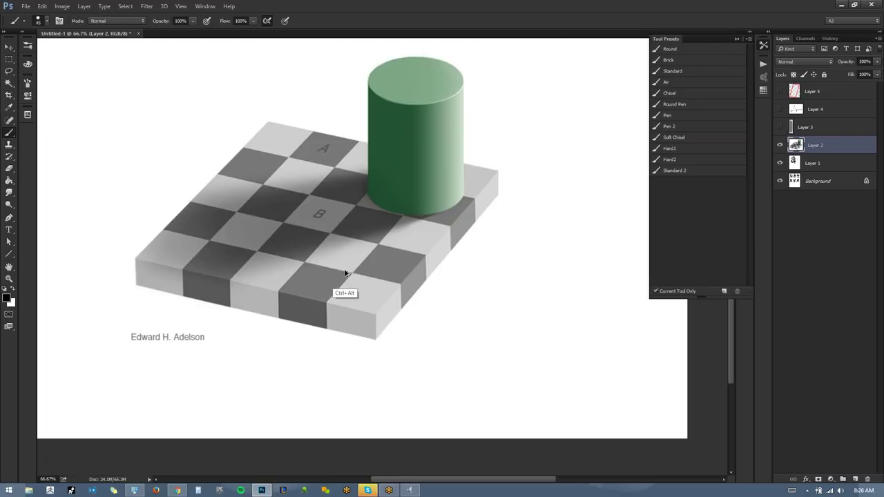
# Add a new layer and make a tall rectangular selection on the blank canvas beside the green cylinder.
pyautogui.moveTo(518, 271)
pyautogui.mouseDown()
pyautogui.moveTo(358, 261)
pyautogui.moveTo(419, 333)
pyautogui.mouseUp()
pyautogui.hotkey('ctrl', 'shift', 'alt', 'n')
pyautogui.press('m')
pyautogui.moveTo(380, 52); pyautogui.dragTo(473, 286)
# Fill the tall selection with dark grey using the brush at 175 px.
pyautogui.press('b')
pyautogui.press(']')
pyautogui.press(']')
pyautogui.press(']')
pyautogui.press(']')
pyautogui.press(']')
pyautogui.press(']')
pyautogui.press(']')
pyautogui.press(']')
pyautogui.press(']')
pyautogui.moveTo(391, 57); pyautogui.dragTo(452, 138)
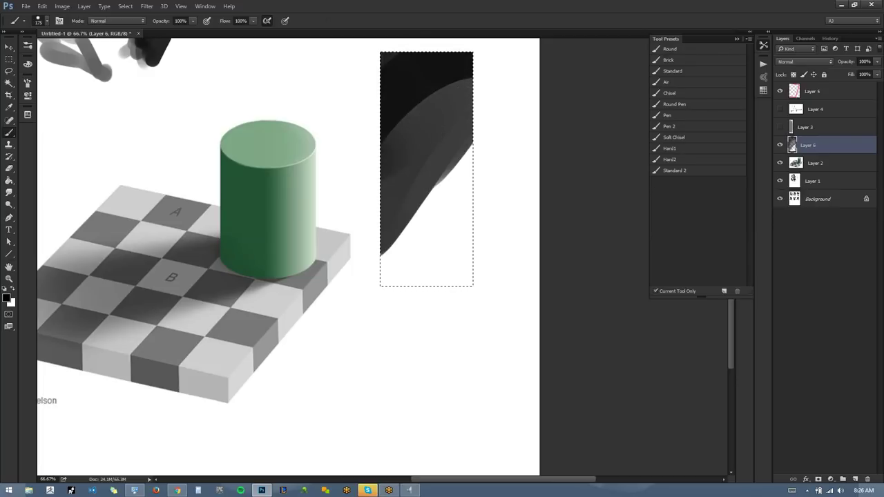
pyautogui.keyDown('alt'); pyautogui.click(410, 184); pyautogui.keyUp('alt')
pyautogui.moveTo(411, 184)
pyautogui.mouseDown()
pyautogui.moveTo(343, 89)
pyautogui.moveTo(407, 108)
pyautogui.moveTo(469, 177)
pyautogui.moveTo(531, 151)
pyautogui.moveTo(550, 203)
pyautogui.moveTo(535, 216)
pyautogui.moveTo(464, 195)
pyautogui.moveTo(407, 151)
pyautogui.moveTo(413, 125)
pyautogui.moveTo(486, 117)
pyautogui.moveTo(360, 111)
pyautogui.moveTo(486, 210)
pyautogui.mouseUp()
# Paint a slanted lighter grey band across the middle of the dark grey rectangle.
pyautogui.press('d')
pyautogui.press('x')
pyautogui.moveTo(508, 124)
pyautogui.mouseDown()
pyautogui.moveTo(480, 125)
pyautogui.moveTo(516, 136)
pyautogui.mouseUp()
pyautogui.keyDown('alt'); pyautogui.click(447, 158); pyautogui.keyUp('alt')
pyautogui.moveTo(447, 157)
pyautogui.mouseDown()
pyautogui.moveTo(501, 118)
pyautogui.moveTo(347, 198)
pyautogui.moveTo(397, 161)
pyautogui.mouseUp()
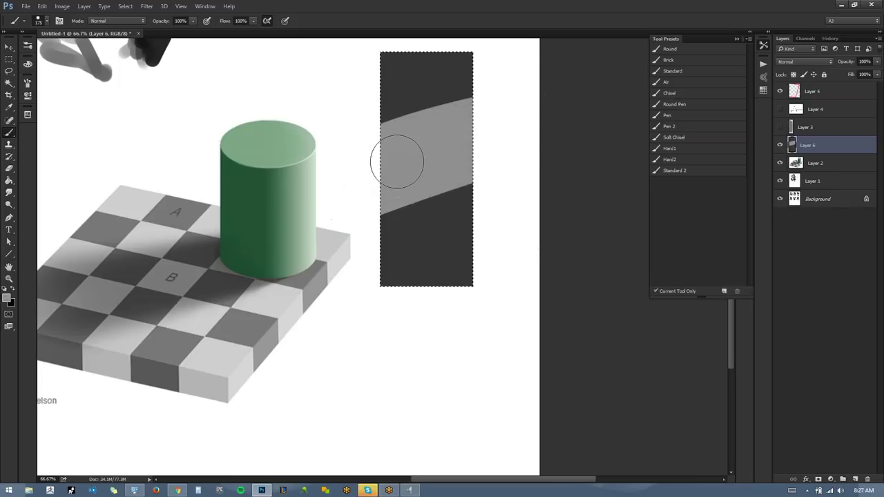
# Deselect, paint a thick black vertical stroke over one side of the banded rectangle on a new layer, and set its fill to 60%.
pyautogui.hotkey('ctrl', 'd')
pyautogui.moveTo(507, 322); pyautogui.dragTo(503, 382)
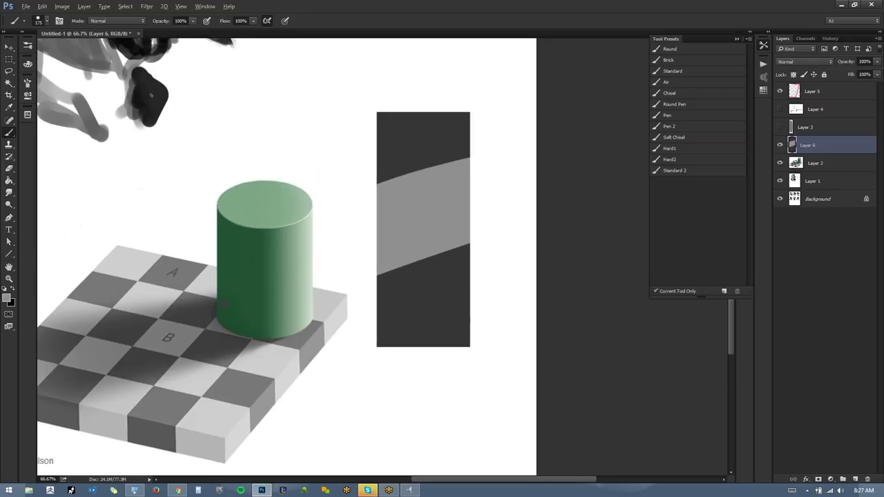
pyautogui.hotkey('ctrl', 'shift', 'alt', 'n')
pyautogui.press('d')
pyautogui.moveTo(459, 80)
pyautogui.mouseDown()
pyautogui.moveTo(468, 144)
pyautogui.moveTo(456, 87)
pyautogui.moveTo(438, 399)
pyautogui.mouseUp()
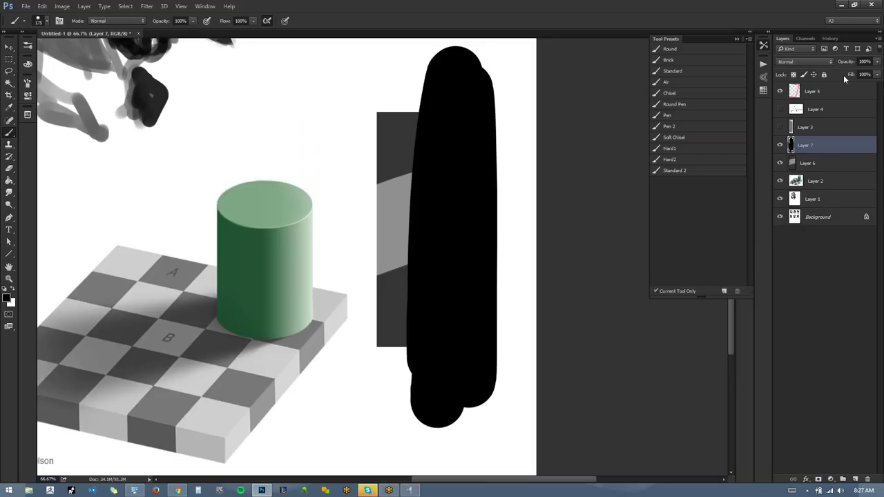
pyautogui.moveTo(845, 76); pyautogui.dragTo(836, 77)
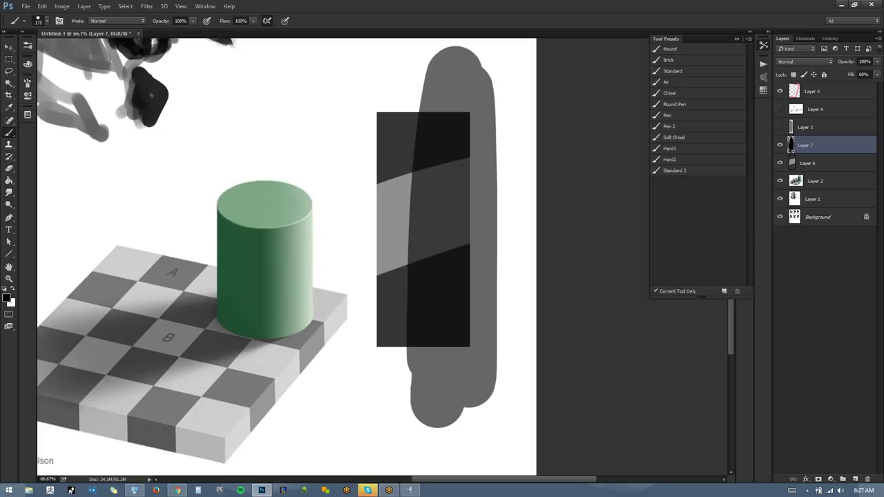
# On a new layer, paint subtle dark grey variations with sampled tones and a 30 px brush inside the shaded part of the band.
pyautogui.press('z')
pyautogui.click(458, 211)
pyautogui.click(457, 200)
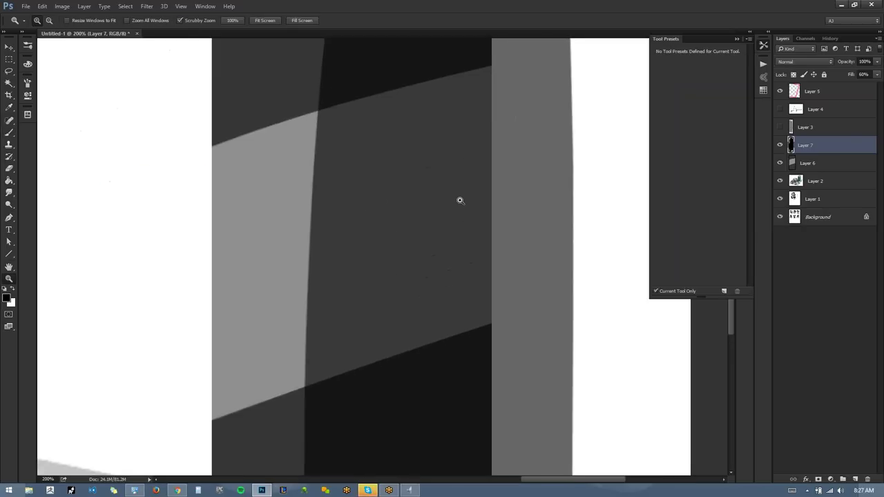
pyautogui.hotkey('ctrl', 'shift', 'alt', 'n')
pyautogui.press('b')
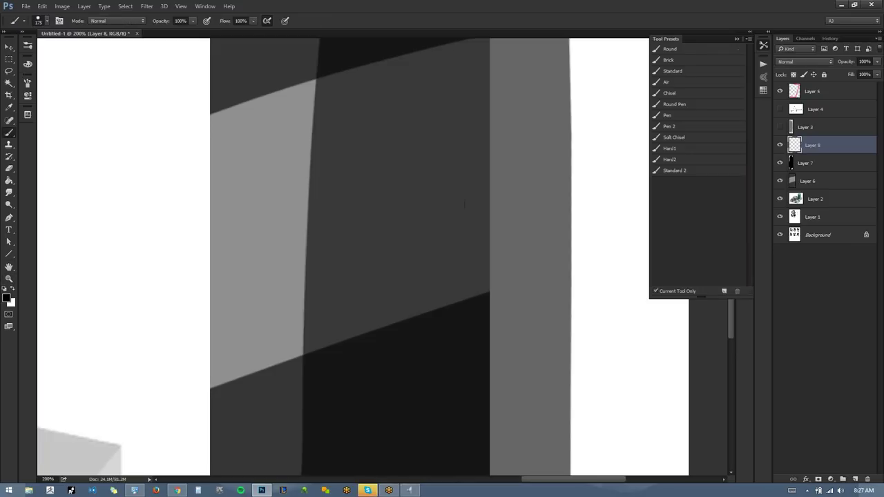
pyautogui.press('[')
pyautogui.press('[')
pyautogui.press('[')
pyautogui.press('[')
pyautogui.press('[')
pyautogui.press('[')
pyautogui.press('[')
pyautogui.press('[')
pyautogui.press('[')
pyautogui.moveTo(355, 182)
pyautogui.mouseDown()
pyautogui.moveTo(363, 270)
pyautogui.moveTo(390, 280)
pyautogui.mouseUp()
pyautogui.keyDown('alt'); pyautogui.click(401, 214); pyautogui.keyUp('alt')
pyautogui.keyDown('alt'); pyautogui.click(344, 233); pyautogui.keyUp('alt')
pyautogui.moveTo(349, 188)
pyautogui.mouseDown()
pyautogui.moveTo(360, 243)
pyautogui.moveTo(413, 191)
pyautogui.moveTo(363, 230)
pyautogui.moveTo(417, 131)
pyautogui.mouseUp()
pyautogui.moveTo(410, 80)
pyautogui.mouseDown()
pyautogui.moveTo(463, 118)
pyautogui.moveTo(371, 126)
pyautogui.mouseUp()
pyautogui.moveTo(361, 224)
pyautogui.mouseDown()
pyautogui.moveTo(373, 274)
pyautogui.moveTo(394, 204)
pyautogui.mouseUp()
pyautogui.click(394, 394)
pyautogui.keyDown('alt'); pyautogui.click(377, 110); pyautogui.keyUp('alt')
pyautogui.moveTo(394, 97); pyautogui.dragTo(373, 124)
pyautogui.keyDown('alt'); pyautogui.click(387, 84); pyautogui.keyUp('alt')
pyautogui.moveTo(397, 87); pyautogui.dragTo(435, 100)
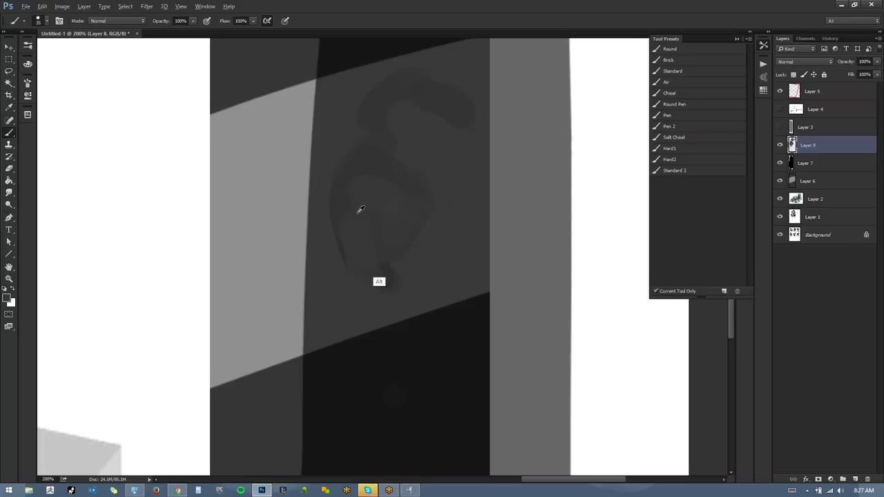
# Try painting a spot of the shaded band's dark grey on the lit part of the band, and undo the test strokes.
pyautogui.press('alt')
pyautogui.keyDown('alt'); pyautogui.click(377, 154); pyautogui.keyUp('alt')
pyautogui.moveTo(252, 162)
pyautogui.mouseDown()
pyautogui.moveTo(247, 178)
pyautogui.moveTo(260, 175)
pyautogui.moveTo(242, 188)
pyautogui.mouseUp()
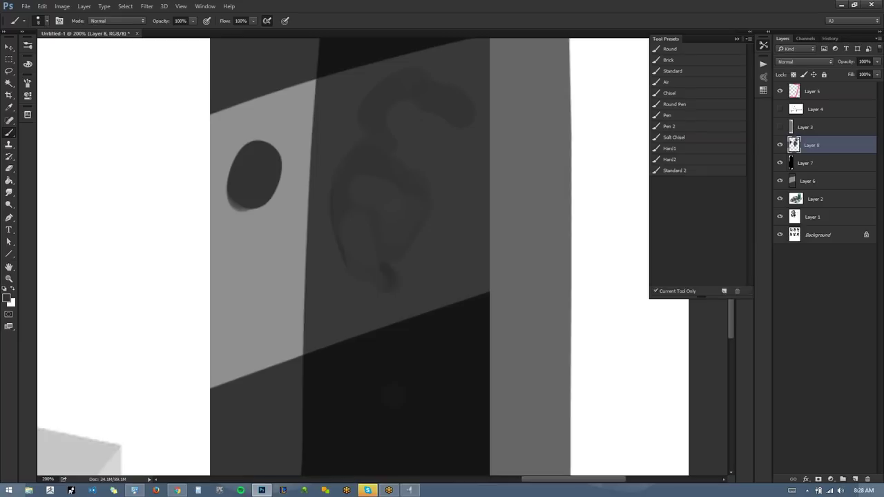
pyautogui.moveTo(272, 169)
pyautogui.mouseDown()
pyautogui.moveTo(349, 159)
pyautogui.moveTo(269, 189)
pyautogui.moveTo(366, 166)
pyautogui.mouseUp()
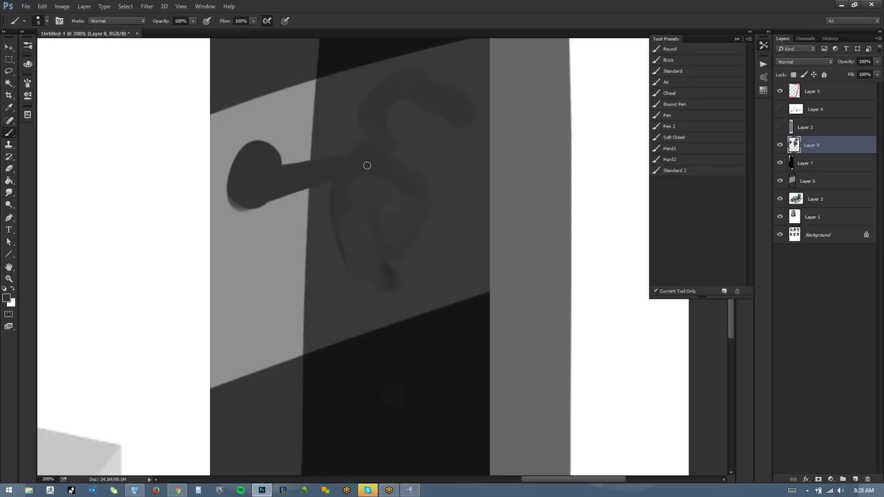
pyautogui.hotkey('ctrl', 'z')
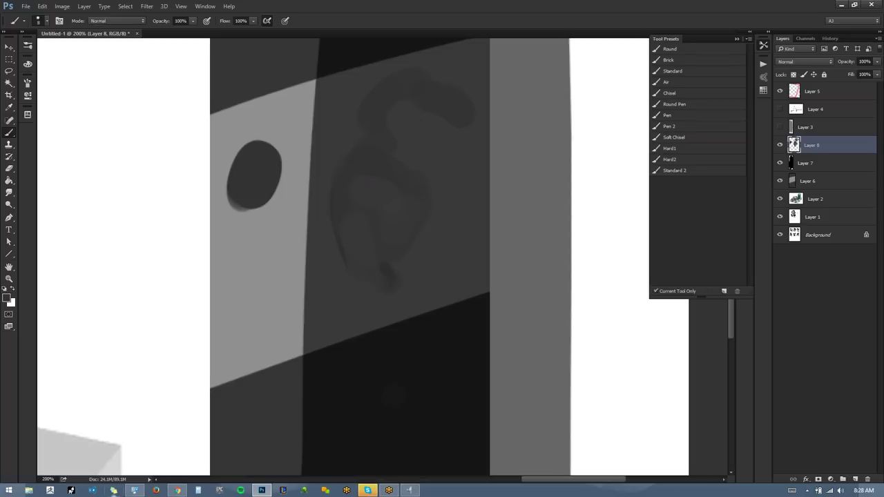
pyautogui.hotkey('ctrl', 'z')
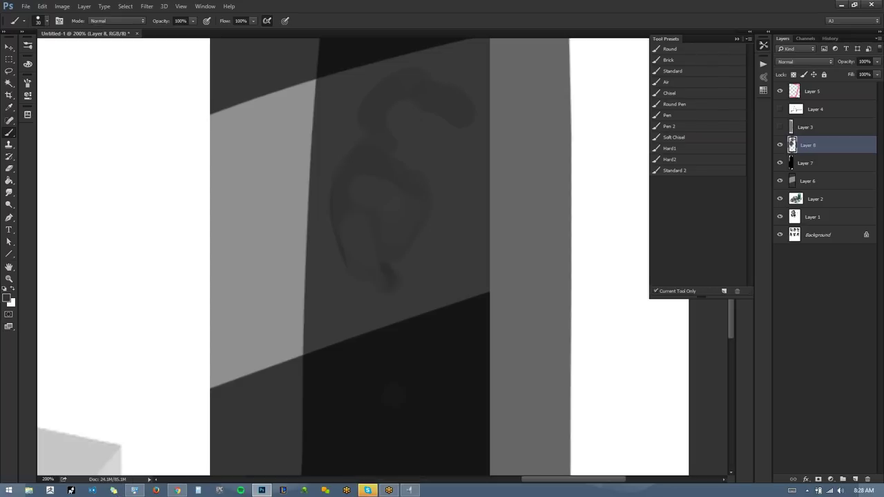
pyautogui.moveTo(268, 163); pyautogui.dragTo(278, 184)
pyautogui.hotkey('ctrl', 'z')
# Paint subtle mid-grey variations with sampled tones inside the lit part of the band.
pyautogui.keyDown('alt'); pyautogui.click(274, 189); pyautogui.keyUp('alt')
pyautogui.moveTo(269, 145)
pyautogui.mouseDown()
pyautogui.moveTo(280, 183)
pyautogui.moveTo(252, 256)
pyautogui.moveTo(278, 227)
pyautogui.moveTo(278, 161)
pyautogui.moveTo(240, 178)
pyautogui.moveTo(275, 154)
pyautogui.moveTo(258, 199)
pyautogui.mouseUp()
pyautogui.keyDown('alt'); pyautogui.click(283, 132); pyautogui.keyUp('alt')
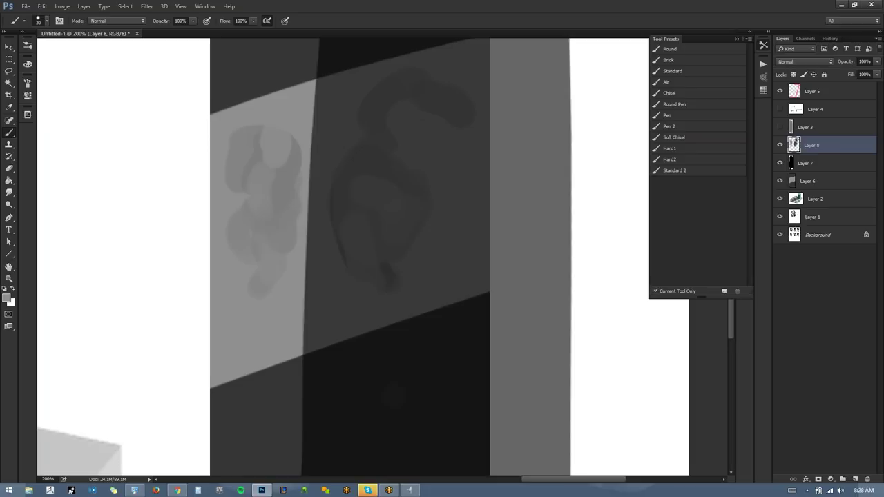
pyautogui.keyDown('alt'); pyautogui.click(243, 142); pyautogui.keyUp('alt')
# Hide Layer 8 and scribble black across the lit and shaded parts of the band on a new layer above Layer 7.
pyautogui.click(780, 146)
pyautogui.click(804, 164)
pyautogui.hotkey('ctrl', 'shift', 'alt', 'n')
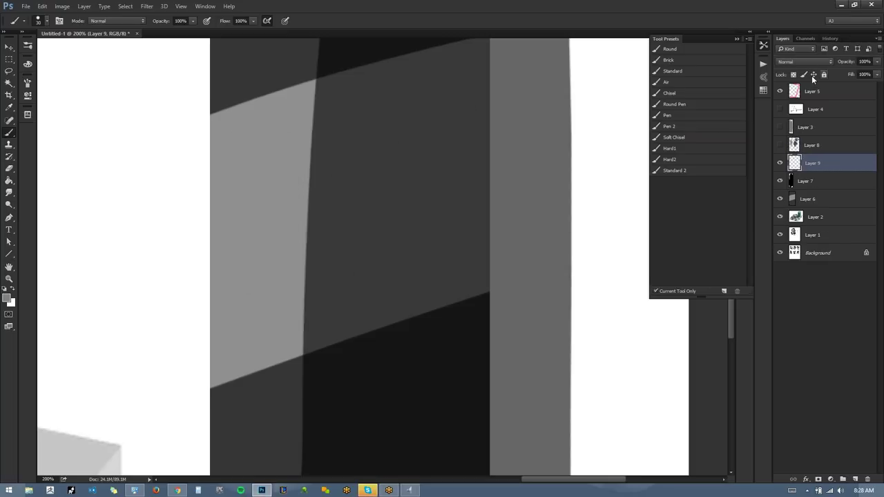
pyautogui.press('d')
pyautogui.moveTo(381, 159); pyautogui.dragTo(411, 153)
pyautogui.moveTo(398, 195)
pyautogui.mouseDown()
pyautogui.moveTo(282, 182)
pyautogui.moveTo(264, 169)
pyautogui.moveTo(300, 265)
pyautogui.moveTo(322, 294)
pyautogui.moveTo(265, 253)
pyautogui.moveTo(265, 159)
pyautogui.moveTo(375, 143)
pyautogui.moveTo(309, 200)
pyautogui.moveTo(394, 210)
pyautogui.moveTo(397, 239)
pyautogui.moveTo(376, 275)
pyautogui.mouseUp()
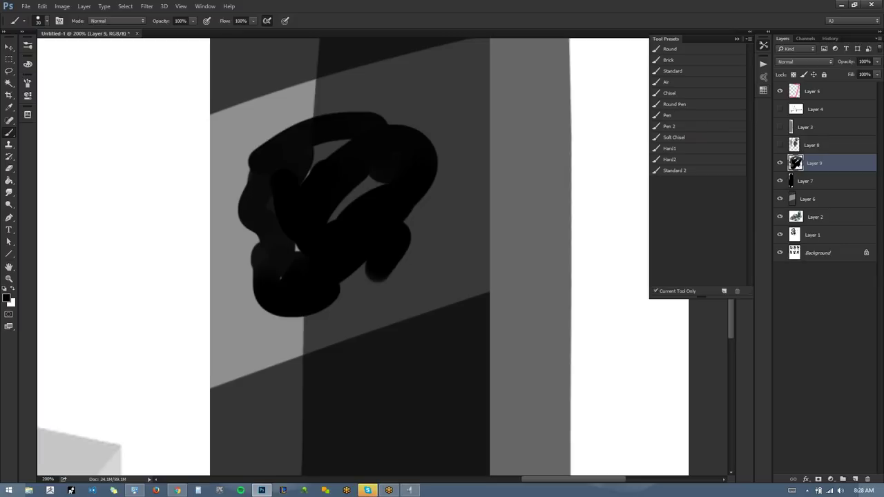
# Set the fill of the black scribble layer to 8%.
pyautogui.moveTo(833, 81); pyautogui.dragTo(810, 84)
pyautogui.write('8')
pyautogui.press('Return')
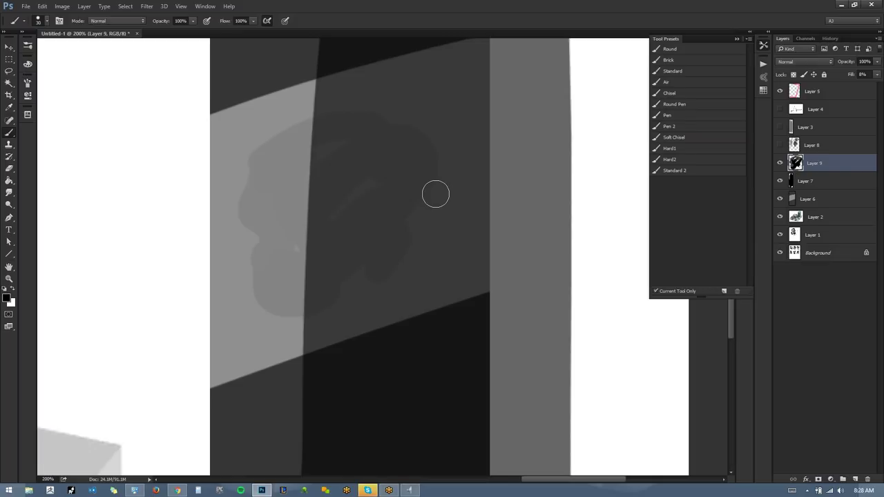
# Hide the scribble layer, Layer 9, and show and select Layer 8 with the painted tone variations.
pyautogui.click(780, 163)
pyautogui.click(779, 145)
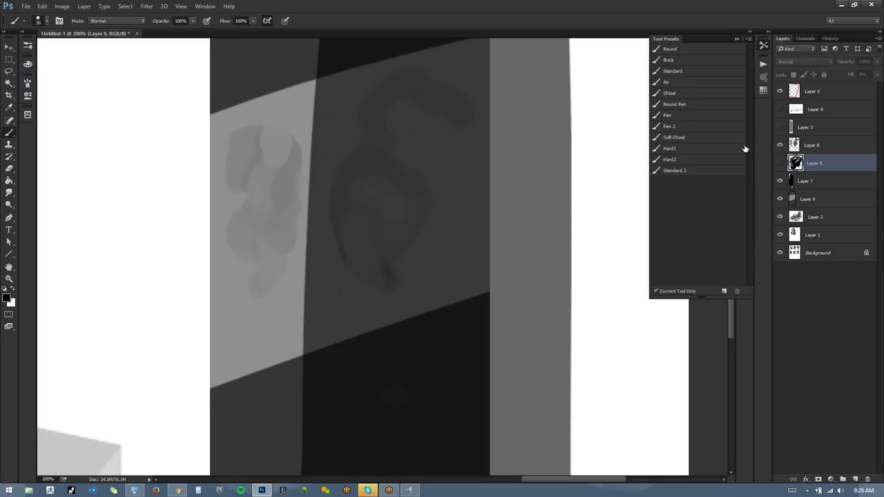
pyautogui.click(825, 145)
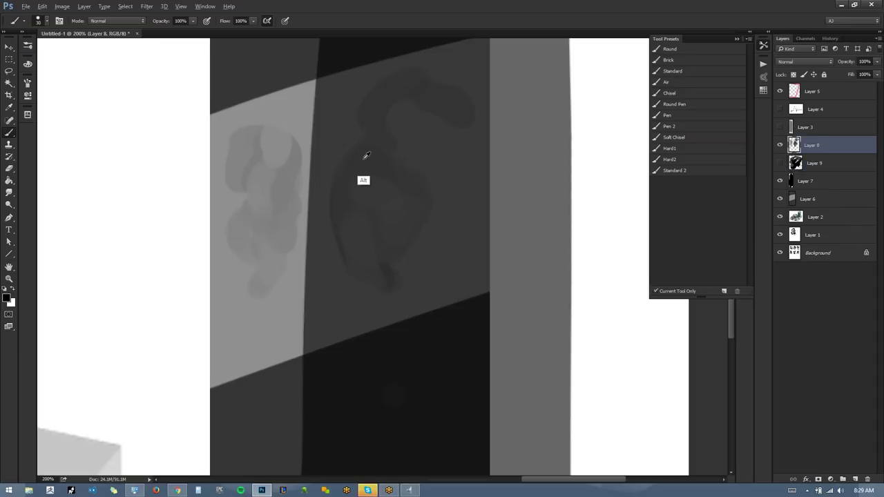
# On a new layer, paint one dark grey patch on the lit part of the band and another on the shaded part.
pyautogui.hotkey('ctrl', 'shift', 'alt', 'n')
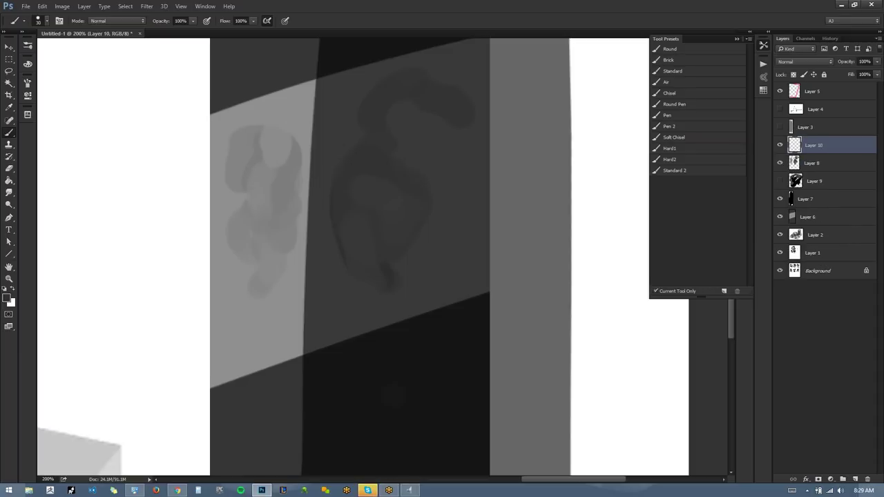
pyautogui.moveTo(276, 166)
pyautogui.mouseDown()
pyautogui.moveTo(263, 175)
pyautogui.moveTo(260, 164)
pyautogui.moveTo(273, 158)
pyautogui.moveTo(270, 181)
pyautogui.mouseUp()
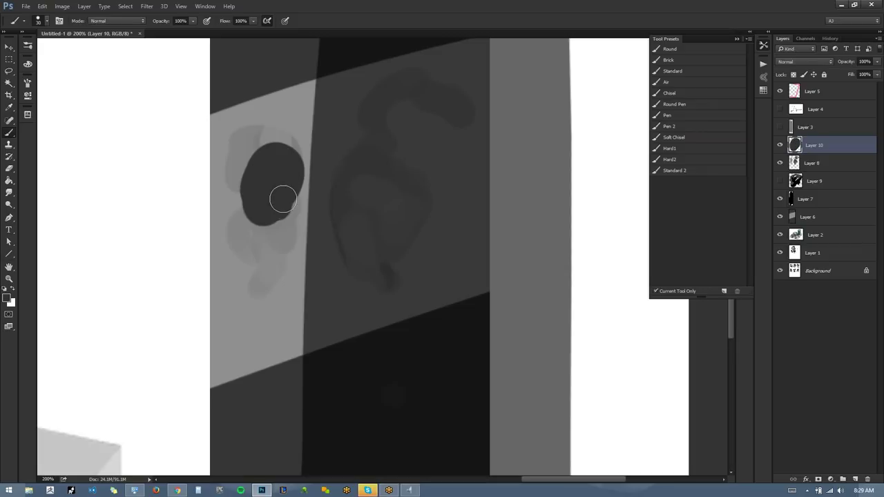
pyautogui.moveTo(323, 166)
pyautogui.mouseDown()
pyautogui.moveTo(334, 199)
pyautogui.moveTo(359, 162)
pyautogui.moveTo(353, 175)
pyautogui.mouseUp()
# Move the two dark grey patches onto the white canvas beside the cylinder to compare them, undoing the move each time.
pyautogui.hscroll(-5, 570, 306)
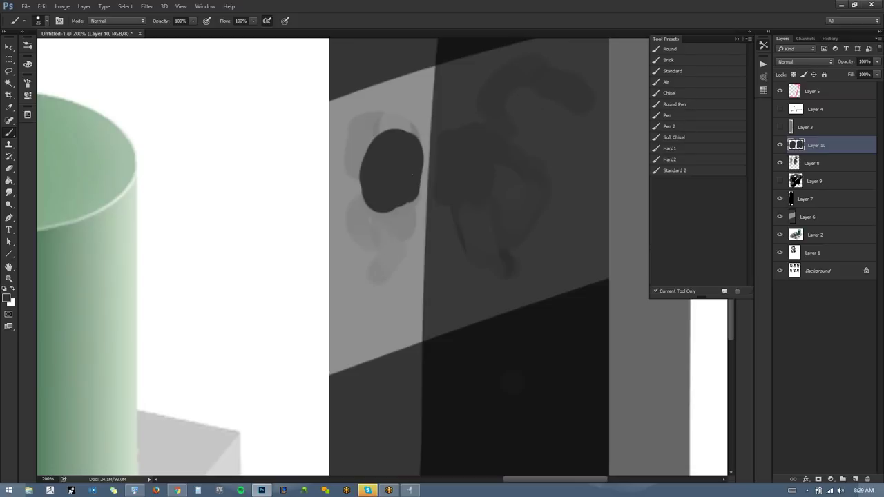
pyautogui.press('v')
pyautogui.moveTo(466, 191)
pyautogui.mouseDown()
pyautogui.moveTo(255, 194)
pyautogui.moveTo(238, 161)
pyautogui.mouseUp()
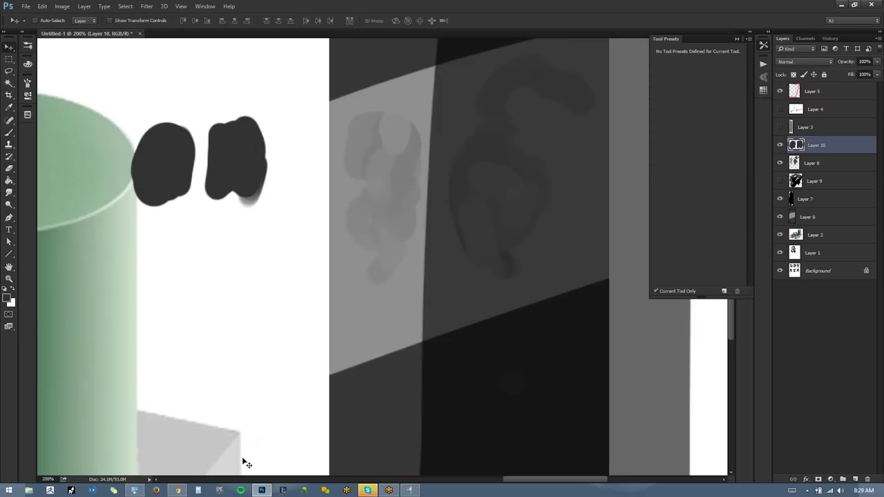
pyautogui.press('ctrl')
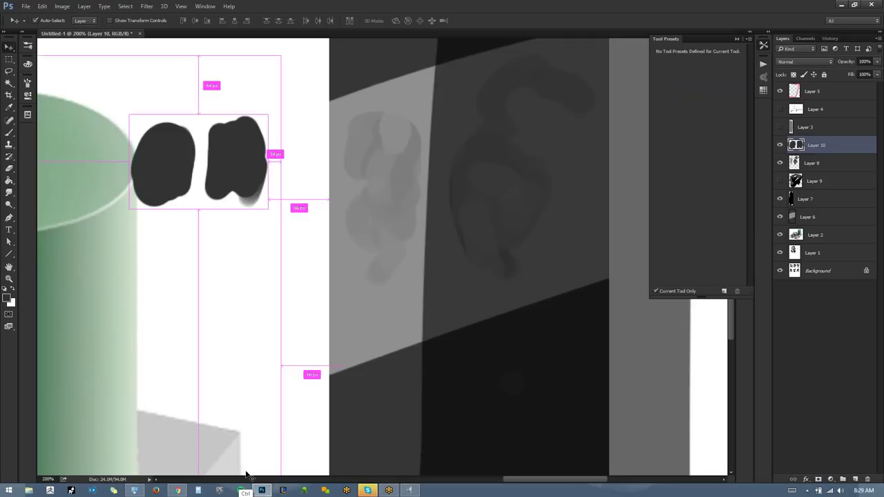
pyautogui.hotkey('ctrl', 'z')
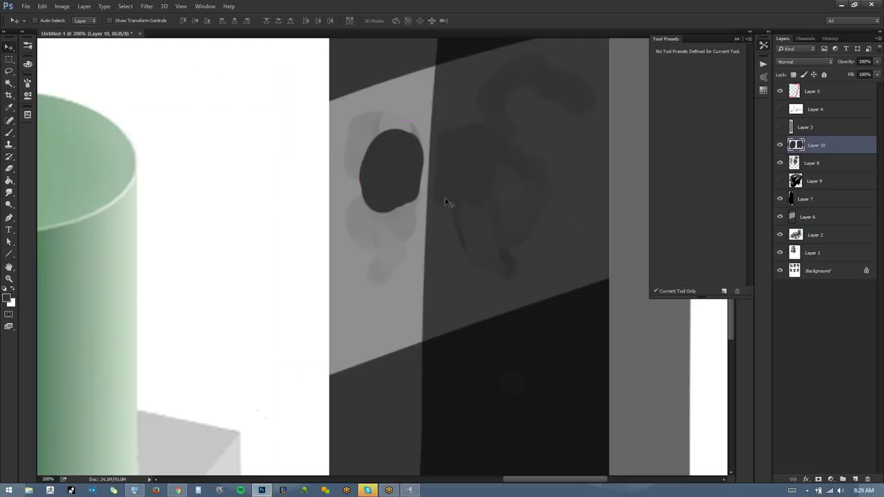
pyautogui.moveTo(467, 184); pyautogui.dragTo(239, 142)
pyautogui.hotkey('ctrl', 'z')
pyautogui.moveTo(452, 172); pyautogui.dragTo(243, 172)
pyautogui.hotkey('ctrl', 'z')
# Hide Layer 10 with the two dark grey comparison patches.
pyautogui.press('z')
pyautogui.keyDown('alt'); pyautogui.click(434, 275); pyautogui.keyUp('alt')
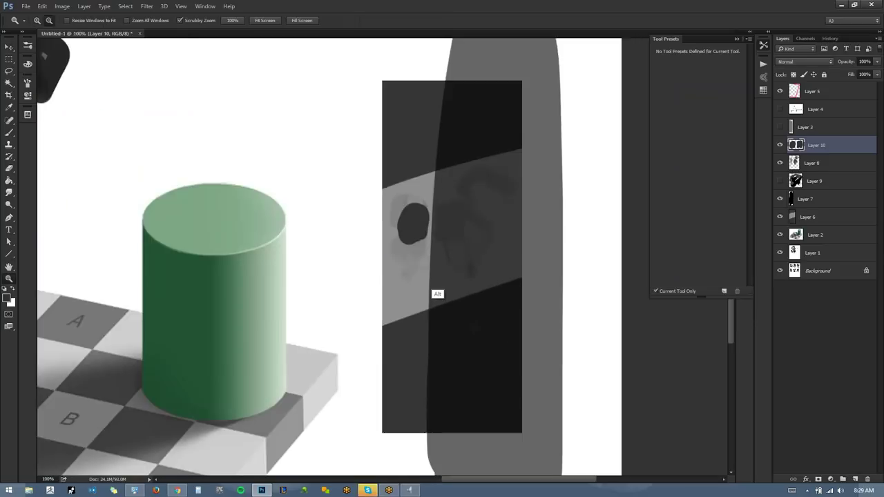
pyautogui.keyDown('alt'); pyautogui.click(437, 294); pyautogui.keyUp('alt')
pyautogui.keyDown('alt'); pyautogui.click(438, 294); pyautogui.keyUp('alt')
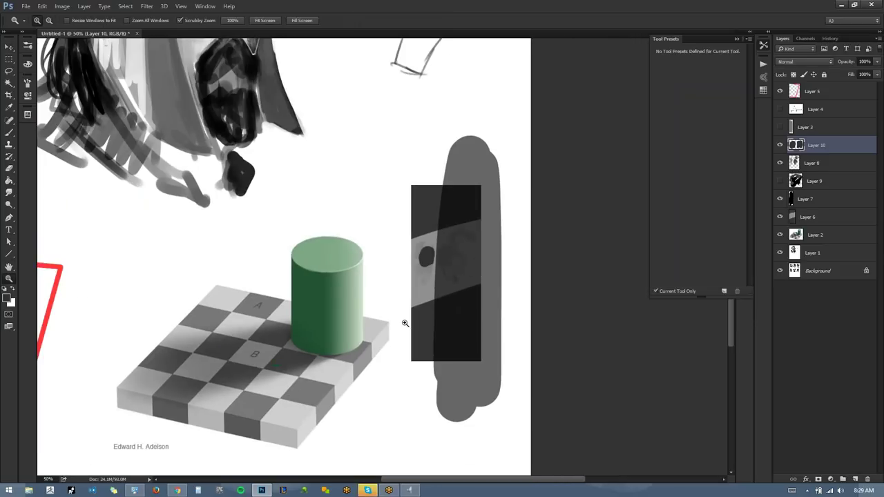
pyautogui.click(779, 145)
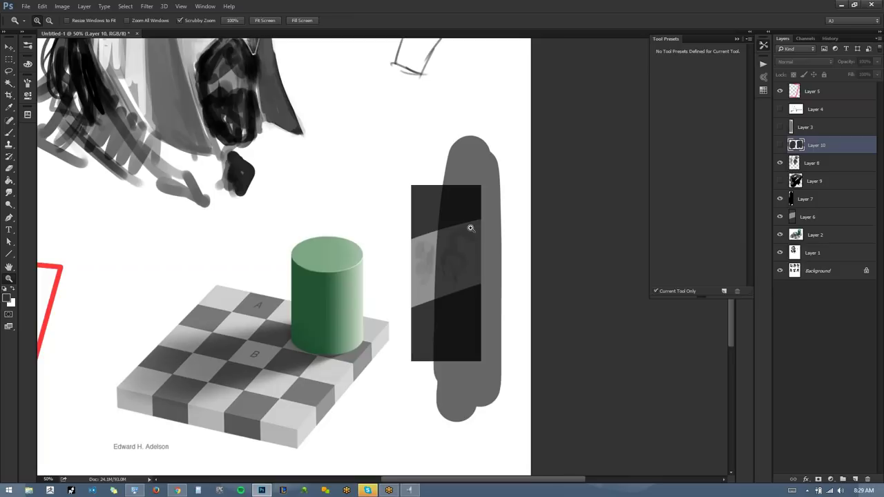
# Examine the tone variations in the lit and shaded parts of the banded rectangle at different magnifications.
pyautogui.click(463, 259)
pyautogui.click(462, 264)
pyautogui.scroll(-6, 457, 221)
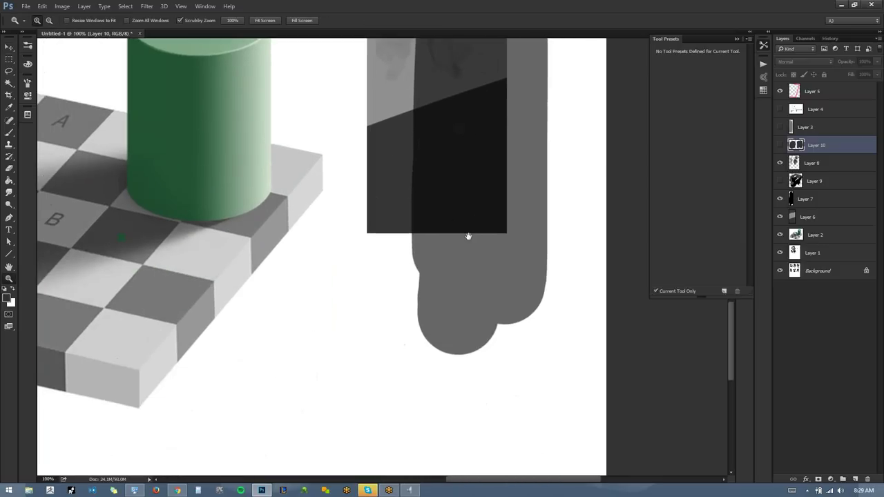
pyautogui.scroll(3, 468, 179)
pyautogui.scroll(3, 468, 143)
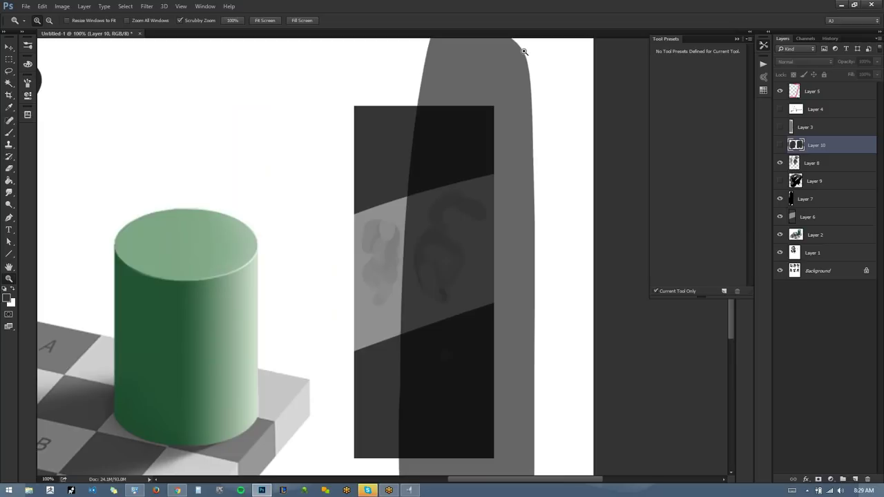
pyautogui.moveTo(500, 269); pyautogui.dragTo(550, 177)
pyautogui.keyDown('alt'); pyautogui.click(510, 242); pyautogui.keyUp('alt')
pyautogui.moveTo(484, 240); pyautogui.dragTo(473, 298)
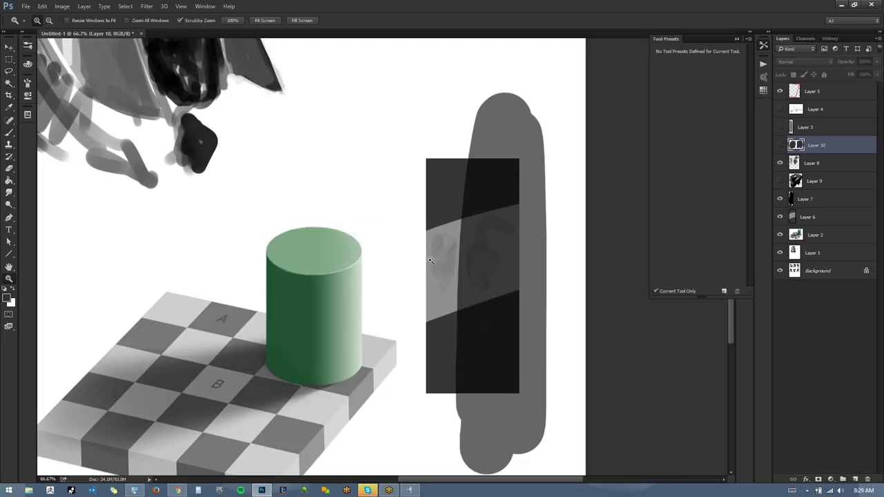
pyautogui.click(458, 174)
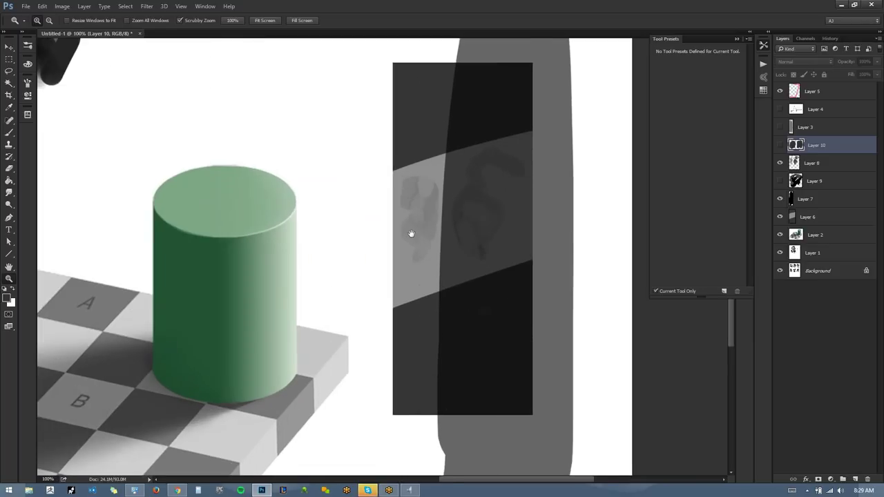
pyautogui.moveTo(487, 227); pyautogui.dragTo(430, 203)
pyautogui.click(430, 203)
pyautogui.keyDown('alt'); pyautogui.click(427, 229); pyautogui.keyUp('alt')
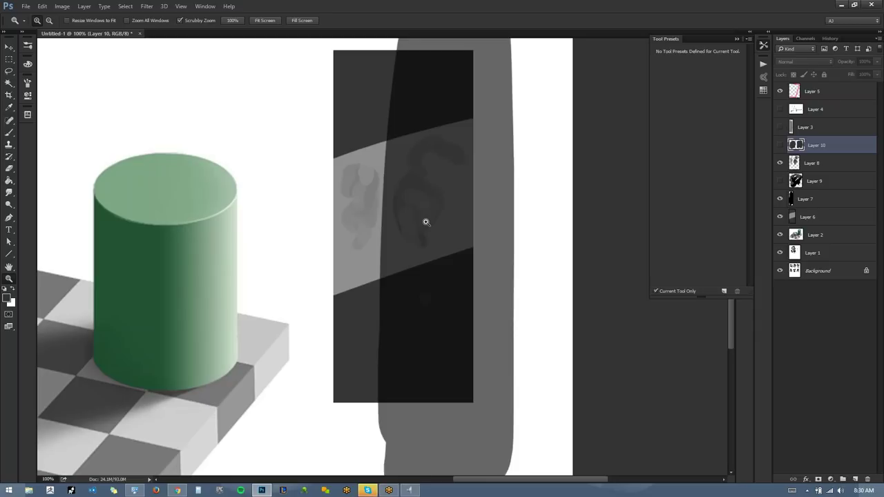
# Sketch a cube in black with a small brush on a new layer, on the blank canvas above the green cylinder.
pyautogui.moveTo(343, 173); pyautogui.dragTo(455, 325)
pyautogui.hotkey('ctrl', 'alt', 'shift', 'n')
pyautogui.press('b')
pyautogui.press('d')
pyautogui.press('[')
pyautogui.press('[')
pyautogui.press('[')
pyautogui.press('[')
pyautogui.moveTo(278, 157)
pyautogui.mouseDown()
pyautogui.moveTo(355, 116)
pyautogui.moveTo(404, 145)
pyautogui.moveTo(343, 199)
pyautogui.moveTo(350, 261)
pyautogui.mouseUp()
pyautogui.moveTo(399, 152)
pyautogui.mouseDown()
pyautogui.moveTo(400, 208)
pyautogui.moveTo(352, 267)
pyautogui.mouseUp()
pyautogui.moveTo(276, 157)
pyautogui.mouseDown()
pyautogui.moveTo(295, 231)
pyautogui.moveTo(352, 267)
pyautogui.moveTo(352, 316)
pyautogui.mouseUp()
# Letter the cube's faces: A on top and B and C on the two sides.
pyautogui.moveTo(329, 202); pyautogui.dragTo(345, 210)
pyautogui.moveTo(331, 203); pyautogui.dragTo(347, 205)
pyautogui.hotkey('ctrl', 'z')
pyautogui.moveTo(308, 249); pyautogui.dragTo(312, 273)
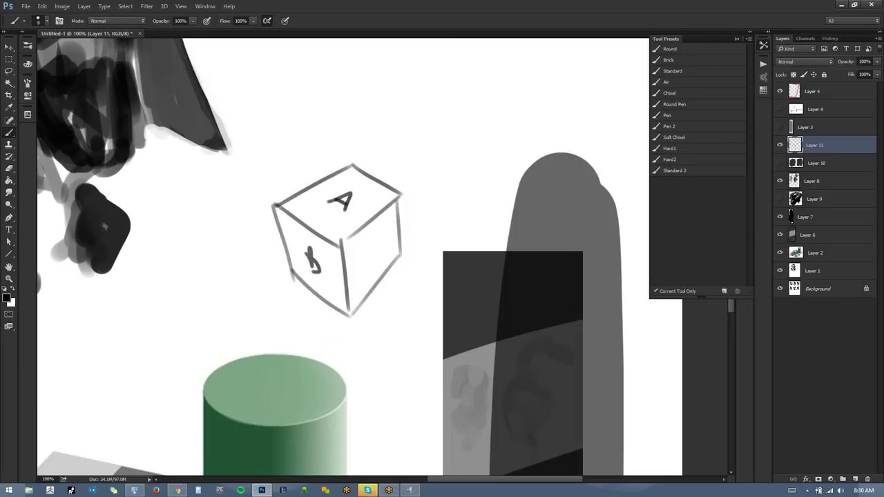
pyautogui.moveTo(381, 237); pyautogui.dragTo(380, 261)
# Draw a downward arrow with a cone-shaped head above the cube to indicate the light direction.
pyautogui.scroll(2, 415, 207)
pyautogui.moveTo(292, 81); pyautogui.dragTo(305, 166)
pyautogui.moveTo(324, 123); pyautogui.dragTo(304, 174)
pyautogui.moveTo(389, 230); pyautogui.dragTo(367, 212)
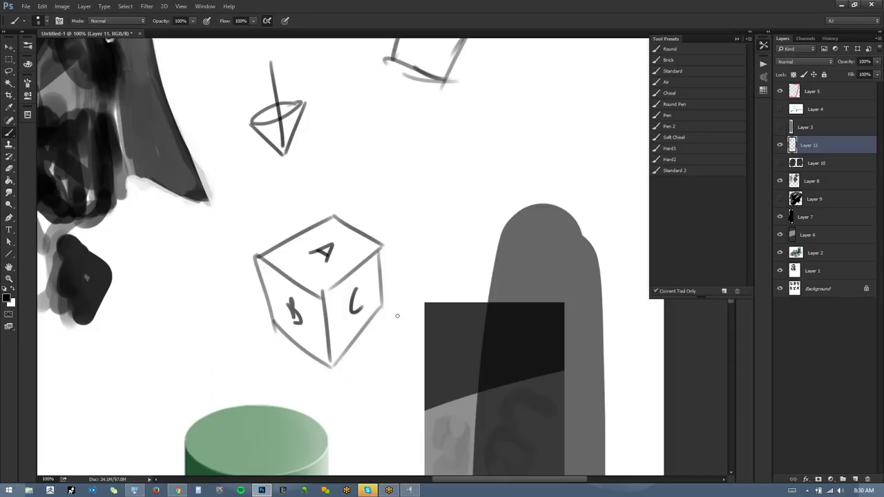
pyautogui.moveTo(397, 316)
pyautogui.mouseDown()
pyautogui.moveTo(391, 275)
pyautogui.moveTo(383, 316)
pyautogui.mouseUp()
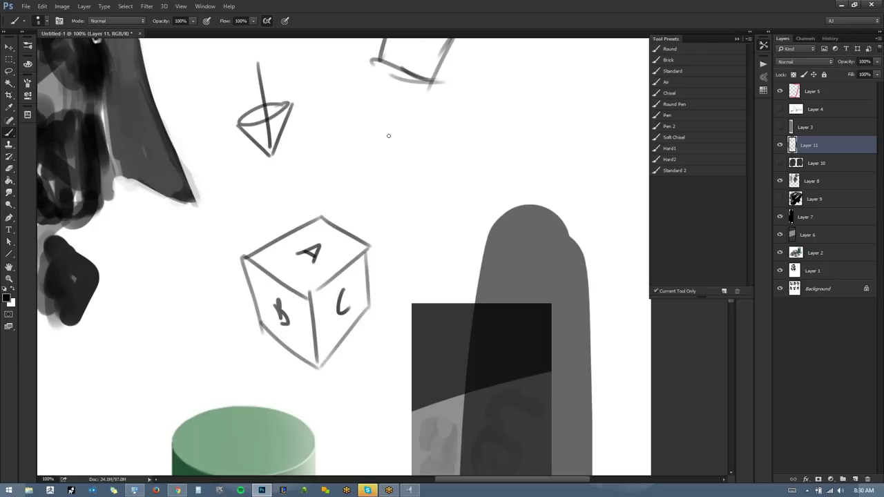
# Circle the letter A on the cube's top face, and undo the circle.
pyautogui.moveTo(304, 231)
pyautogui.mouseDown()
pyautogui.moveTo(336, 266)
pyautogui.moveTo(307, 230)
pyautogui.mouseUp()
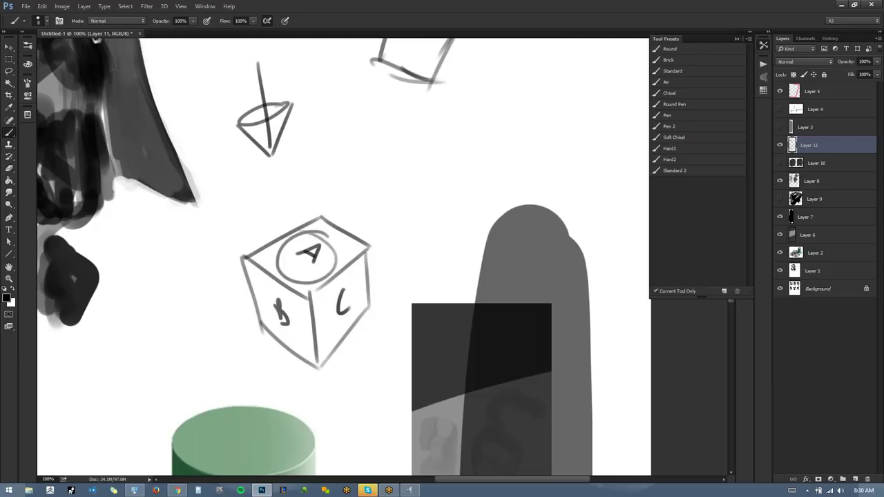
pyautogui.hotkey('ctrl', 'z')
pyautogui.moveTo(250, 201); pyautogui.dragTo(334, 178)
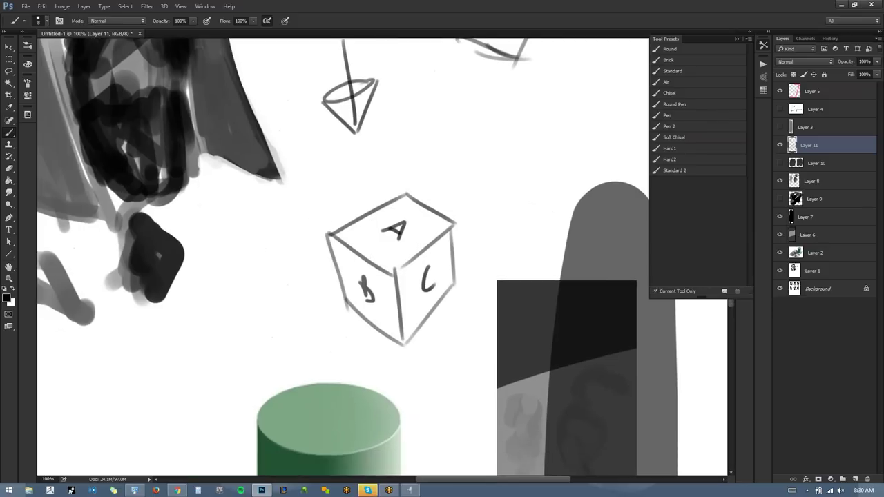
# Draw a small cone-headed arrow beside the lettered cube, pointing down diagonally toward it from the warrior's side.
pyautogui.moveTo(226, 192)
pyautogui.mouseDown()
pyautogui.moveTo(269, 215)
pyautogui.moveTo(249, 184)
pyautogui.moveTo(274, 215)
pyautogui.mouseUp()
pyautogui.hotkey('ctrl', 'z')
pyautogui.moveTo(241, 185); pyautogui.dragTo(274, 217)
pyautogui.moveTo(261, 490)
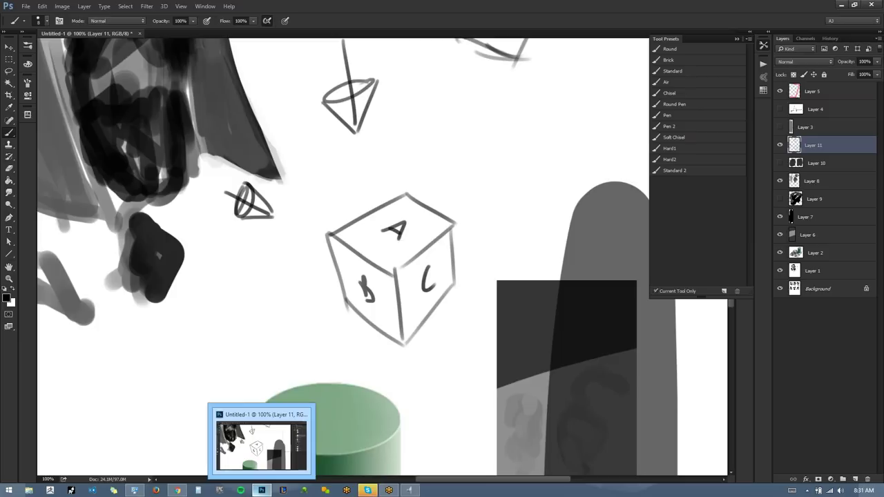
pyautogui.moveTo(373, 162); pyautogui.dragTo(357, 154)
# Sketch a square above the downward arrow, then undo its strokes back to the left edge.
pyautogui.moveTo(451, 234); pyautogui.dragTo(369, 277)
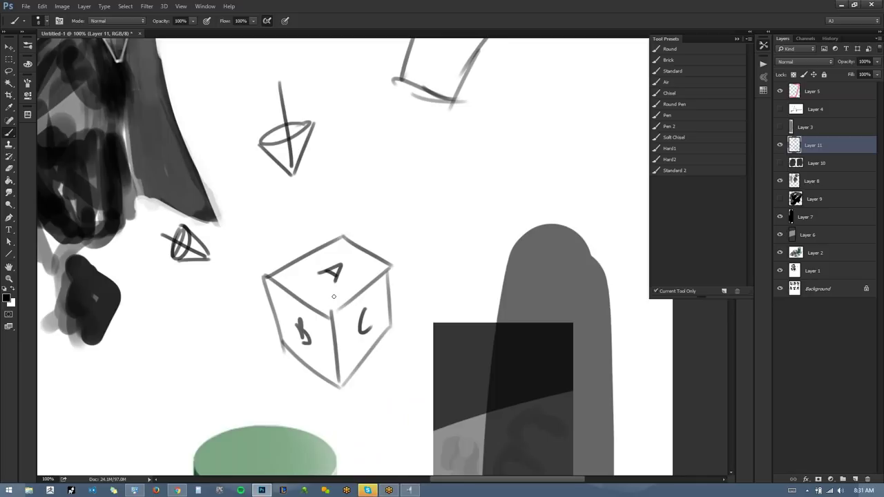
pyautogui.moveTo(427, 242)
pyautogui.mouseDown()
pyautogui.moveTo(424, 170)
pyautogui.moveTo(383, 205)
pyautogui.moveTo(339, 304)
pyautogui.mouseUp()
pyautogui.moveTo(359, 179)
pyautogui.mouseDown()
pyautogui.moveTo(442, 330)
pyautogui.moveTo(493, 358)
pyautogui.mouseUp()
pyautogui.moveTo(296, 188)
pyautogui.mouseDown()
pyautogui.moveTo(301, 284)
pyautogui.moveTo(393, 169)
pyautogui.moveTo(393, 280)
pyautogui.mouseUp()
pyautogui.moveTo(301, 283); pyautogui.dragTo(392, 277)
pyautogui.moveTo(247, 100); pyautogui.dragTo(282, 143)
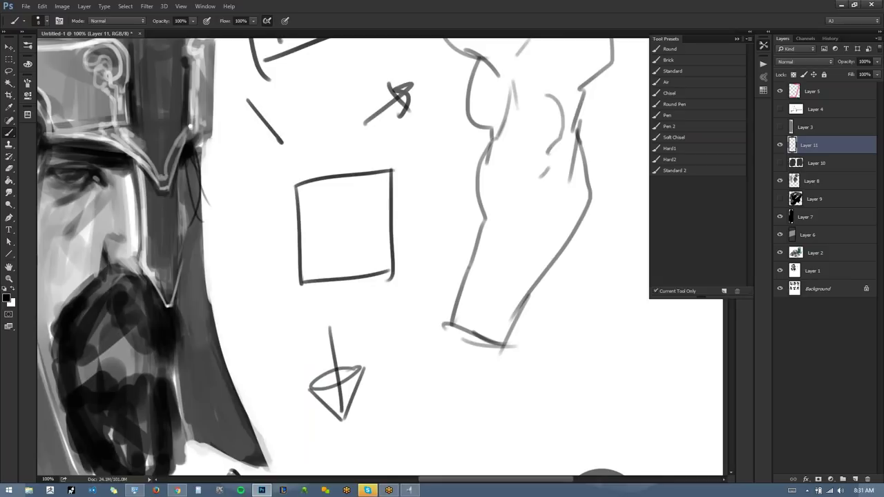
pyautogui.moveTo(297, 185); pyautogui.dragTo(314, 195)
pyautogui.hotkey('ctrl', 'alt', 'z')
pyautogui.hotkey('ctrl', 'alt', 'z')
pyautogui.hotkey('ctrl', 'alt', 'z')
pyautogui.hotkey('ctrl', 'alt', 'z')
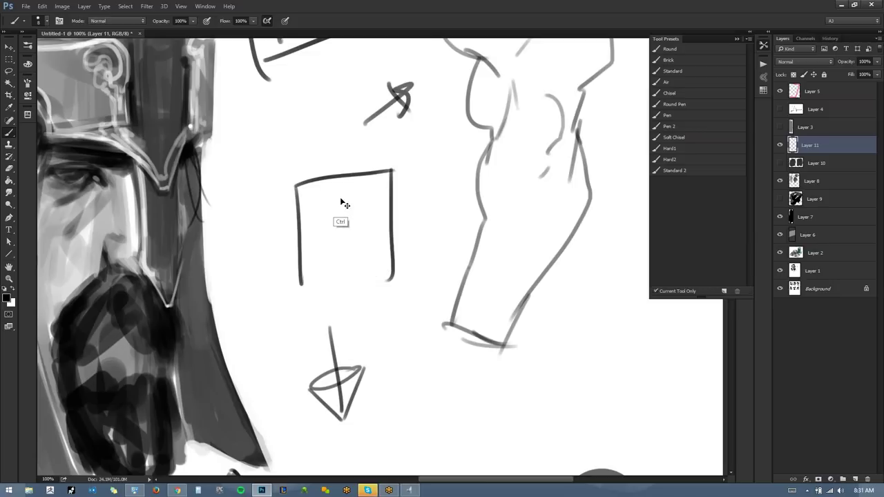
pyautogui.hotkey('ctrl', 'alt', 'z')
# Build a three-quarter-view cube from the remaining edge and add a light arrow aimed at its upper-left corner.
pyautogui.moveTo(295, 187)
pyautogui.mouseDown()
pyautogui.moveTo(366, 157)
pyautogui.moveTo(424, 171)
pyautogui.moveTo(424, 285)
pyautogui.moveTo(384, 323)
pyautogui.moveTo(296, 279)
pyautogui.moveTo(366, 210)
pyautogui.moveTo(387, 323)
pyautogui.mouseUp()
pyautogui.moveTo(375, 208); pyautogui.dragTo(426, 181)
pyautogui.hotkey('ctrl', 'alt', 'z')
pyautogui.hotkey('ctrl', 'alt', 'z')
pyautogui.moveTo(371, 217); pyautogui.dragTo(371, 302)
pyautogui.moveTo(381, 209); pyautogui.dragTo(429, 172)
pyautogui.moveTo(232, 100); pyautogui.dragTo(276, 136)
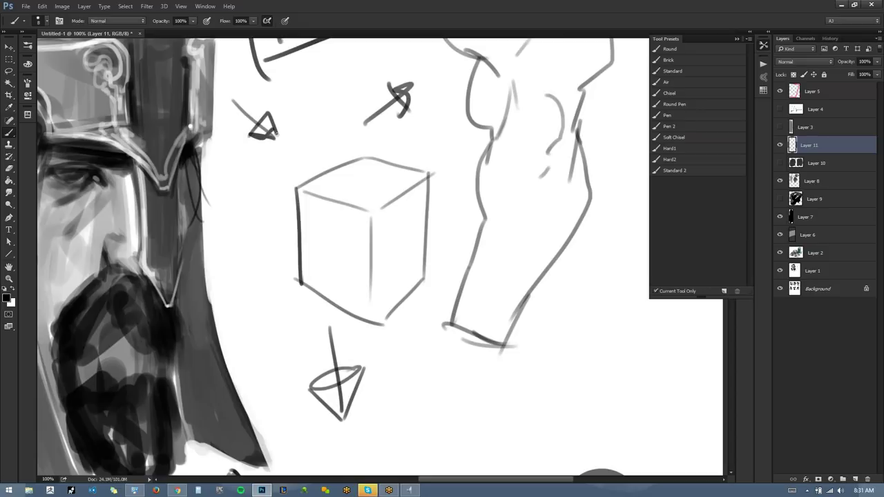
# Outline the new cube's silhouette with straight black lines on a new layer and fill it black.
pyautogui.hotkey('ctrl', 'shift', 'alt', 'n')
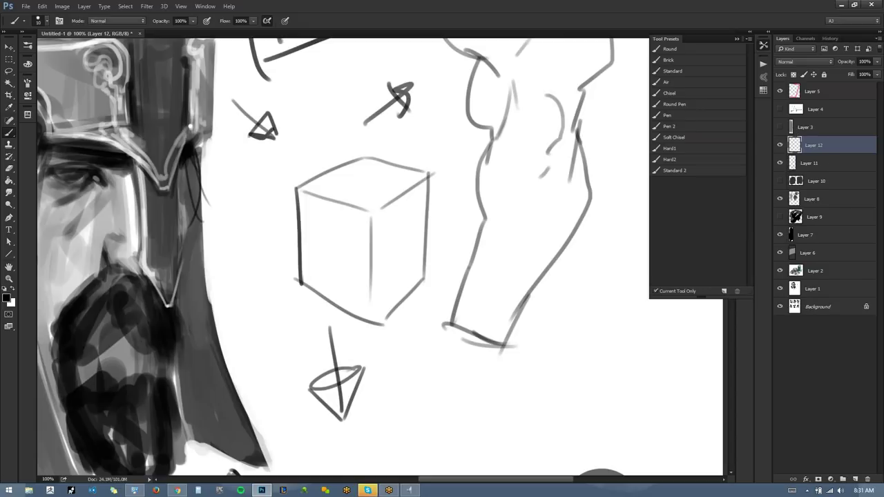
pyautogui.click(692, 159)
pyautogui.press('[')
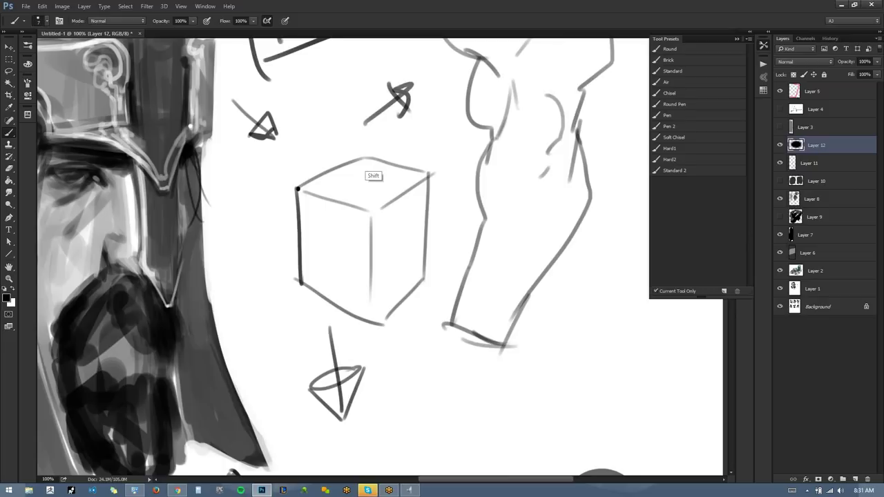
pyautogui.keyDown('shift'); pyautogui.click(364, 157); pyautogui.keyUp('shift')
pyautogui.keyDown('shift'); pyautogui.click(429, 173); pyautogui.keyUp('shift')
pyautogui.keyDown('shift'); pyautogui.click(424, 280); pyautogui.keyUp('shift')
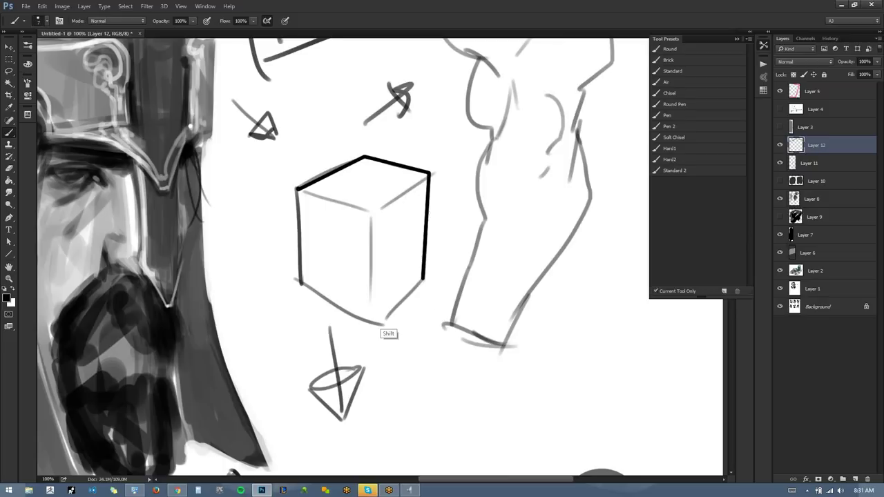
pyautogui.keyDown('shift'); pyautogui.click(379, 320); pyautogui.keyUp('shift')
pyautogui.keyDown('shift'); pyautogui.click(298, 283); pyautogui.keyUp('shift')
pyautogui.keyDown('shift'); pyautogui.click(297, 188); pyautogui.keyUp('shift')
pyautogui.press('g')
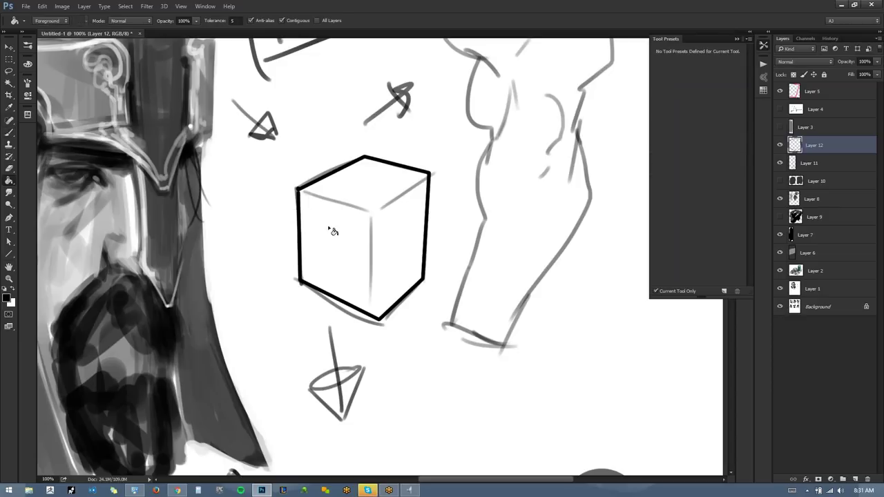
pyautogui.click(332, 230)
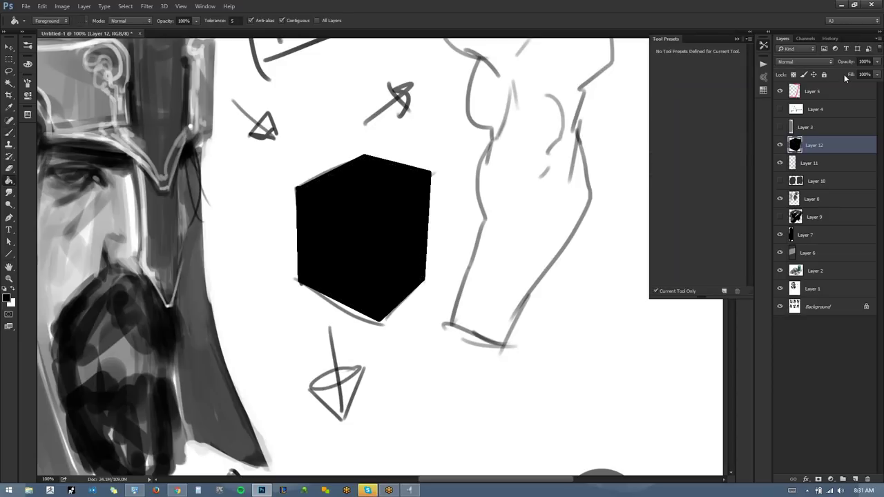
# Lighten the cube silhouette to light grey with Hue/Saturation and place its layer below the line sketch layer.
pyautogui.hotkey('ctrl', 'u')
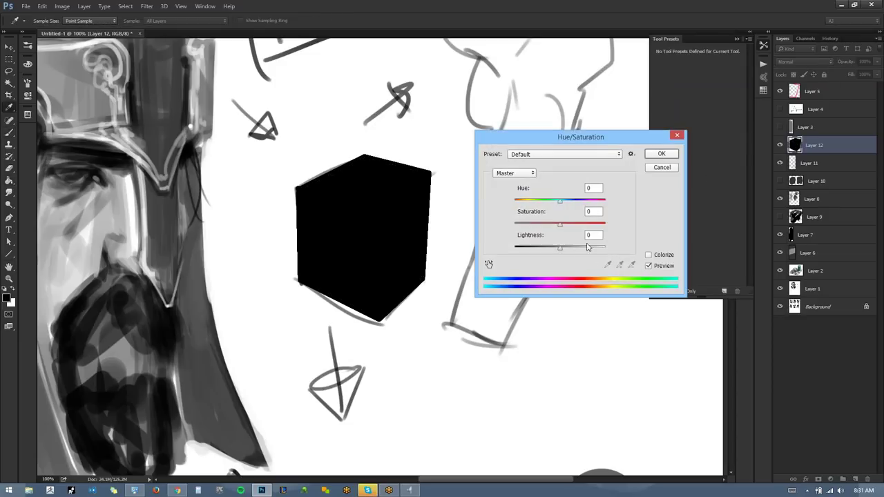
pyautogui.click(587, 247)
pyautogui.click(664, 155)
pyautogui.moveTo(829, 148); pyautogui.dragTo(829, 166)
pyautogui.click(804, 147)
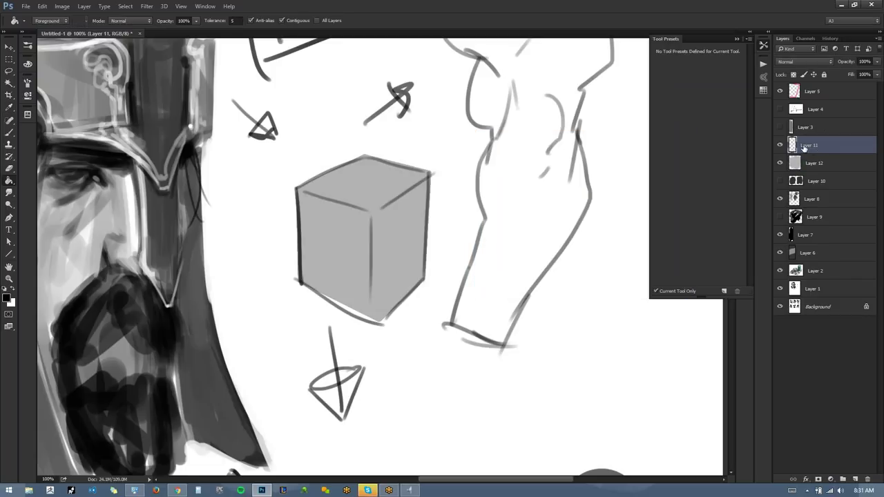
# Redraw the diagonal light arrow in bold black with a white ring at the base of its head.
pyautogui.press('b')
pyautogui.moveTo(266, 114)
pyautogui.mouseDown()
pyautogui.moveTo(246, 136)
pyautogui.moveTo(275, 132)
pyautogui.moveTo(280, 143)
pyautogui.moveTo(247, 139)
pyautogui.mouseUp()
pyautogui.moveTo(220, 94)
pyautogui.mouseDown()
pyautogui.moveTo(255, 123)
pyautogui.moveTo(264, 117)
pyautogui.moveTo(251, 134)
pyautogui.mouseUp()
pyautogui.press('x')
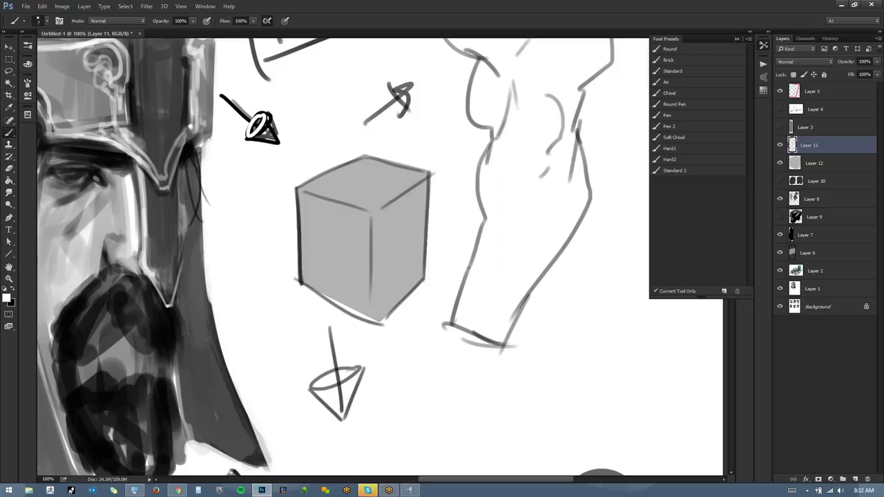
pyautogui.press('x')
pyautogui.moveTo(245, 120); pyautogui.dragTo(257, 129)
pyautogui.hotkey('ctrl', 'z')
# Paint white highlights along the cube's left and upper-left edges on a new layer above the grey silhouette.
pyautogui.click(833, 166)
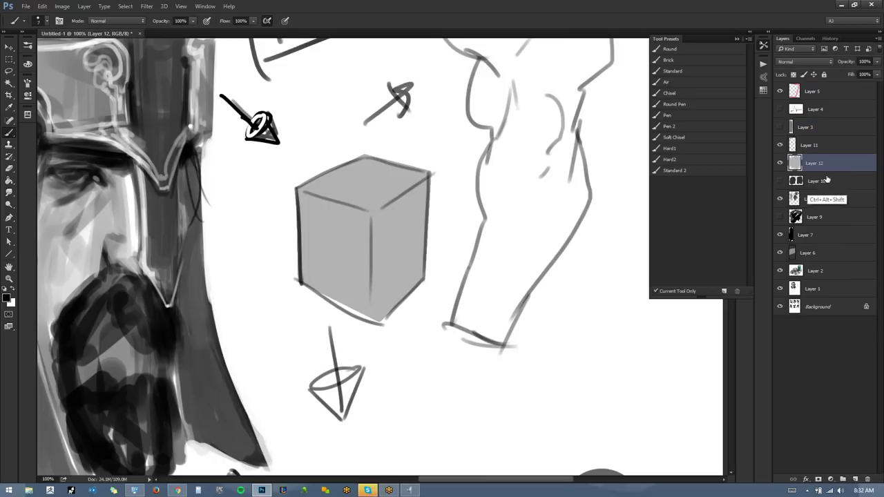
pyautogui.hotkey('ctrl', 'alt', 'shift', 'n')
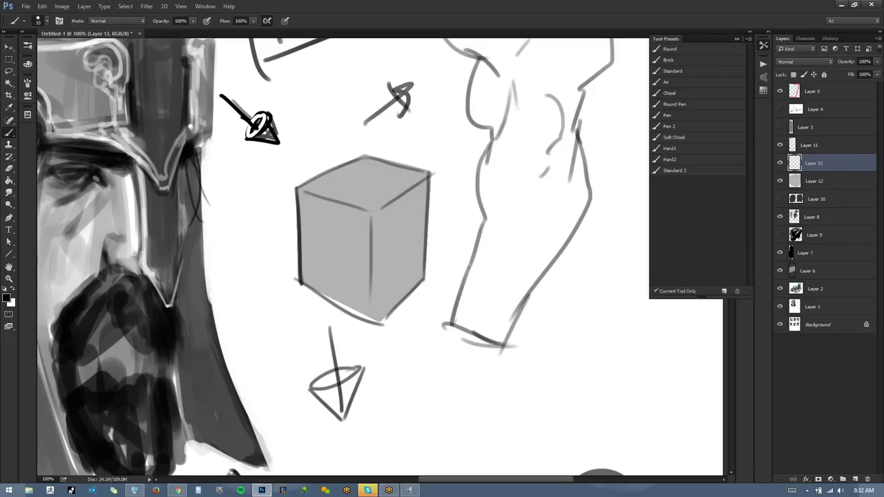
pyautogui.press('x')
pyautogui.moveTo(298, 188)
pyautogui.mouseDown()
pyautogui.moveTo(367, 156)
pyautogui.moveTo(308, 279)
pyautogui.mouseUp()
pyautogui.moveTo(311, 232); pyautogui.dragTo(310, 282)
pyautogui.moveTo(371, 159); pyautogui.dragTo(334, 180)
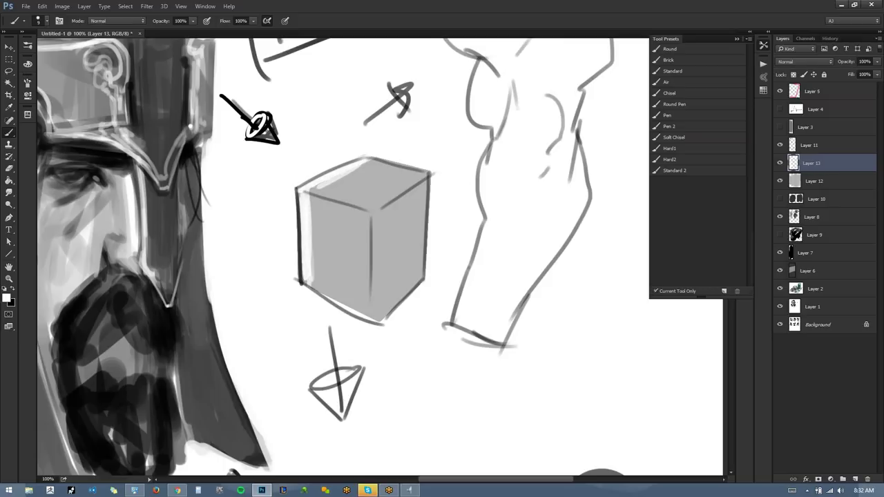
# Hide the line sketch and fill a dark grey rectangle behind the cube on a new layer.
pyautogui.click(780, 145)
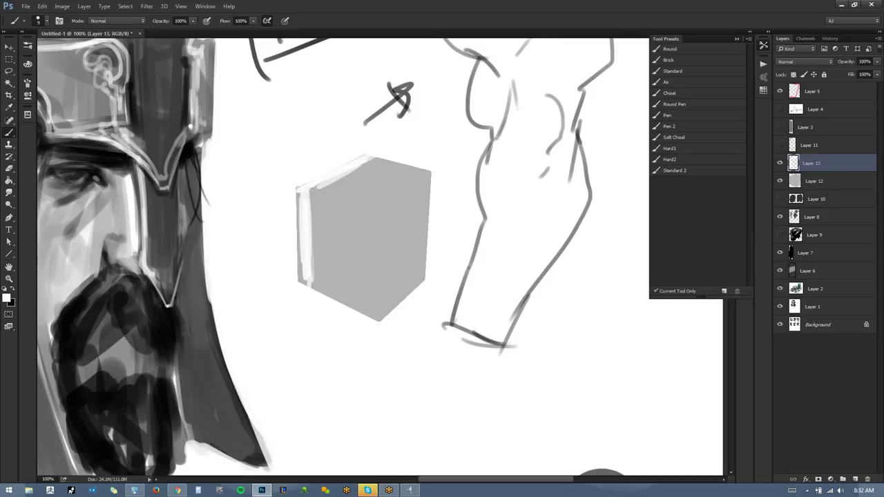
pyautogui.press('x')
pyautogui.click(825, 198)
pyautogui.press('m')
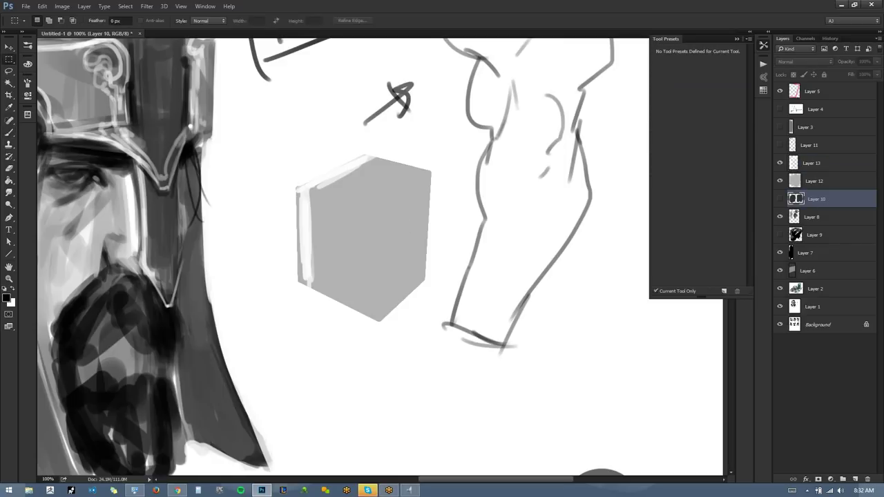
pyautogui.moveTo(160, 99); pyautogui.dragTo(588, 386)
pyautogui.press('g')
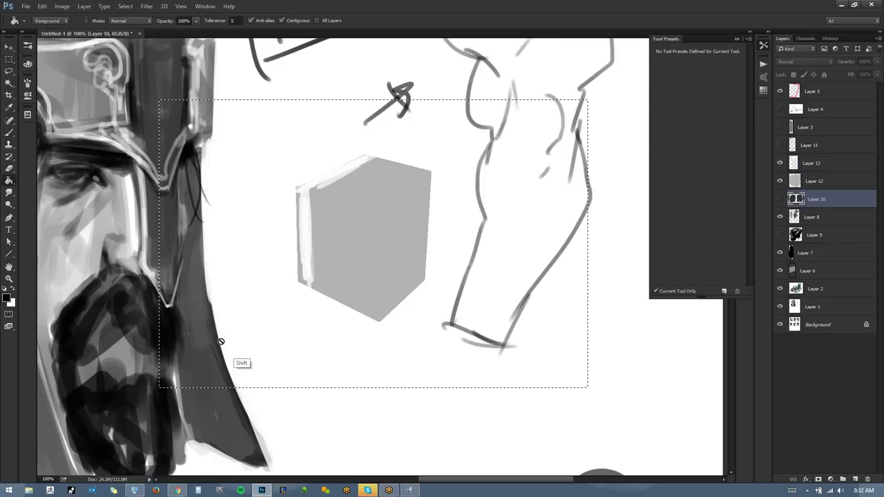
pyautogui.press('r')
pyautogui.hotkey('ctrl', 'alt', 'shift', 'n')
pyautogui.press('g')
pyautogui.click(256, 270)
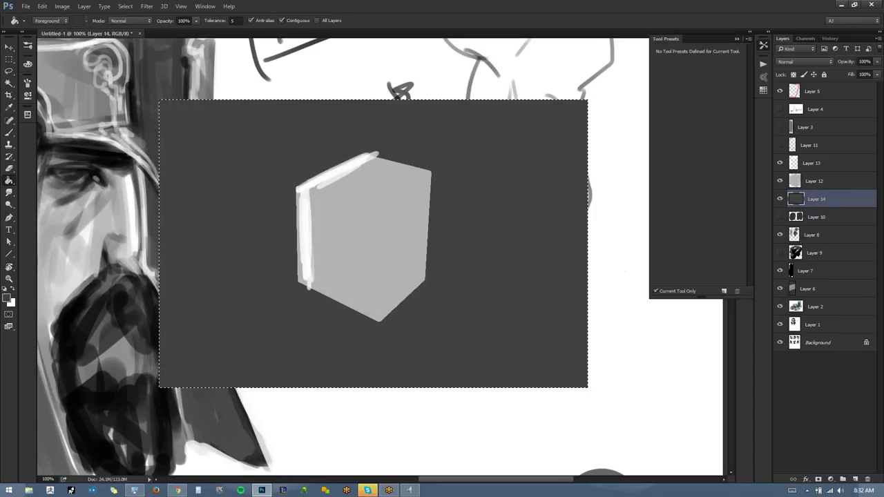
# Widen the white highlights along the cube's left and upper-left edges with a larger brush on the shading layer.
pyautogui.click(819, 166)
pyautogui.hotkey('ctrl', 'd')
pyautogui.press('b')
pyautogui.press('x')
pyautogui.press(']')
pyautogui.press(']')
pyautogui.moveTo(322, 185)
pyautogui.mouseDown()
pyautogui.moveTo(312, 190)
pyautogui.moveTo(330, 181)
pyautogui.moveTo(319, 192)
pyautogui.mouseUp()
pyautogui.moveTo(314, 194); pyautogui.dragTo(319, 283)
pyautogui.moveTo(316, 193)
pyautogui.mouseDown()
pyautogui.moveTo(315, 223)
pyautogui.moveTo(379, 156)
pyautogui.mouseUp()
pyautogui.moveTo(321, 198)
pyautogui.mouseDown()
pyautogui.moveTo(345, 173)
pyautogui.moveTo(298, 265)
pyautogui.mouseUp()
pyautogui.moveTo(295, 210); pyautogui.dragTo(311, 278)
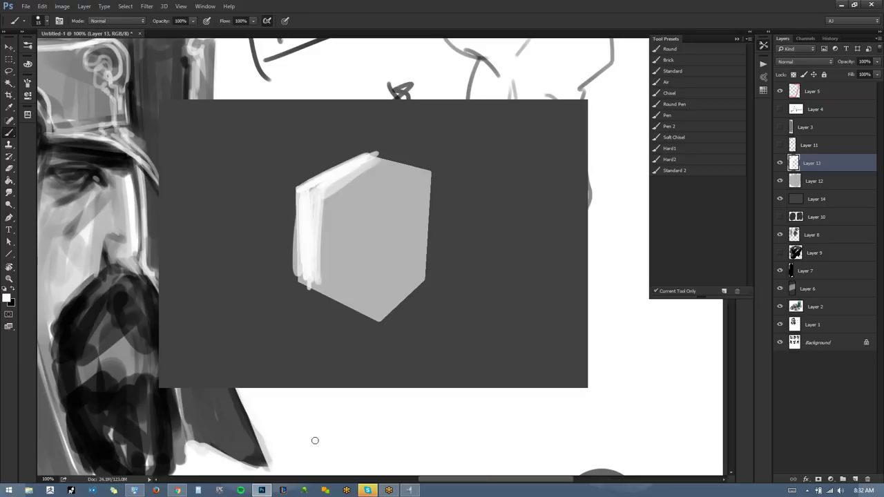
# Paint black shadow strokes along the cube's right side and its two lower edges.
pyautogui.press('x')
pyautogui.moveTo(419, 169); pyautogui.dragTo(417, 260)
pyautogui.moveTo(424, 186); pyautogui.dragTo(422, 276)
pyautogui.moveTo(414, 175)
pyautogui.mouseDown()
pyautogui.moveTo(412, 304)
pyautogui.moveTo(409, 263)
pyautogui.mouseUp()
pyautogui.moveTo(397, 290)
pyautogui.mouseDown()
pyautogui.moveTo(417, 301)
pyautogui.moveTo(377, 319)
pyautogui.mouseUp()
pyautogui.moveTo(320, 278); pyautogui.dragTo(378, 317)
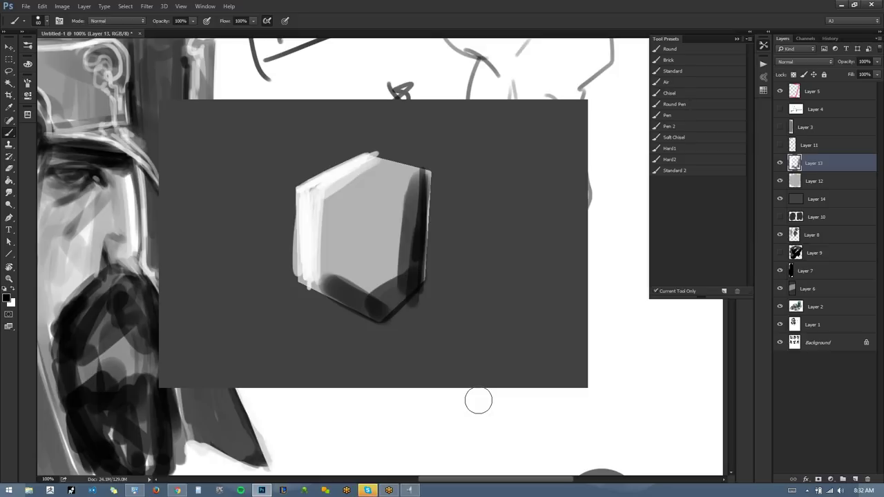
# Show the line sketch over the cube again and erase the dark shading at the bottom of the left face.
pyautogui.click(780, 145)
pyautogui.click(780, 145)
pyautogui.click(780, 145)
pyautogui.click(780, 145)
pyautogui.click(780, 145)
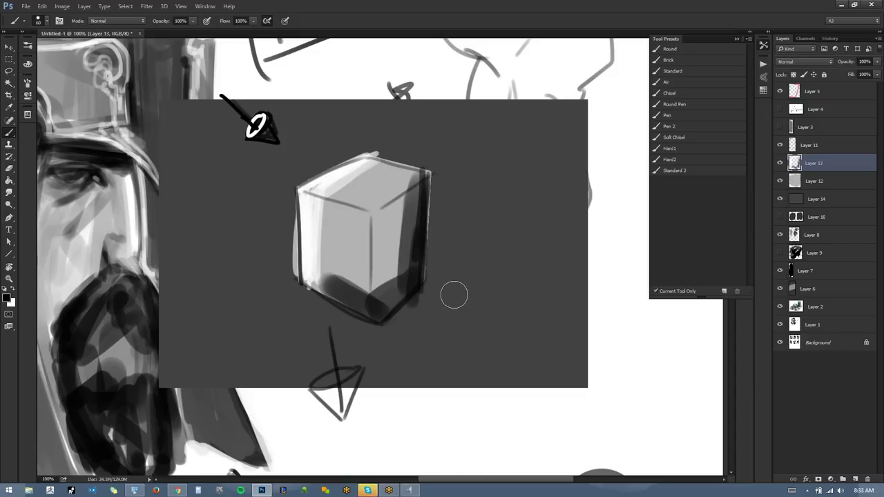
pyautogui.press('e')
pyautogui.moveTo(336, 275)
pyautogui.mouseDown()
pyautogui.moveTo(324, 296)
pyautogui.moveTo(368, 324)
pyautogui.mouseUp()
pyautogui.press('b')
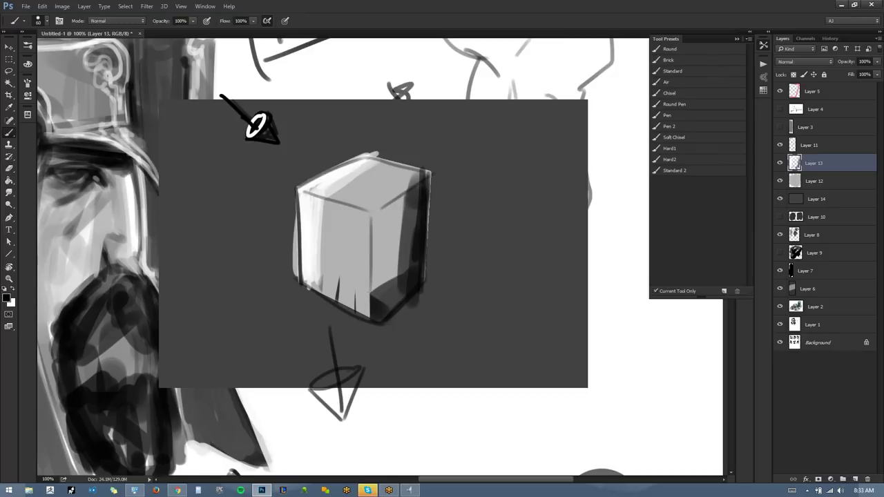
# Repaint the cube with light left and top faces and a dark right face, trimming its outline with the background grey.
pyautogui.moveTo(405, 205); pyautogui.dragTo(393, 304)
pyautogui.keyDown('alt'); pyautogui.click(410, 249); pyautogui.keyUp('alt')
pyautogui.moveTo(420, 205)
pyautogui.mouseDown()
pyautogui.moveTo(401, 297)
pyautogui.moveTo(411, 276)
pyautogui.moveTo(415, 249)
pyautogui.moveTo(384, 310)
pyautogui.moveTo(415, 206)
pyautogui.moveTo(419, 238)
pyautogui.mouseUp()
pyautogui.keyDown('alt'); pyautogui.click(336, 177); pyautogui.keyUp('alt')
pyautogui.moveTo(335, 178)
pyautogui.mouseDown()
pyautogui.moveTo(337, 185)
pyautogui.moveTo(403, 178)
pyautogui.moveTo(343, 191)
pyautogui.moveTo(326, 263)
pyautogui.moveTo(353, 221)
pyautogui.moveTo(362, 296)
pyautogui.mouseUp()
pyautogui.keyDown('alt'); pyautogui.click(280, 266); pyautogui.keyUp('alt')
pyautogui.moveTo(283, 268)
pyautogui.mouseDown()
pyautogui.moveTo(286, 188)
pyautogui.moveTo(393, 130)
pyautogui.mouseUp()
pyautogui.moveTo(344, 147)
pyautogui.mouseDown()
pyautogui.moveTo(381, 133)
pyautogui.moveTo(473, 183)
pyautogui.mouseUp()
# Extend the light tone on the cube's top face and refine the right face's front edge with a smaller dark brush.
pyautogui.keyDown('alt'); pyautogui.click(375, 205); pyautogui.keyUp('alt')
pyautogui.press('[')
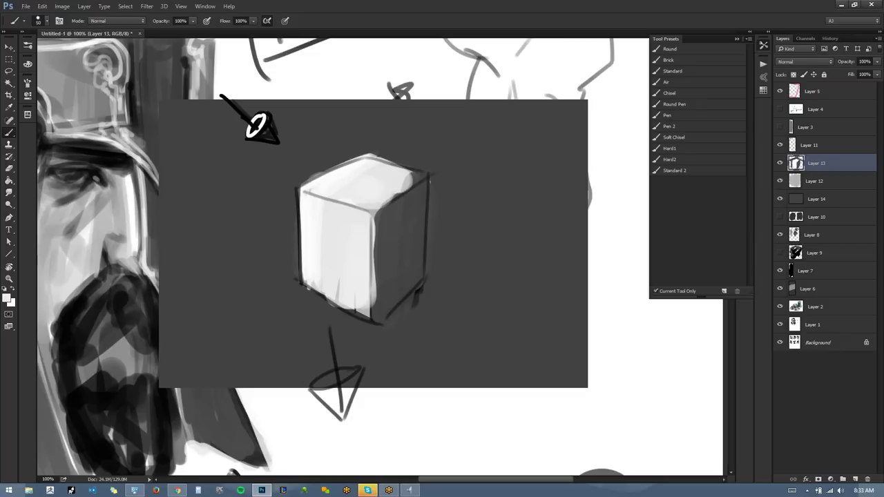
pyautogui.moveTo(407, 178); pyautogui.dragTo(395, 190)
pyautogui.keyDown('alt'); pyautogui.click(393, 255); pyautogui.keyUp('alt')
pyautogui.press('[')
pyautogui.press('[')
pyautogui.press('[')
pyautogui.press('[')
pyautogui.moveTo(381, 225); pyautogui.dragTo(380, 300)
# Sketch a rough rounded head form in grey on a new layer, on the blank canvas beside the checkerboard.
pyautogui.moveTo(380, 257)
pyautogui.mouseDown()
pyautogui.moveTo(379, 305)
pyautogui.moveTo(290, 274)
pyautogui.moveTo(276, 138)
pyautogui.mouseUp()
pyautogui.moveTo(341, 298); pyautogui.dragTo(546, 125)
pyautogui.moveTo(224, 187)
pyautogui.mouseDown()
pyautogui.moveTo(542, 85)
pyautogui.moveTo(554, 64)
pyautogui.mouseUp()
pyautogui.hotkey('ctrl', 'shift', 'alt', 'n')
pyautogui.moveTo(330, 136)
pyautogui.mouseDown()
pyautogui.moveTo(427, 175)
pyautogui.moveTo(397, 117)
pyautogui.moveTo(313, 198)
pyautogui.moveTo(306, 146)
pyautogui.moveTo(288, 264)
pyautogui.moveTo(360, 290)
pyautogui.moveTo(442, 208)
pyautogui.mouseUp()
# Draw red contour lines across and down the head form, using the red of the bracket mark.
pyautogui.keyDown('alt'); pyautogui.click(249, 259); pyautogui.keyUp('alt')
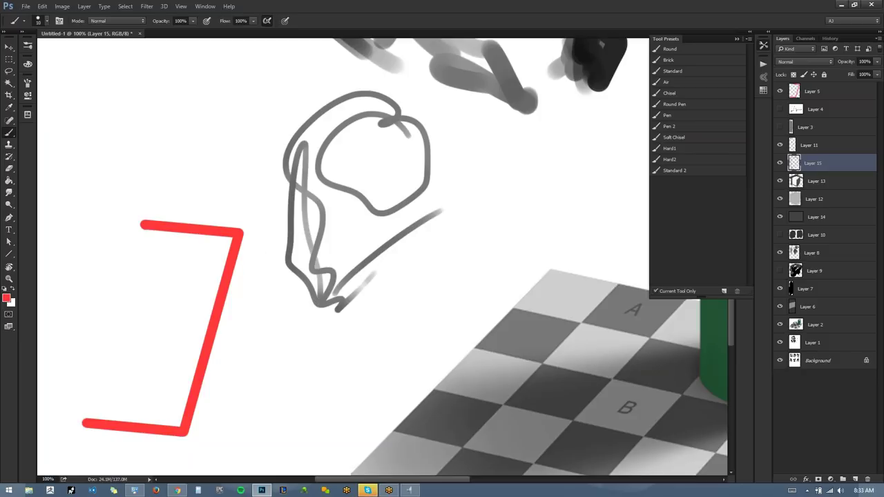
pyautogui.moveTo(306, 127); pyautogui.dragTo(394, 231)
pyautogui.moveTo(295, 194); pyautogui.dragTo(388, 210)
pyautogui.moveTo(288, 237); pyautogui.dragTo(382, 230)
pyautogui.moveTo(304, 277); pyautogui.dragTo(381, 253)
pyautogui.moveTo(381, 92); pyautogui.dragTo(318, 295)
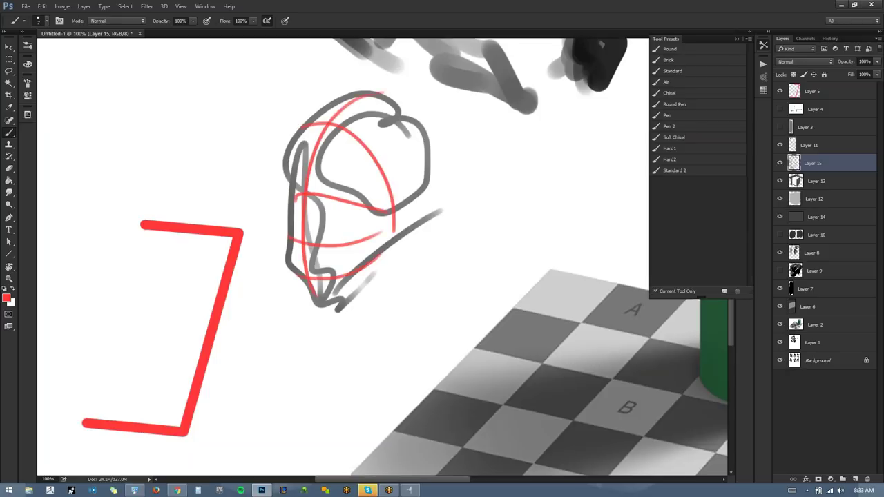
pyautogui.moveTo(408, 127); pyautogui.dragTo(329, 268)
pyautogui.moveTo(405, 114); pyautogui.dragTo(420, 229)
pyautogui.moveTo(387, 96); pyautogui.dragTo(422, 208)
# Add a red arrow with a question mark at the head form's upper left and another arrow at its upper right.
pyautogui.moveTo(248, 59); pyautogui.dragTo(288, 101)
pyautogui.moveTo(277, 69); pyautogui.dragTo(250, 88)
pyautogui.moveTo(226, 138); pyautogui.dragTo(244, 142)
pyautogui.click(248, 156)
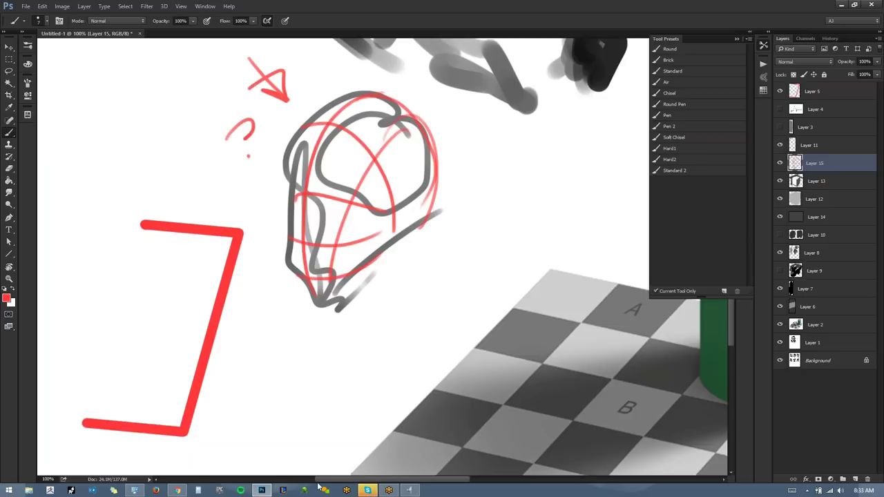
pyautogui.moveTo(469, 105)
pyautogui.mouseDown()
pyautogui.moveTo(439, 132)
pyautogui.moveTo(459, 130)
pyautogui.mouseUp()
# Review the whole page with the warrior painting and the value studies around it.
pyautogui.hotkey('alt', 'space')
pyautogui.keyDown('alt'); pyautogui.click(462, 208); pyautogui.keyUp('alt')
pyautogui.moveTo(415, 268)
pyautogui.mouseDown()
pyautogui.moveTo(374, 317)
pyautogui.moveTo(308, 314)
pyautogui.mouseUp()
pyautogui.moveTo(436, 253)
pyautogui.mouseDown()
pyautogui.moveTo(399, 274)
pyautogui.moveTo(372, 260)
pyautogui.mouseUp()
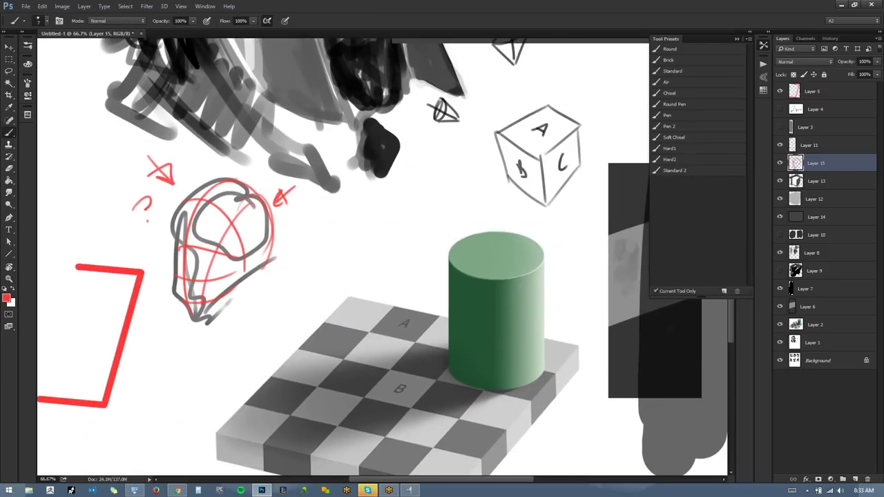
pyautogui.press('z')
pyautogui.keyDown('alt'); pyautogui.click(457, 232); pyautogui.keyUp('alt')
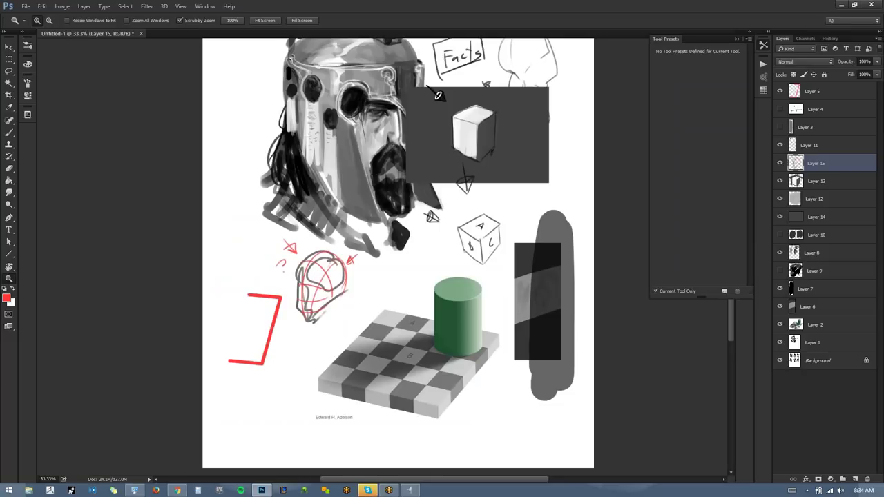
pyautogui.click(415, 231)
pyautogui.keyDown('alt'); pyautogui.click(417, 231); pyautogui.keyUp('alt')
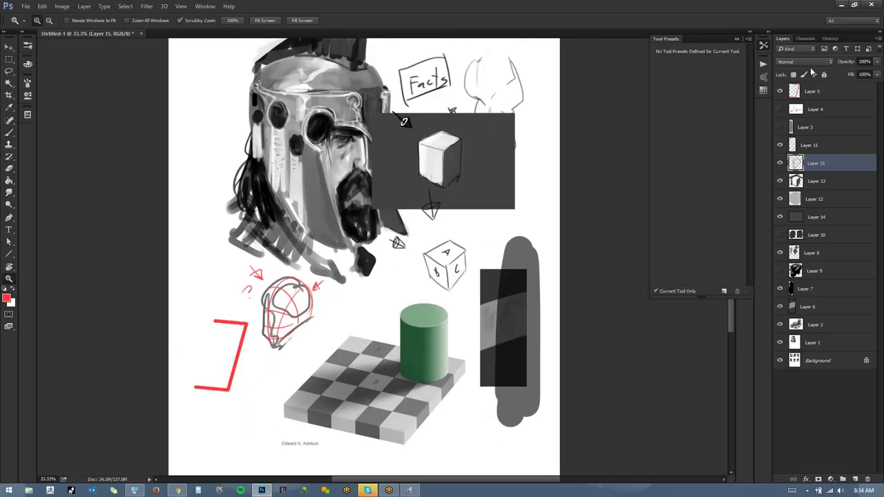
# Try grouping the layers from Layer 5 down to Layer 8 and hiding the group.
pyautogui.click(855, 94)
pyautogui.keyDown('shift'); pyautogui.click(865, 251); pyautogui.keyUp('shift')
pyautogui.hotkey('ctrl', 'g')
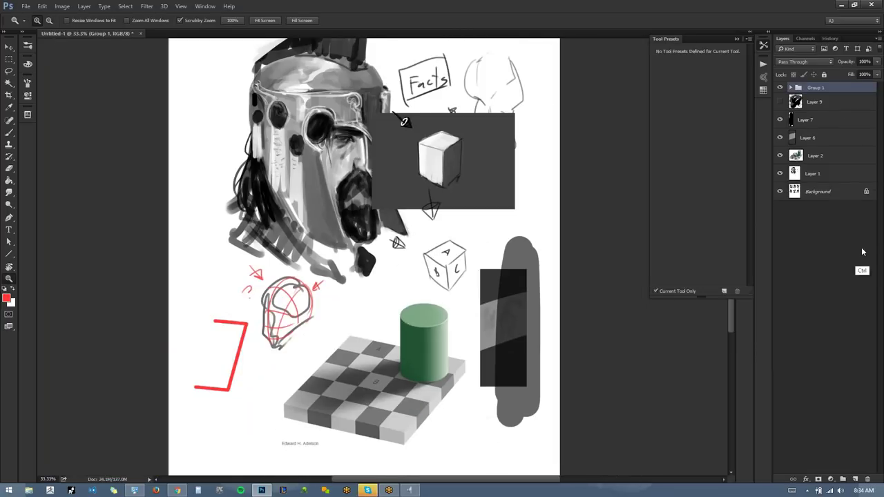
pyautogui.click(780, 88)
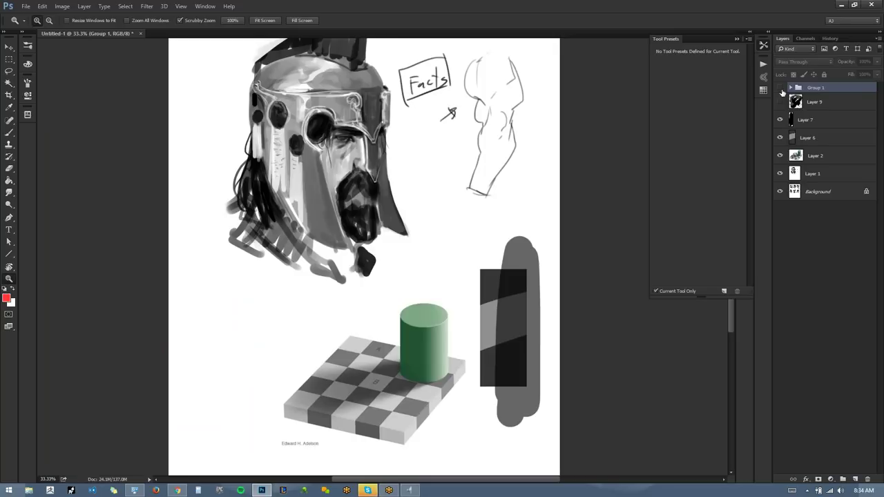
pyautogui.hotkey('ctrl', 'z')
# Group all layers from Layer 5 down to Layer 1 and hide the group.
pyautogui.click(839, 89)
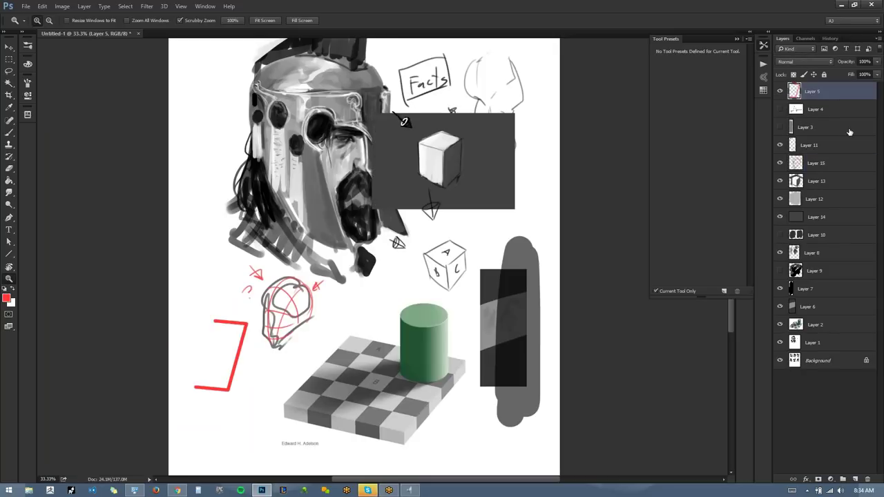
pyautogui.keyDown('shift'); pyautogui.click(843, 310); pyautogui.keyUp('shift')
pyautogui.keyDown('shift'); pyautogui.click(843, 348); pyautogui.keyUp('shift')
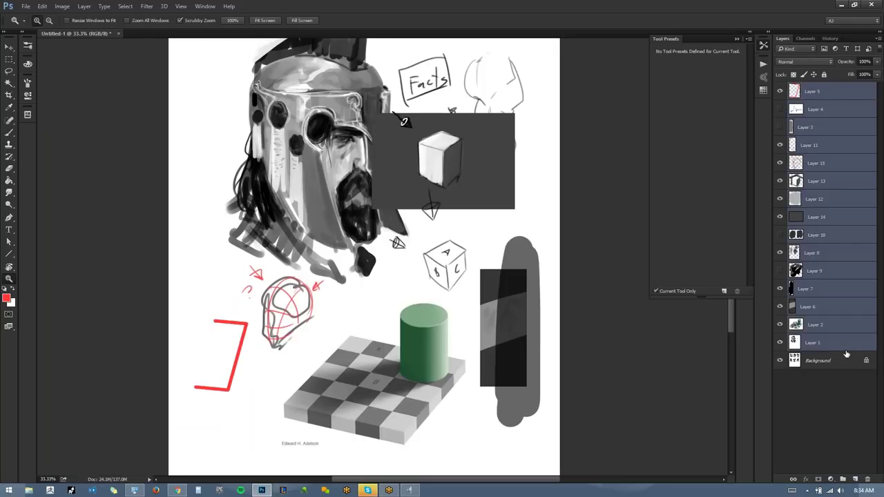
pyautogui.hotkey('ctrl', 'g')
pyautogui.click(781, 87)
# Select a nearly square area in the empty space below the lower row of robot heads.
pyautogui.press('Tab')
pyautogui.moveTo(405, 254); pyautogui.dragTo(394, 315)
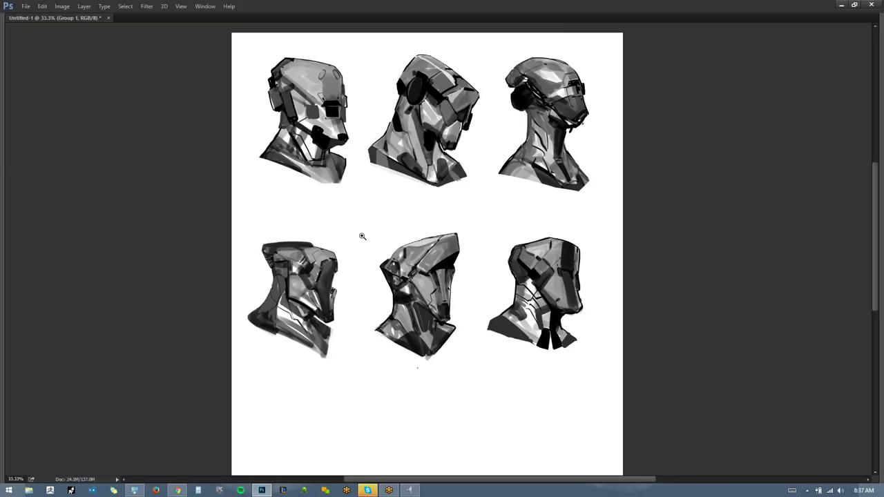
pyautogui.click(369, 300)
pyautogui.moveTo(331, 283); pyautogui.dragTo(331, 322)
pyautogui.moveTo(332, 290); pyautogui.dragTo(529, 444)
pyautogui.press('m')
pyautogui.moveTo(505, 383); pyautogui.dragTo(495, 395)
pyautogui.press('Tab')
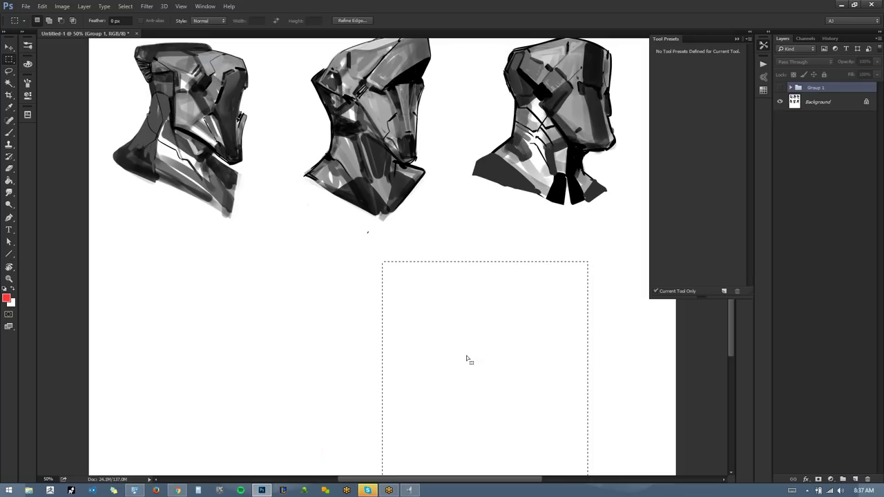
# Fill the selected area with black on a new layer and deselect it.
pyautogui.hotkey('ctrl', 'shift', 'alt', 'n')
pyautogui.press('g')
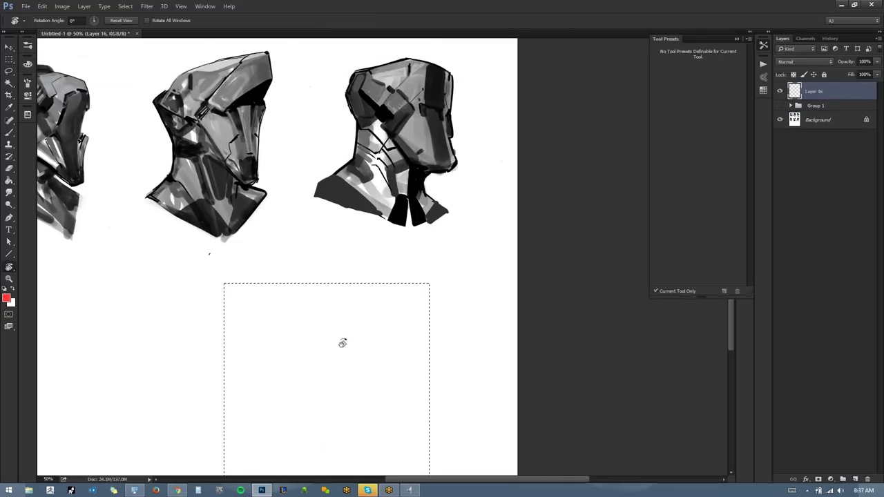
pyautogui.press('d')
pyautogui.click(348, 349)
pyautogui.moveTo(344, 284); pyautogui.dragTo(347, 308)
pyautogui.press('b')
pyautogui.press('Tab')
pyautogui.moveTo(496, 346); pyautogui.dragTo(361, 261)
pyautogui.moveTo(415, 210); pyautogui.dragTo(381, 258)
pyautogui.moveTo(382, 316); pyautogui.dragTo(381, 285)
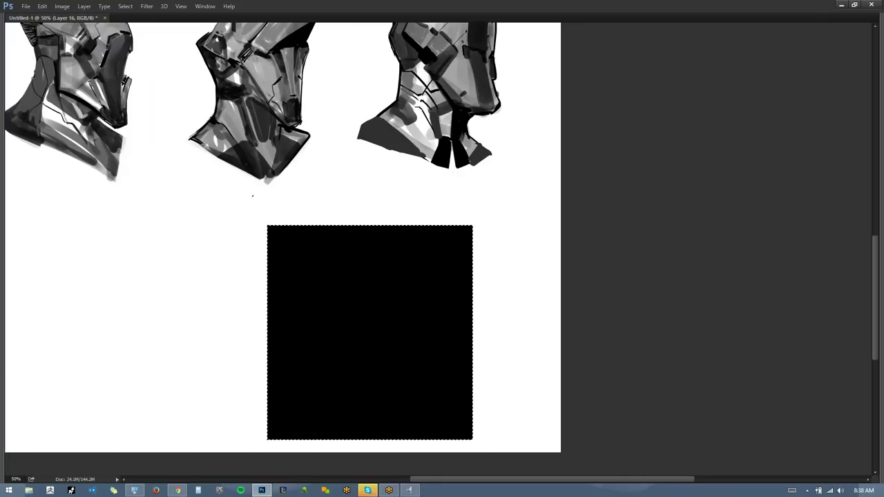
pyautogui.hotkey('ctrl', 'd')
# Choose a textured brush and block in gray head, neck and shoulder shapes with a white accent inside the black square.
pyautogui.press('Tab')
pyautogui.click(27, 46)
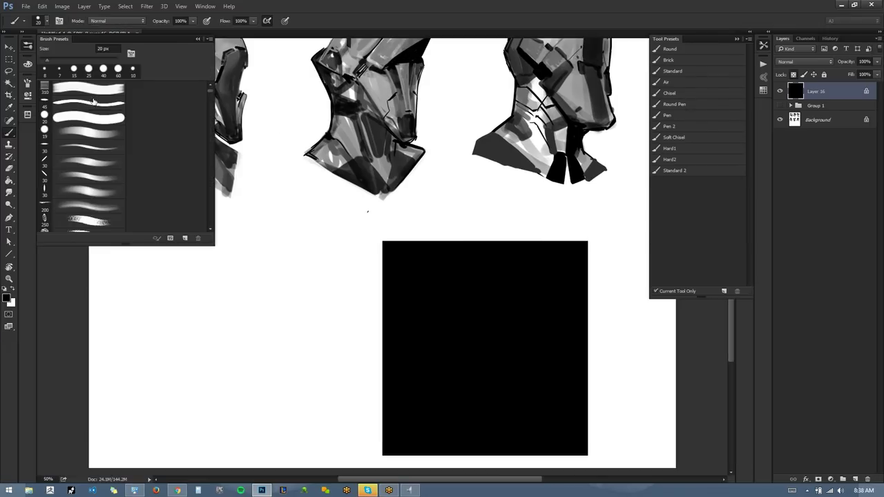
pyautogui.press('Tab')
pyautogui.moveTo(334, 253)
pyautogui.mouseDown()
pyautogui.moveTo(383, 305)
pyautogui.moveTo(373, 276)
pyautogui.moveTo(399, 258)
pyautogui.moveTo(347, 281)
pyautogui.moveTo(369, 285)
pyautogui.moveTo(381, 266)
pyautogui.mouseUp()
pyautogui.press('e')
pyautogui.moveTo(322, 252); pyautogui.dragTo(355, 305)
pyautogui.moveTo(403, 254); pyautogui.dragTo(378, 311)
pyautogui.moveTo(331, 257)
pyautogui.mouseDown()
pyautogui.moveTo(333, 338)
pyautogui.moveTo(330, 324)
pyautogui.moveTo(279, 366)
pyautogui.moveTo(314, 372)
pyautogui.moveTo(334, 359)
pyautogui.moveTo(317, 335)
pyautogui.moveTo(348, 318)
pyautogui.moveTo(329, 314)
pyautogui.moveTo(318, 319)
pyautogui.moveTo(341, 348)
pyautogui.mouseUp()
pyautogui.moveTo(388, 312)
pyautogui.mouseDown()
pyautogui.moveTo(405, 329)
pyautogui.moveTo(388, 336)
pyautogui.moveTo(395, 322)
pyautogui.moveTo(399, 330)
pyautogui.mouseUp()
pyautogui.moveTo(315, 315)
pyautogui.mouseDown()
pyautogui.moveTo(396, 311)
pyautogui.moveTo(323, 336)
pyautogui.mouseUp()
pyautogui.moveTo(386, 331); pyautogui.dragTo(330, 377)
pyautogui.moveTo(363, 346); pyautogui.dragTo(310, 407)
pyautogui.keyDown('alt'); pyautogui.click(332, 413); pyautogui.keyUp('alt')
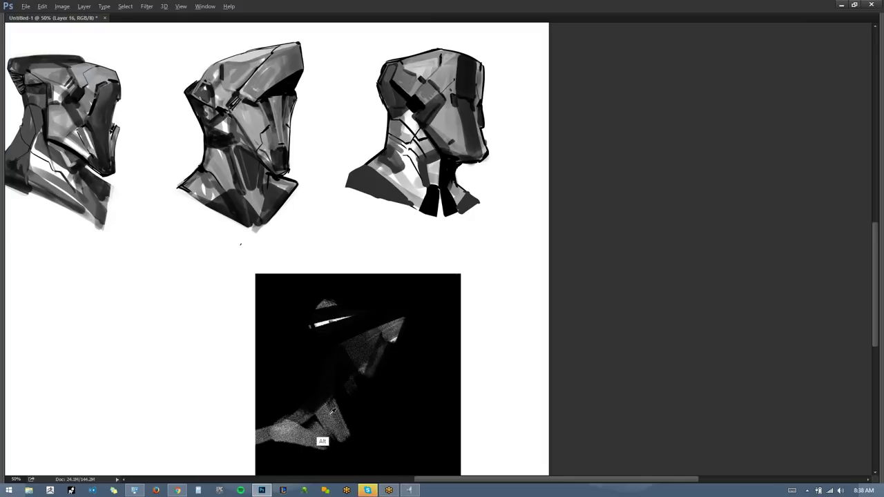
# Paint a textured gray outline around the head's top and front, and add gray shapes on both shoulders.
pyautogui.moveTo(345, 321); pyautogui.dragTo(369, 347)
pyautogui.moveTo(366, 302)
pyautogui.mouseDown()
pyautogui.moveTo(389, 322)
pyautogui.moveTo(368, 299)
pyautogui.moveTo(418, 295)
pyautogui.moveTo(390, 397)
pyautogui.moveTo(361, 330)
pyautogui.mouseUp()
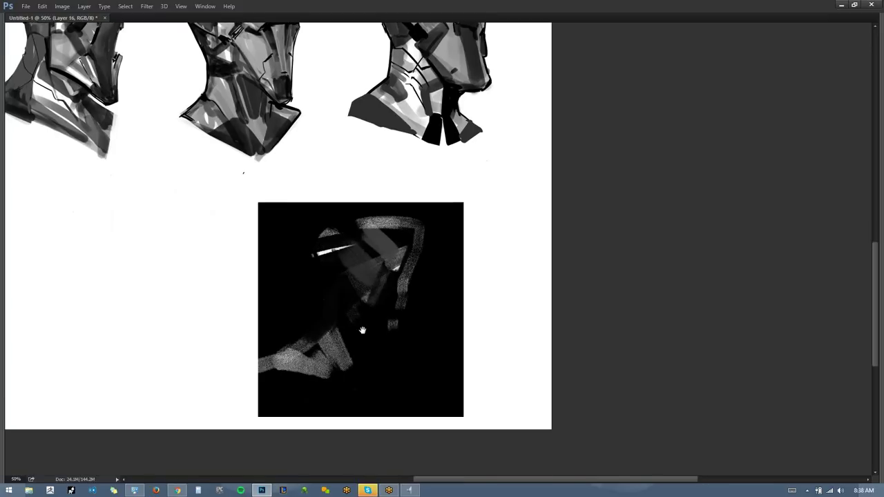
pyautogui.moveTo(297, 338); pyautogui.dragTo(303, 347)
pyautogui.moveTo(424, 331); pyautogui.dragTo(448, 347)
pyautogui.moveTo(297, 321); pyautogui.dragTo(259, 324)
pyautogui.moveTo(261, 323)
pyautogui.mouseDown()
pyautogui.moveTo(293, 314)
pyautogui.moveTo(306, 336)
pyautogui.moveTo(295, 342)
pyautogui.moveTo(288, 325)
pyautogui.moveTo(265, 356)
pyautogui.mouseUp()
pyautogui.keyDown('alt'); pyautogui.click(282, 353); pyautogui.keyUp('alt')
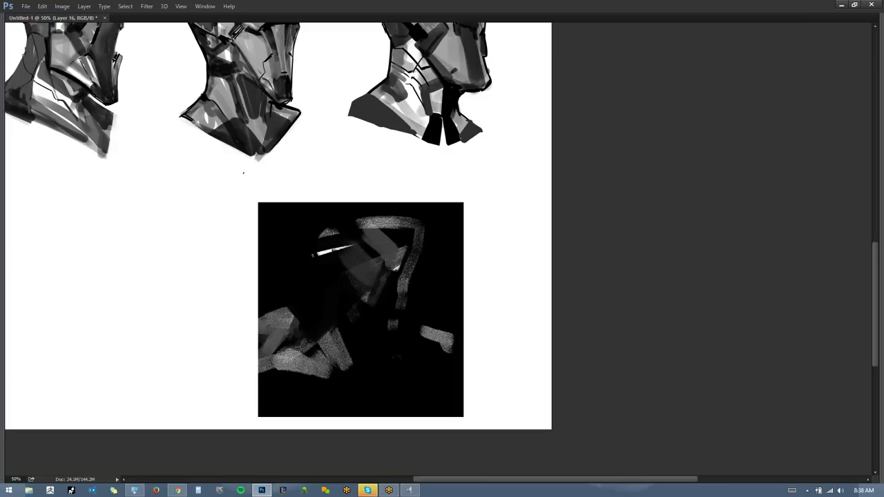
# Fill the front and side of the face with dark gray planes.
pyautogui.moveTo(393, 285); pyautogui.dragTo(389, 325)
pyautogui.moveTo(378, 264); pyautogui.dragTo(383, 334)
pyautogui.moveTo(330, 251); pyautogui.dragTo(364, 303)
pyautogui.moveTo(345, 347); pyautogui.dragTo(346, 348)
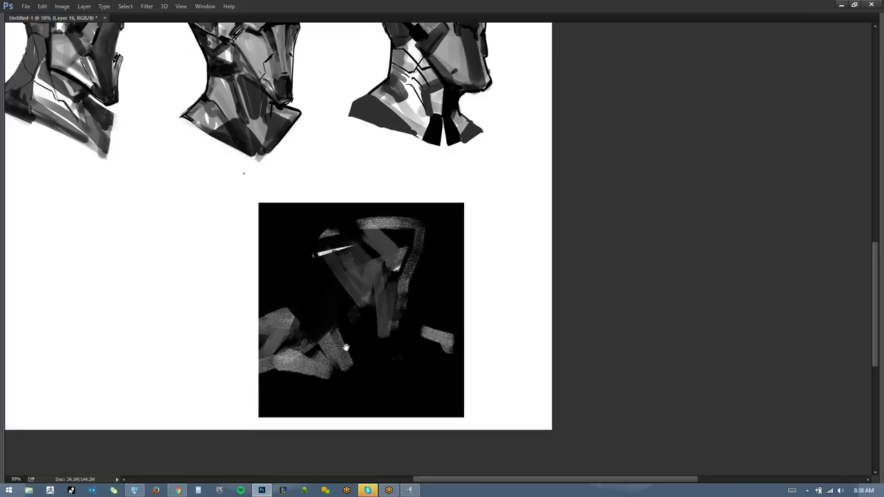
pyautogui.moveTo(359, 267); pyautogui.dragTo(342, 284)
pyautogui.moveTo(430, 279); pyautogui.dragTo(357, 287)
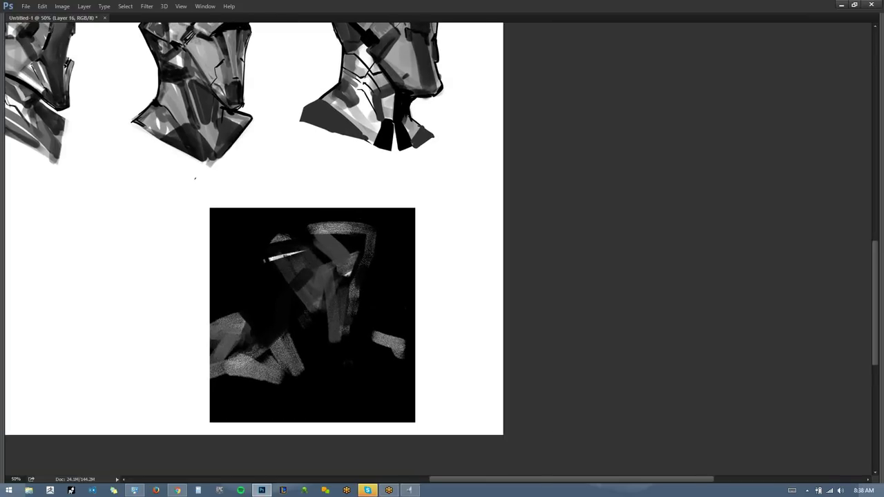
# Fill in the top and front of the head with gray, and paint a black band down the face.
pyautogui.moveTo(298, 241)
pyautogui.mouseDown()
pyautogui.moveTo(327, 227)
pyautogui.moveTo(371, 263)
pyautogui.mouseUp()
pyautogui.moveTo(361, 233)
pyautogui.mouseDown()
pyautogui.moveTo(374, 259)
pyautogui.moveTo(364, 295)
pyautogui.mouseUp()
pyautogui.moveTo(355, 265); pyautogui.dragTo(366, 285)
pyautogui.moveTo(321, 305); pyautogui.dragTo(346, 339)
pyautogui.keyDown('alt'); pyautogui.click(339, 316); pyautogui.keyUp('alt')
pyautogui.moveTo(343, 266); pyautogui.dragTo(339, 323)
pyautogui.moveTo(338, 292); pyautogui.dragTo(341, 339)
pyautogui.moveTo(337, 276)
pyautogui.mouseDown()
pyautogui.moveTo(332, 296)
pyautogui.moveTo(341, 301)
pyautogui.mouseUp()
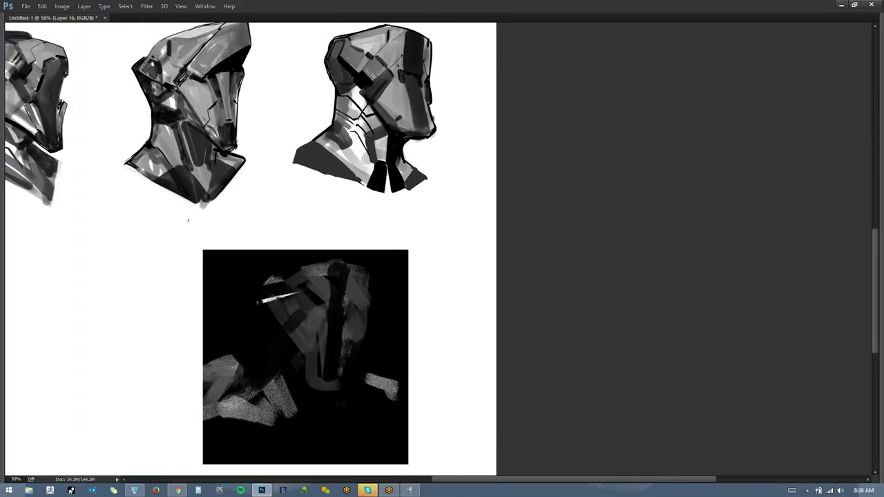
# Paint white rim highlights along the top of the head, the back of the neck and both collar edges.
pyautogui.moveTo(262, 287); pyautogui.dragTo(324, 263)
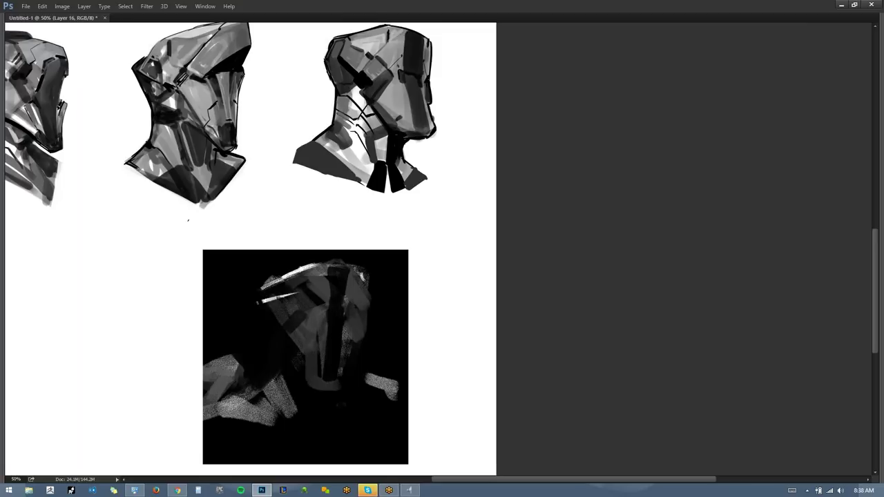
pyautogui.moveTo(276, 338); pyautogui.dragTo(274, 374)
pyautogui.moveTo(277, 344)
pyautogui.mouseDown()
pyautogui.moveTo(271, 382)
pyautogui.moveTo(257, 390)
pyautogui.mouseUp()
pyautogui.moveTo(278, 352); pyautogui.dragTo(273, 406)
pyautogui.moveTo(346, 373)
pyautogui.mouseDown()
pyautogui.moveTo(345, 397)
pyautogui.moveTo(397, 428)
pyautogui.moveTo(397, 436)
pyautogui.mouseUp()
pyautogui.moveTo(368, 372)
pyautogui.mouseDown()
pyautogui.moveTo(399, 386)
pyautogui.moveTo(396, 406)
pyautogui.moveTo(373, 386)
pyautogui.moveTo(384, 392)
pyautogui.mouseUp()
pyautogui.keyDown('alt'); pyautogui.click(373, 417); pyautogui.keyUp('alt')
pyautogui.keyDown('alt'); pyautogui.click(387, 403); pyautogui.keyUp('alt')
pyautogui.moveTo(370, 377)
pyautogui.mouseDown()
pyautogui.moveTo(388, 393)
pyautogui.moveTo(382, 401)
pyautogui.mouseUp()
pyautogui.moveTo(372, 377); pyautogui.dragTo(380, 403)
pyautogui.moveTo(389, 392)
pyautogui.mouseDown()
pyautogui.moveTo(382, 415)
pyautogui.moveTo(372, 410)
pyautogui.moveTo(390, 416)
pyautogui.moveTo(380, 409)
pyautogui.moveTo(395, 402)
pyautogui.moveTo(358, 331)
pyautogui.mouseUp()
pyautogui.keyDown('alt'); pyautogui.click(357, 408); pyautogui.keyUp('alt')
# Flip the canvas horizontally, add dark bands to the side of the head and trim its front edge.
pyautogui.hotkey('ctrl', 'shift', 'h')
pyautogui.moveTo(202, 339)
pyautogui.mouseDown()
pyautogui.moveTo(539, 249)
pyautogui.moveTo(504, 246)
pyautogui.moveTo(506, 234)
pyautogui.moveTo(533, 221)
pyautogui.mouseUp()
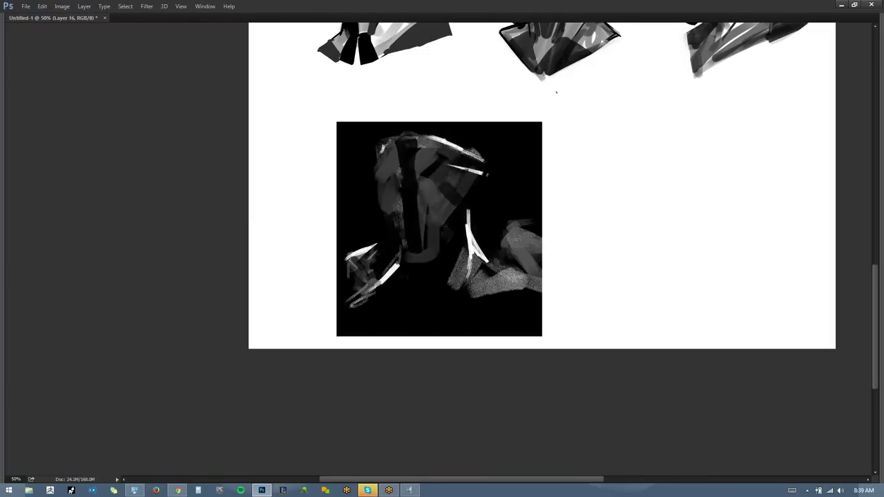
pyautogui.moveTo(425, 203)
pyautogui.mouseDown()
pyautogui.moveTo(442, 223)
pyautogui.moveTo(443, 183)
pyautogui.mouseUp()
pyautogui.hotkey('ctrl', 'z')
pyautogui.hotkey('ctrl', 'alt', 'z')
pyautogui.moveTo(377, 174)
pyautogui.mouseDown()
pyautogui.moveTo(381, 211)
pyautogui.moveTo(378, 192)
pyautogui.mouseUp()
pyautogui.moveTo(383, 143); pyautogui.dragTo(374, 155)
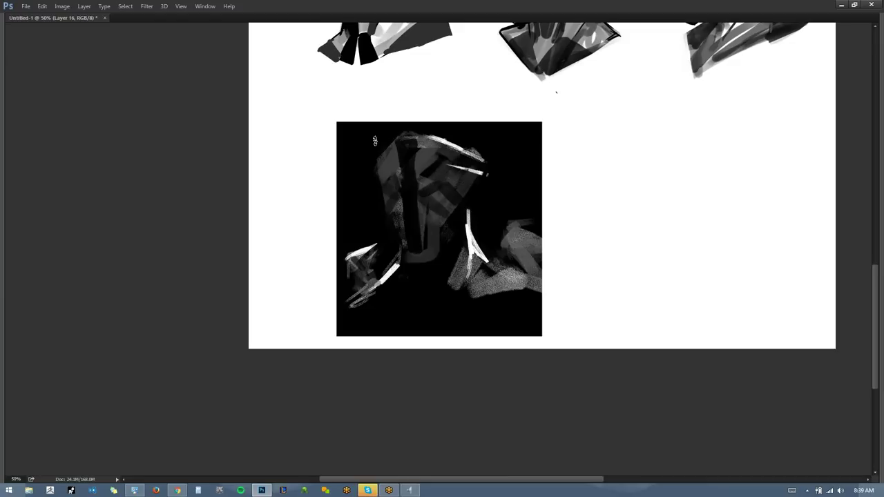
pyautogui.moveTo(480, 125); pyautogui.dragTo(398, 136)
pyautogui.hotkey('ctrl', 'z')
# Brighten the large shoulder beside the neck highlight with broad white strokes.
pyautogui.moveTo(473, 250)
pyautogui.mouseDown()
pyautogui.moveTo(465, 285)
pyautogui.moveTo(482, 272)
pyautogui.moveTo(471, 279)
pyautogui.moveTo(503, 279)
pyautogui.moveTo(520, 310)
pyautogui.mouseUp()
pyautogui.keyDown('alt'); pyautogui.click(451, 279); pyautogui.keyUp('alt')
pyautogui.moveTo(390, 280)
pyautogui.mouseDown()
pyautogui.moveTo(376, 297)
pyautogui.moveTo(440, 268)
pyautogui.mouseUp()
pyautogui.hotkey('ctrl', 'z')
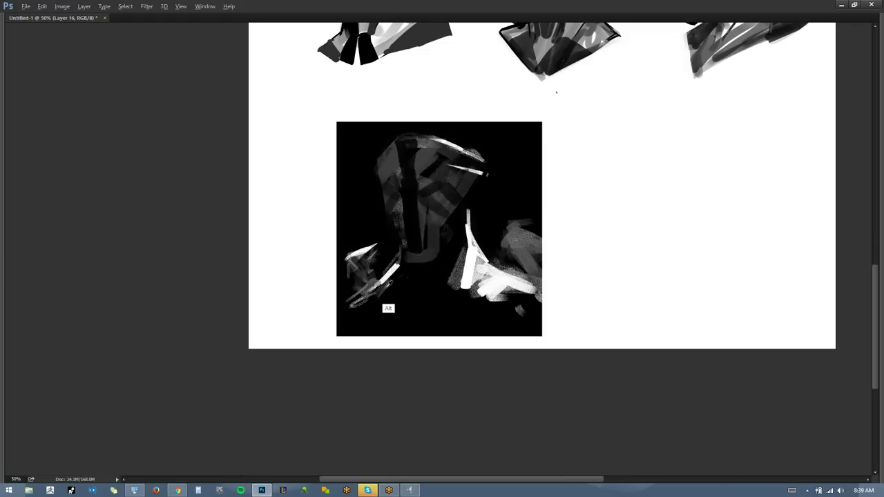
# Paint a dark gray chest below the neck and flip the canvas back.
pyautogui.moveTo(459, 259); pyautogui.dragTo(435, 296)
pyautogui.moveTo(393, 290); pyautogui.dragTo(429, 291)
pyautogui.moveTo(407, 304)
pyautogui.mouseDown()
pyautogui.moveTo(491, 309)
pyautogui.moveTo(396, 319)
pyautogui.moveTo(466, 303)
pyautogui.moveTo(508, 314)
pyautogui.moveTo(376, 332)
pyautogui.mouseUp()
pyautogui.hotkey('ctrl', 'shift', 'h')
pyautogui.moveTo(502, 302); pyautogui.dragTo(247, 353)
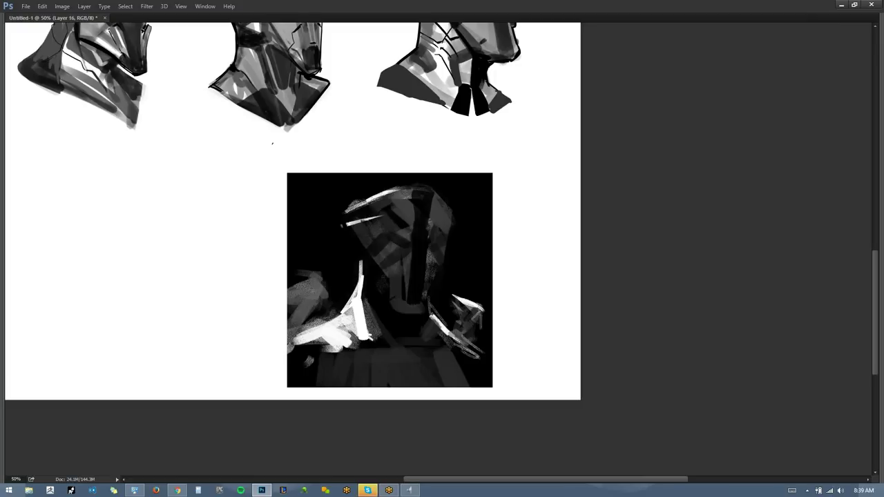
# Refine the dark and gray planes on the head, and cut a dark line across the white neck highlight.
pyautogui.moveTo(399, 246); pyautogui.dragTo(373, 221)
pyautogui.moveTo(406, 197)
pyautogui.mouseDown()
pyautogui.moveTo(366, 292)
pyautogui.moveTo(367, 339)
pyautogui.moveTo(355, 218)
pyautogui.mouseUp()
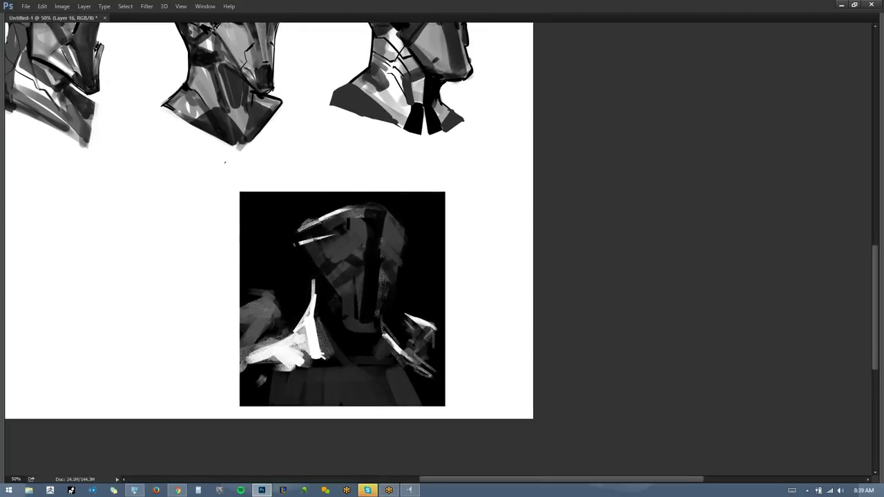
pyautogui.moveTo(403, 235)
pyautogui.mouseDown()
pyautogui.moveTo(399, 271)
pyautogui.moveTo(395, 264)
pyautogui.mouseUp()
pyautogui.moveTo(334, 260)
pyautogui.mouseDown()
pyautogui.moveTo(362, 245)
pyautogui.moveTo(389, 255)
pyautogui.moveTo(395, 269)
pyautogui.mouseUp()
pyautogui.moveTo(312, 320); pyautogui.dragTo(301, 341)
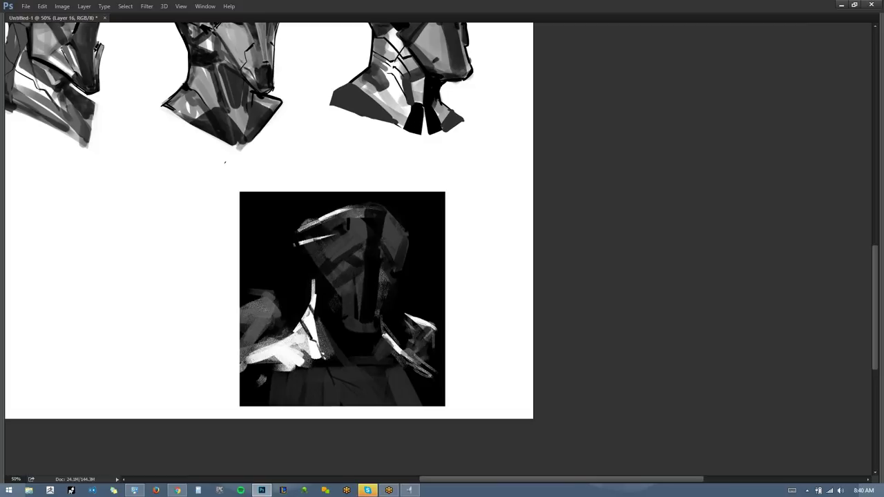
# Paint two dark shapes on the chest and trim the lower edge of the bright shoulder with black.
pyautogui.moveTo(336, 380)
pyautogui.mouseDown()
pyautogui.moveTo(322, 403)
pyautogui.moveTo(337, 403)
pyautogui.mouseUp()
pyautogui.moveTo(384, 377)
pyautogui.mouseDown()
pyautogui.moveTo(397, 403)
pyautogui.moveTo(407, 403)
pyautogui.mouseUp()
pyautogui.keyDown('alt'); pyautogui.click(275, 361); pyautogui.keyUp('alt')
pyautogui.moveTo(270, 368)
pyautogui.mouseDown()
pyautogui.moveTo(242, 360)
pyautogui.moveTo(243, 352)
pyautogui.moveTo(272, 363)
pyautogui.moveTo(265, 376)
pyautogui.mouseUp()
pyautogui.keyDown('alt'); pyautogui.click(243, 389); pyautogui.keyUp('alt')
pyautogui.moveTo(243, 348); pyautogui.dragTo(275, 368)
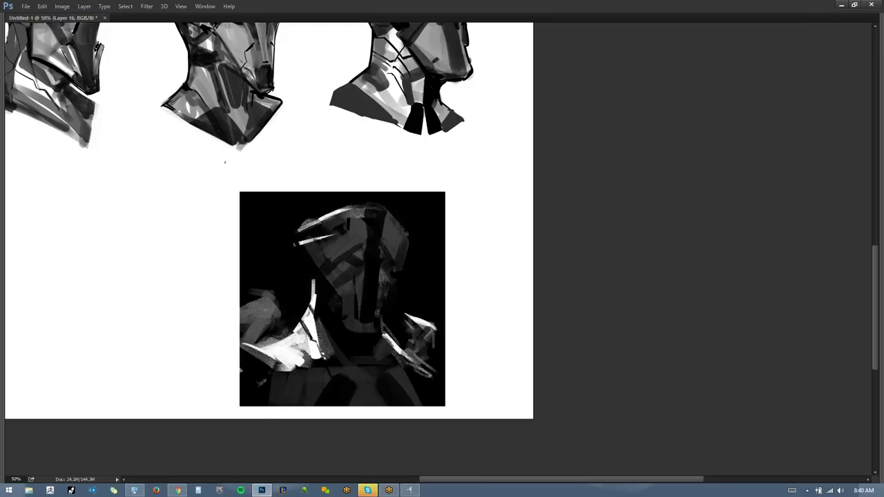
# Darken the gray shape behind the bright shoulder using sampled dark tones.
pyautogui.keyDown('alt'); pyautogui.click(288, 317); pyautogui.keyUp('alt')
pyautogui.moveTo(269, 307)
pyautogui.mouseDown()
pyautogui.moveTo(246, 323)
pyautogui.moveTo(272, 325)
pyautogui.moveTo(263, 328)
pyautogui.moveTo(278, 304)
pyautogui.moveTo(243, 327)
pyautogui.moveTo(242, 339)
pyautogui.mouseUp()
pyautogui.keyDown('alt'); pyautogui.click(283, 312); pyautogui.keyUp('alt')
pyautogui.keyDown('alt'); pyautogui.click(286, 310); pyautogui.keyUp('alt')
pyautogui.keyDown('alt'); pyautogui.click(274, 296); pyautogui.keyUp('alt')
pyautogui.keyDown('alt'); pyautogui.click(293, 299); pyautogui.keyUp('alt')
pyautogui.keyDown('alt'); pyautogui.click(268, 296); pyautogui.keyUp('alt')
pyautogui.moveTo(258, 305)
pyautogui.mouseDown()
pyautogui.moveTo(260, 332)
pyautogui.moveTo(242, 328)
pyautogui.moveTo(256, 336)
pyautogui.mouseUp()
pyautogui.moveTo(270, 313); pyautogui.dragTo(264, 339)
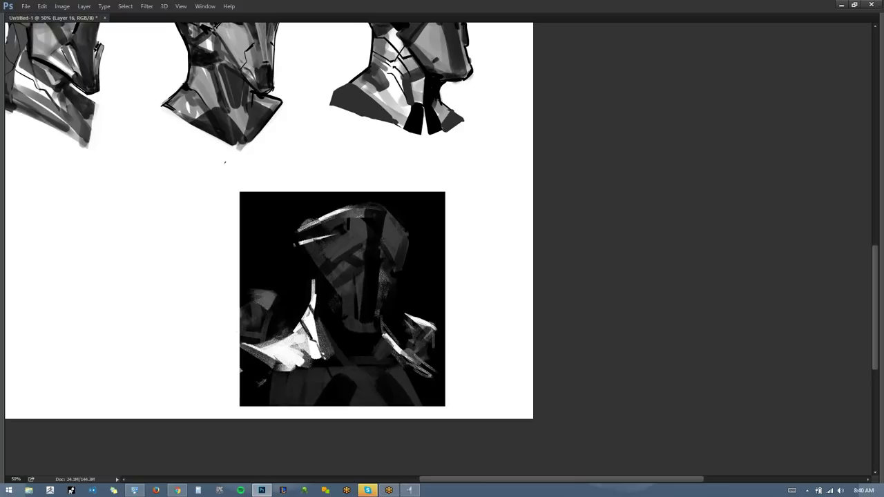
# Extend the dark gray chest to both sides of the square and add white light to the far shoulder.
pyautogui.moveTo(410, 337)
pyautogui.mouseDown()
pyautogui.moveTo(401, 323)
pyautogui.moveTo(434, 371)
pyautogui.moveTo(418, 390)
pyautogui.moveTo(438, 393)
pyautogui.moveTo(441, 385)
pyautogui.moveTo(437, 403)
pyautogui.mouseUp()
pyautogui.keyDown('alt'); pyautogui.click(405, 383); pyautogui.keyUp('alt')
pyautogui.moveTo(242, 348); pyautogui.dragTo(267, 399)
pyautogui.moveTo(250, 369)
pyautogui.mouseDown()
pyautogui.moveTo(273, 404)
pyautogui.moveTo(275, 385)
pyautogui.moveTo(314, 383)
pyautogui.mouseUp()
pyautogui.moveTo(272, 358); pyautogui.dragTo(297, 372)
pyautogui.moveTo(449, 374); pyautogui.dragTo(474, 386)
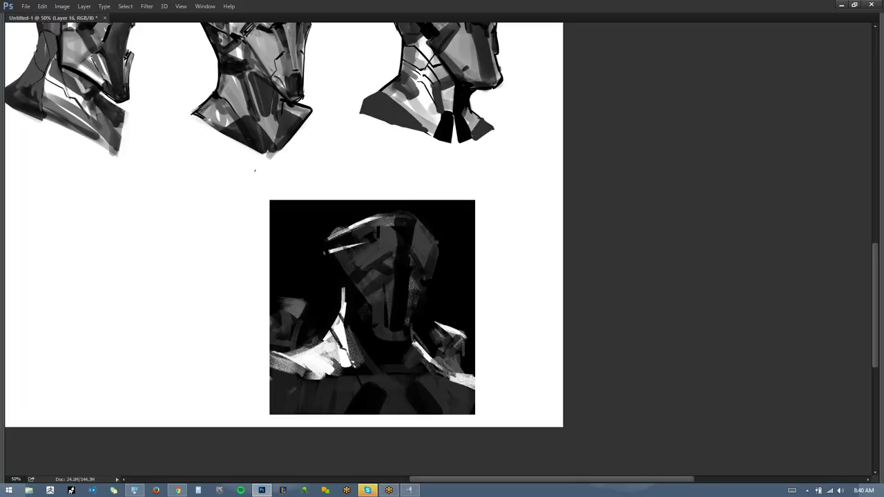
pyautogui.moveTo(295, 369); pyautogui.dragTo(310, 379)
pyautogui.moveTo(453, 382); pyautogui.dragTo(468, 388)
pyautogui.moveTo(416, 410); pyautogui.dragTo(398, 410)
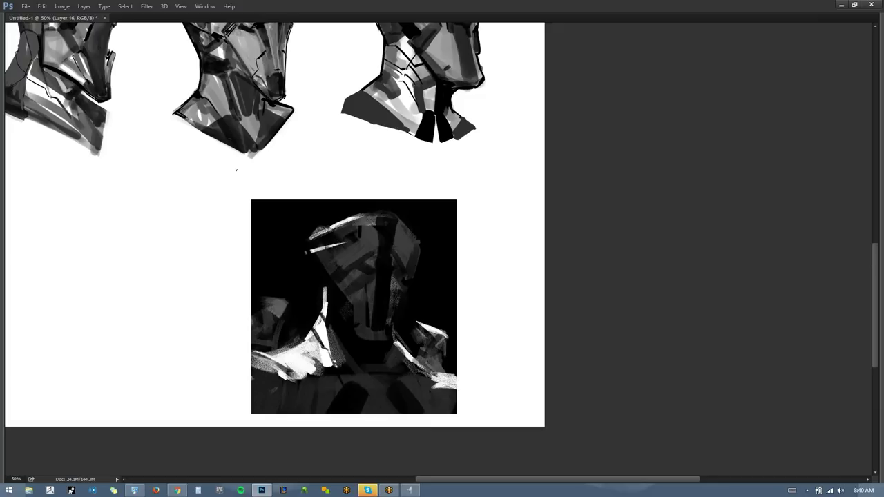
# Examine the dark portrait up close and compare it with the six robot heads on the full page.
pyautogui.moveTo(231, 391); pyautogui.dragTo(390, 363)
pyautogui.keyDown('ctrl'); pyautogui.click(391, 363); pyautogui.keyUp('ctrl')
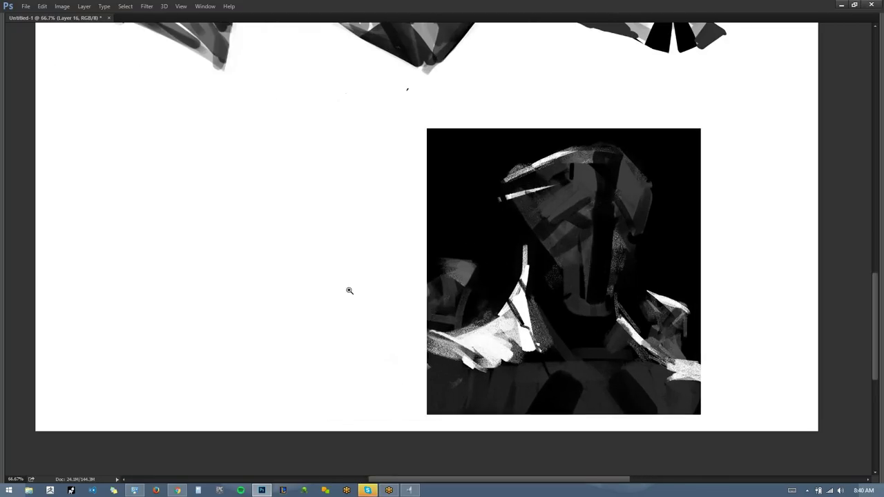
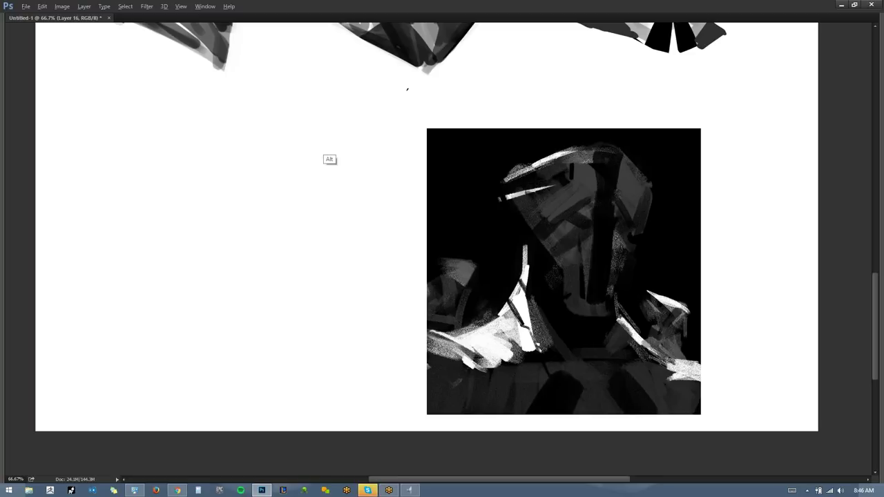
pyautogui.keyDown('alt'); pyautogui.click(329, 140); pyautogui.keyUp('alt')
pyautogui.keyDown('alt'); pyautogui.click(325, 146); pyautogui.keyUp('alt')
pyautogui.keyDown('alt'); pyautogui.click(323, 148); pyautogui.keyUp('alt')
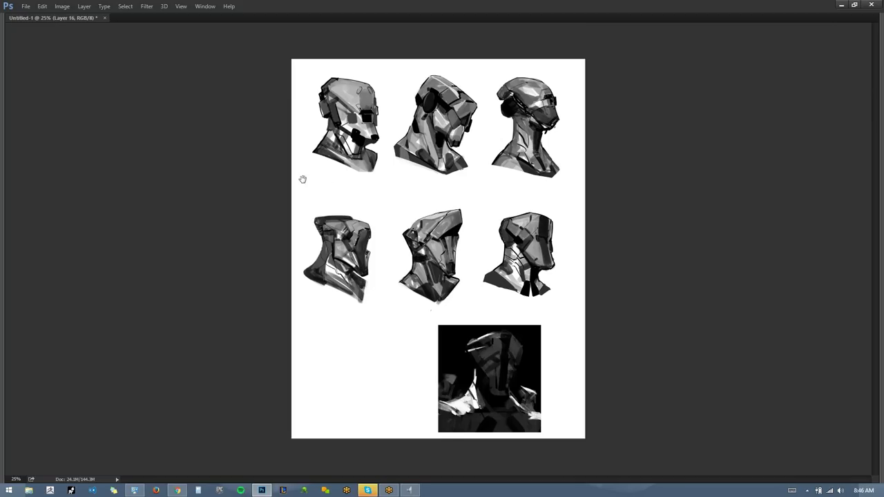
pyautogui.press('f')
pyautogui.press('f')
pyautogui.press('Tab')
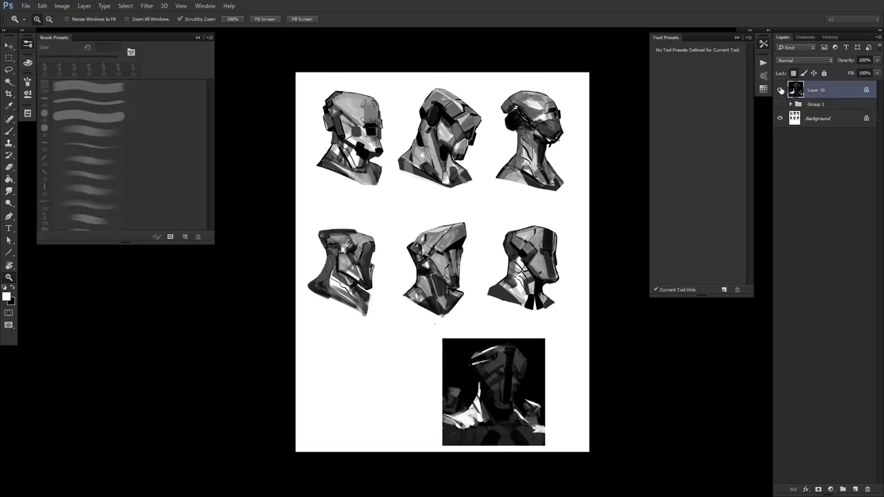
# Hide Layer 16 with the dark portrait and inspect the six robot head studies.
pyautogui.click(780, 90)
pyautogui.moveTo(321, 222); pyautogui.dragTo(259, 198)
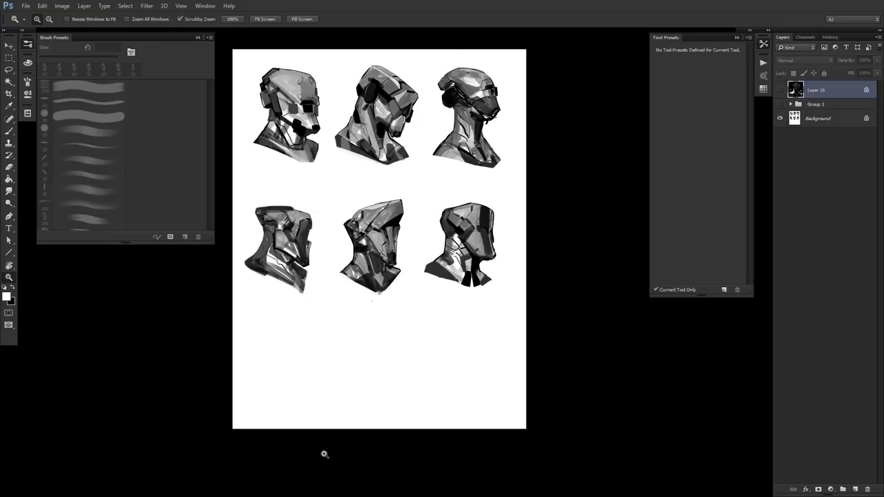
pyautogui.press('f')
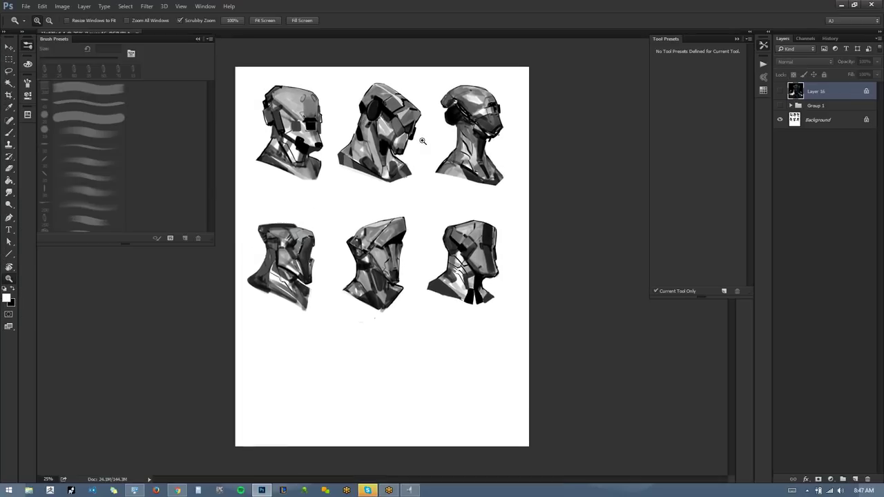
pyautogui.click(422, 141)
pyautogui.press('Tab')
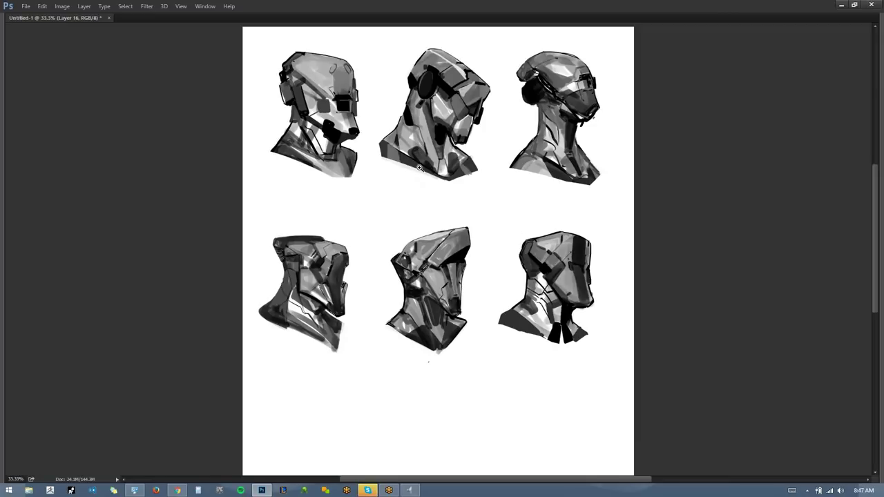
pyautogui.press('z')
pyautogui.moveTo(416, 196)
pyautogui.mouseDown()
pyautogui.moveTo(379, 202)
pyautogui.moveTo(397, 220)
pyautogui.mouseUp()
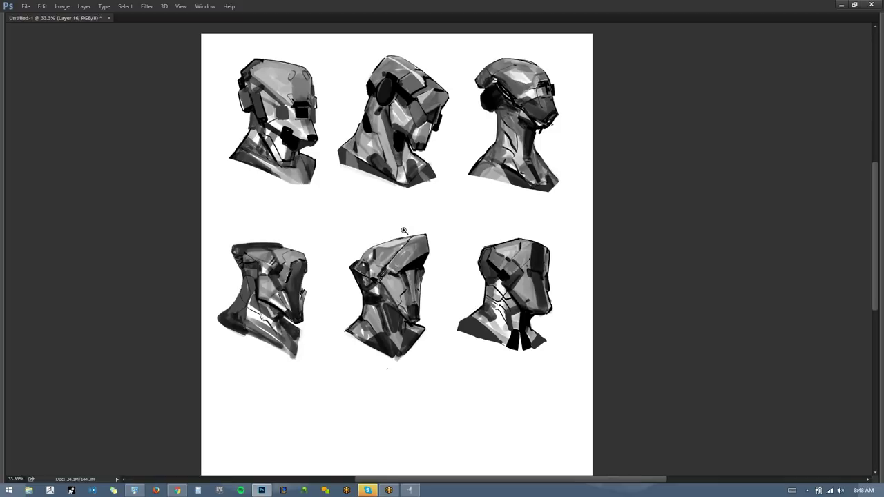
pyautogui.keyDown('ctrl'); pyautogui.click(623, 138); pyautogui.keyUp('ctrl')
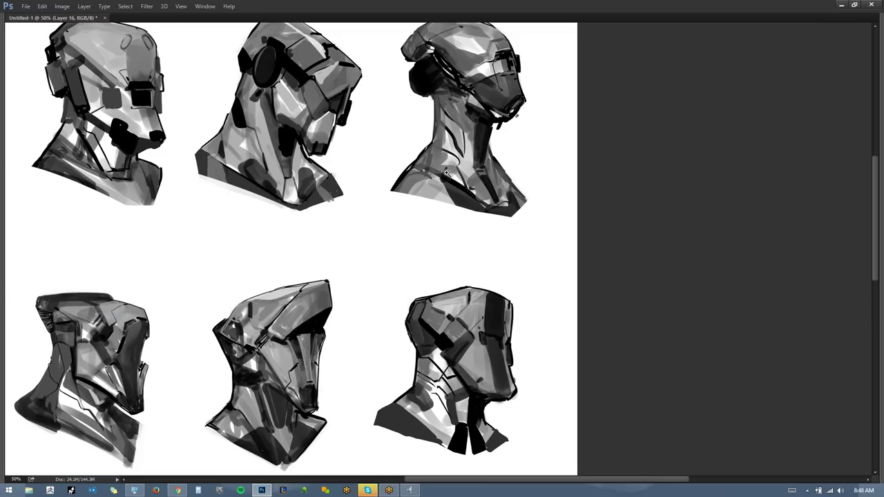
# Save the document as a Photoshop file named Mage_1.
pyautogui.hotkey('ctrl', 's')
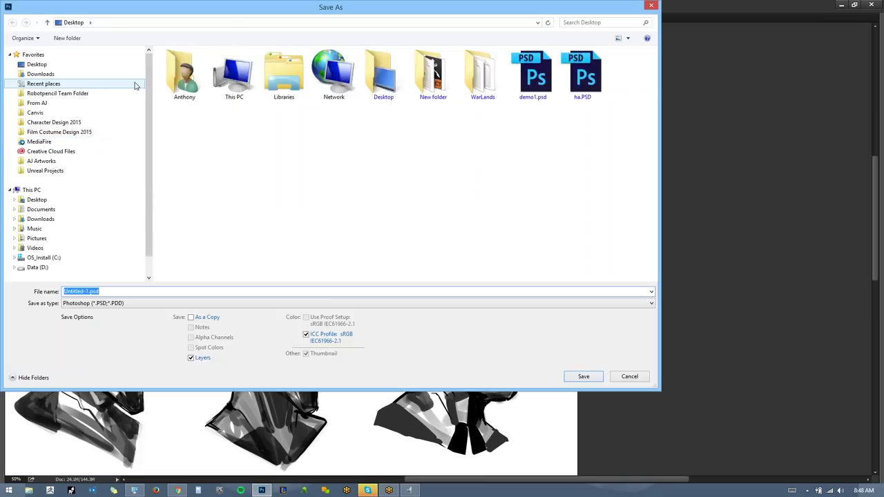
pyautogui.write('Mage_1')
pyautogui.press('Return')
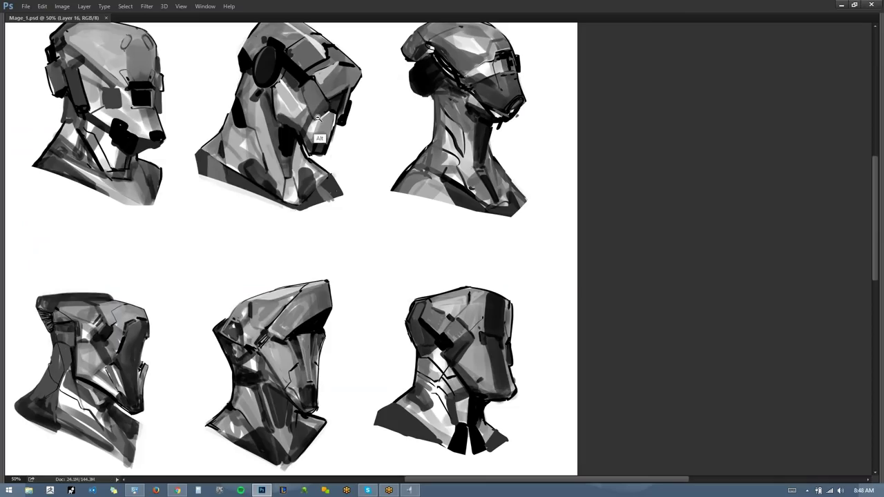
pyautogui.keyDown('alt'); pyautogui.click(339, 149); pyautogui.keyUp('alt')
pyautogui.press('f')
pyautogui.press('f')
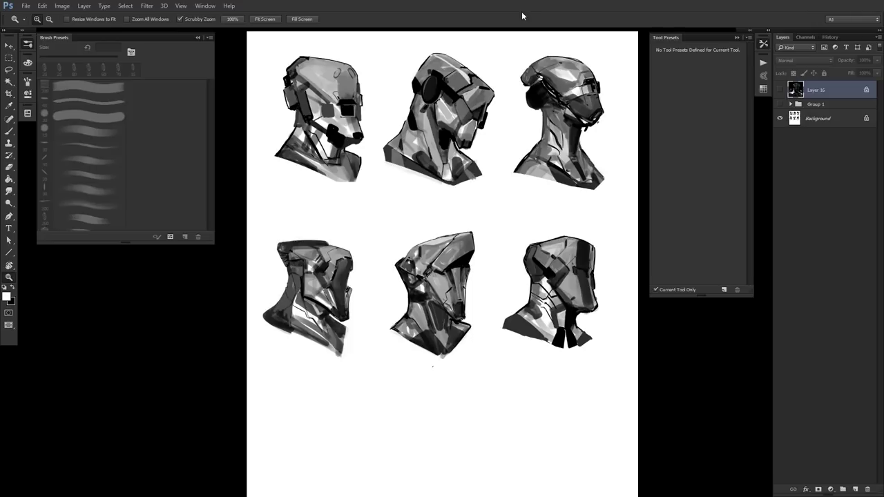
pyautogui.press('f')
pyautogui.press('f')
pyautogui.press('f')
pyautogui.click(516, 2)
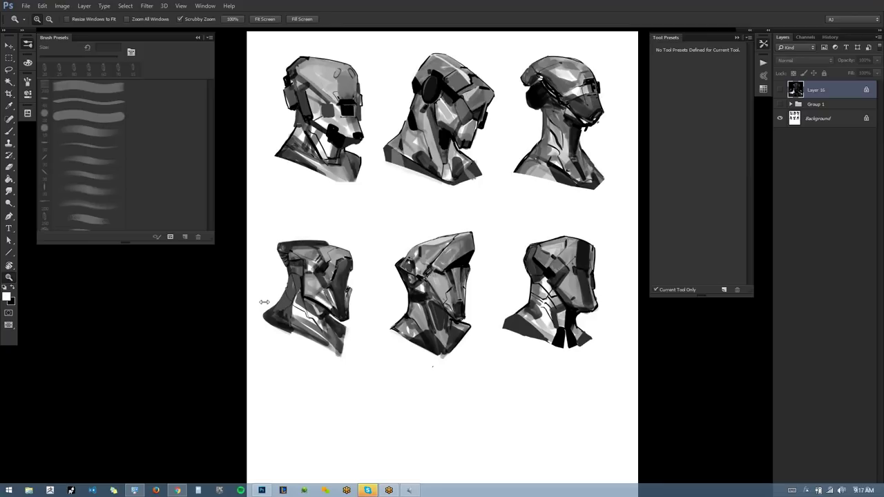
# Collapse the Tool Presets panel and display the whole robot head page in full-screen mode with all panels hidden.
pyautogui.click(764, 45)
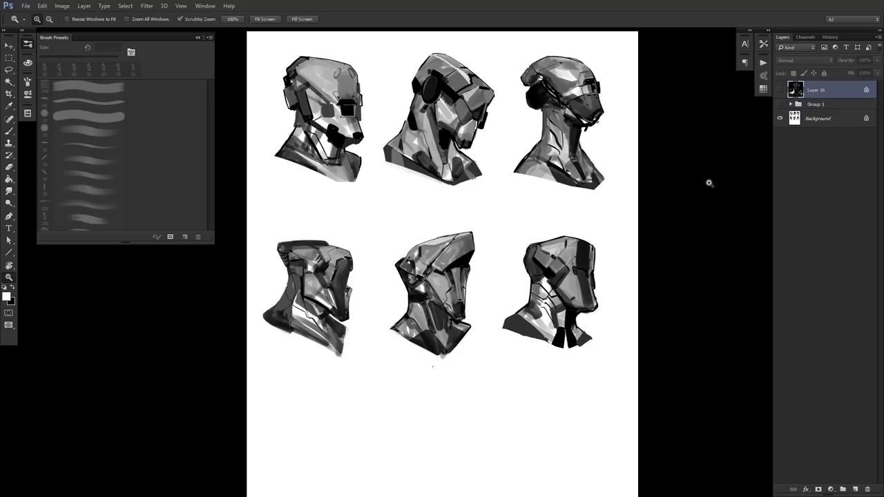
pyautogui.press('f')
pyautogui.press('c')
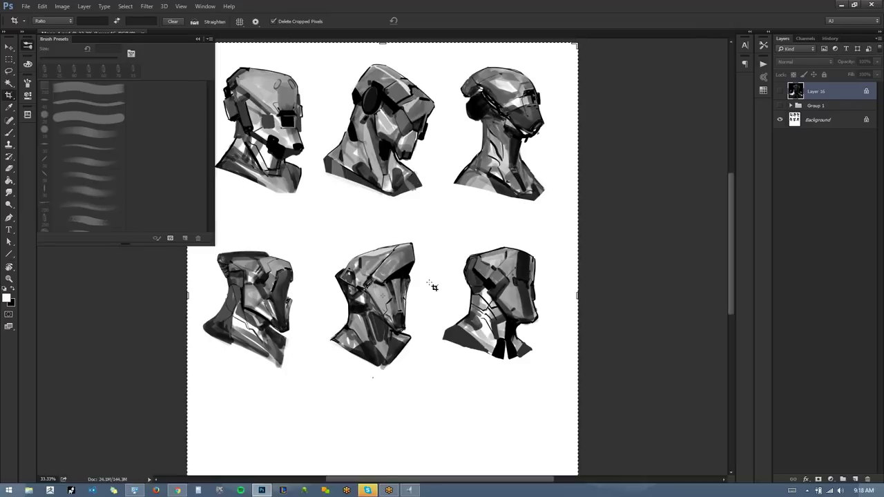
pyautogui.press('f')
pyautogui.scroll(-3, 442, 287)
pyautogui.press('z')
pyautogui.keyDown('alt'); pyautogui.click(459, 348); pyautogui.keyUp('alt')
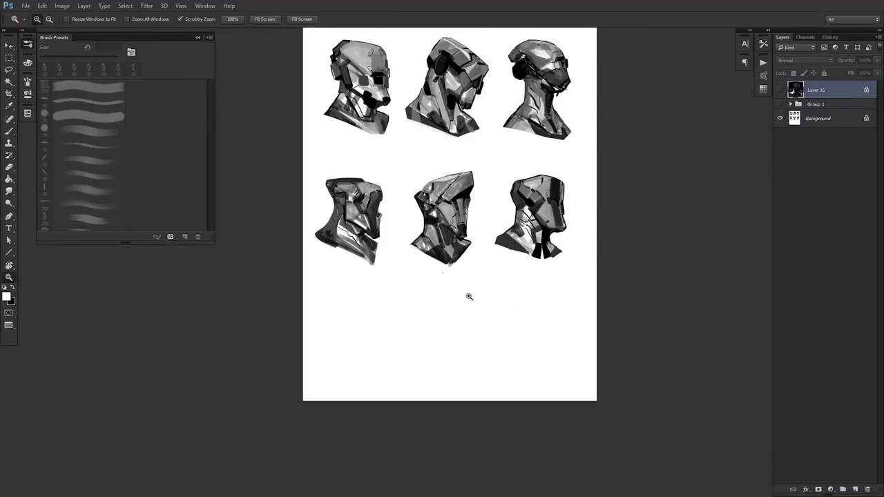
pyautogui.press('f')
pyautogui.moveTo(470, 292); pyautogui.dragTo(486, 269)
pyautogui.press('Tab')
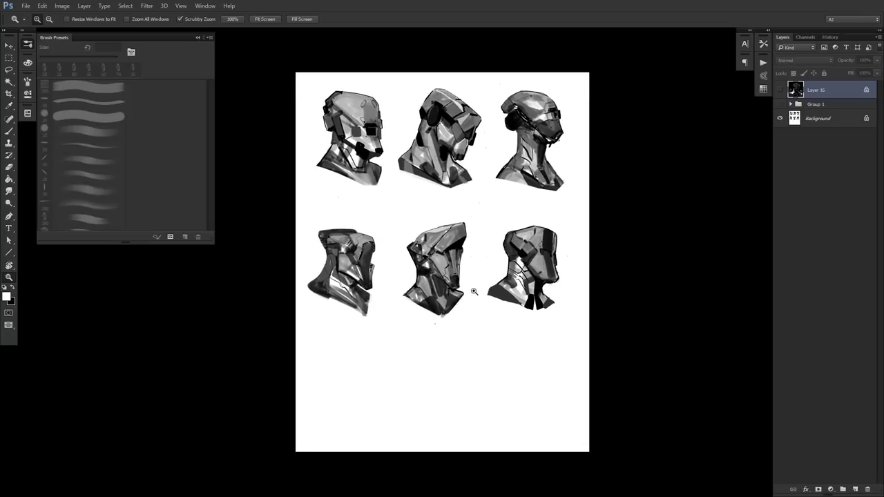
pyautogui.press('Tab')
pyautogui.press('f')
pyautogui.press('f')
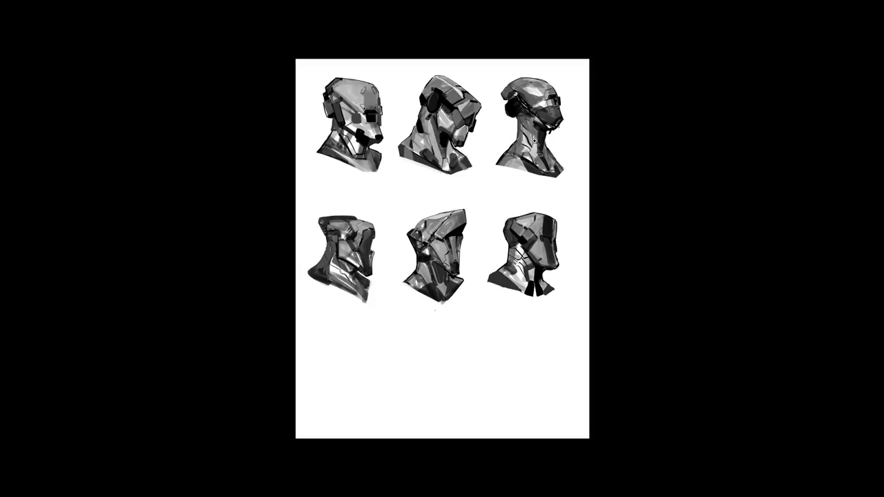
# Examine the six robot head studies up close, comparing the upper and lower rows.
pyautogui.moveTo(534, 140); pyautogui.dragTo(594, 204)
pyautogui.keyDown('ctrl'); pyautogui.click(579, 198); pyautogui.keyUp('ctrl')
pyautogui.keyDown('ctrl'); pyautogui.click(579, 198); pyautogui.keyUp('ctrl')
pyautogui.keyDown('ctrl'); pyautogui.click(578, 198); pyautogui.keyUp('ctrl')
pyautogui.moveTo(547, 170); pyautogui.dragTo(651, 116)
pyautogui.keyDown('alt'); pyautogui.click(608, 173); pyautogui.keyUp('alt')
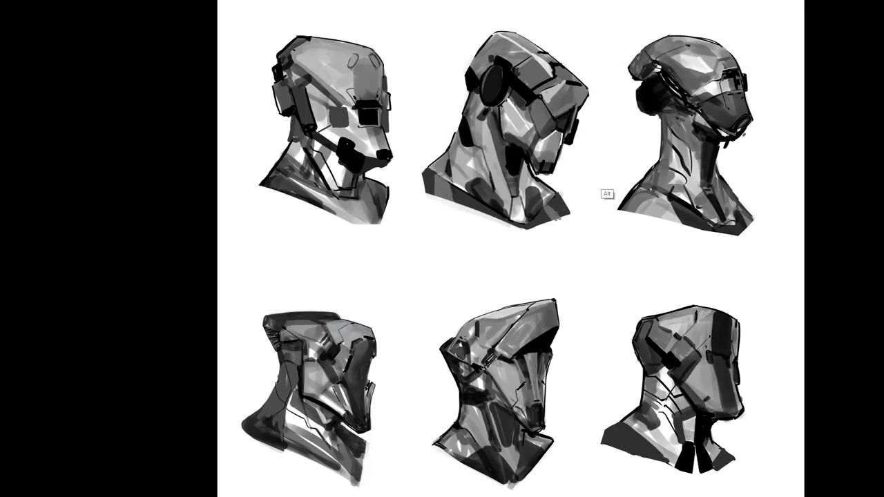
pyautogui.moveTo(621, 148); pyautogui.dragTo(593, 140)
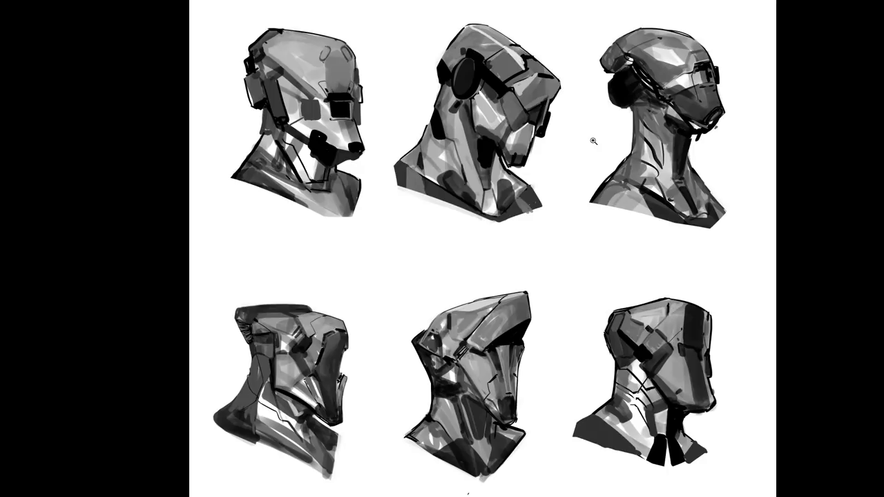
pyautogui.press('f')
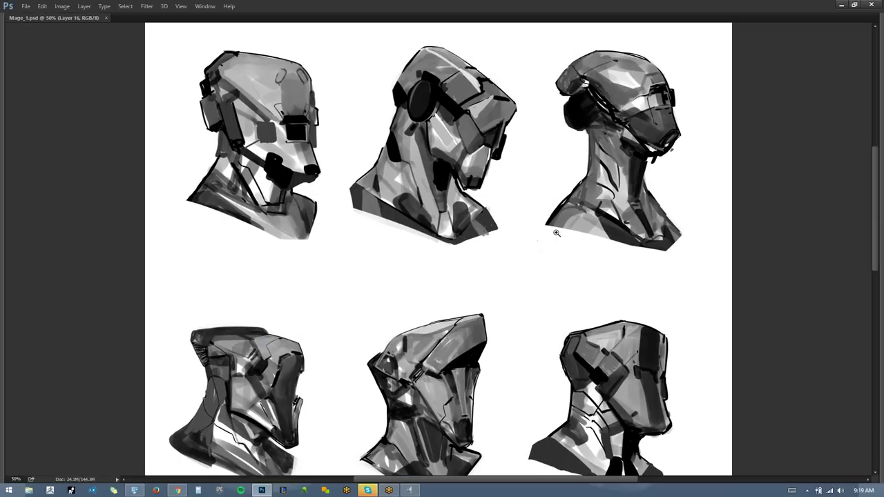